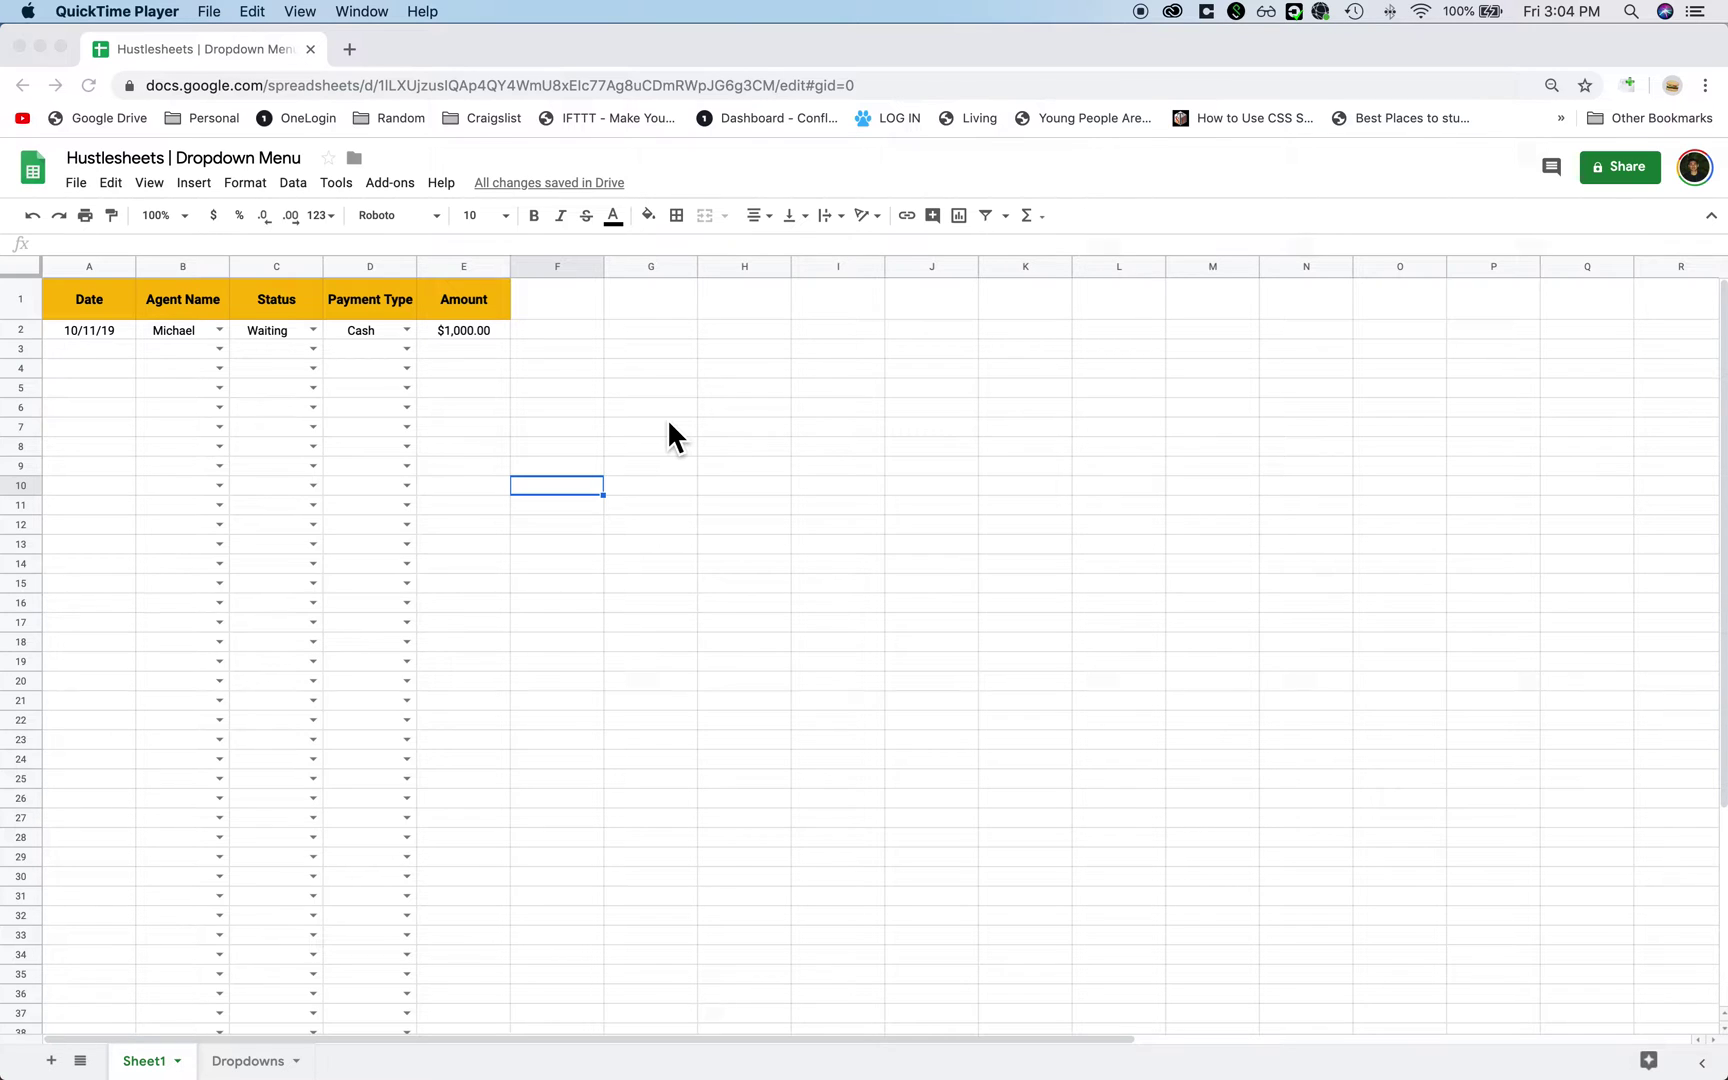
Step: Clear the existing row 2 entry in the tracker
left_click(613, 370)
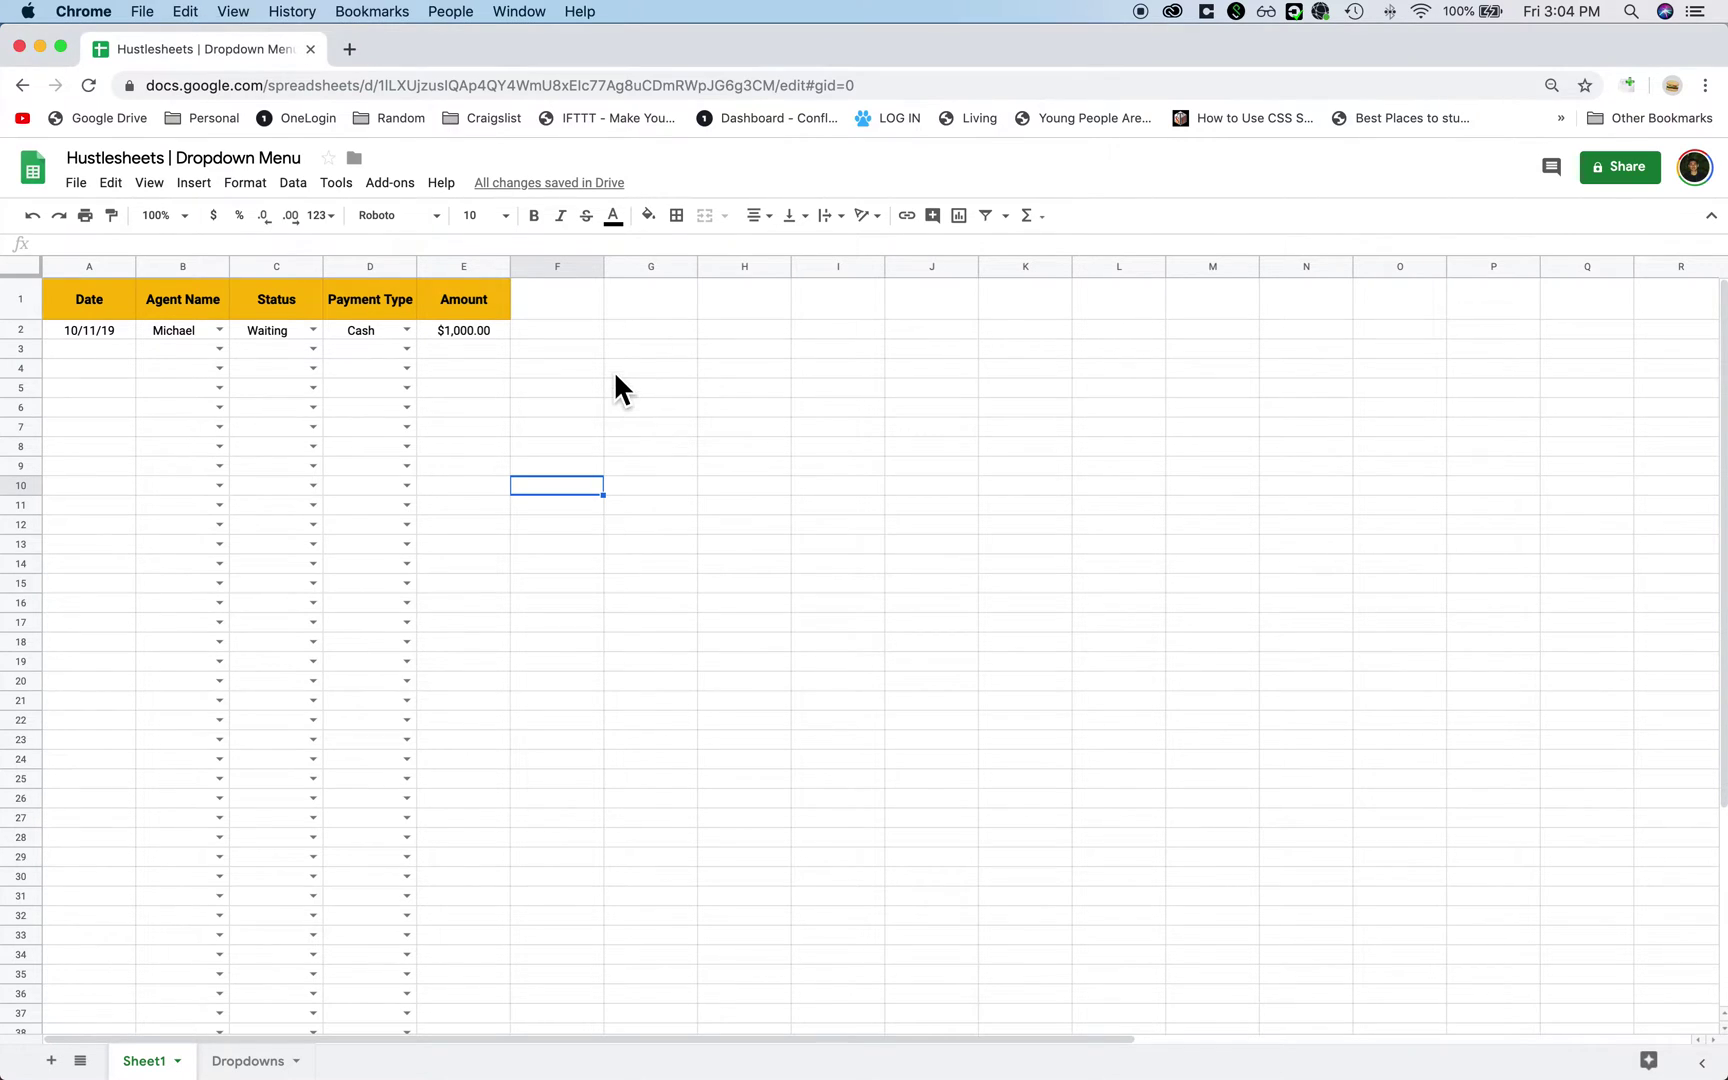
left_click(88, 335)
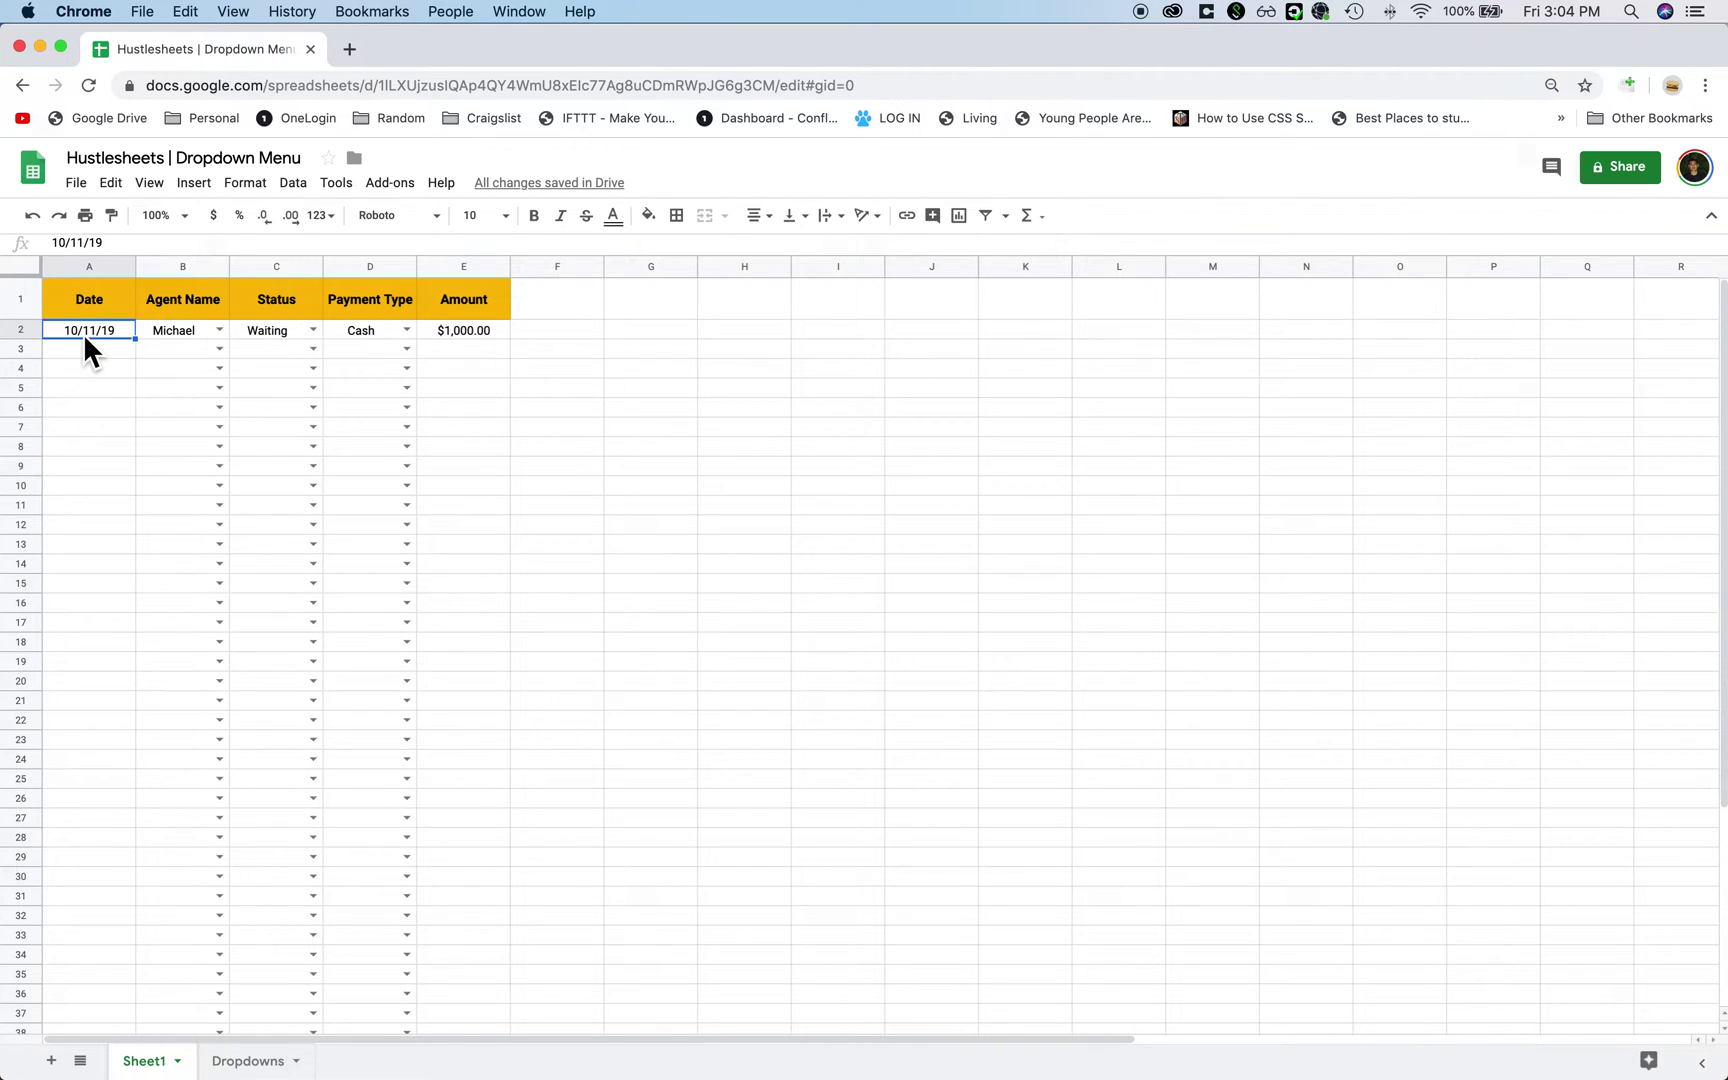
key("shift+Right")
key("shift+Right")
key("shift+Right")
key("shift+Right")
key("Delete")
left_click(90, 372)
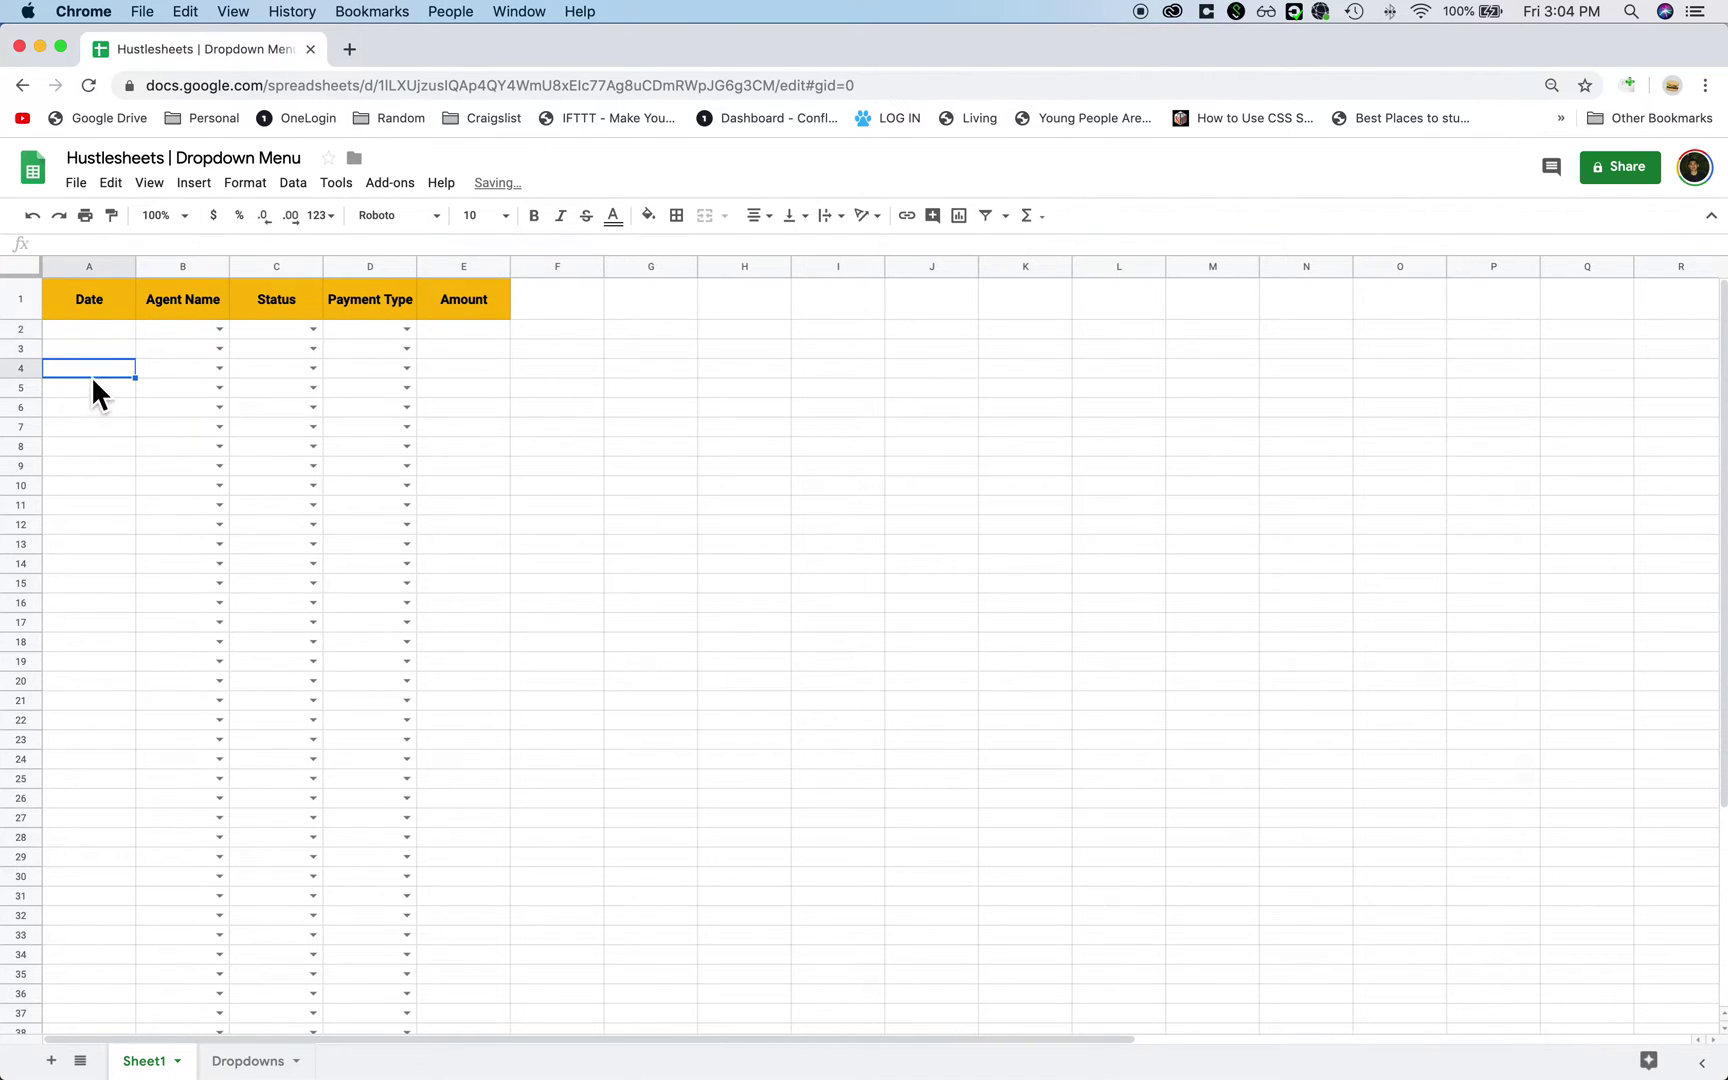
Step: Fill row 2 with date 10/11/19, the first agent, Cash payment and amount 1000
double_click(104, 338)
left_click(131, 422)
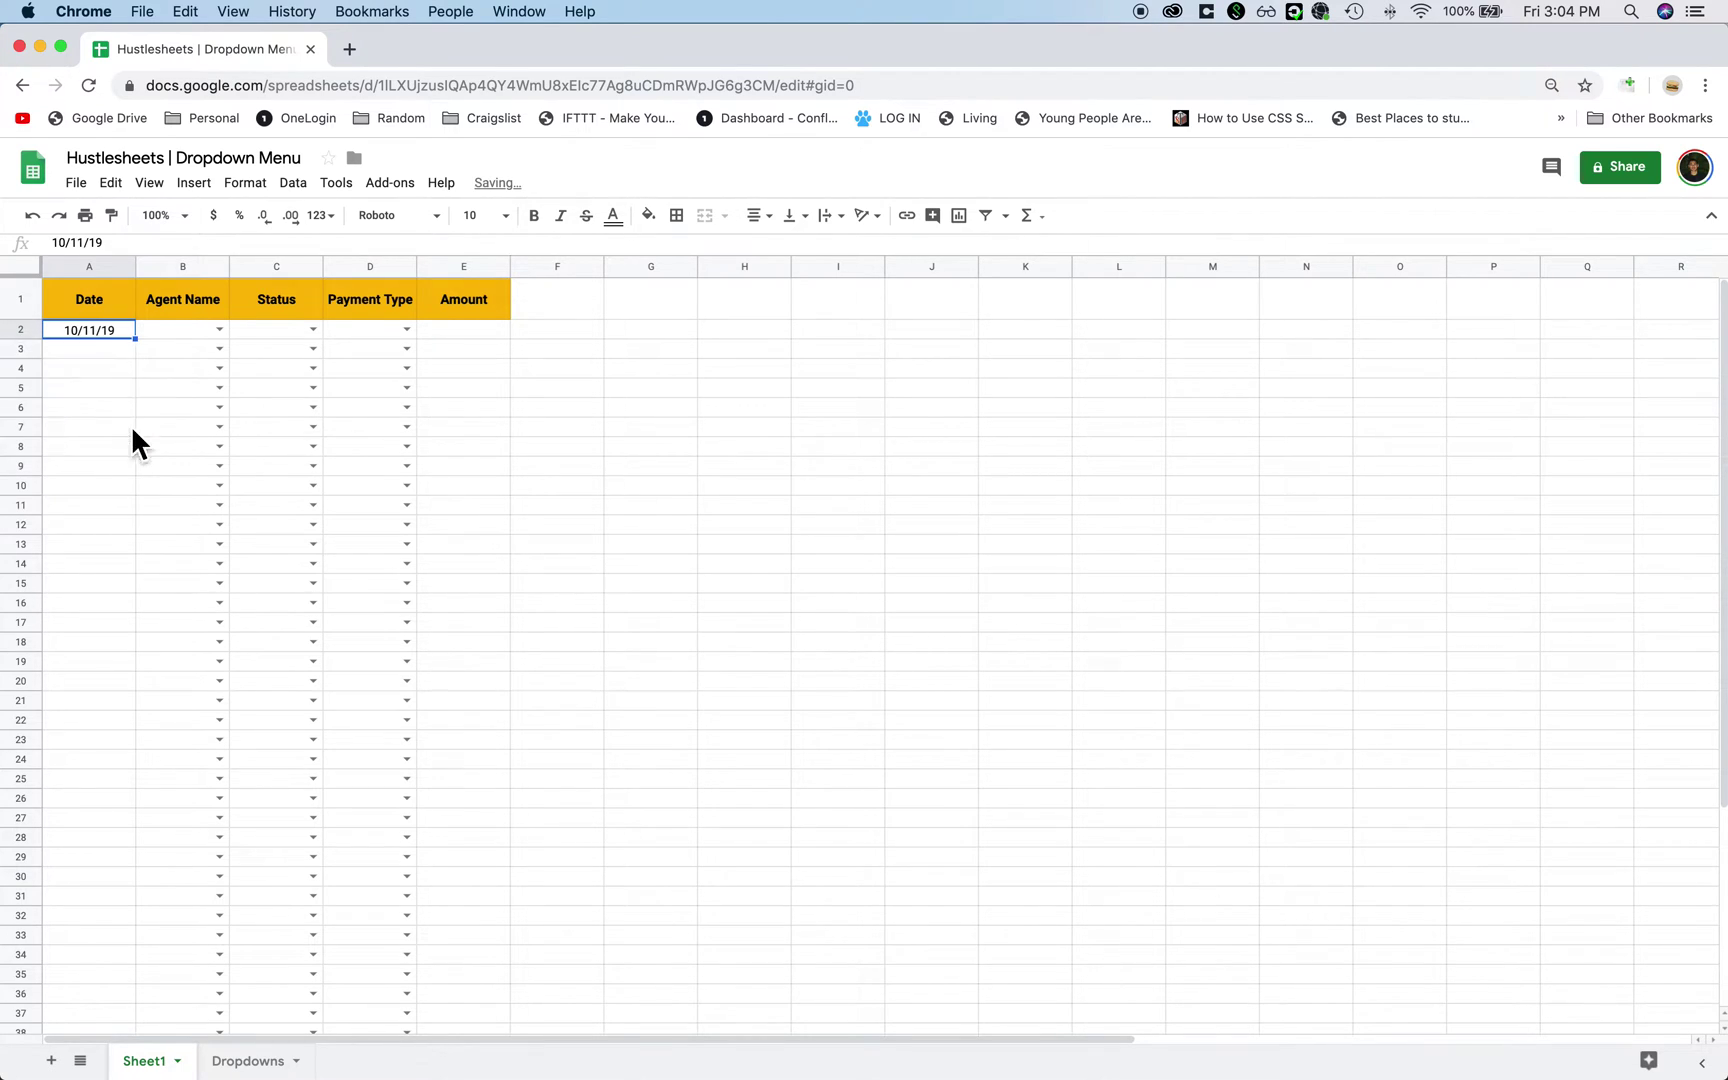
left_click(219, 330)
left_click(220, 356)
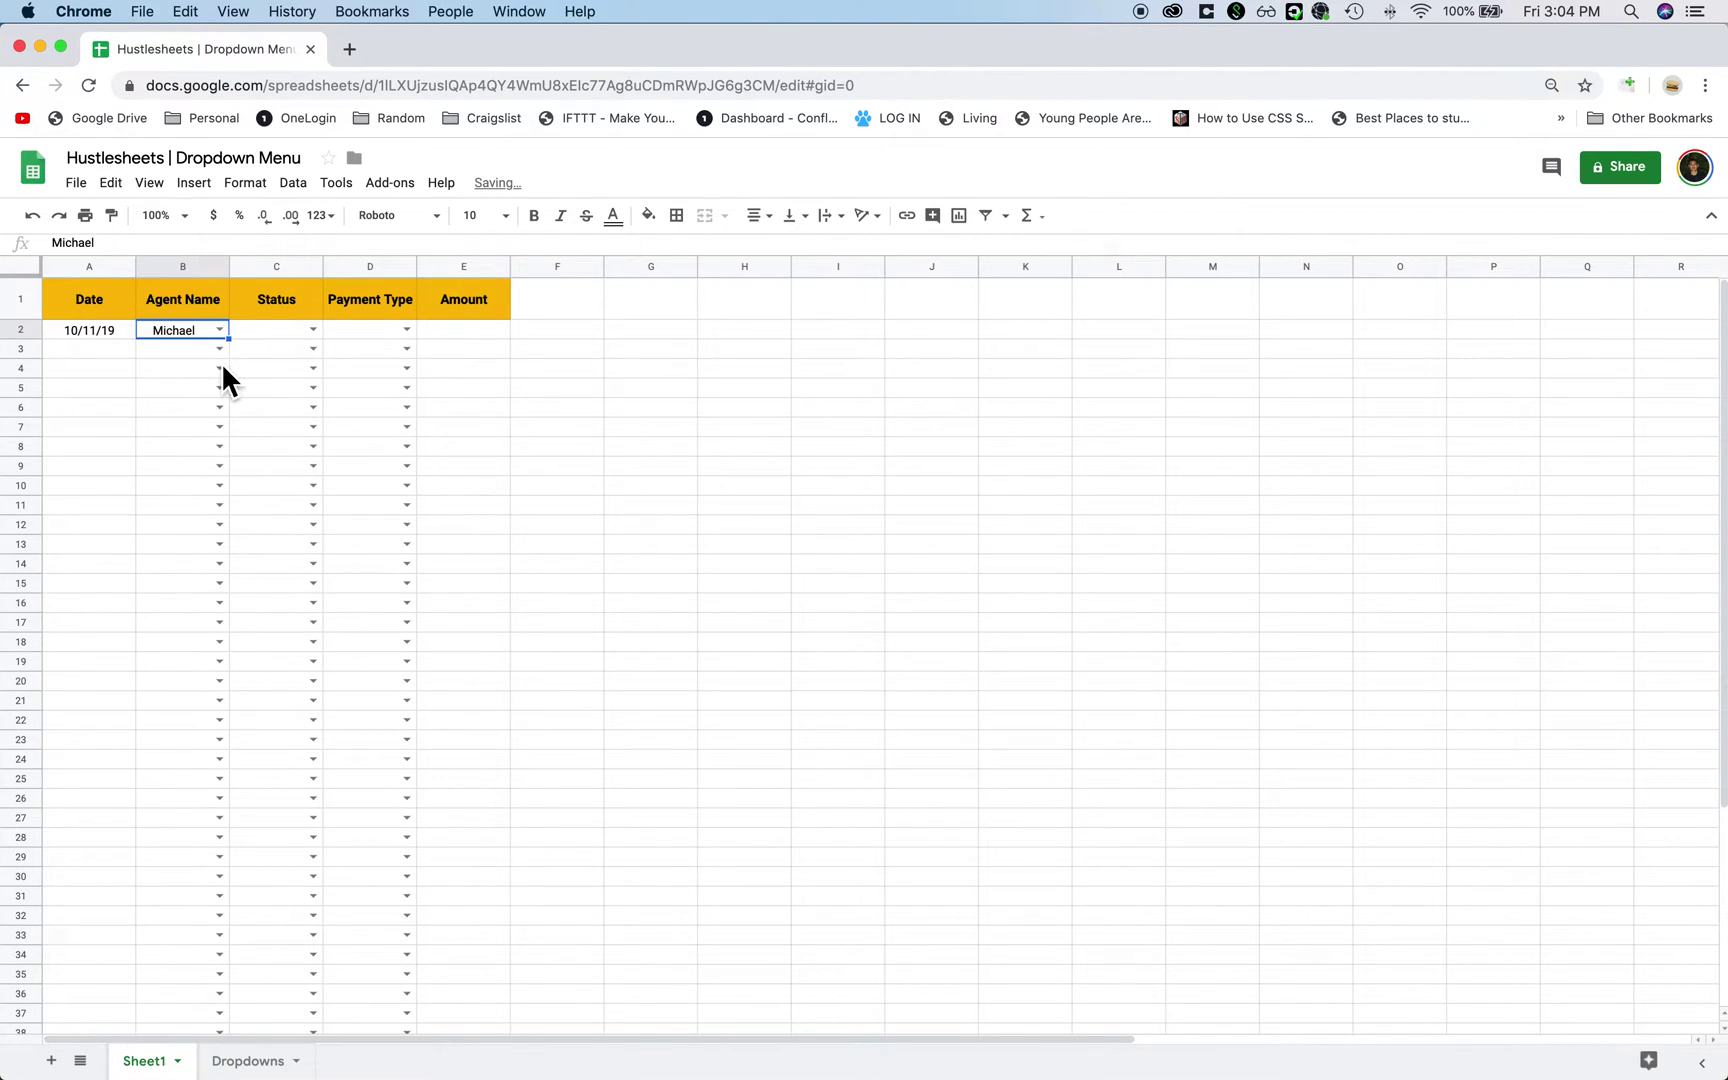
left_click(373, 334)
left_click(407, 330)
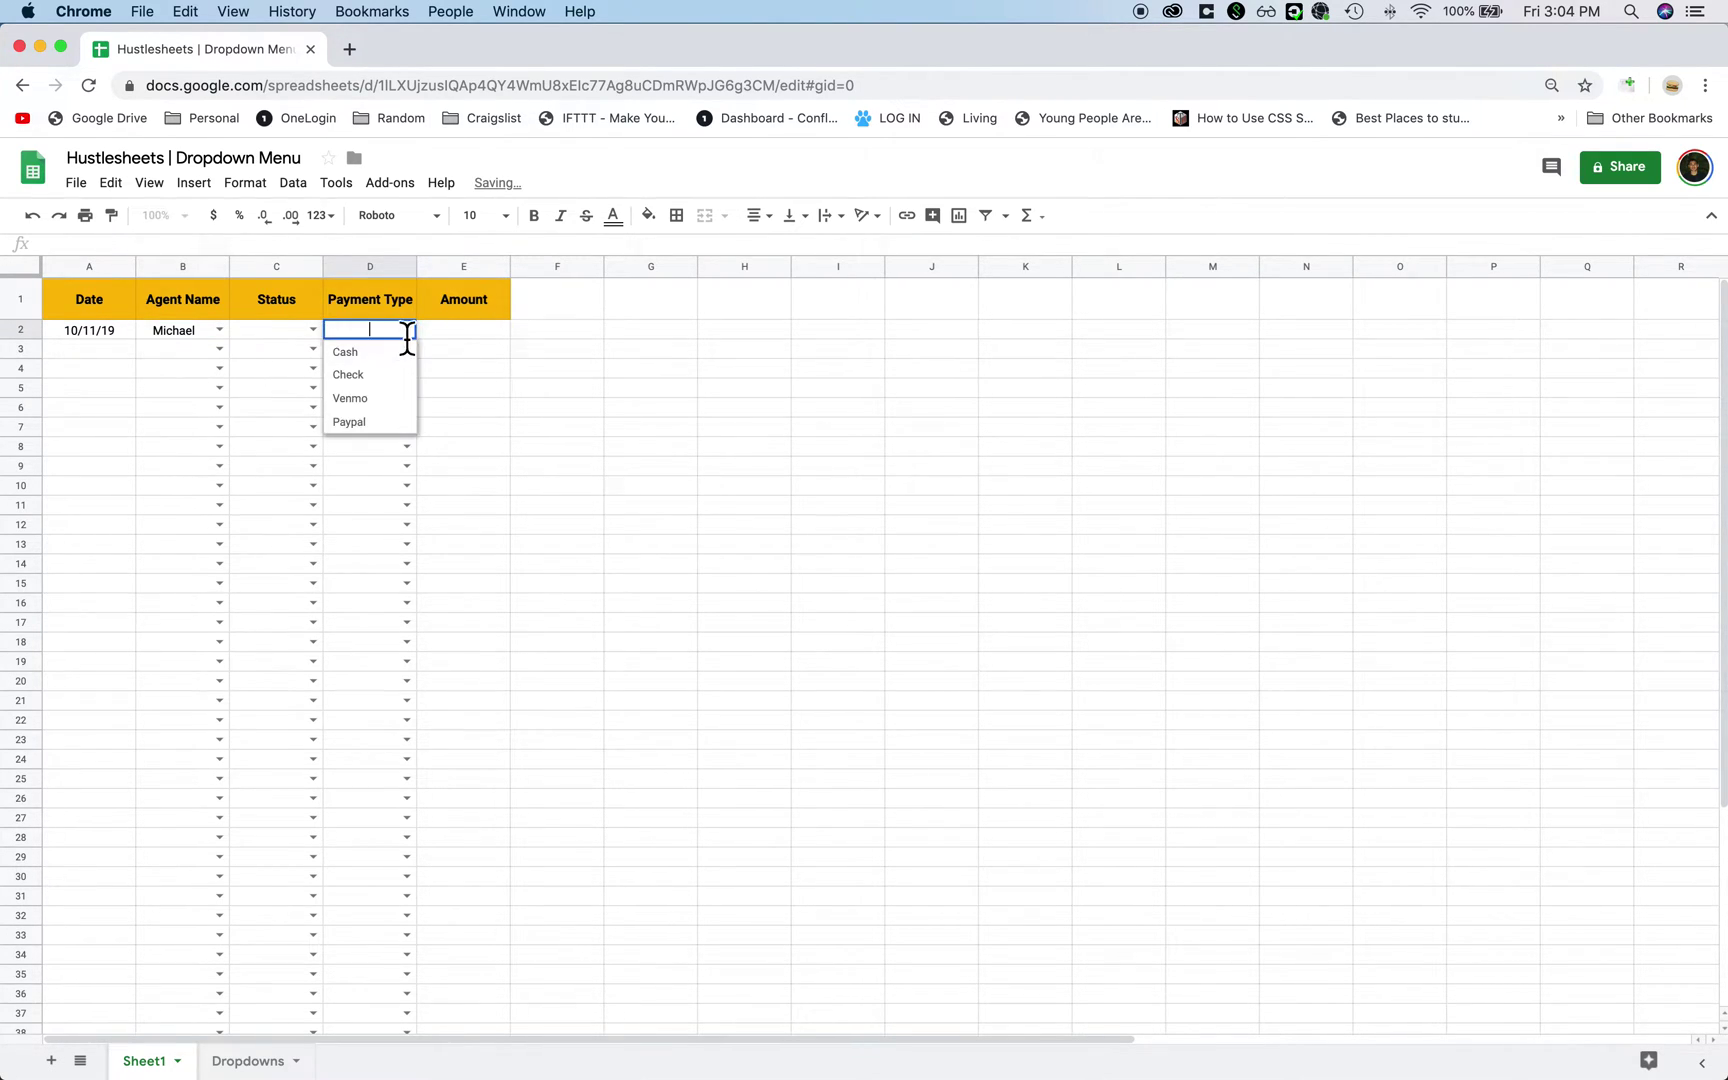
left_click(396, 354)
left_click(470, 338)
type("1000")
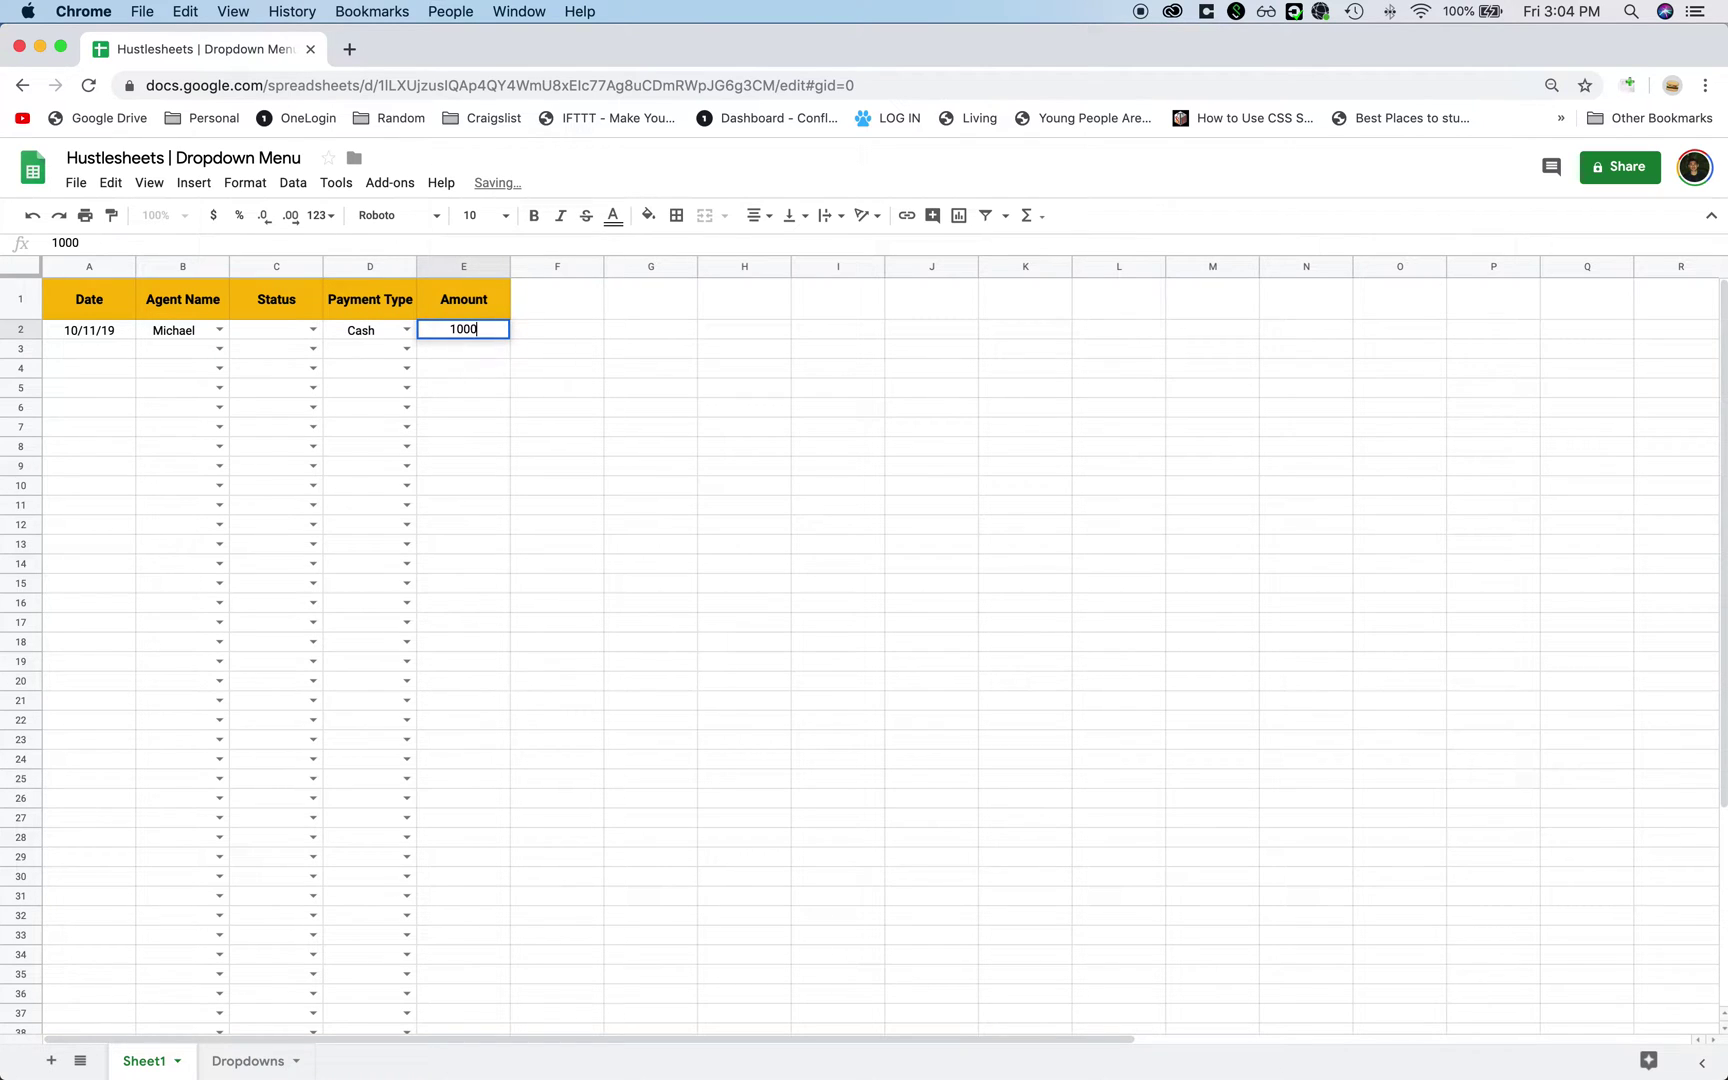
key("Return")
Step: Set C2's status to Received and select the row 2 entry
left_click(313, 332)
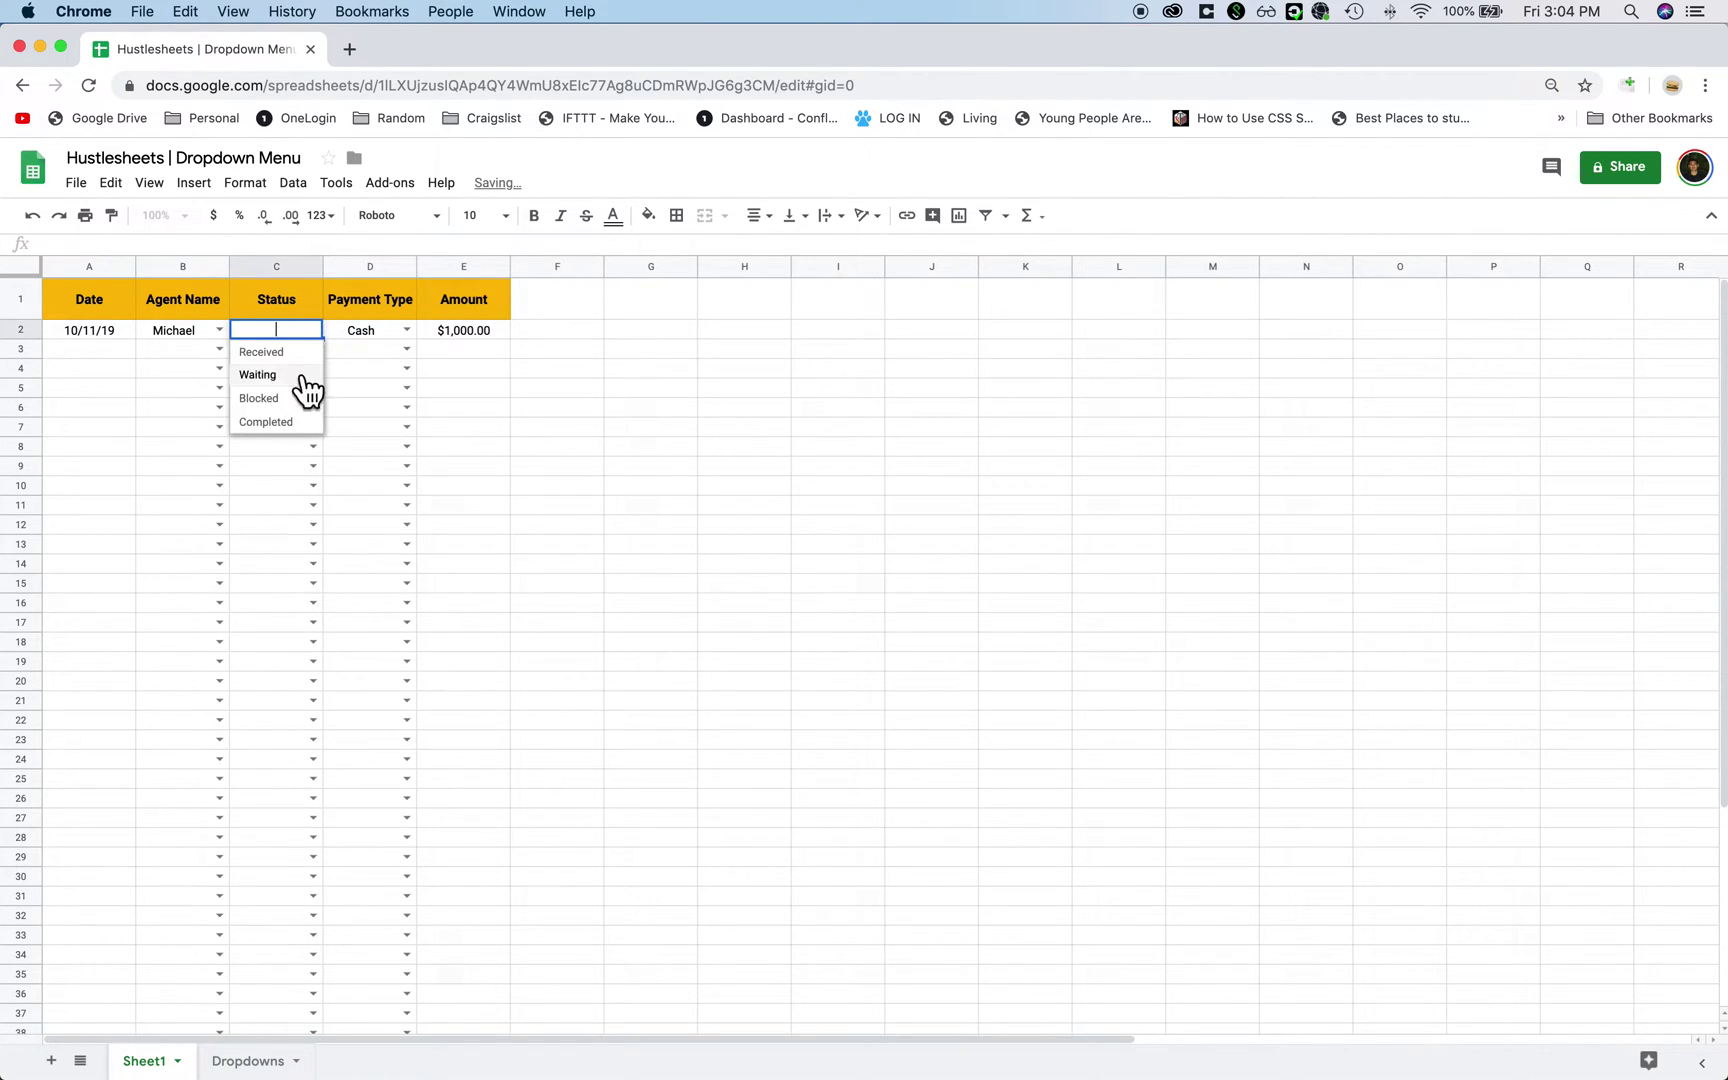
left_click(290, 371)
left_click(315, 335)
left_click(312, 376)
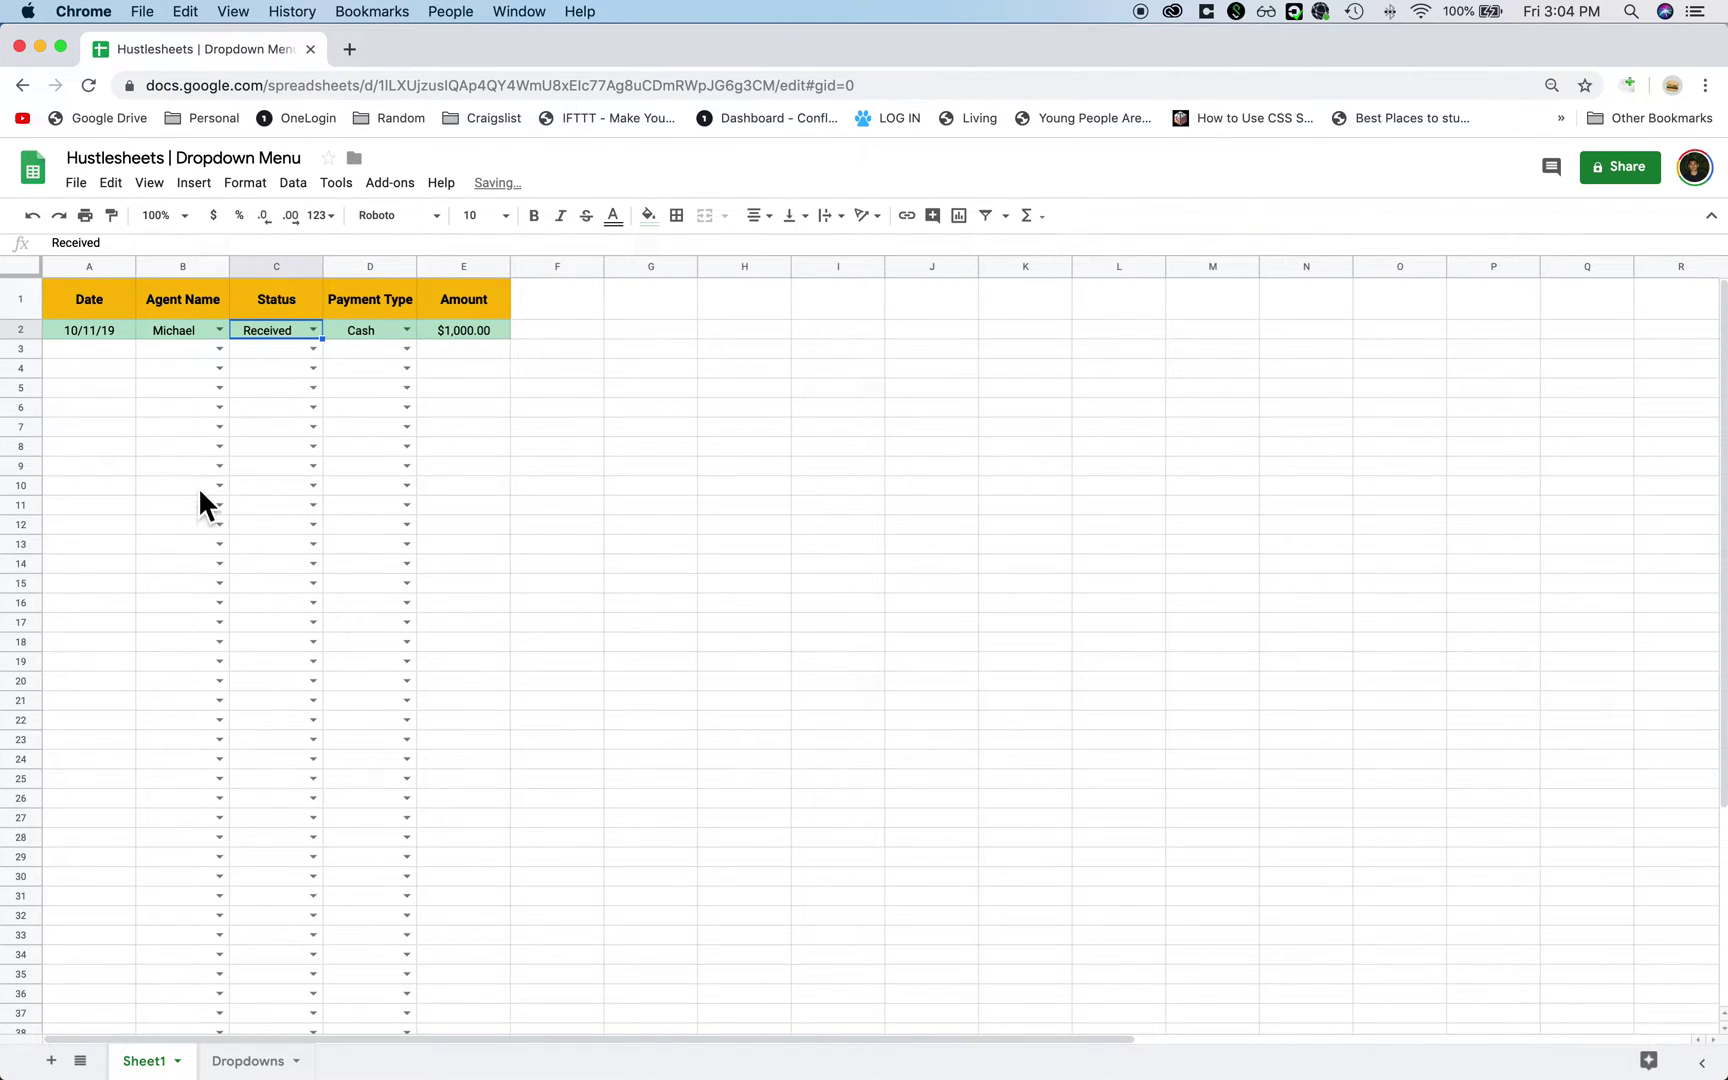
left_click_drag(109, 340, 491, 340)
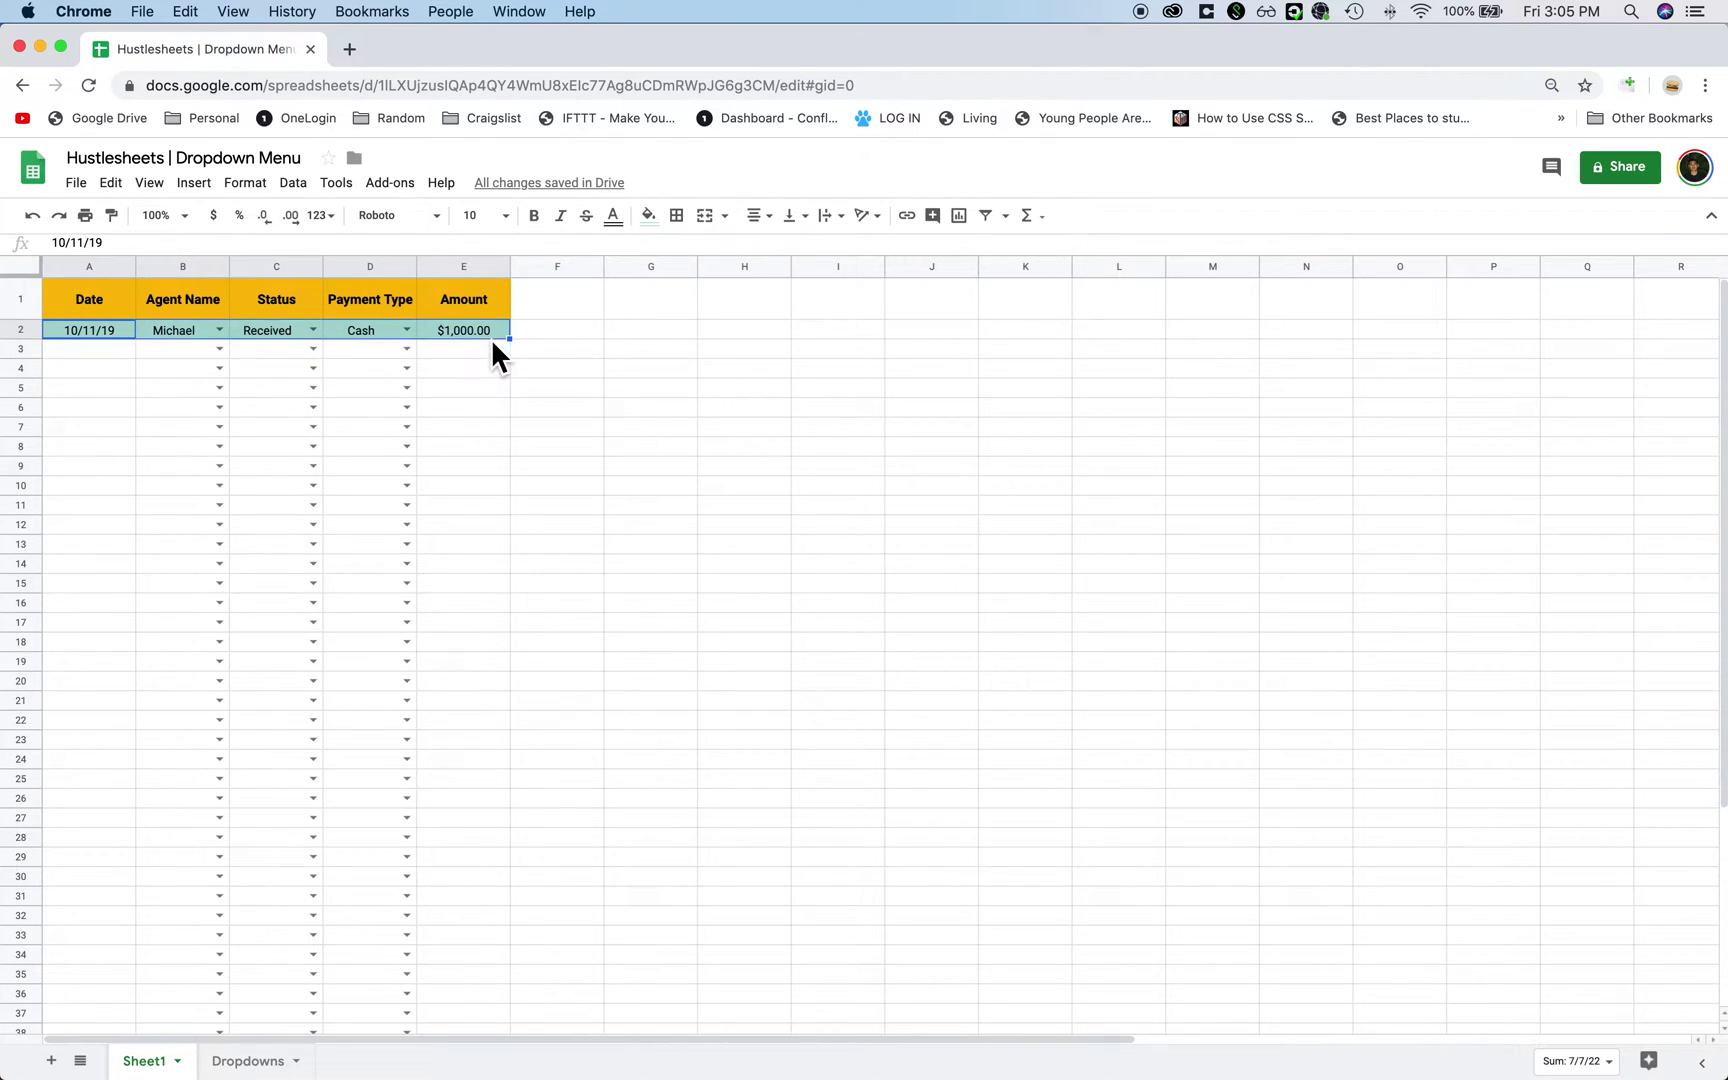
Step: Clear row 2 and remove all data validation from A2:E50
key("Delete")
key("super+shift+Down")
right_click(420, 571)
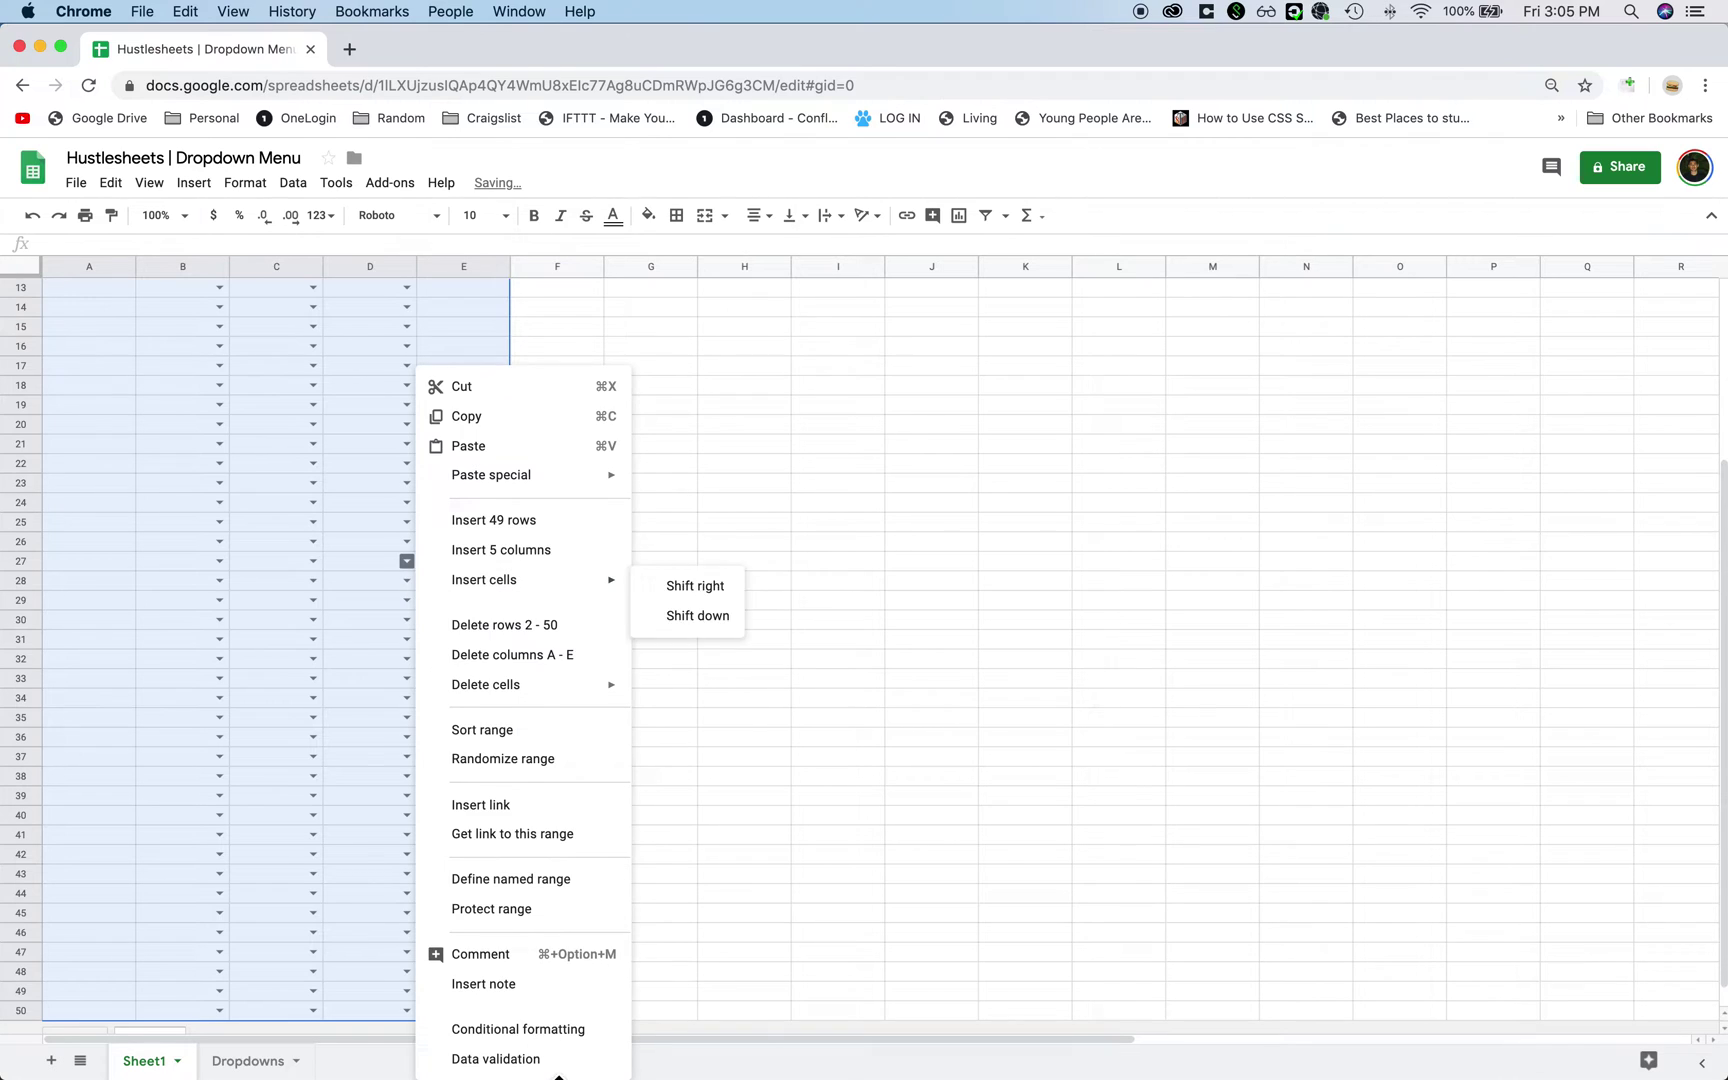
left_click(544, 1057)
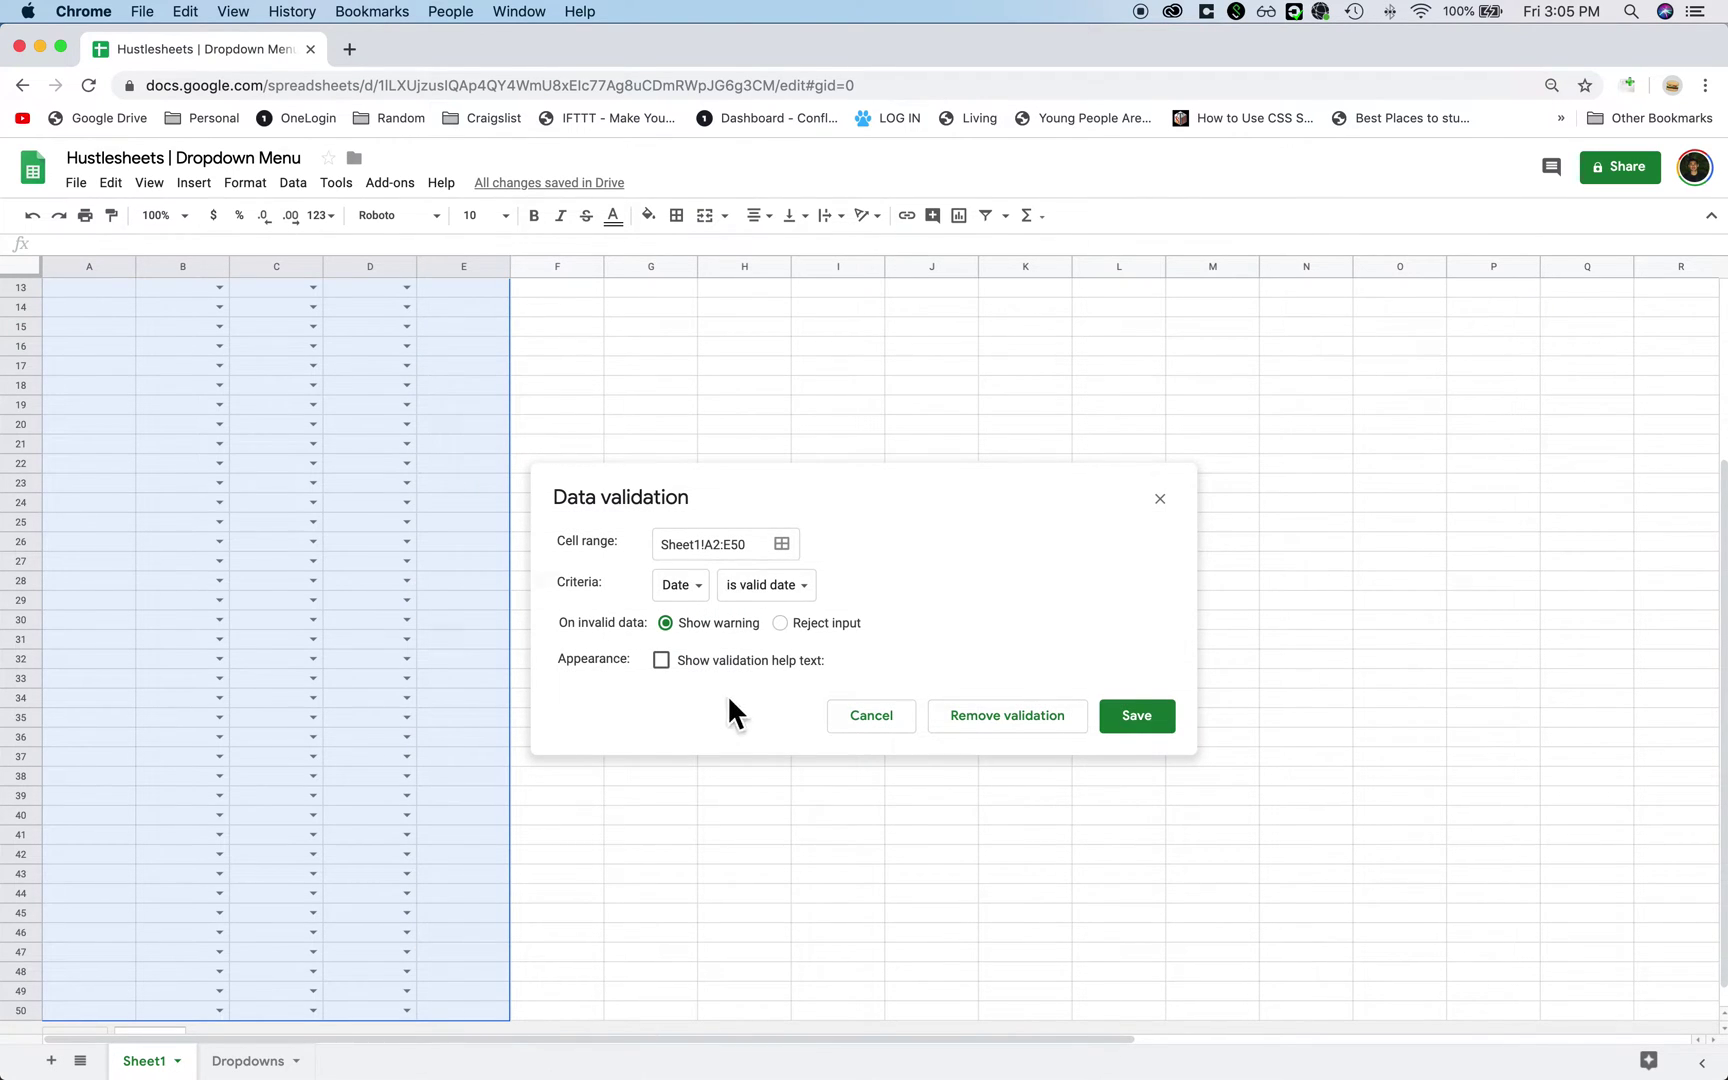
left_click(978, 730)
Step: Select the Date column cells from A2 down to row 50
left_click(473, 432)
key("super+Up")
key("Left")
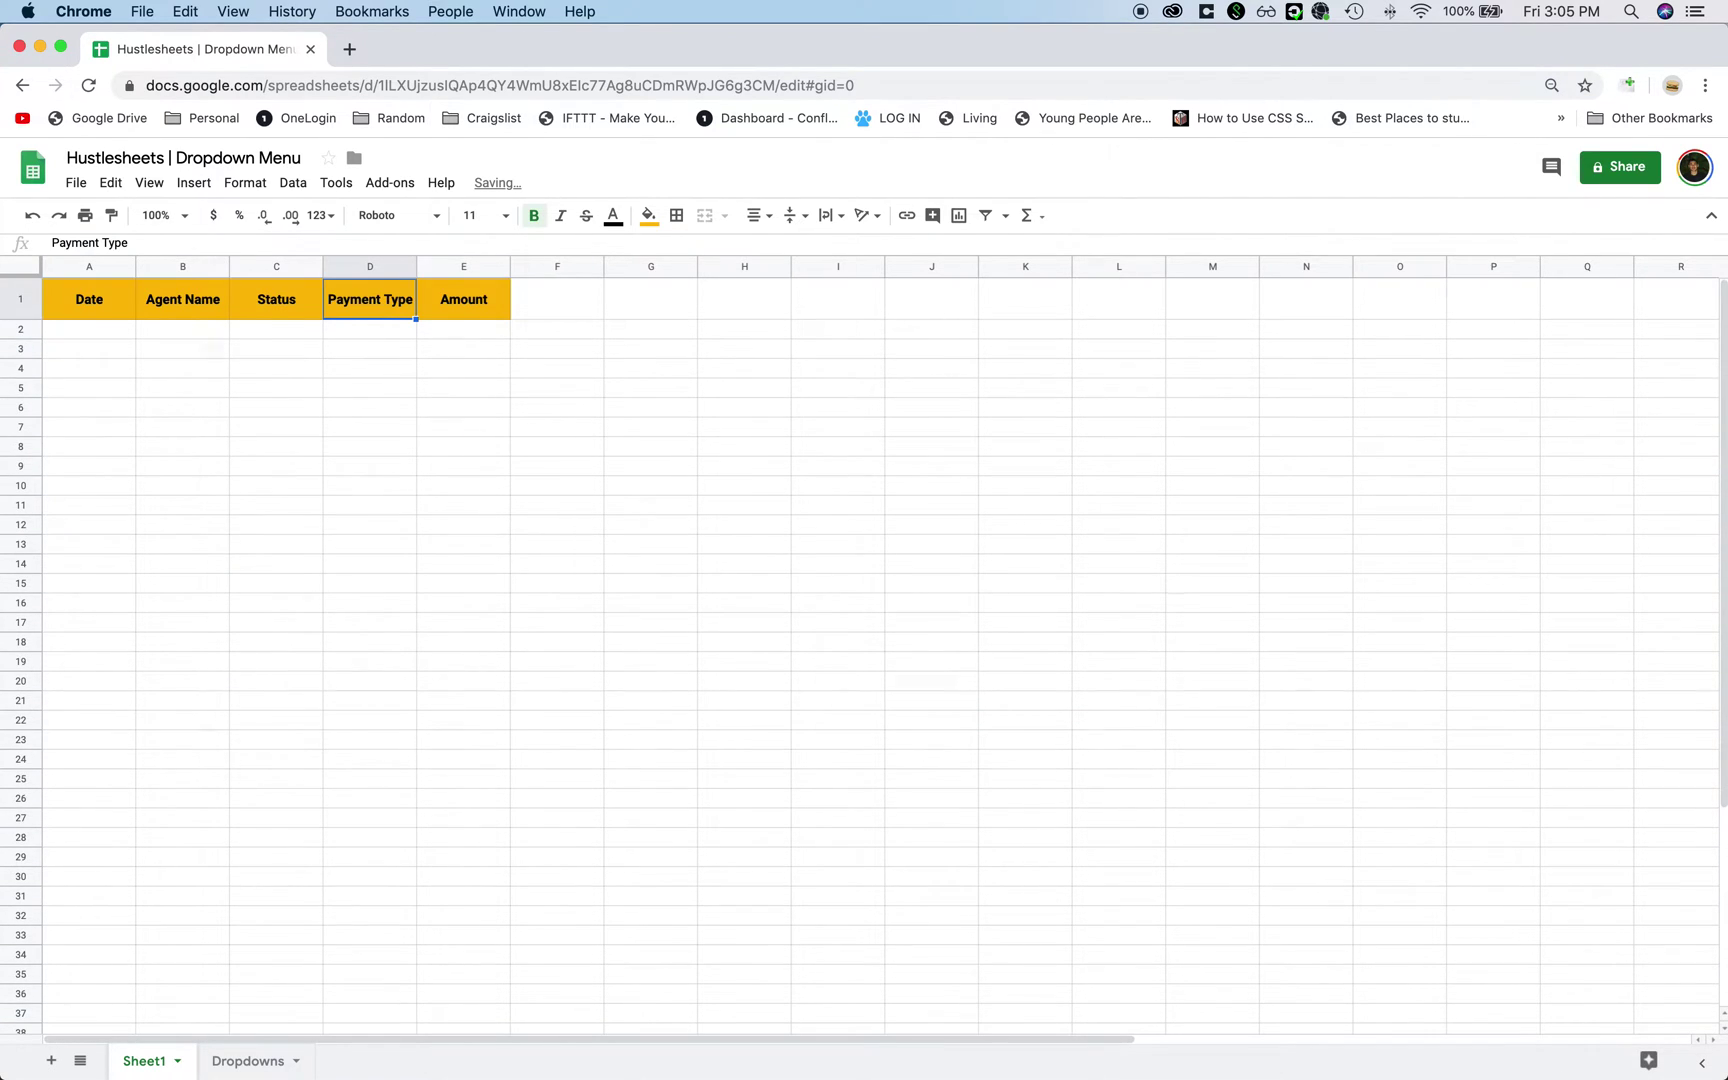
key("Down")
key("Left")
key("Left")
key("Left")
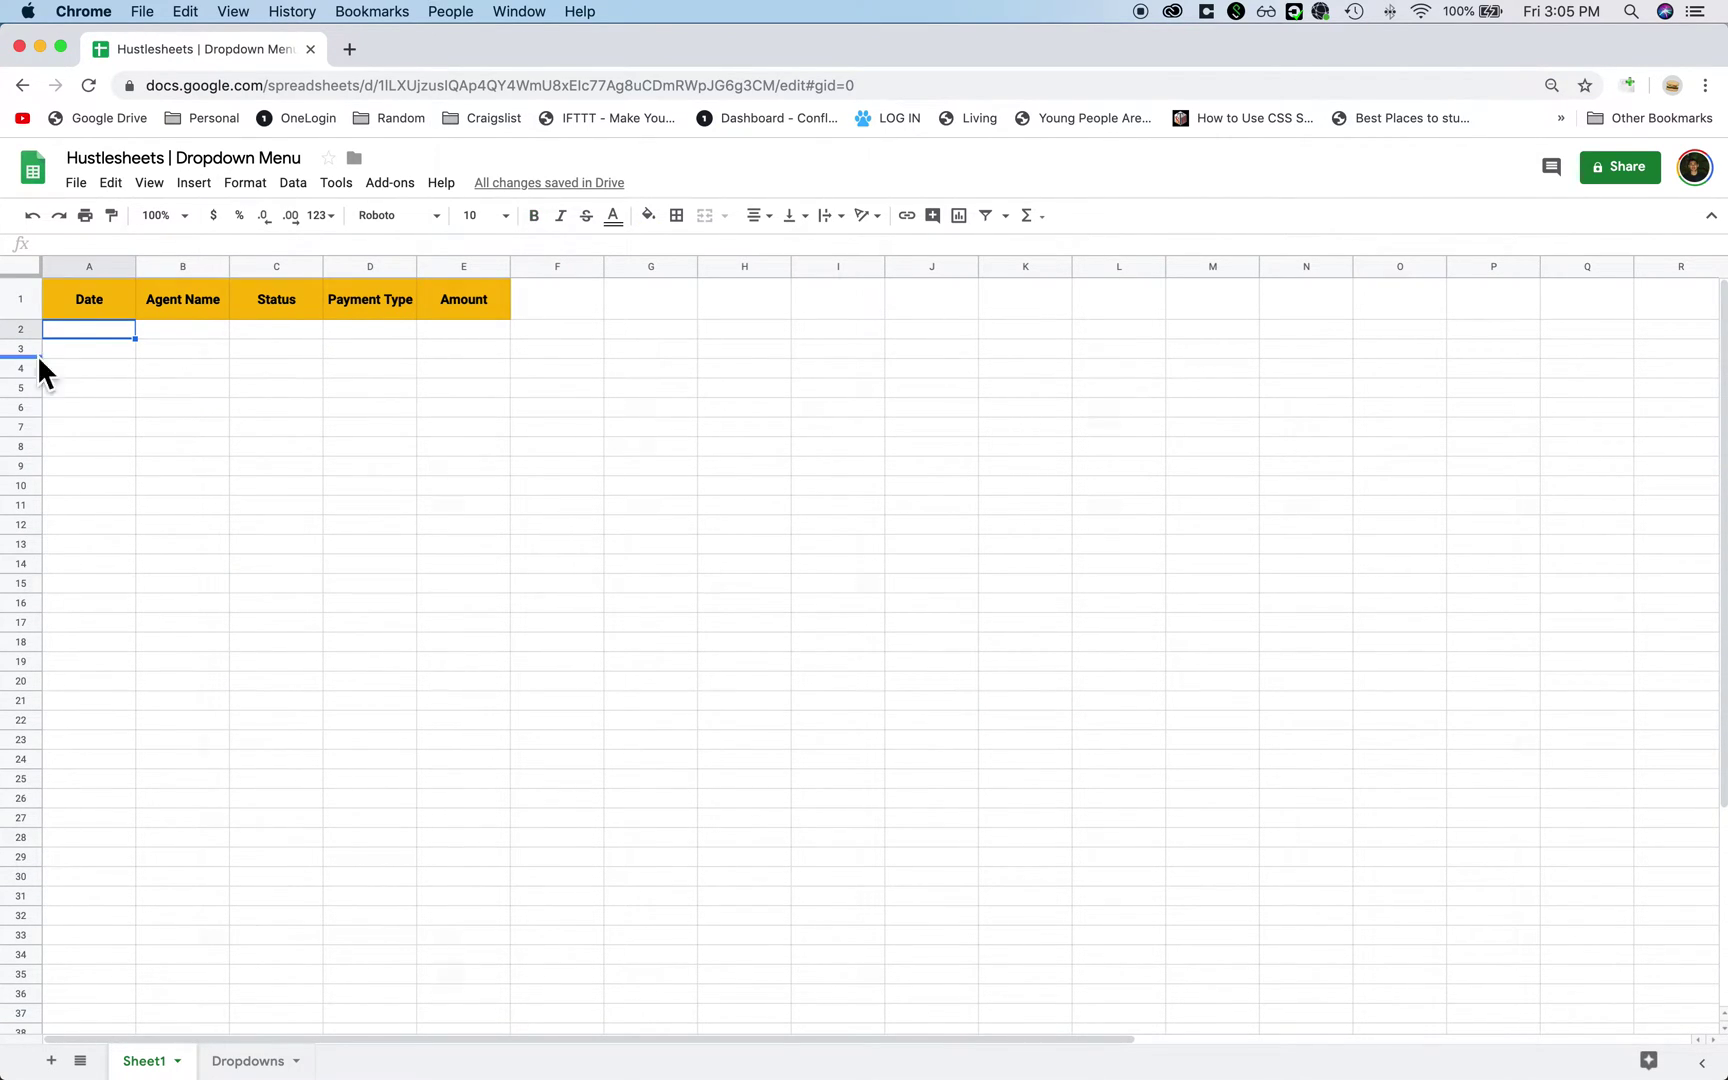
left_click_drag(109, 338, 97, 608)
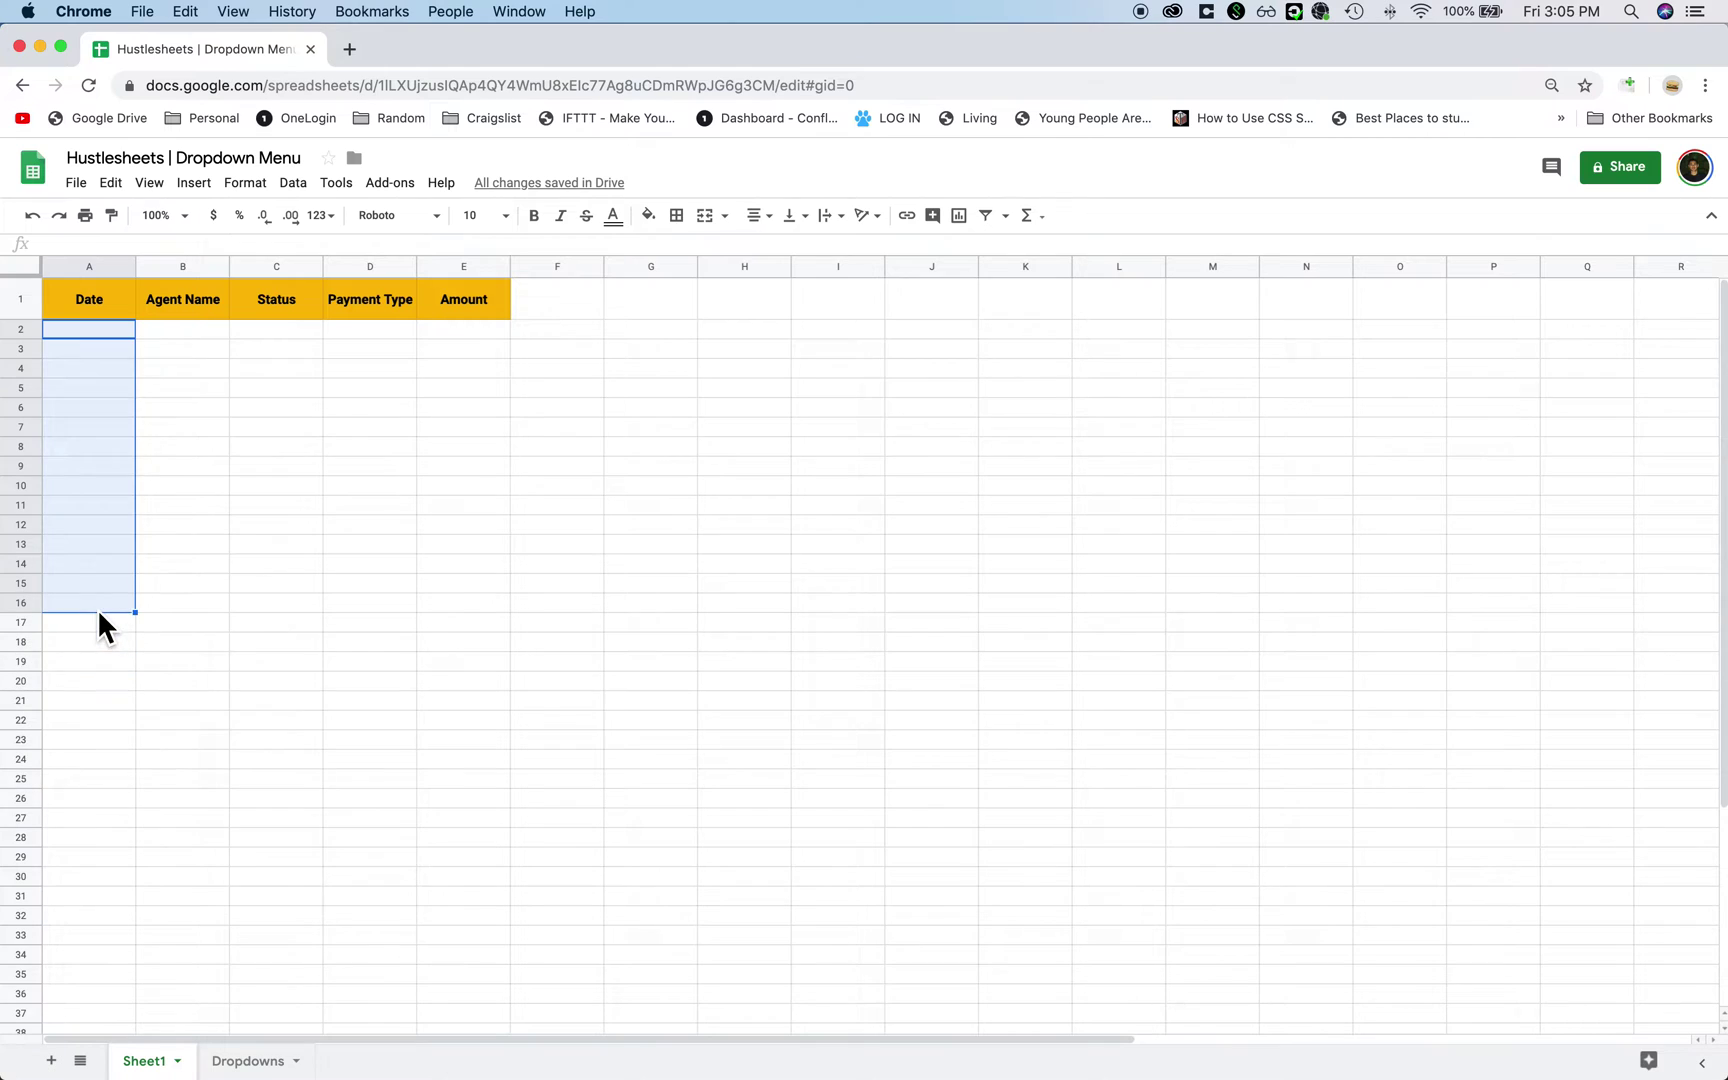
key("Down")
left_click(89, 329)
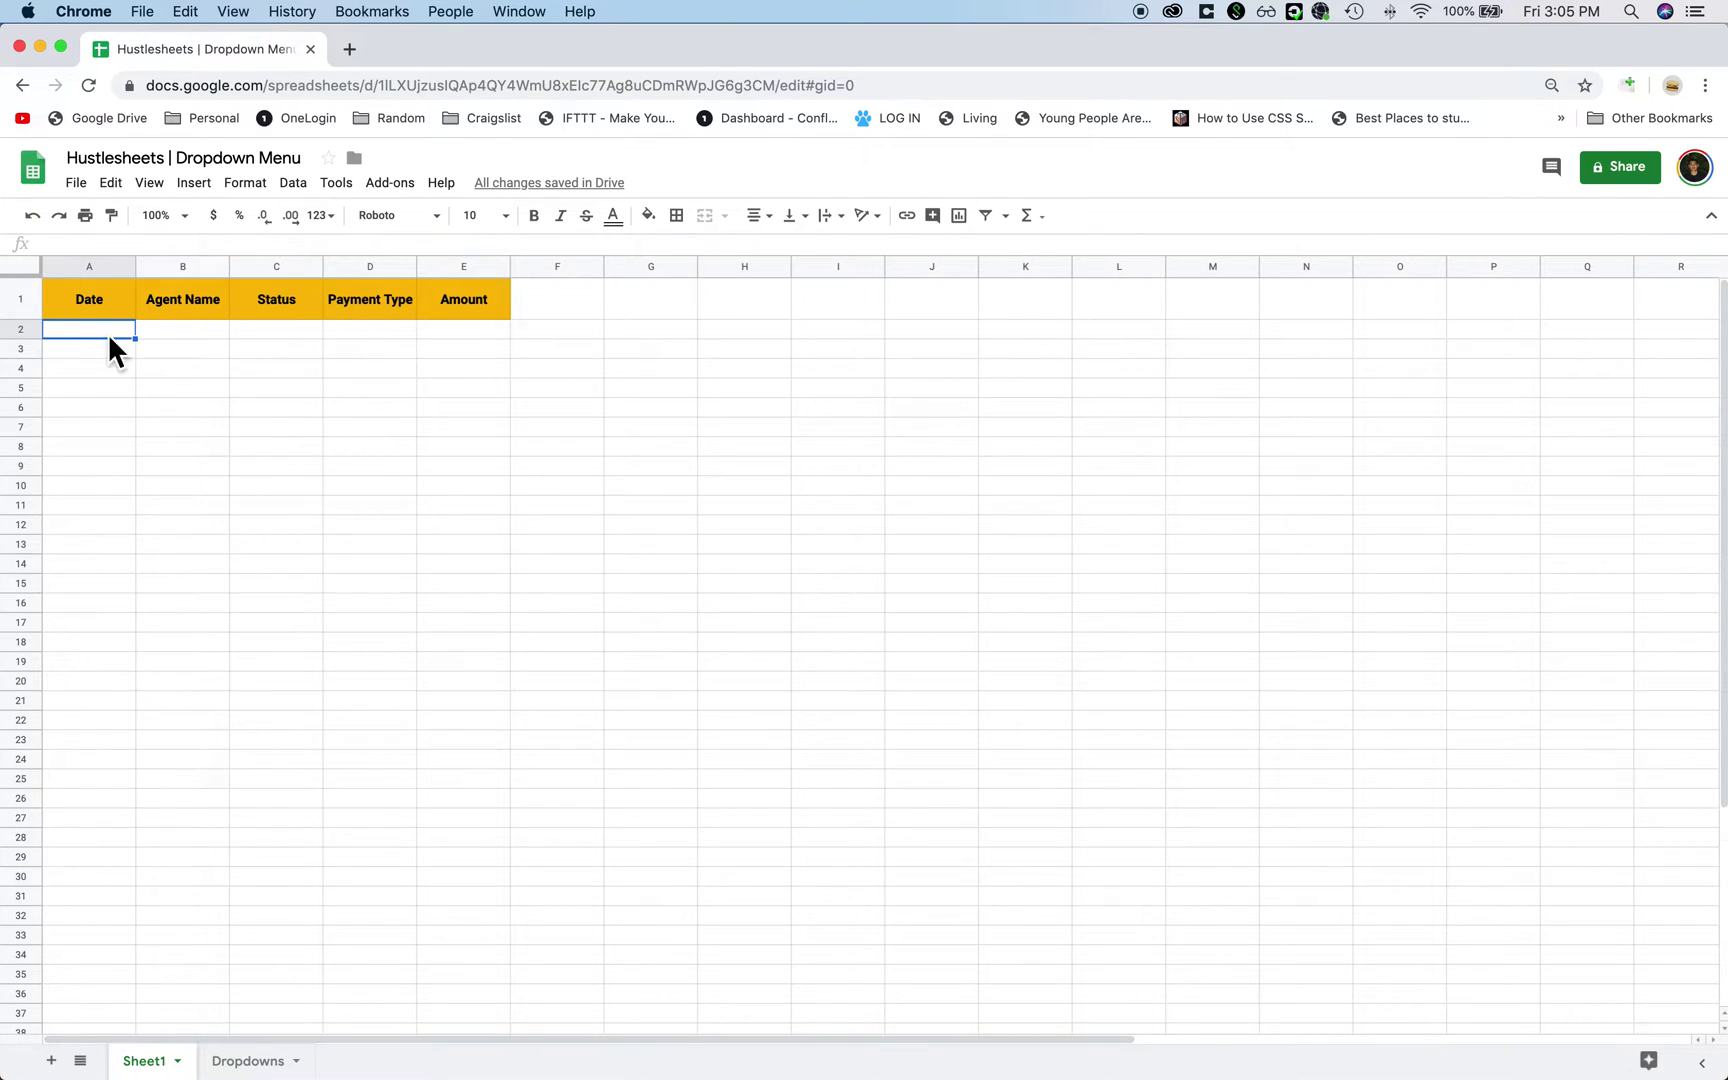
key("super+shift+Down")
scroll(132, 340, "up", 20)
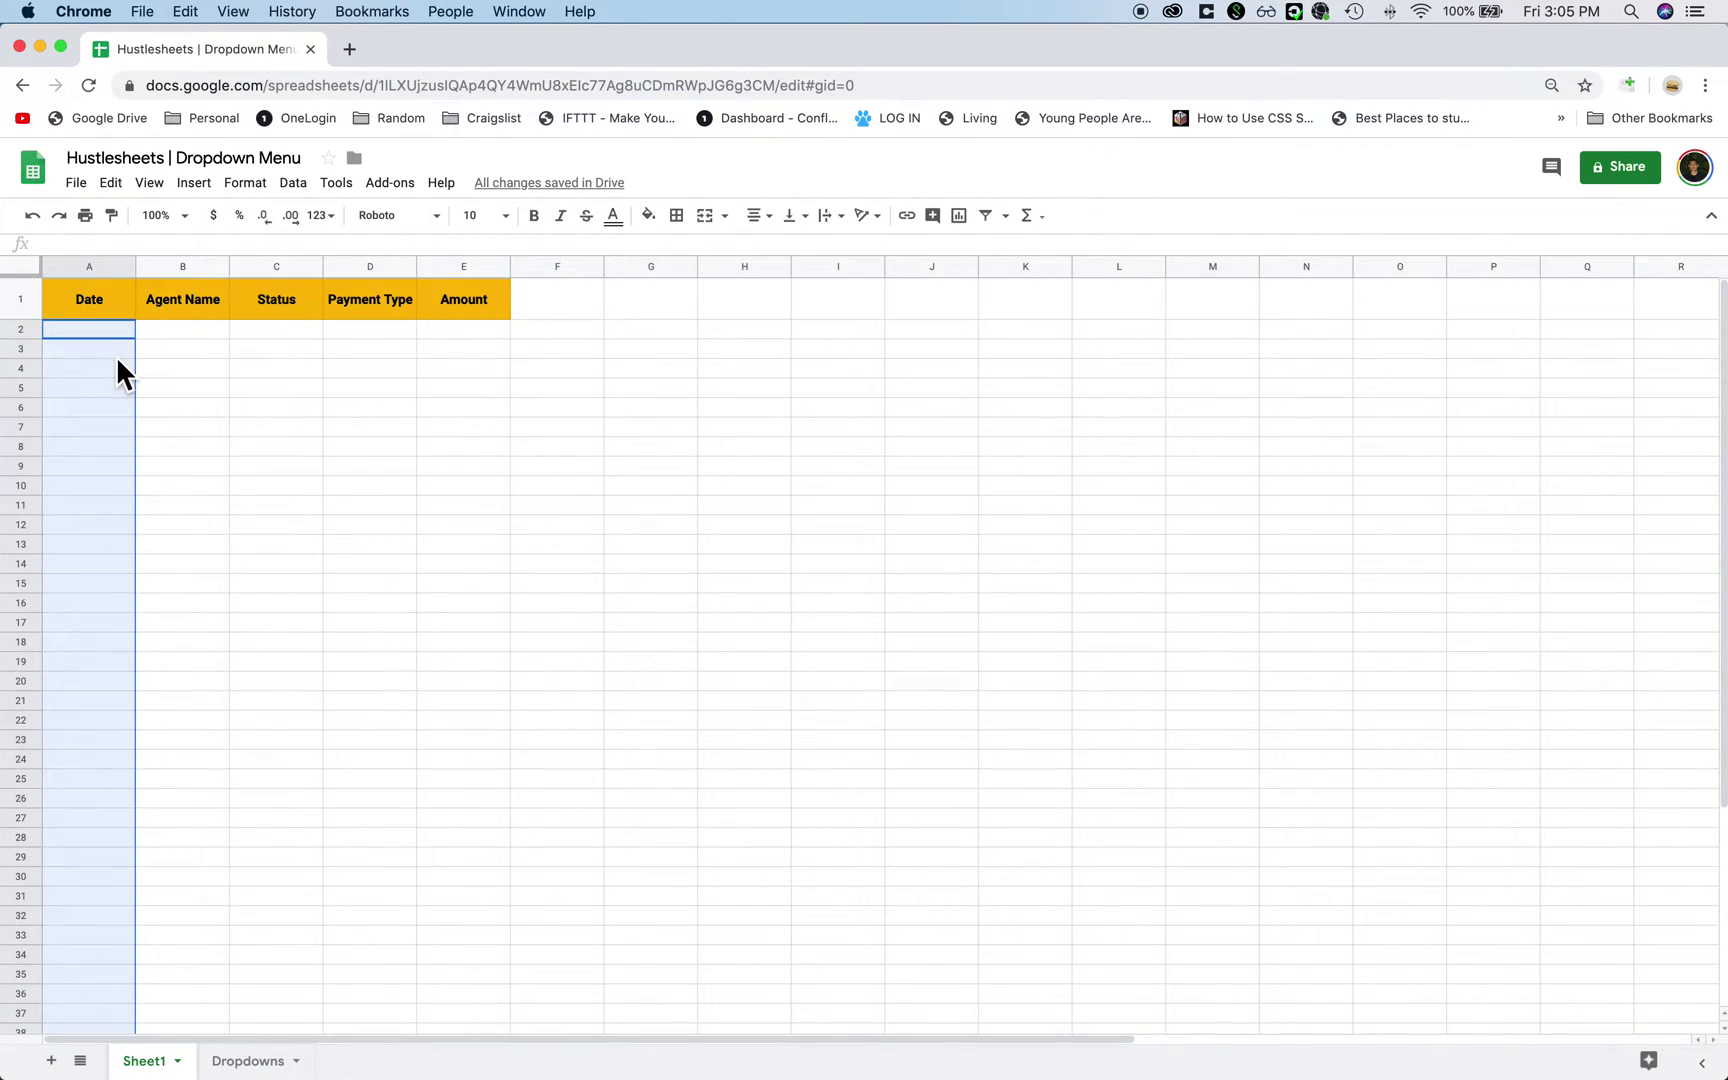
Step: Apply a Date 'is valid date' validation rule to the Date cells A2:A50
right_click(81, 414)
left_click(115, 1058)
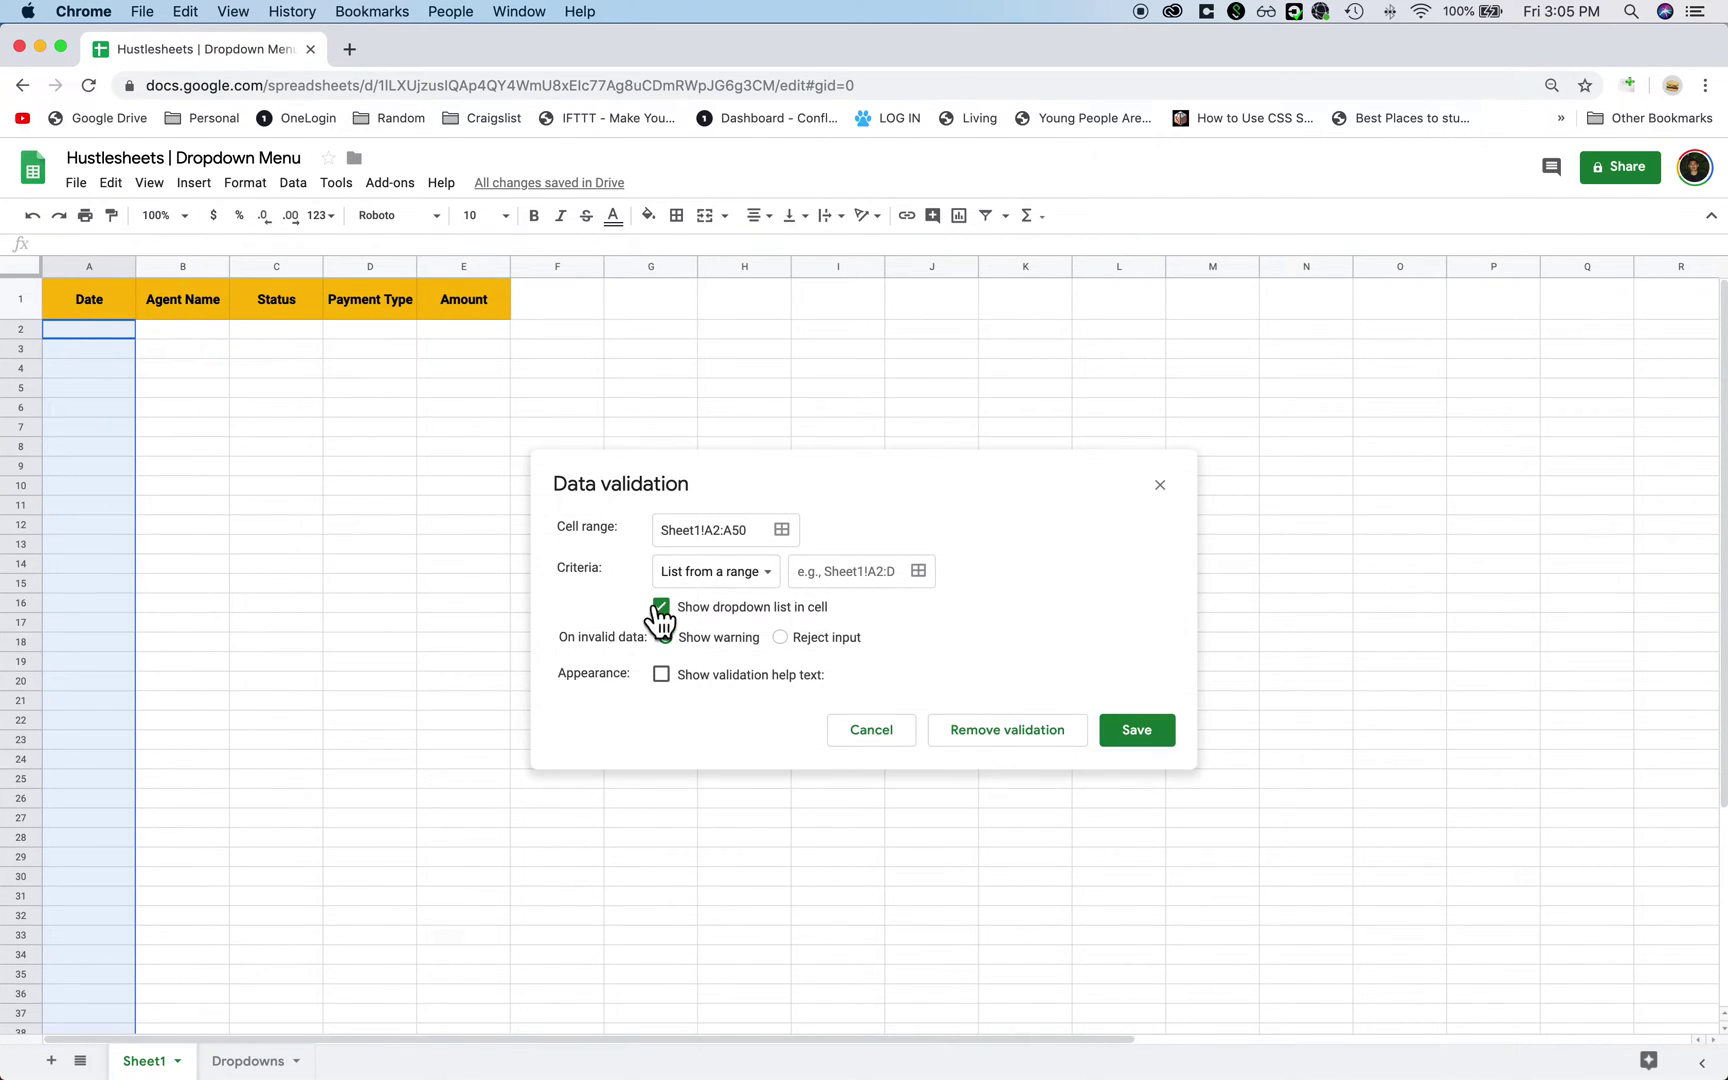
left_click(728, 580)
left_click(729, 574)
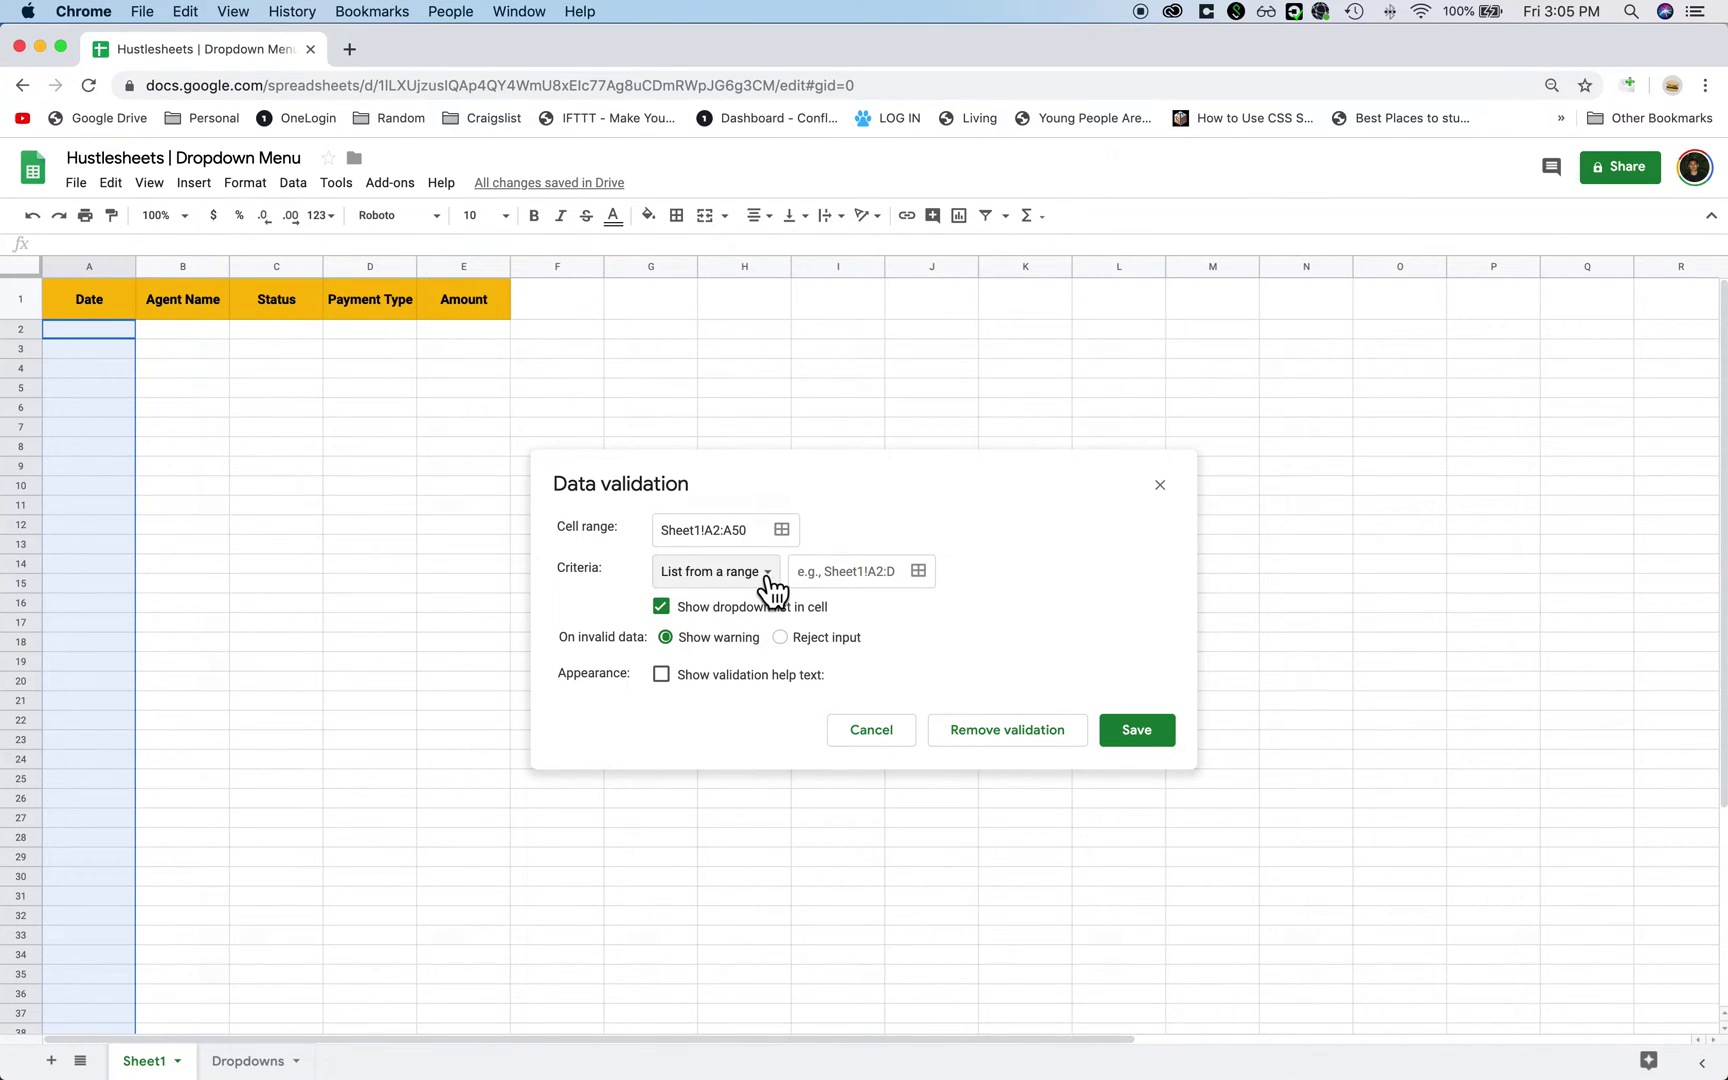
left_click(766, 575)
left_click(766, 698)
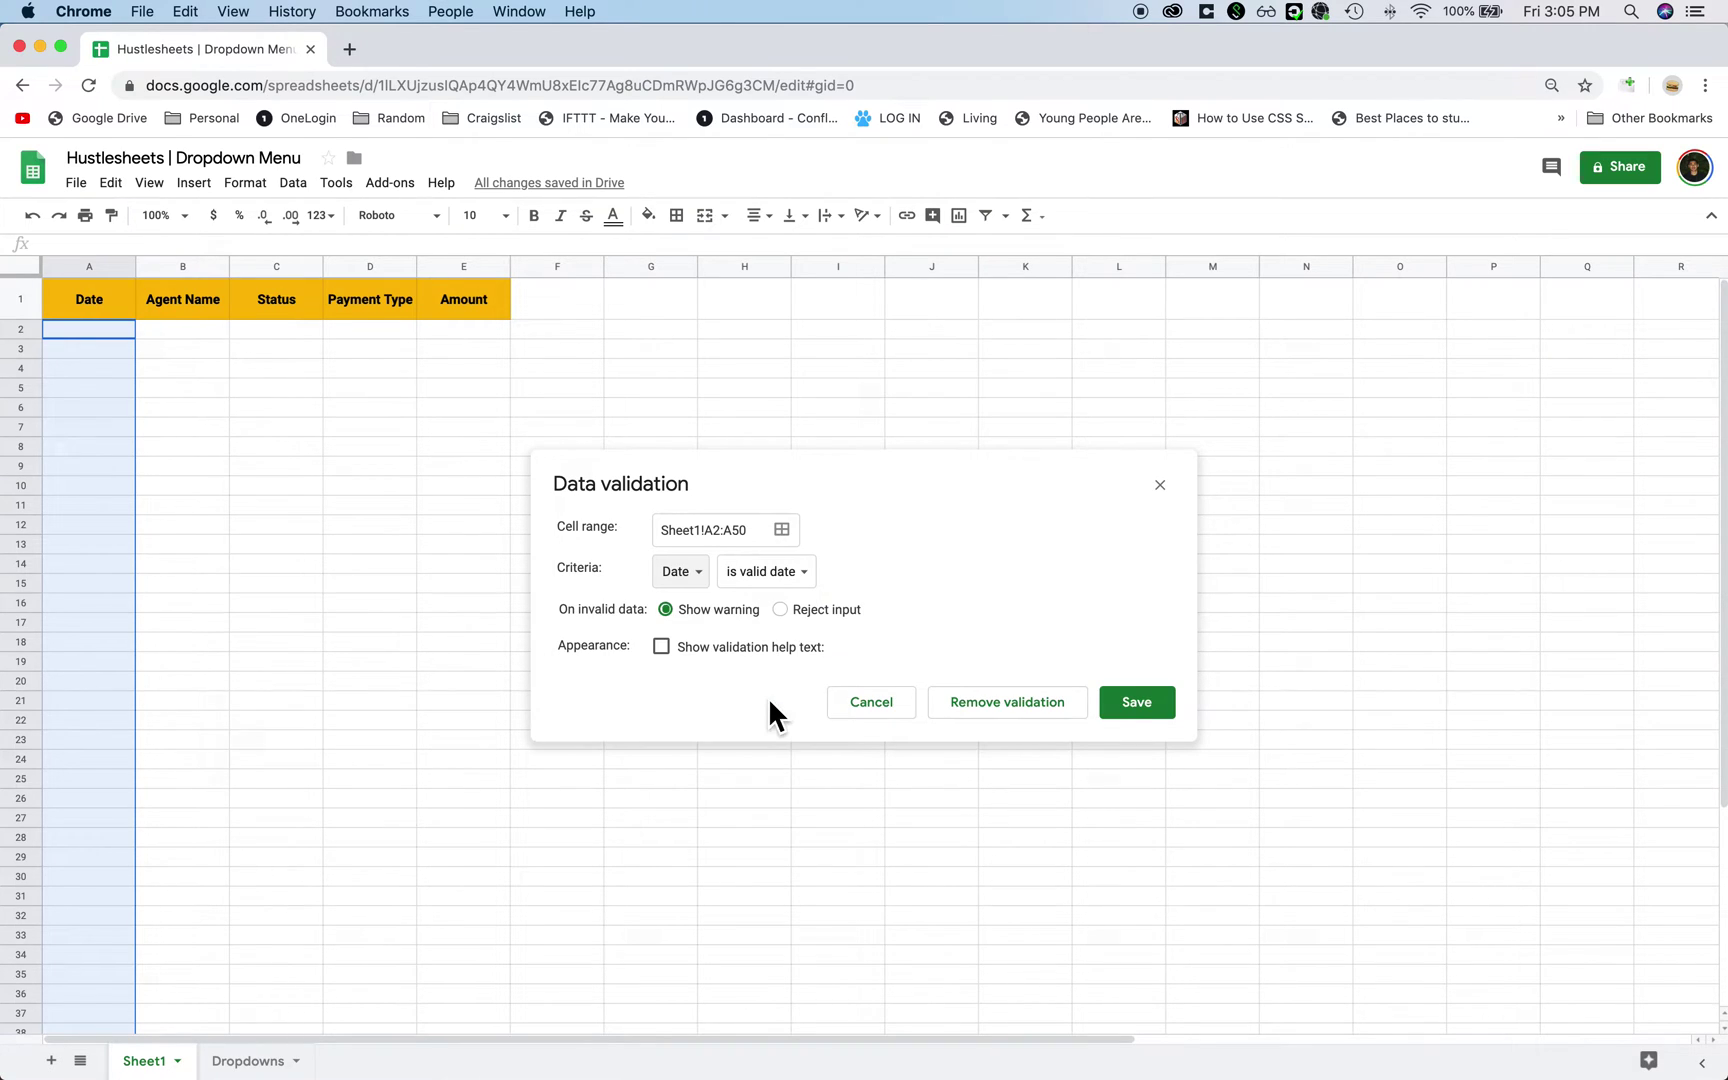
left_click(770, 576)
left_click(768, 572)
left_click(1140, 705)
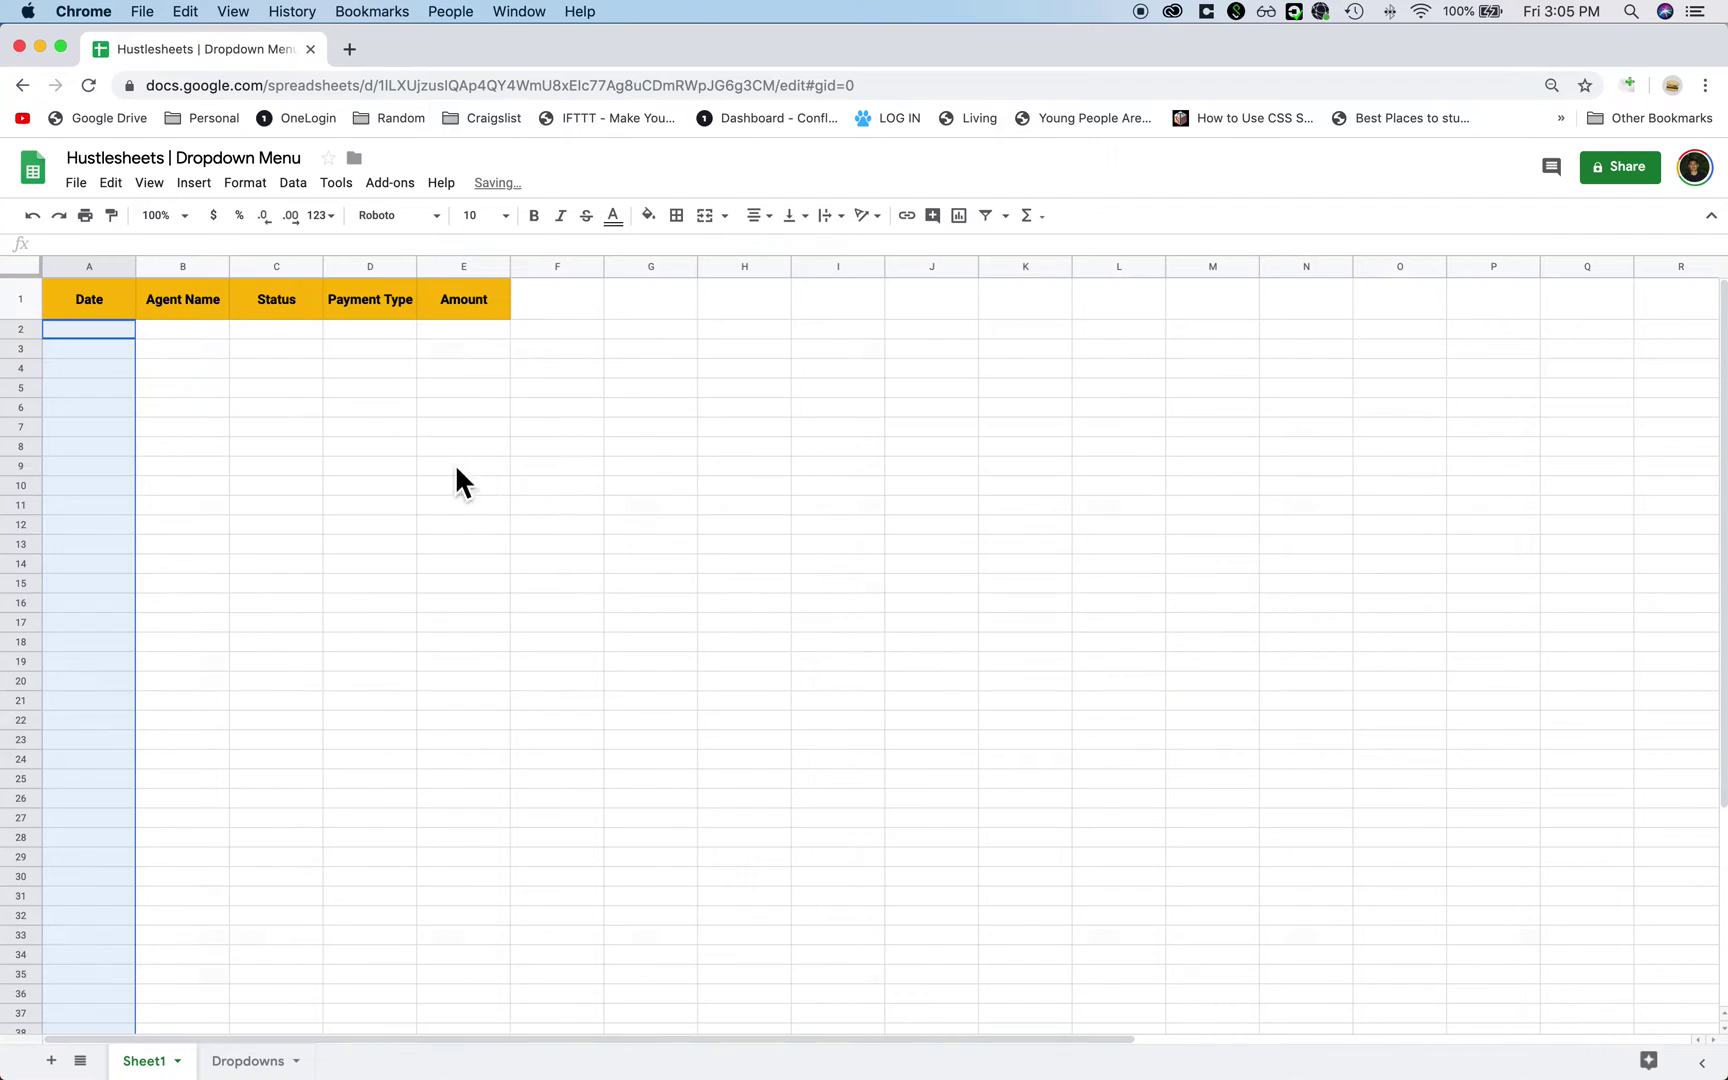
Step: Confirm A2 shows a calendar picker, then select Agent Name cell B2
double_click(117, 329)
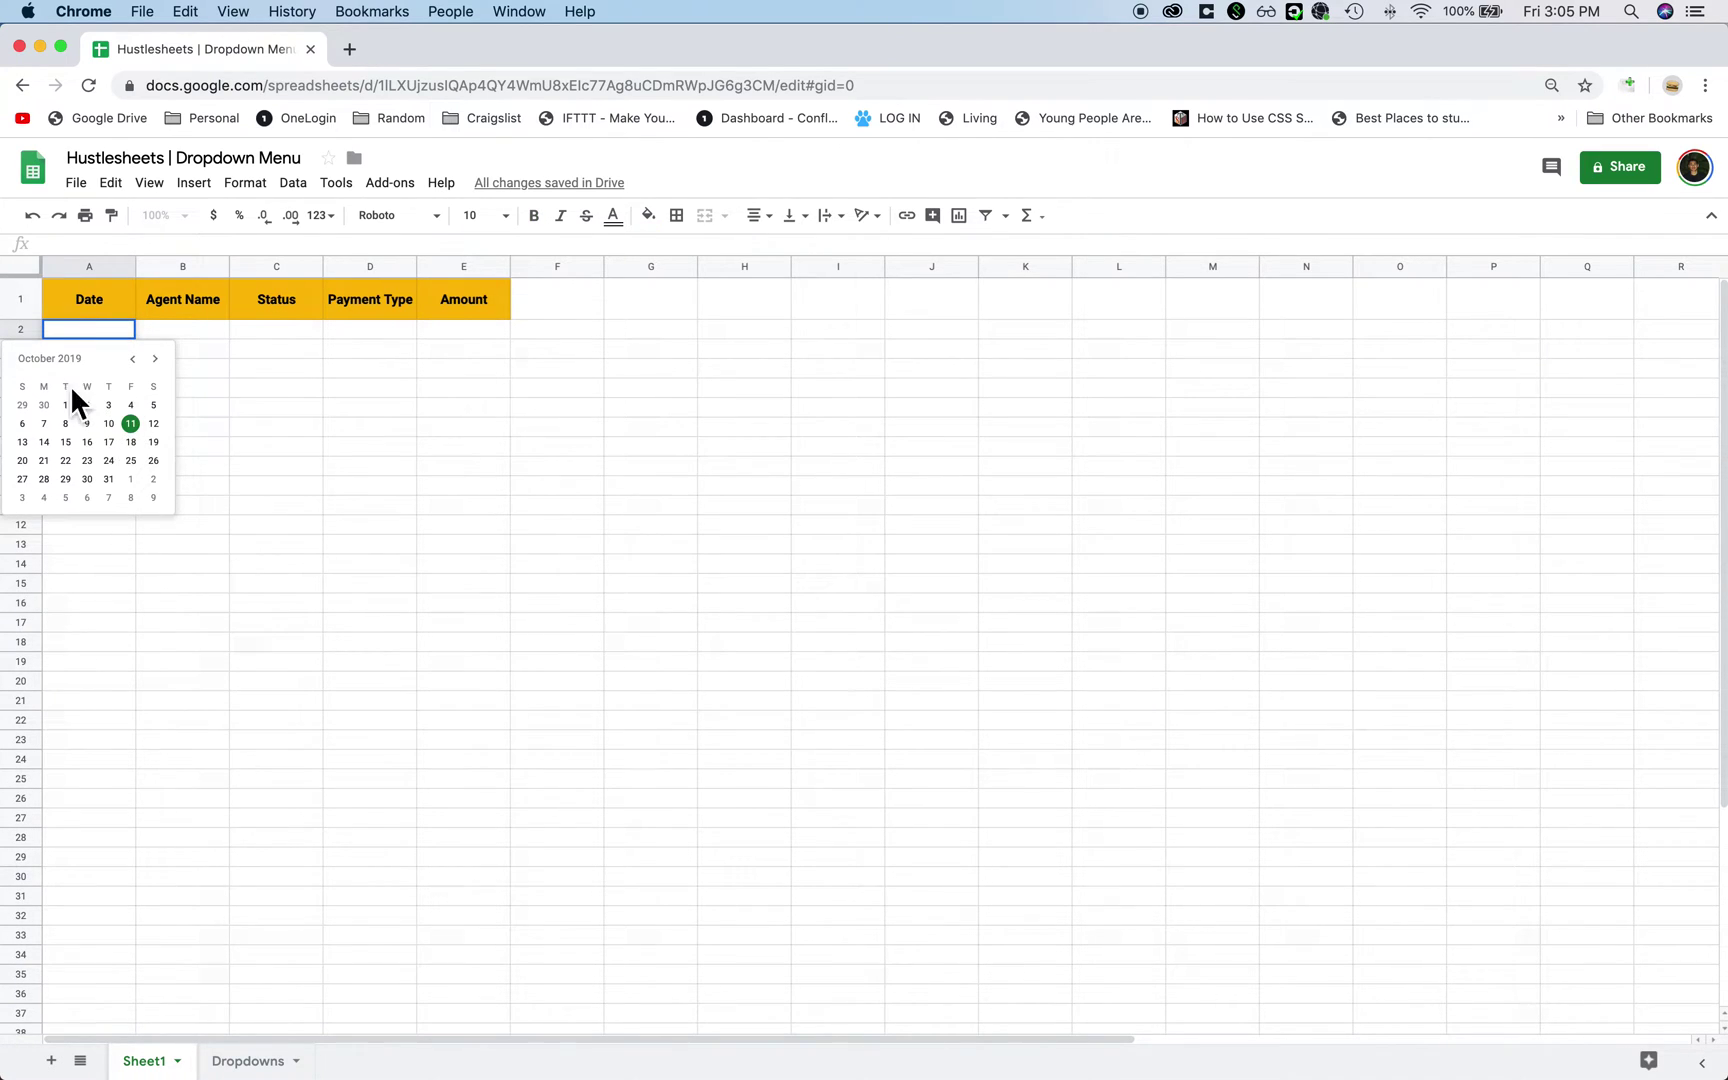
left_click(250, 397)
left_click(207, 344)
left_click(212, 329)
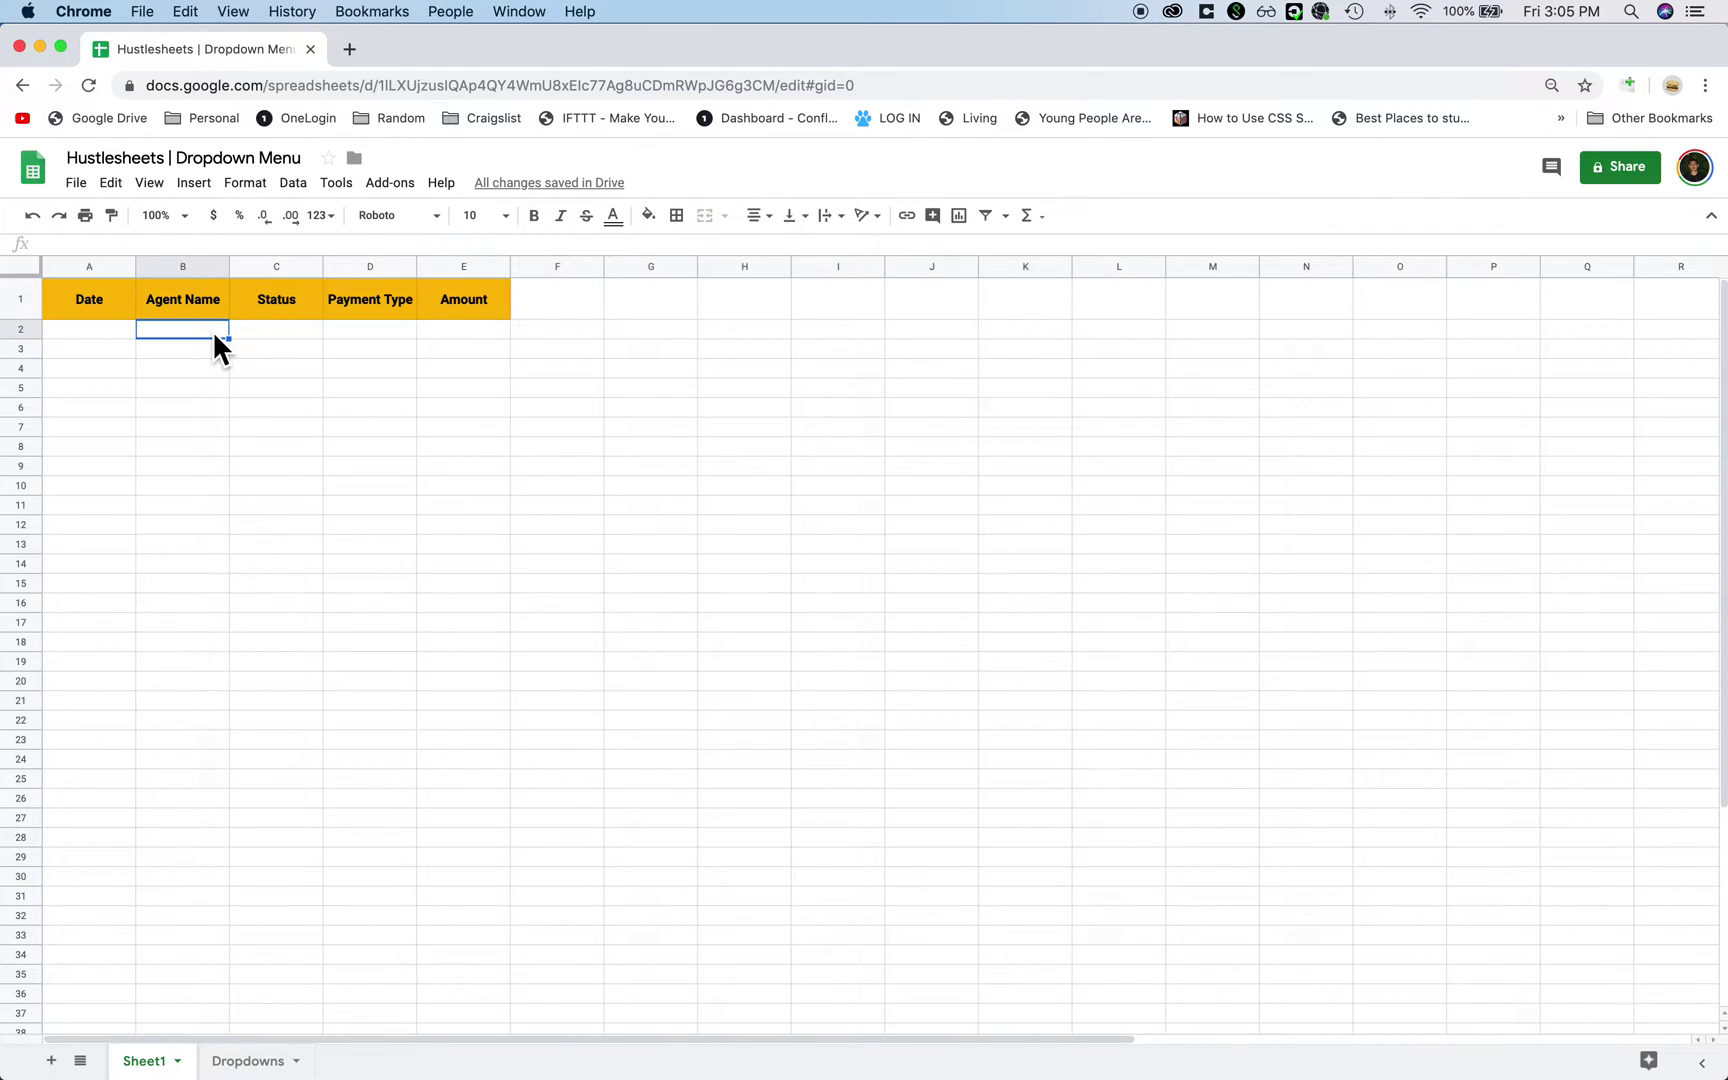
type("Michael")
key("Return")
type("michael")
key("Return")
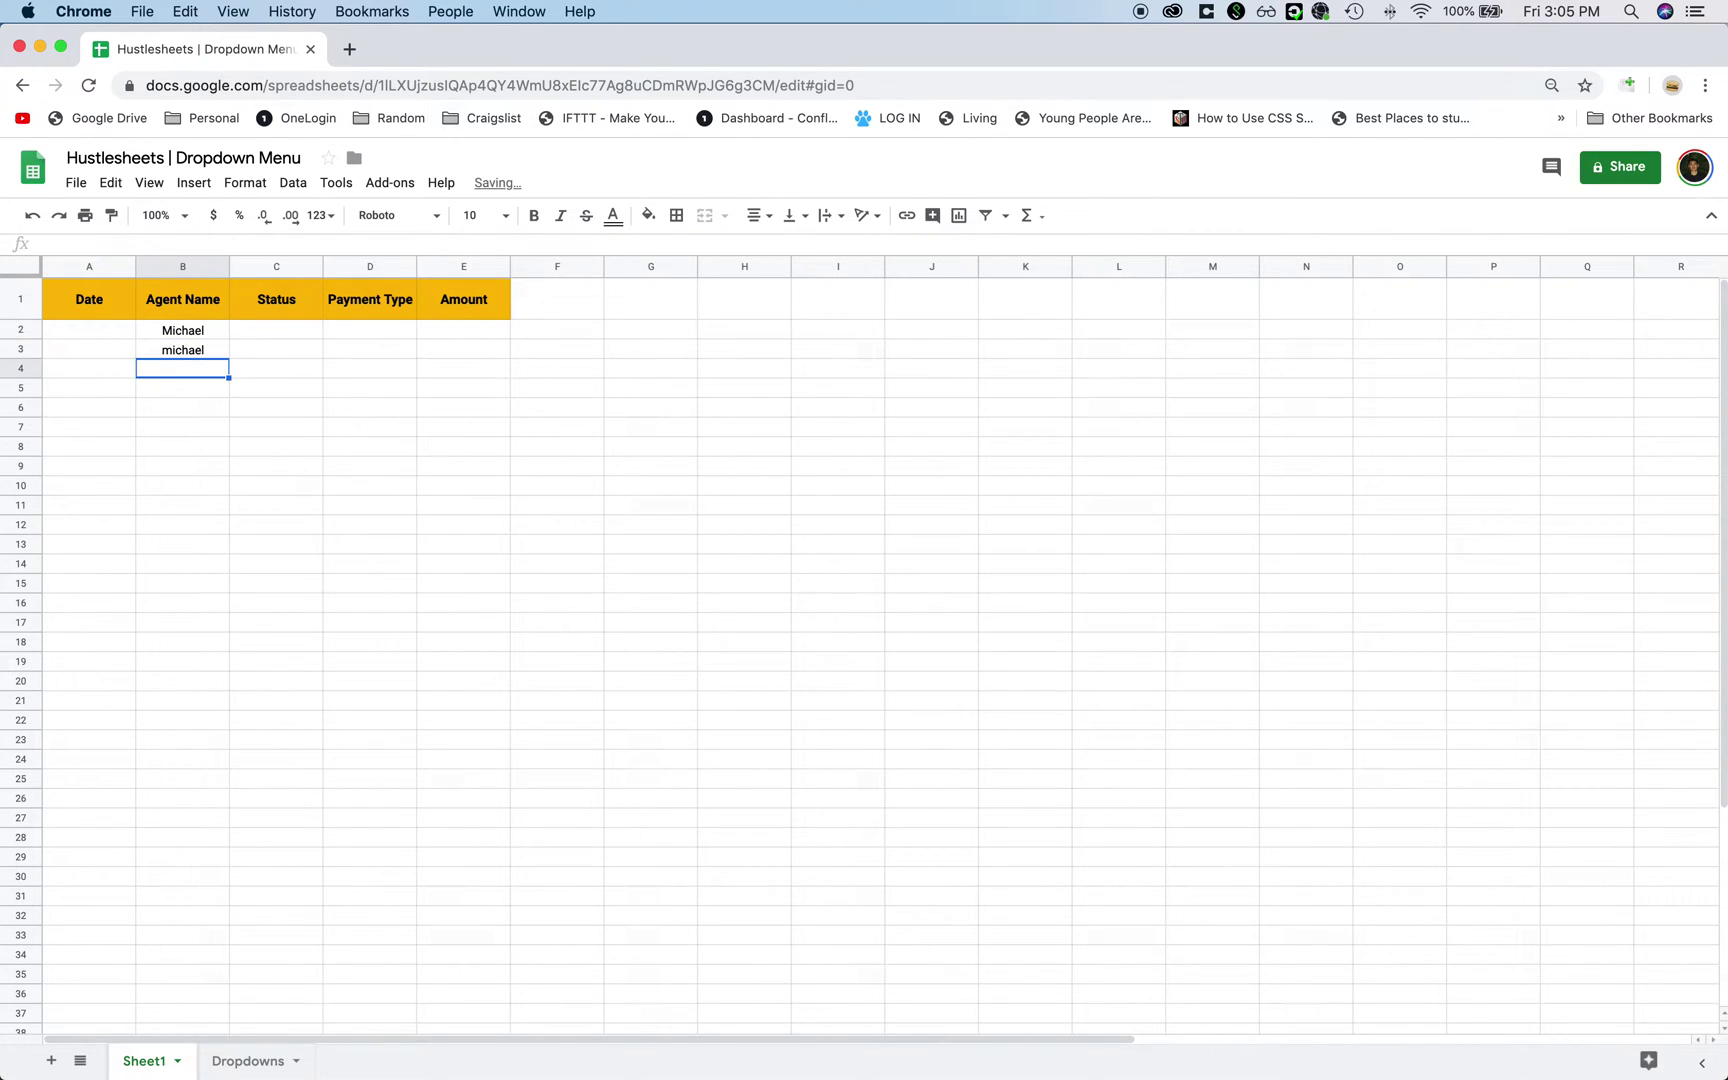
type("Michael")
key("Return")
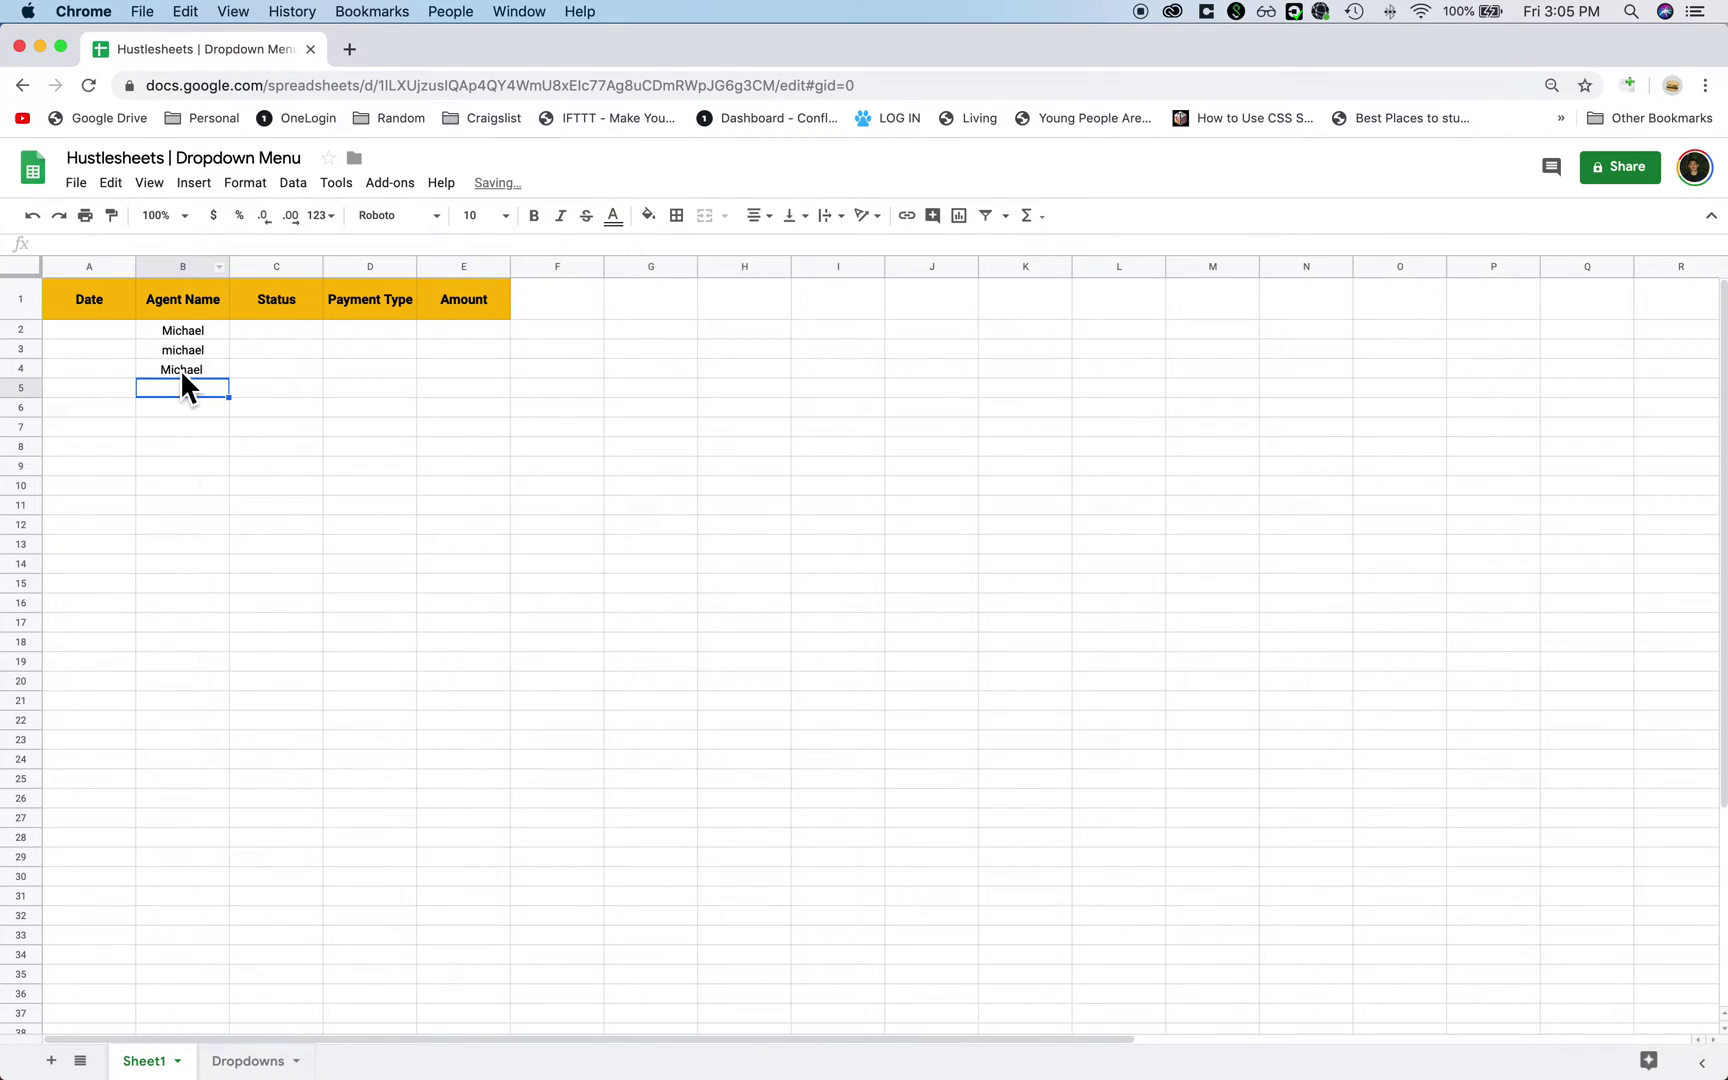
mouse_move(192, 337)
left_mouse_down()
mouse_move(193, 436)
mouse_move(207, 370)
left_mouse_up()
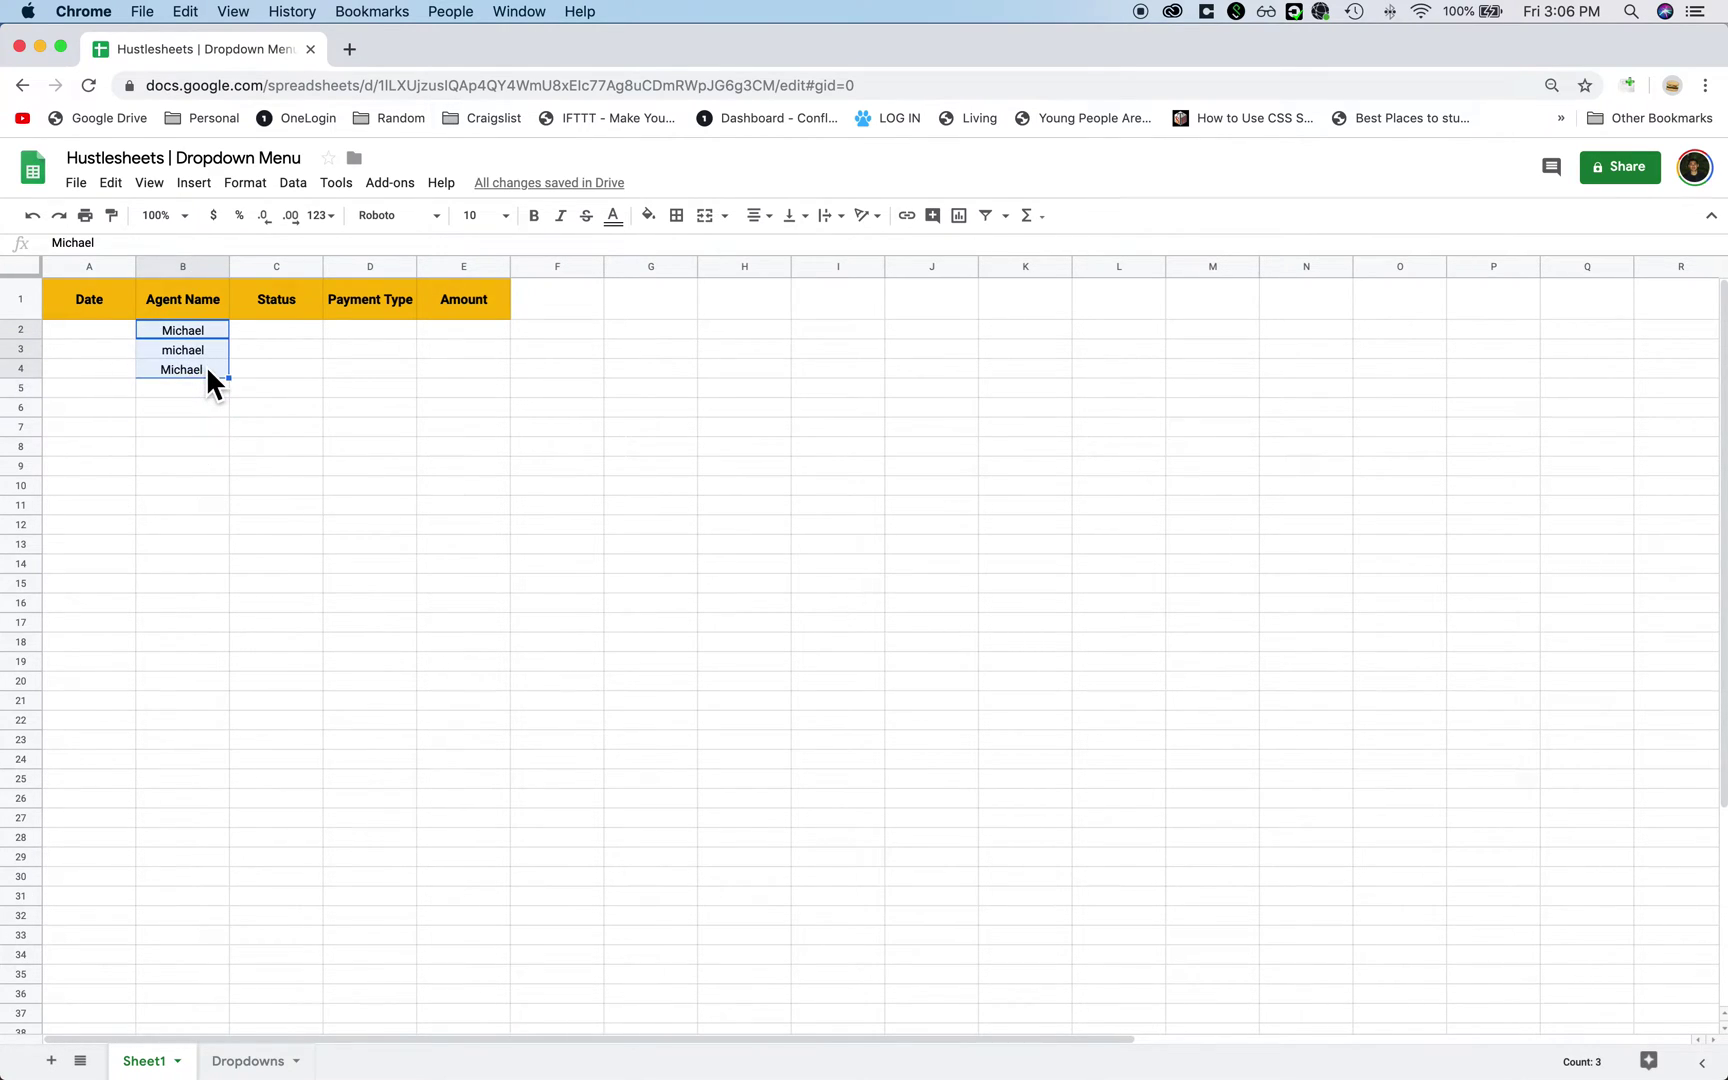
left_click(196, 428)
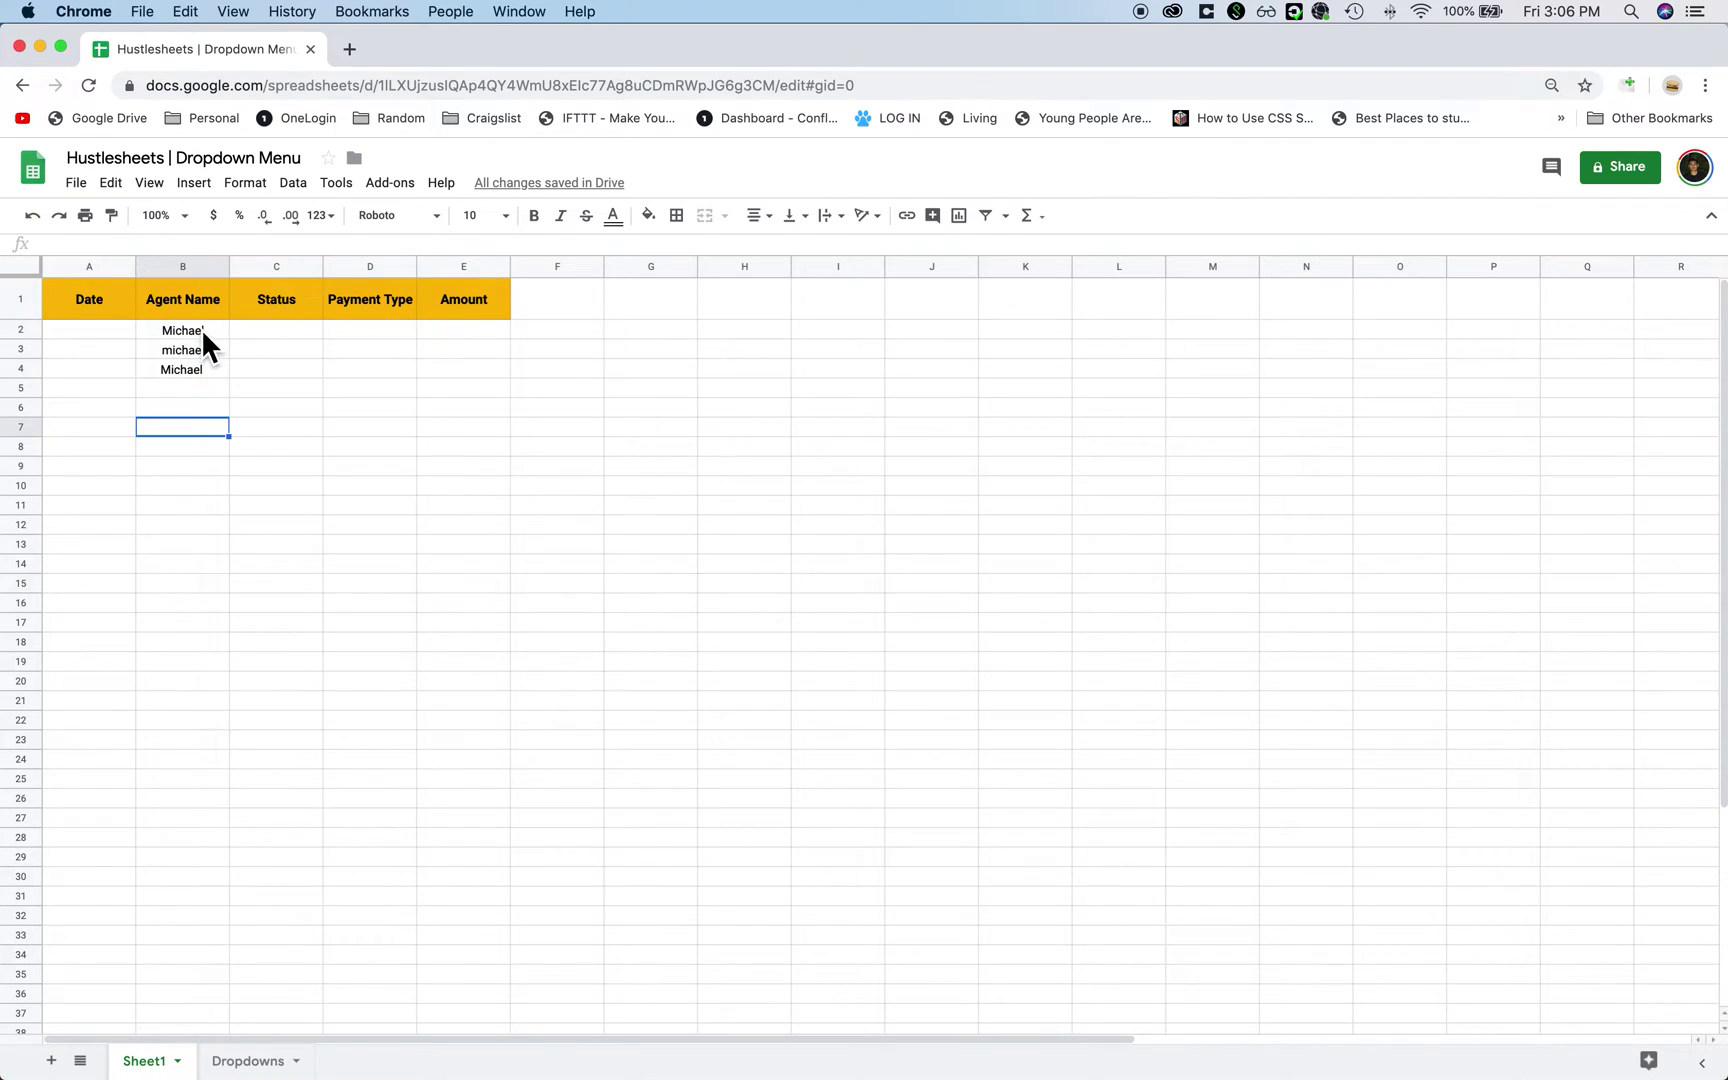
left_click_drag(204, 339, 205, 488)
key("Delete")
left_click(215, 333)
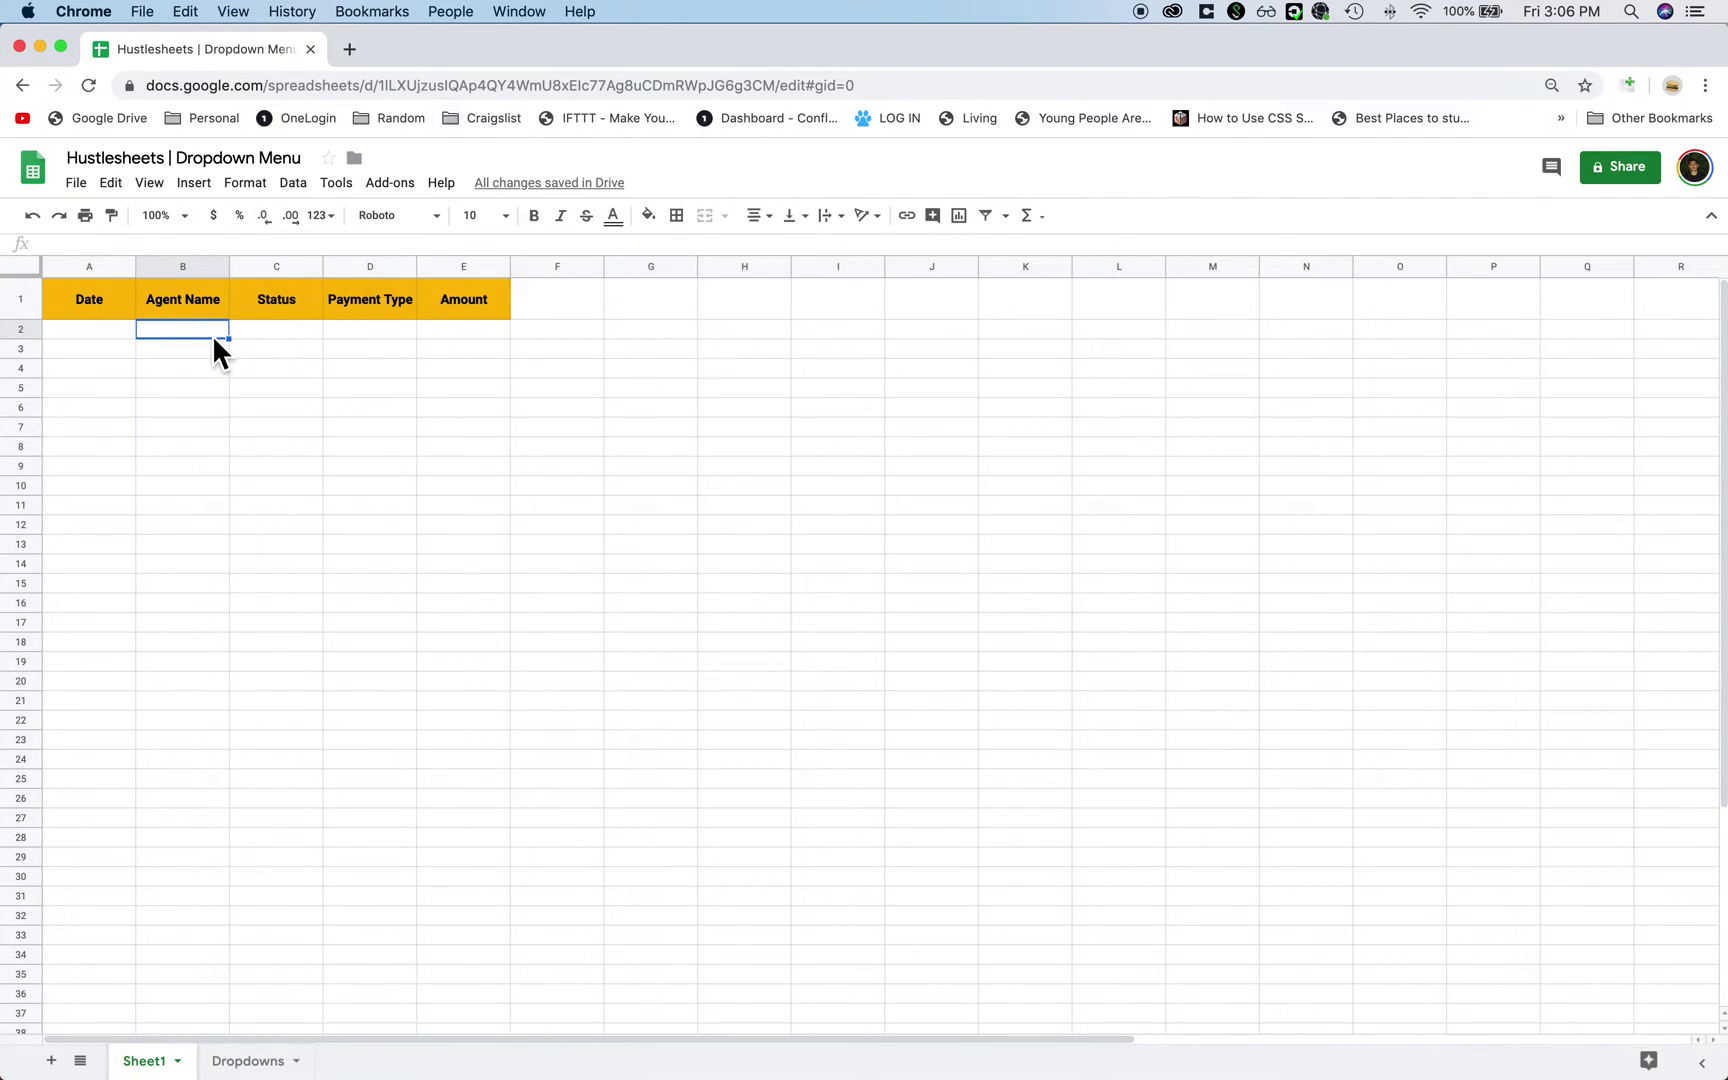
Step: Give B2:B50 a list-of-items dropdown containing three comma-separated agent names
key("super+shift+Down")
scroll(212, 333, "up", 20)
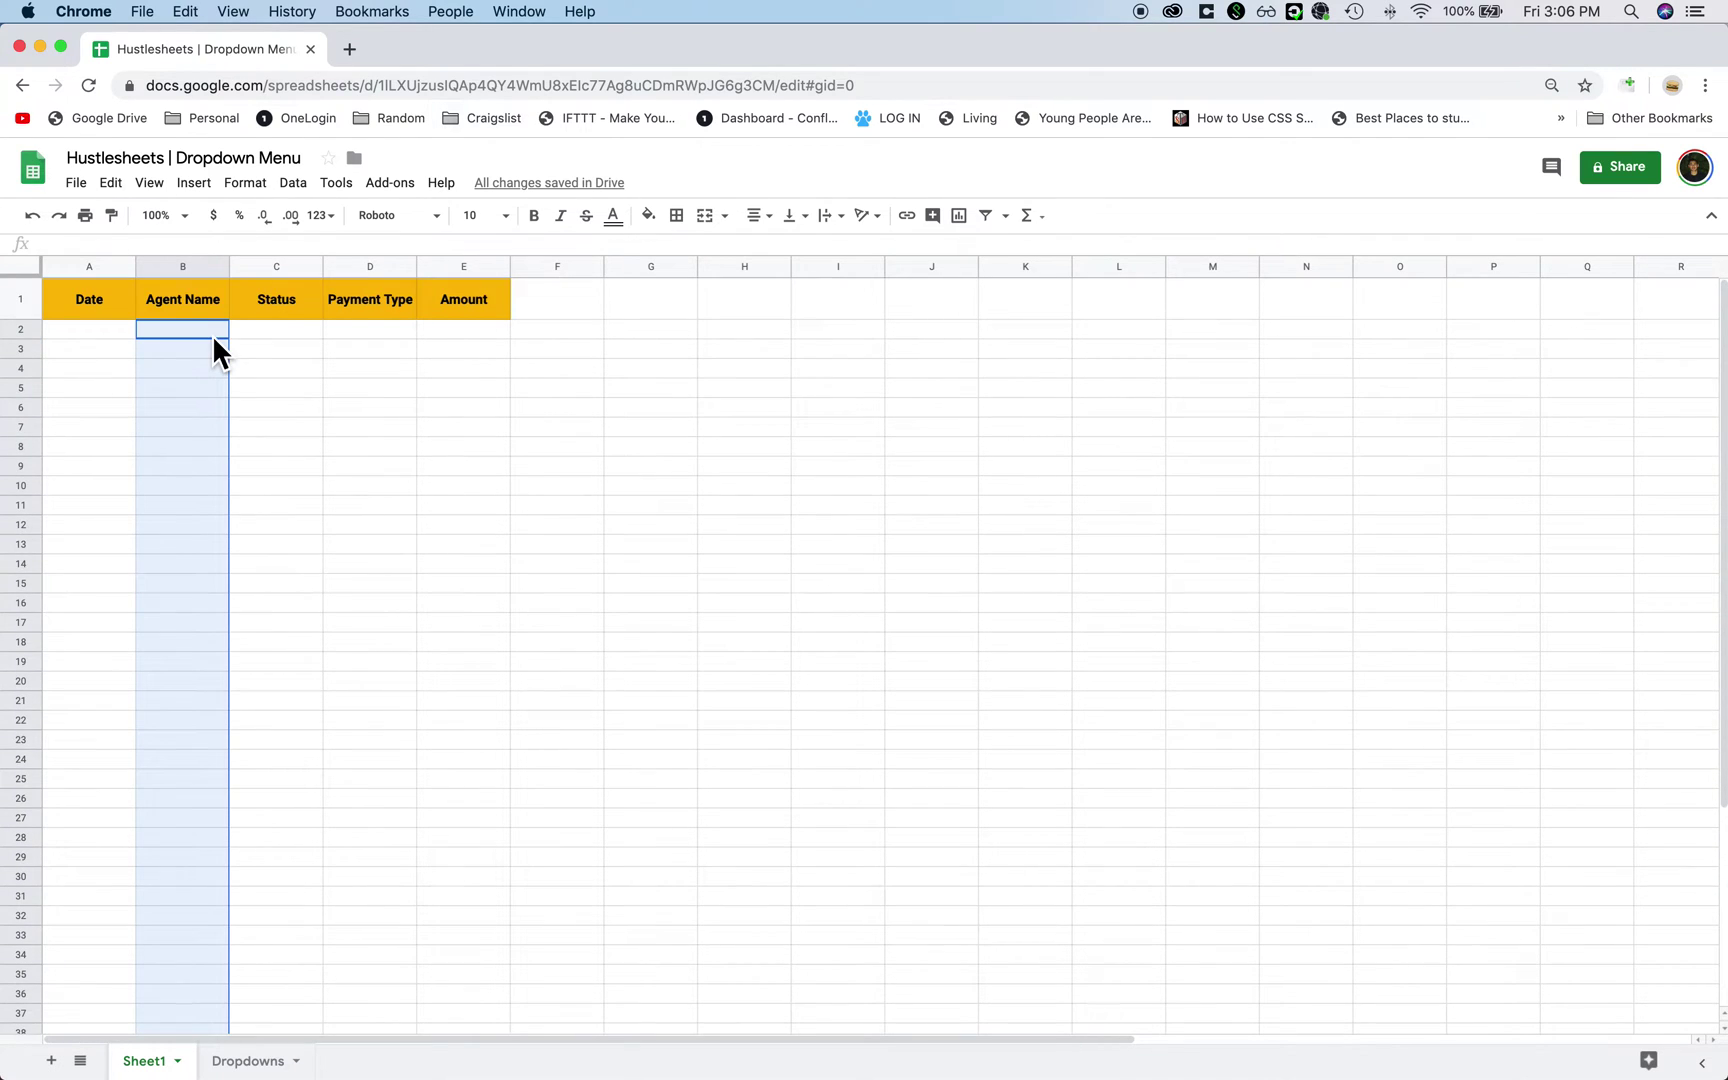
right_click(213, 414)
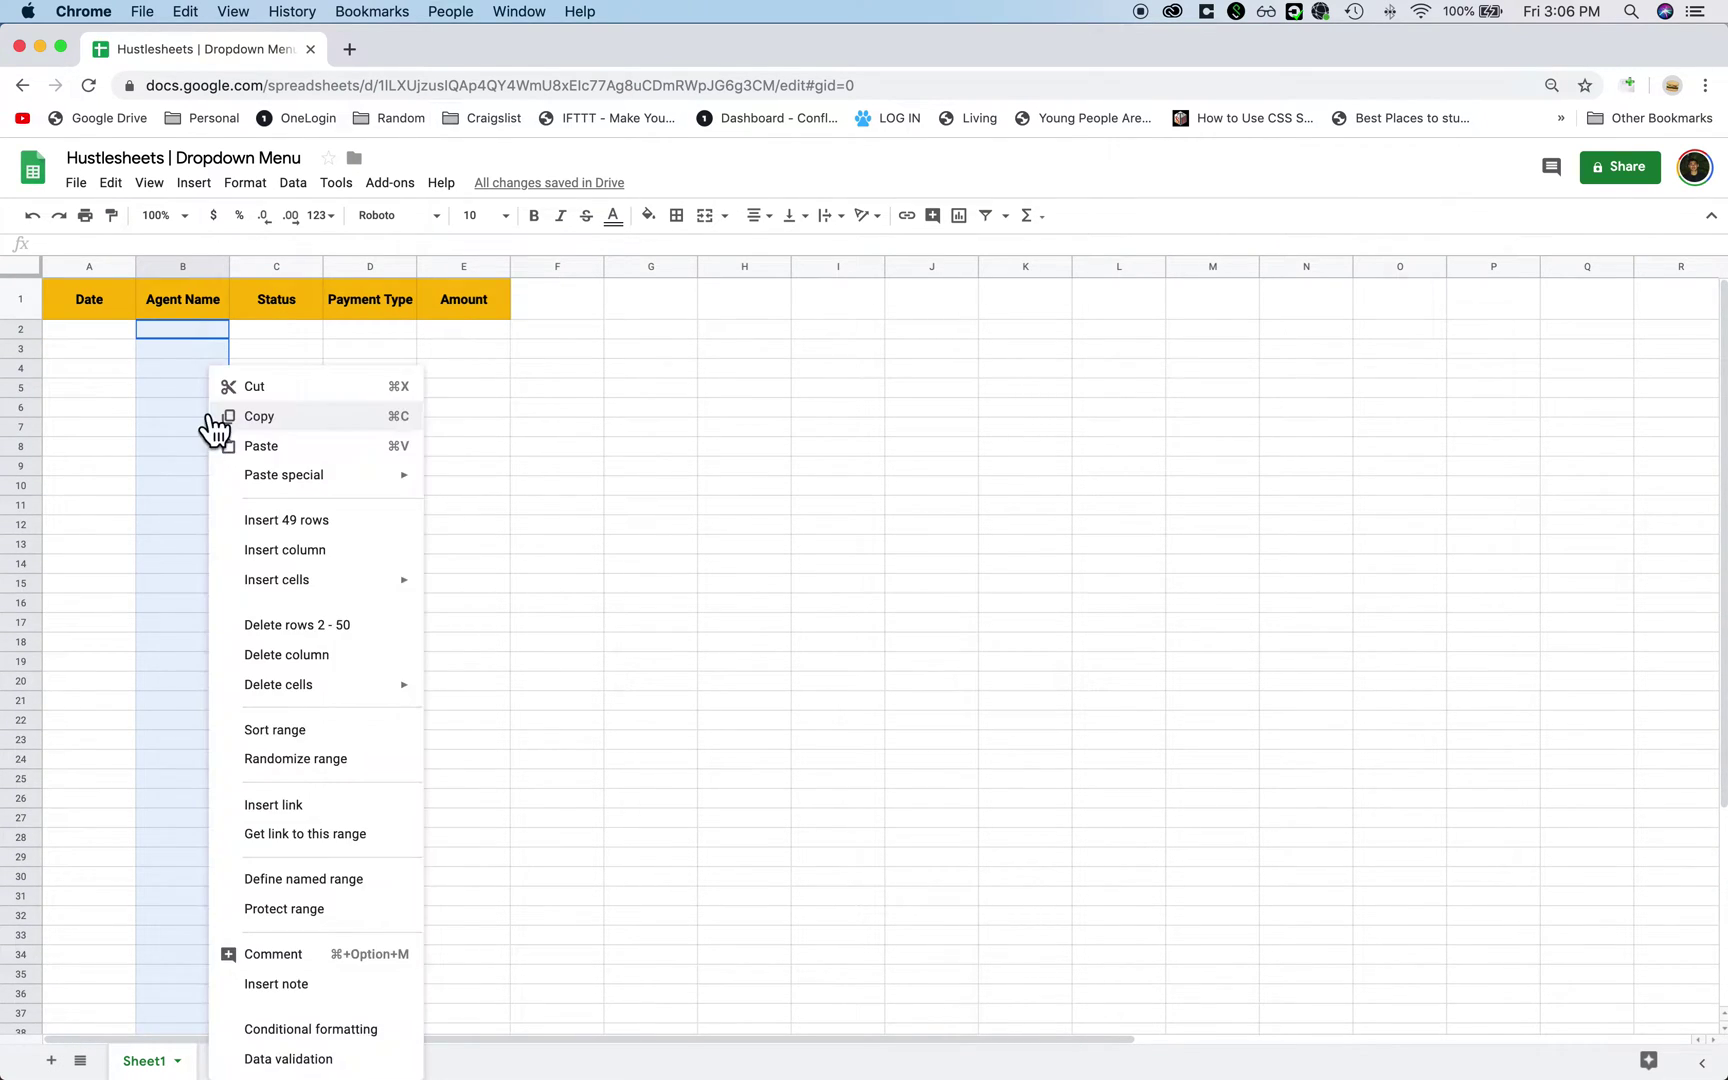
left_click(328, 1053)
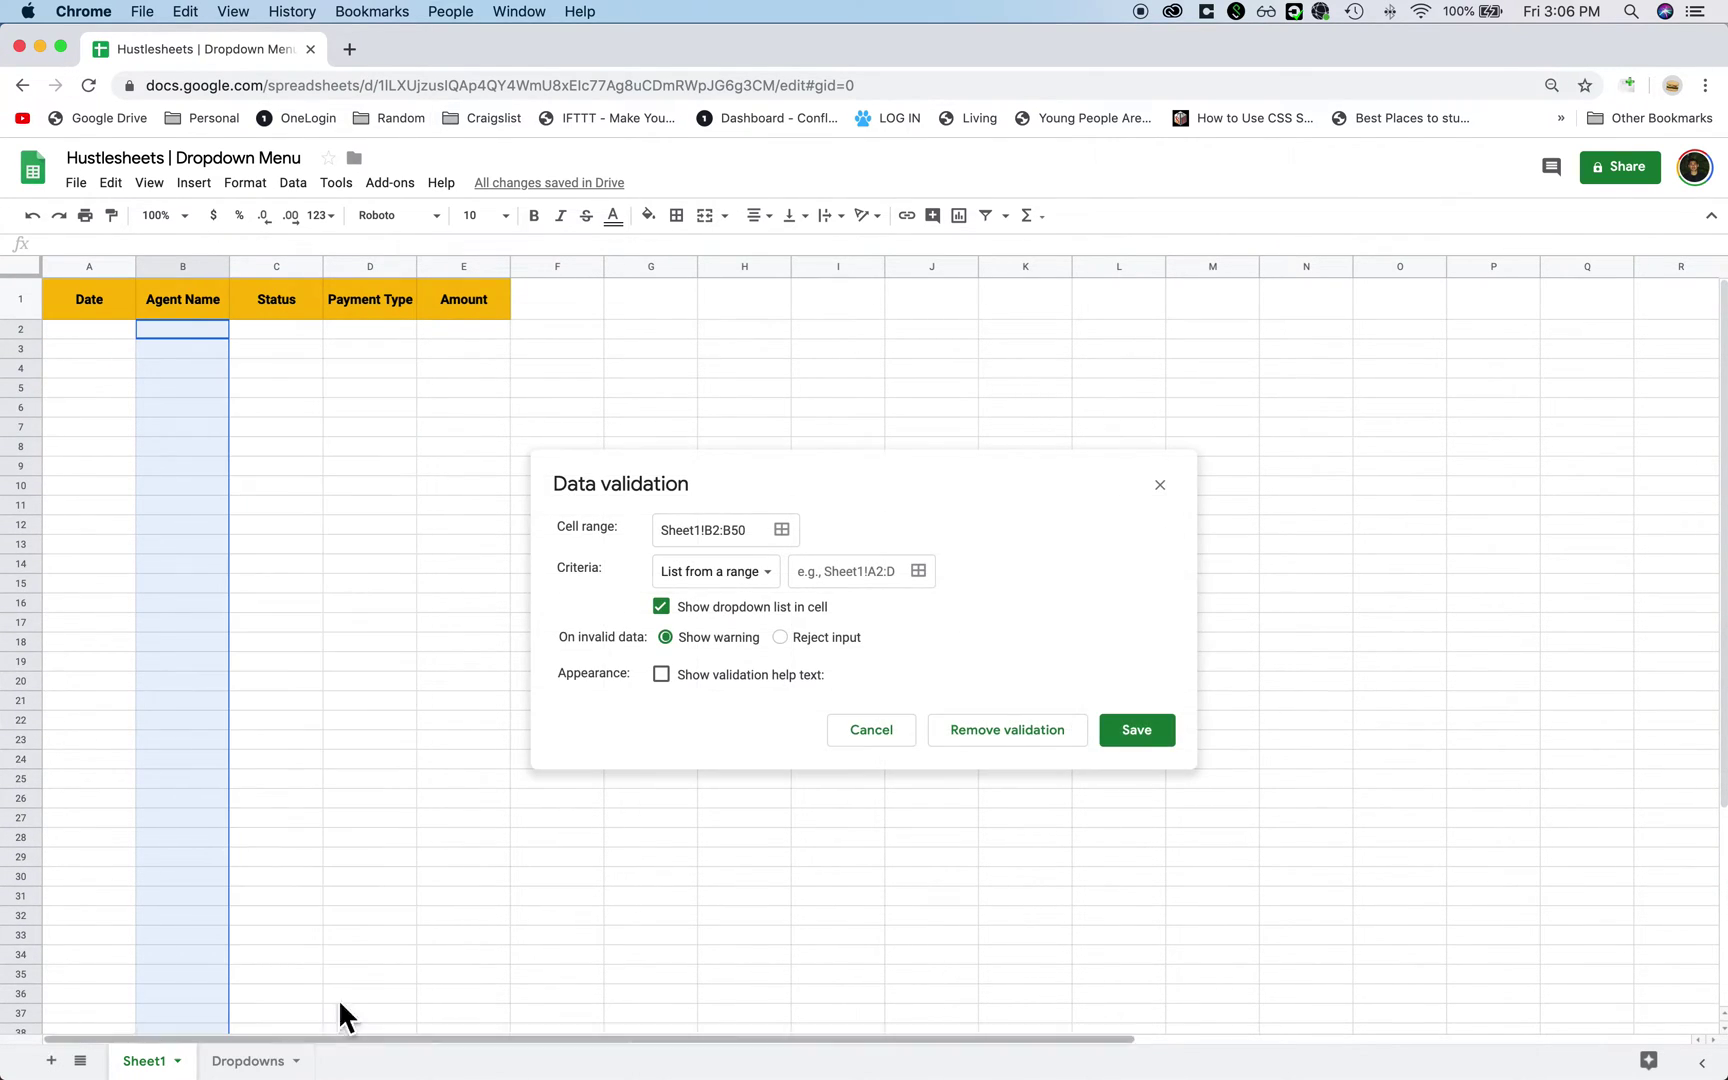
left_click(703, 590)
left_click(725, 603)
type("Mi")
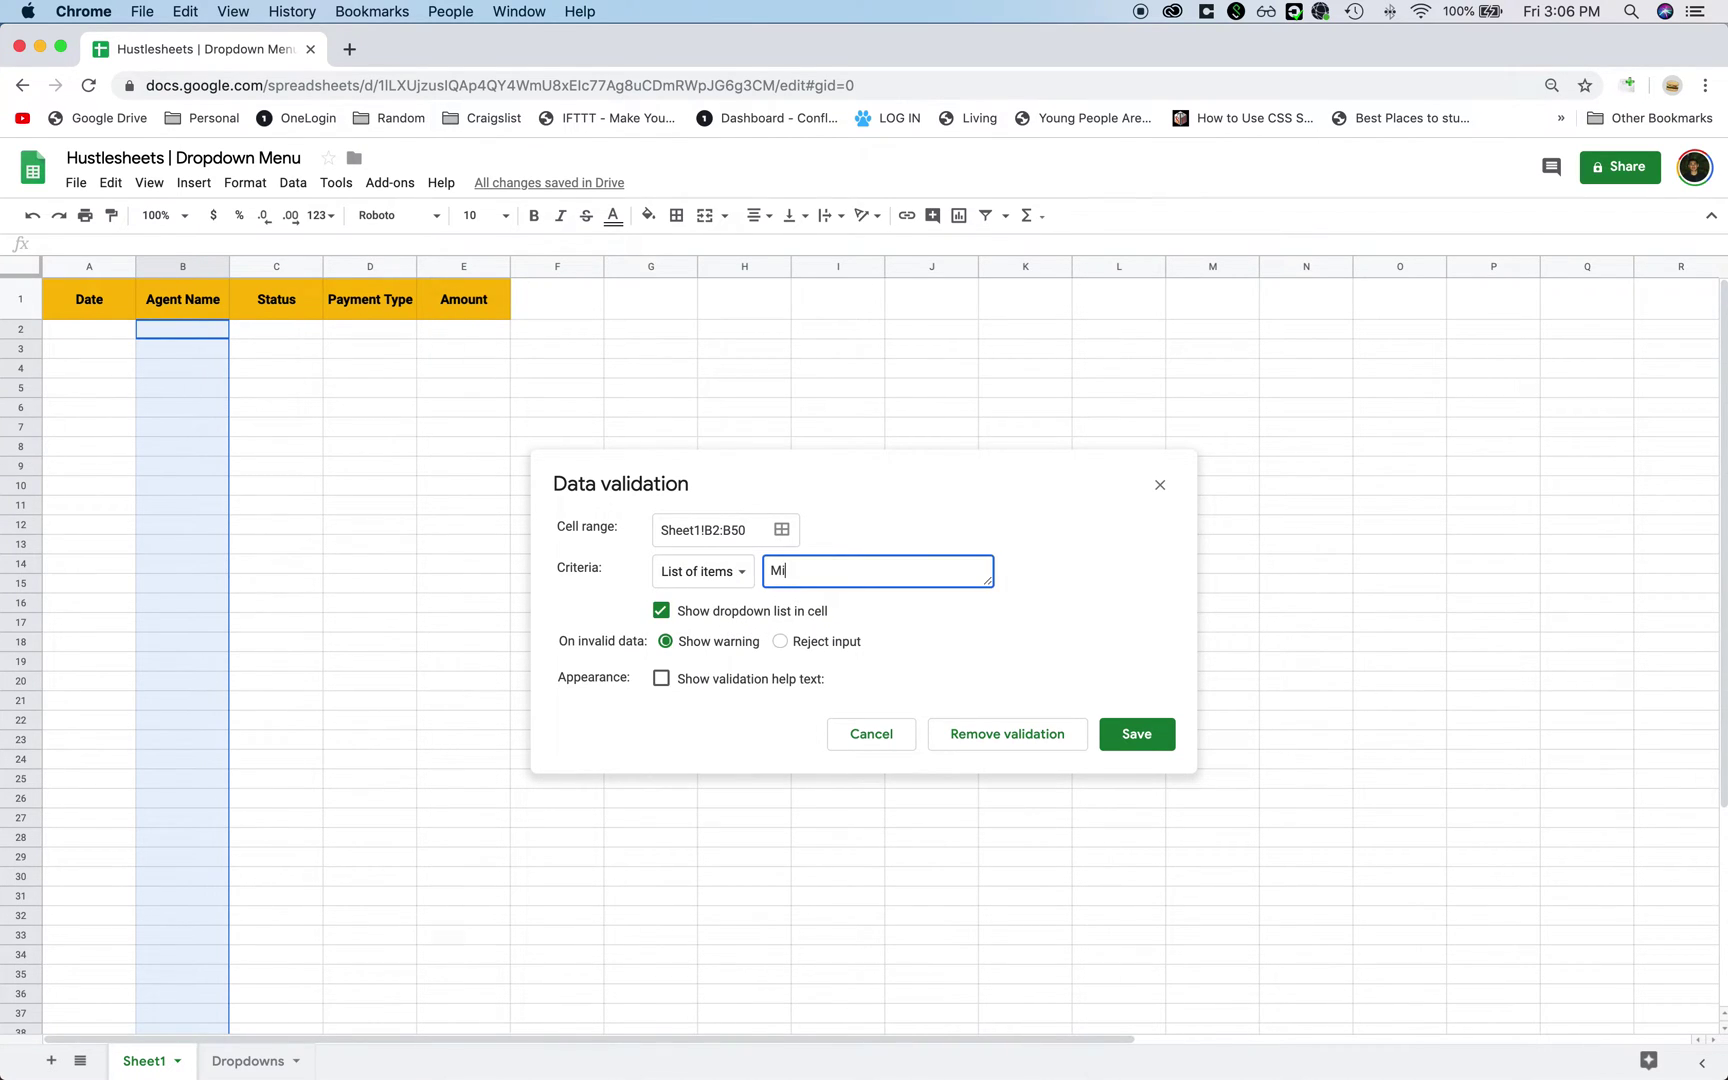
left_click(730, 575)
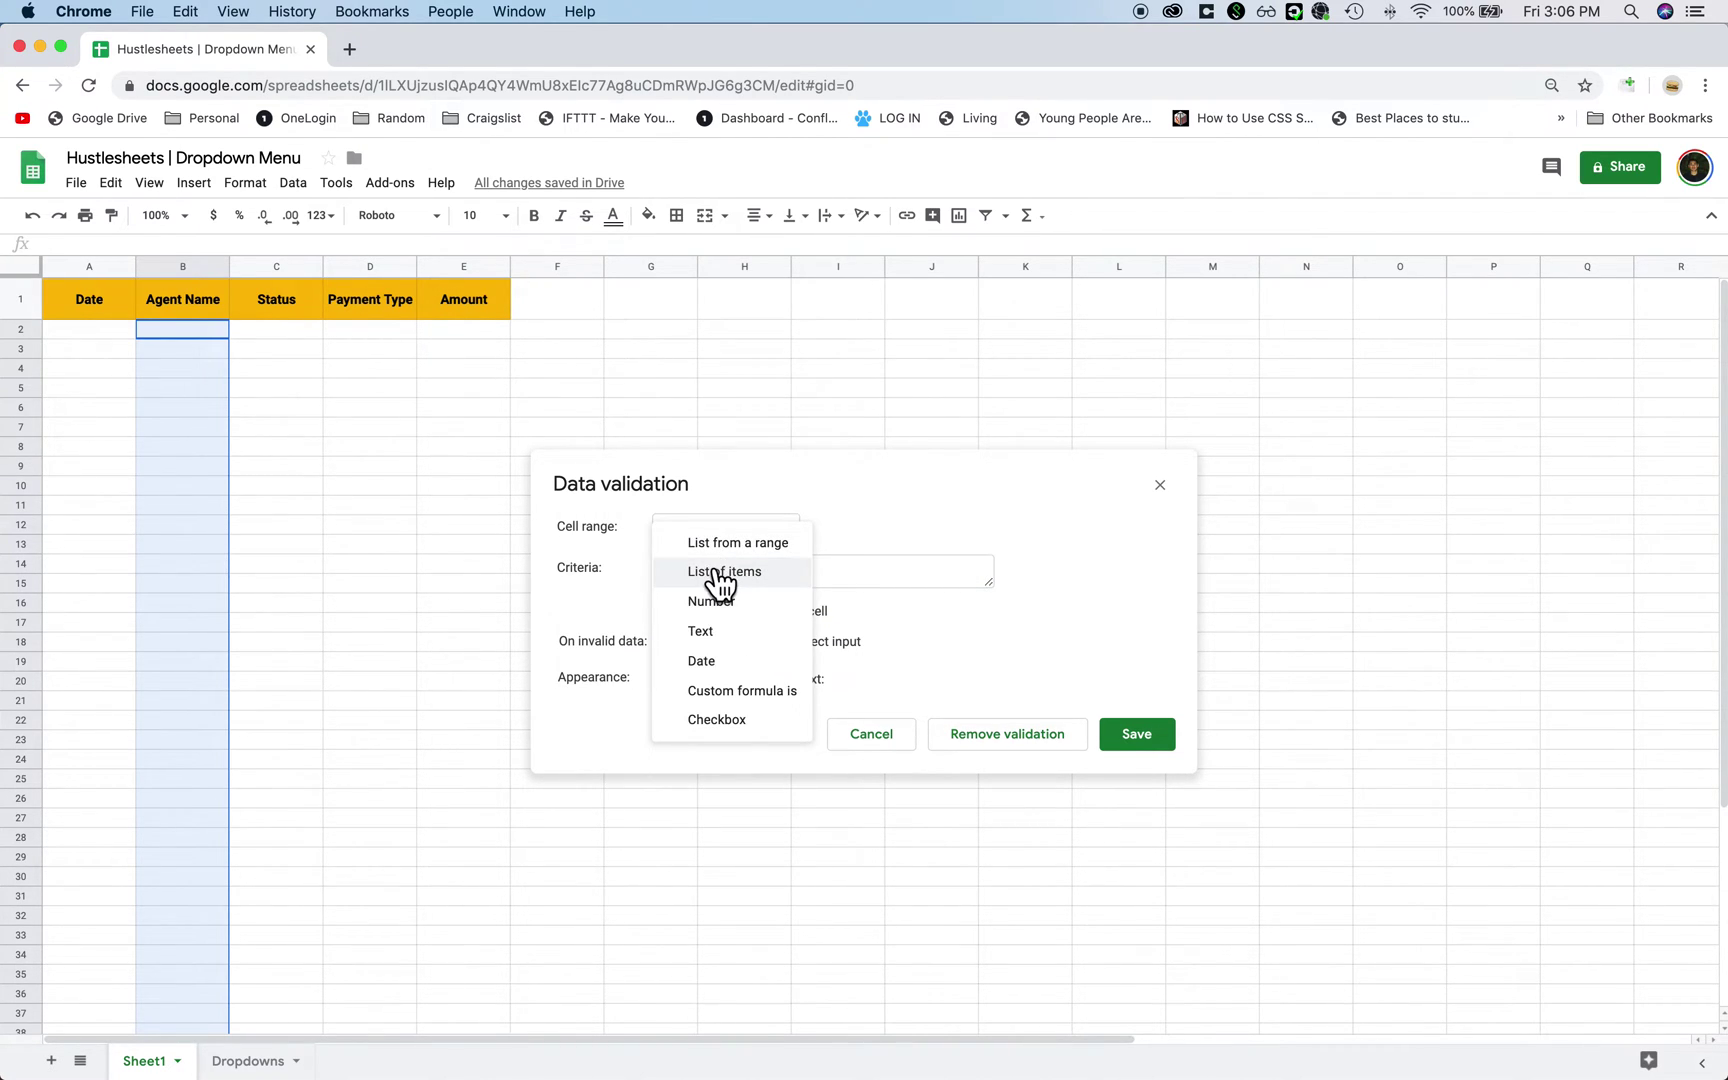
left_click(720, 575)
left_click(800, 577)
key("BackSpace")
key("BackSpace")
type("Michae")
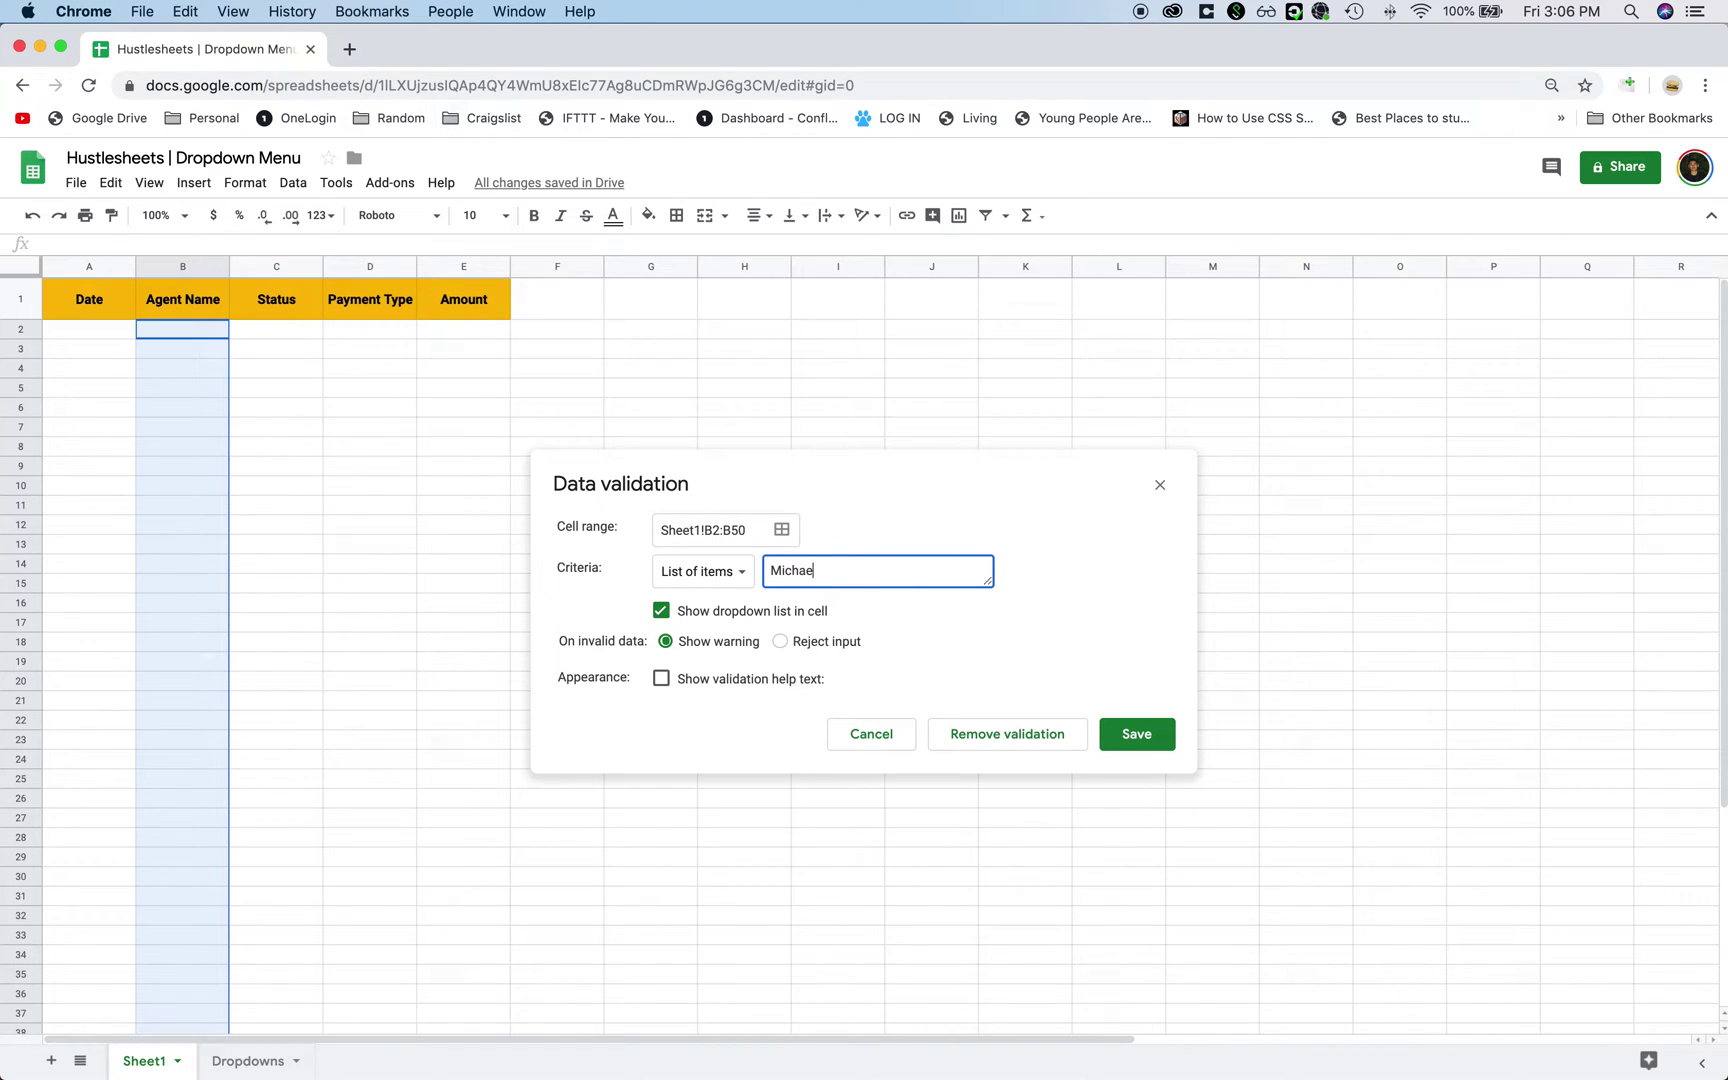
type("l,Adam,David")
left_click(1134, 734)
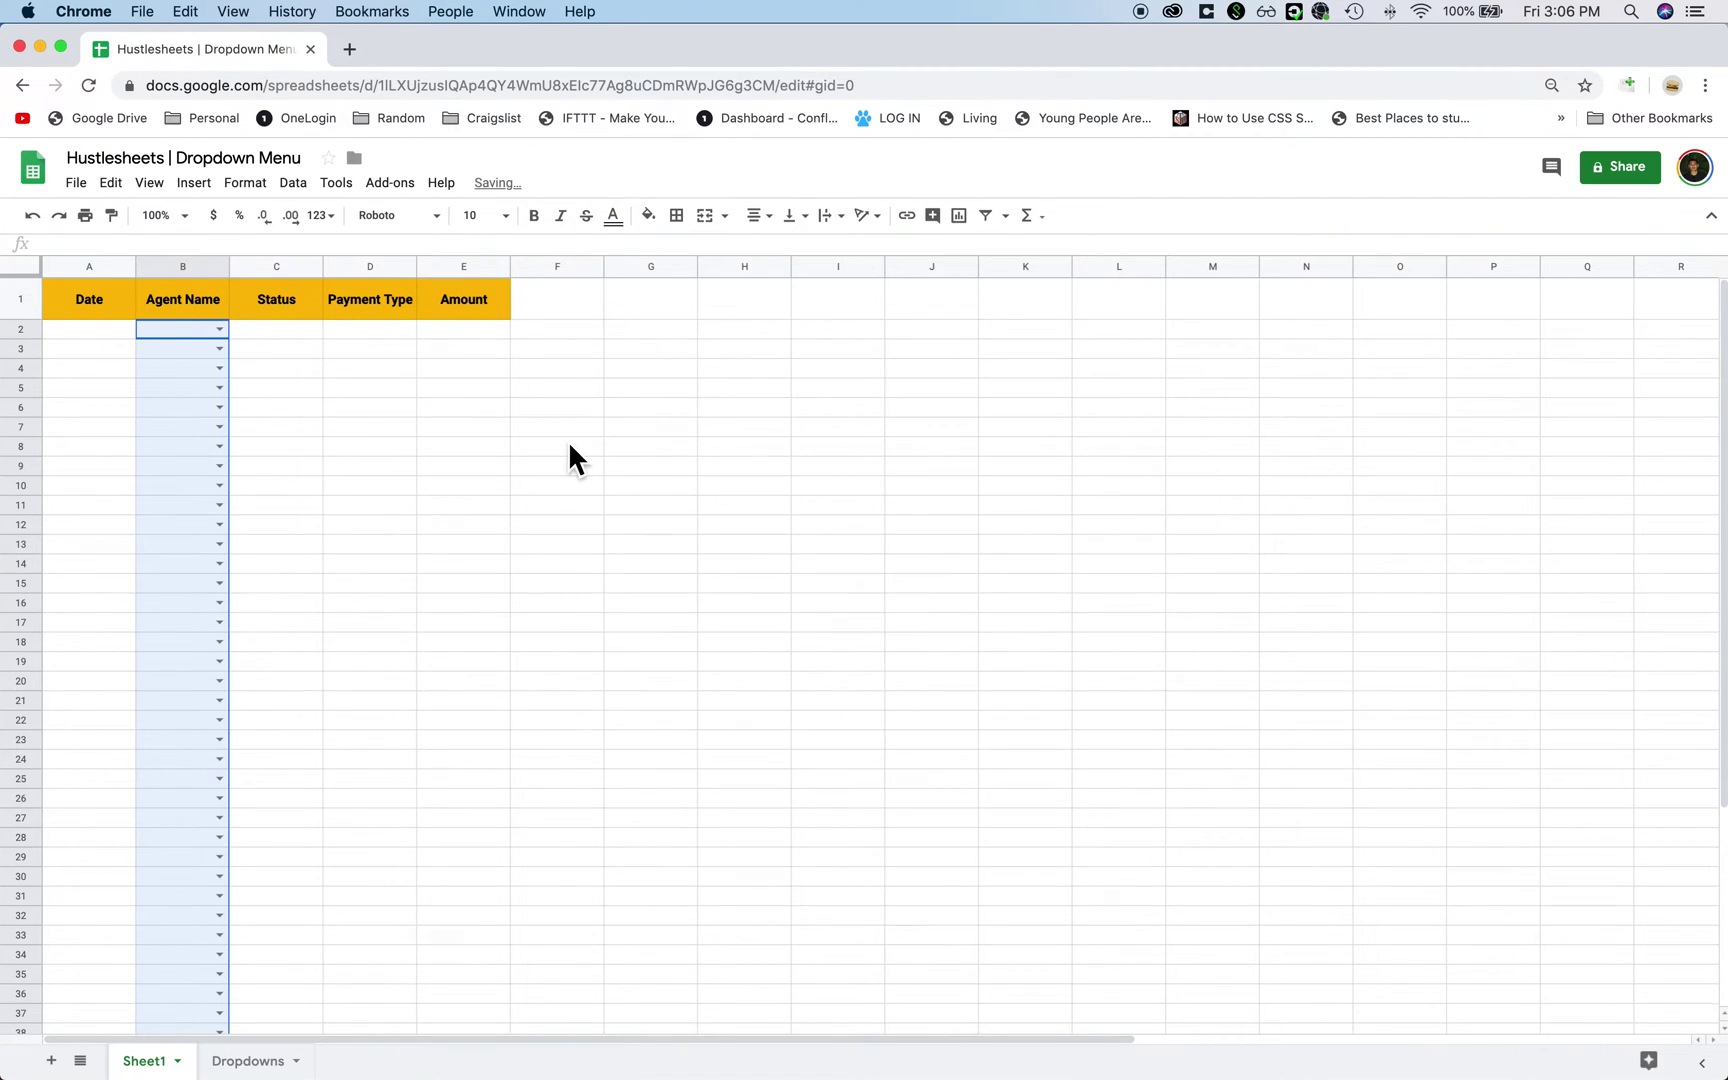
Step: Pick the first agent in B2 and the second agent in B3 from the dropdown
left_click(560, 446)
left_click(219, 330)
left_click(216, 352)
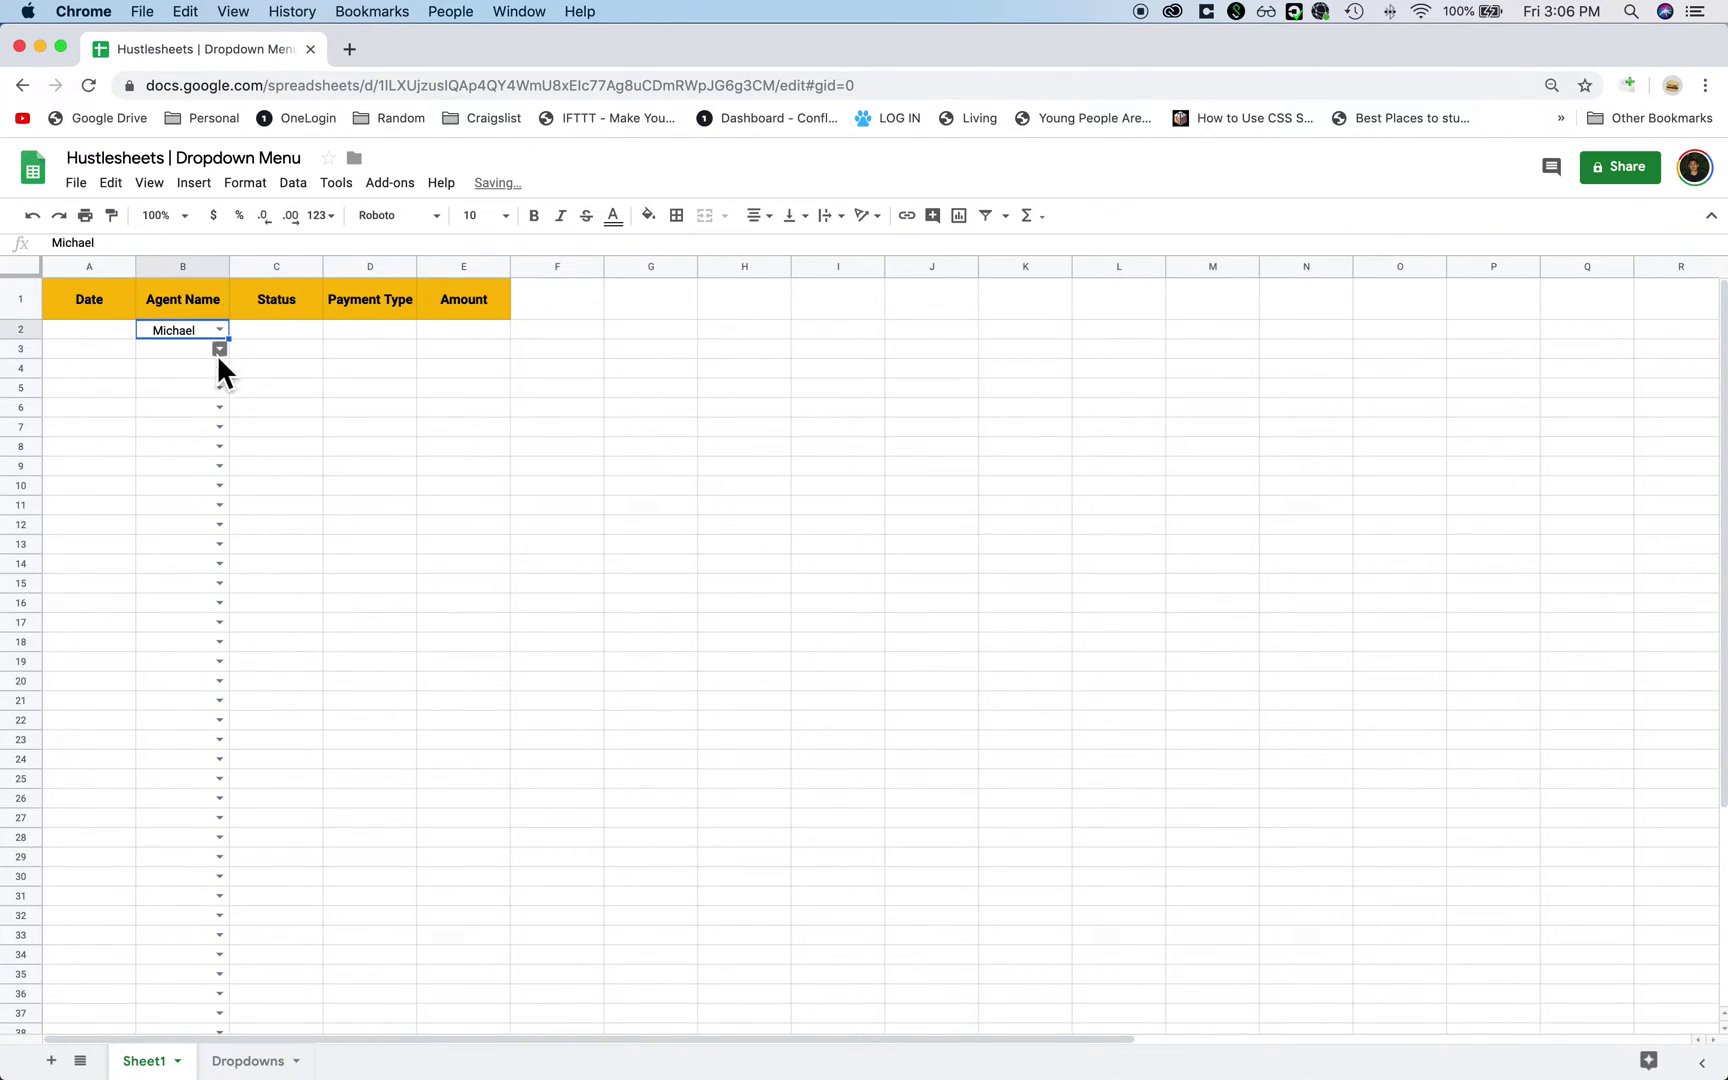
left_click(218, 349)
left_click(212, 395)
left_click(247, 367)
left_click(247, 388)
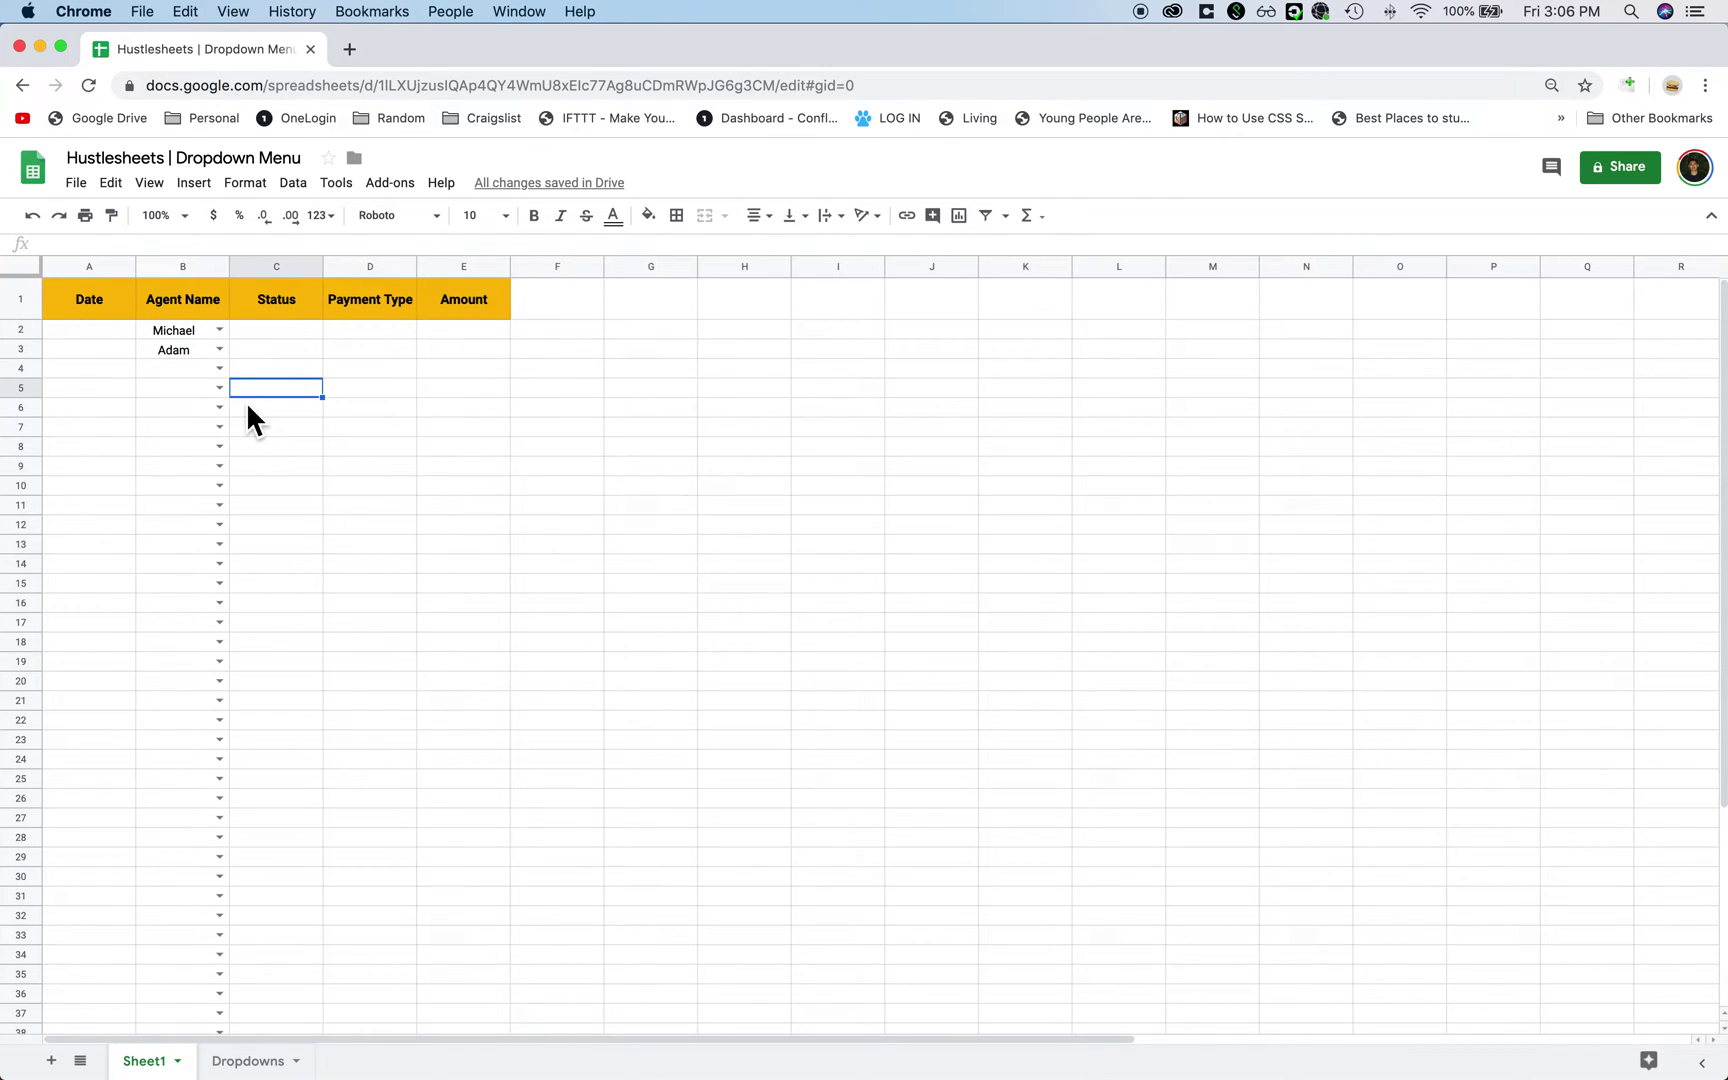
mouse_move(193, 331)
left_mouse_down()
mouse_move(225, 505)
mouse_move(262, 346)
mouse_move(212, 338)
left_mouse_up()
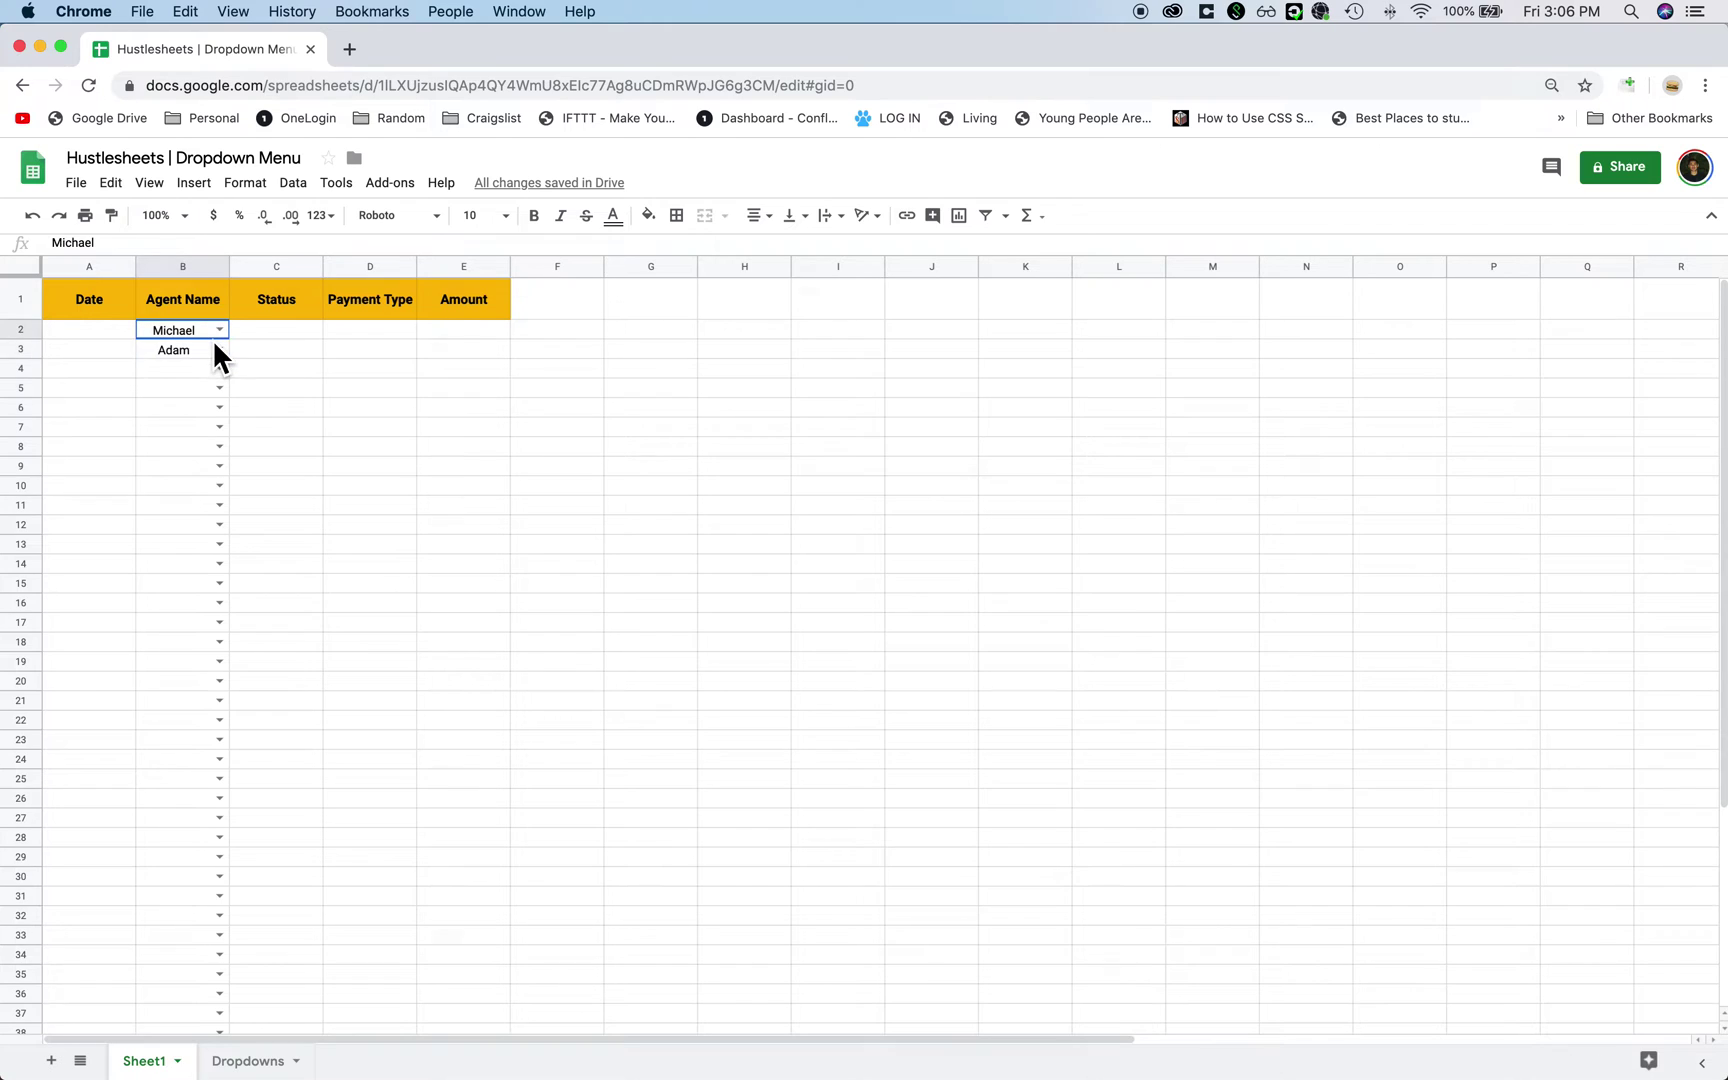
Step: Reselect the Agent Name cells from B2 down to row 50
scroll(212, 345, "down", 5)
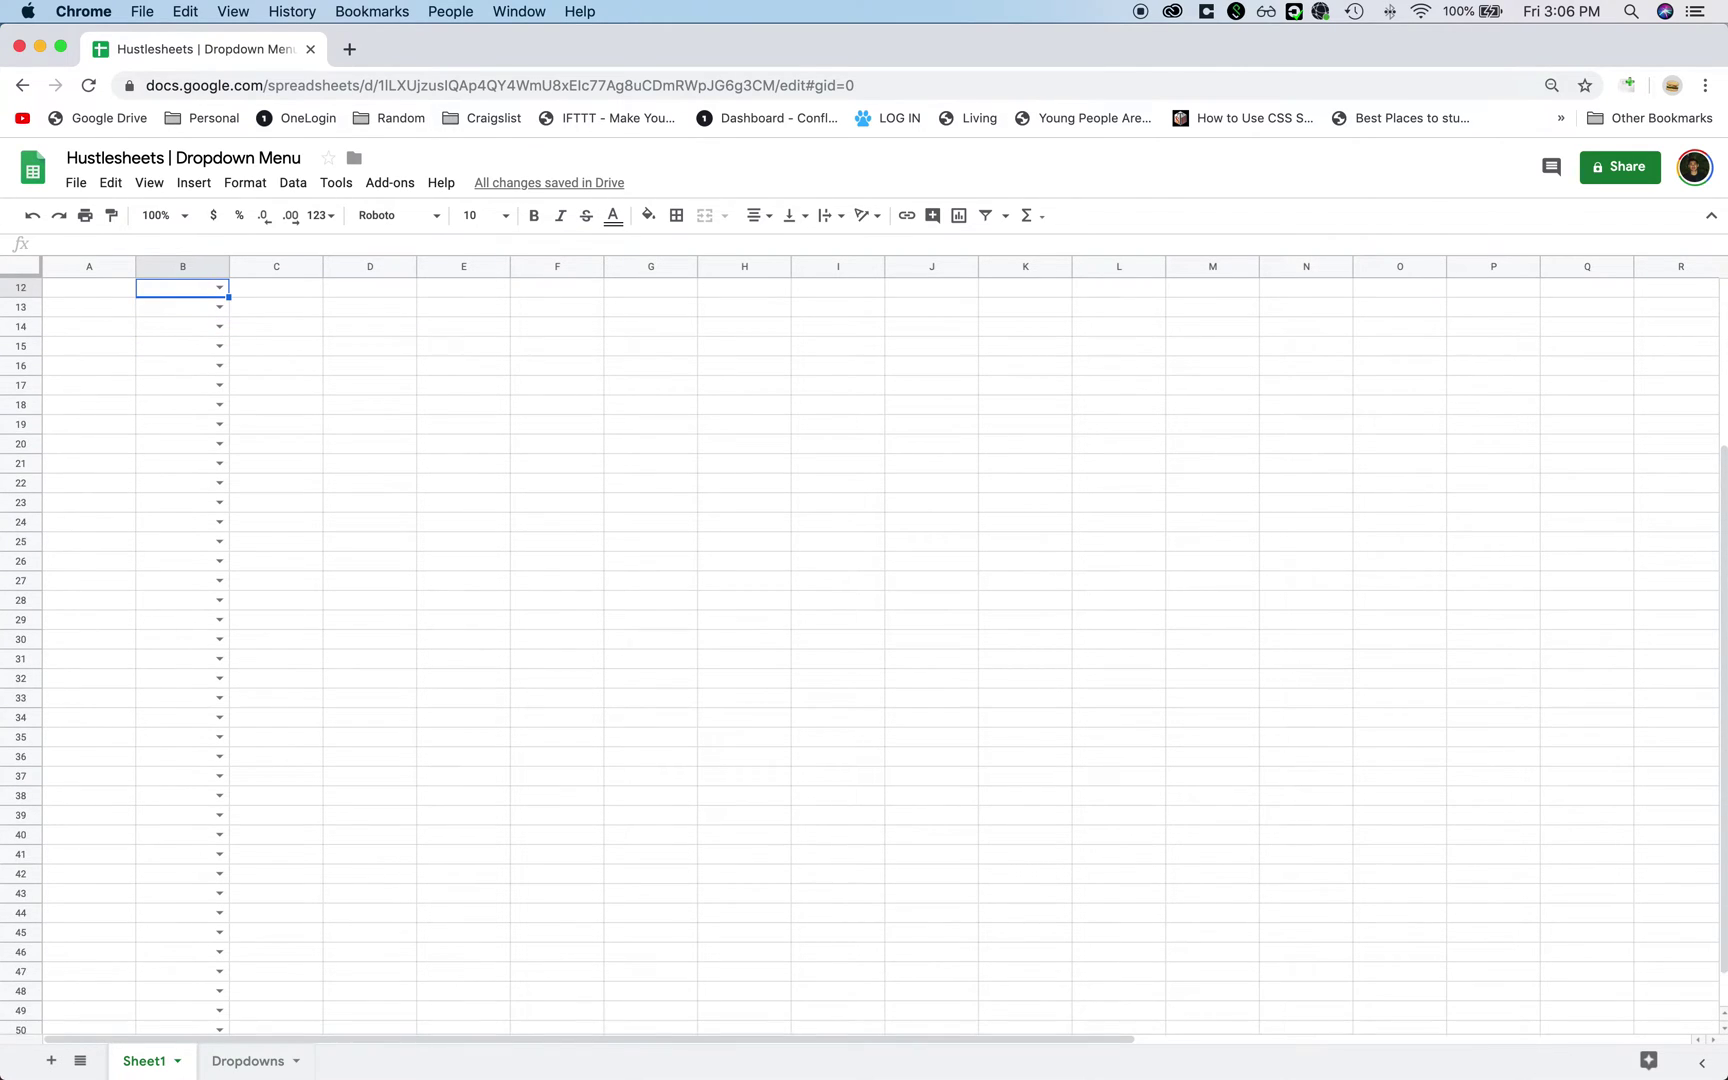
left_click(219, 352)
left_click(275, 385)
key("super+z")
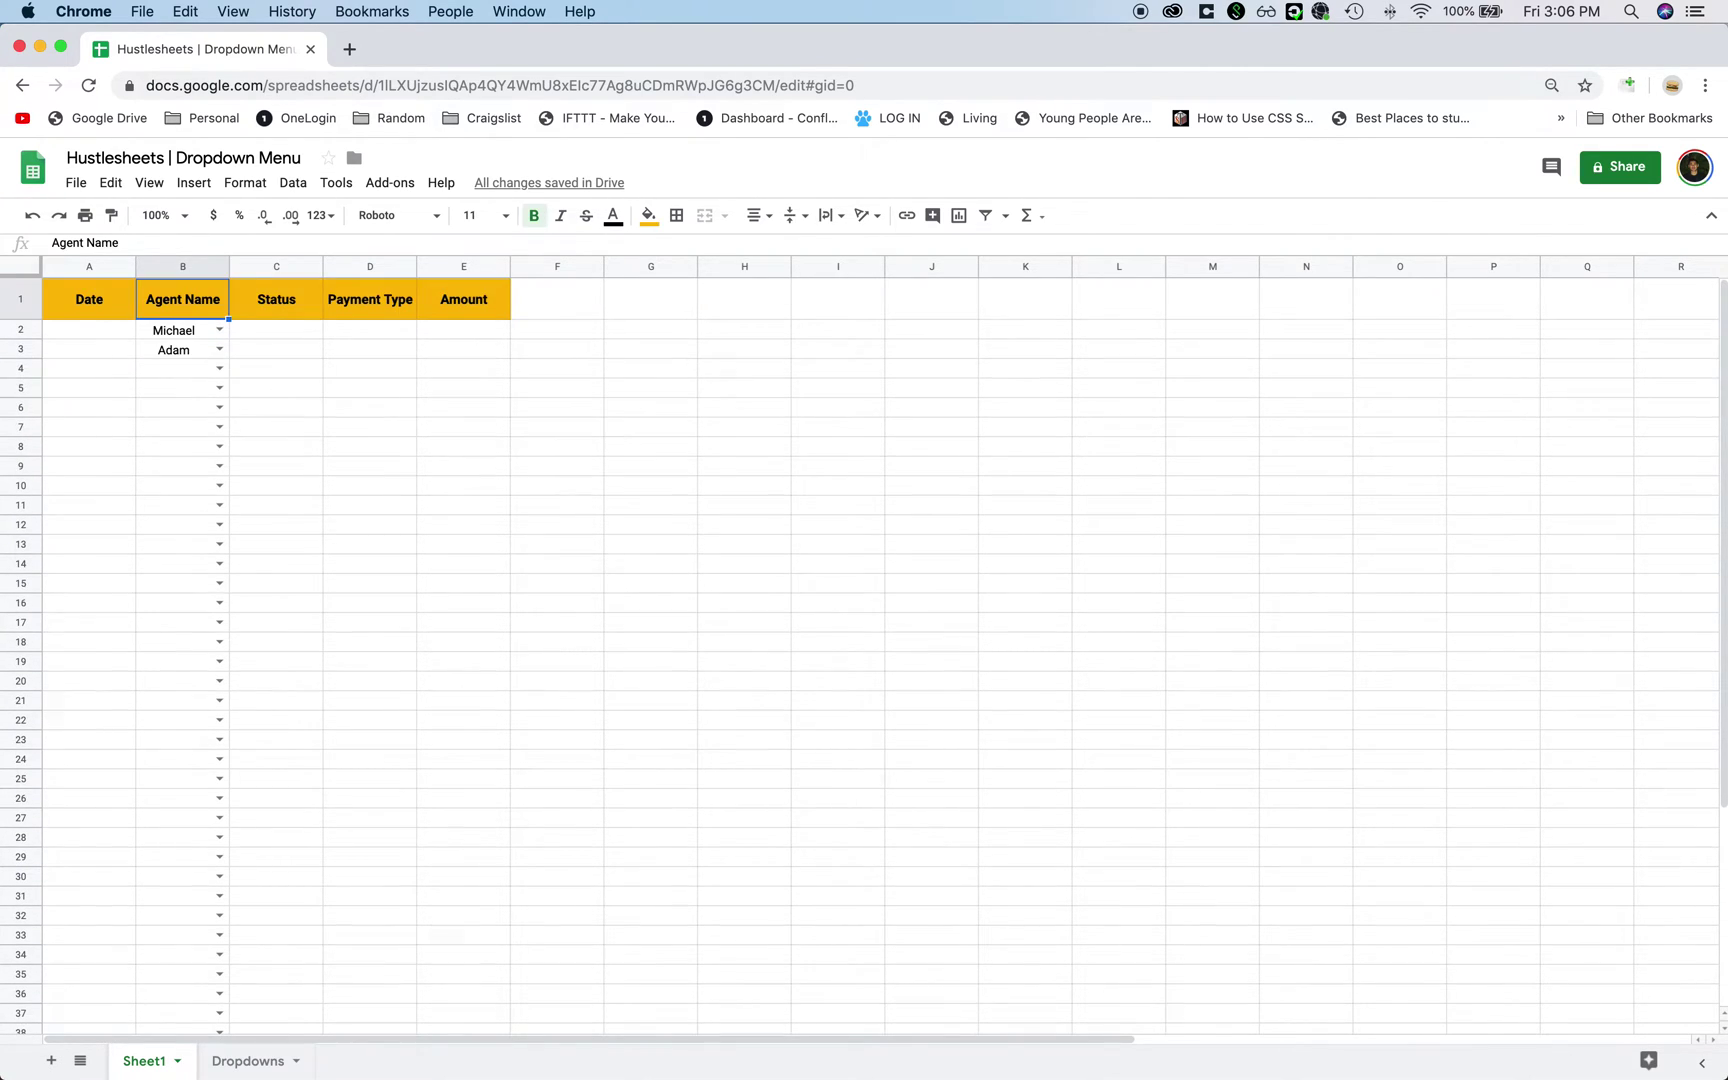
key("super+shift+Down")
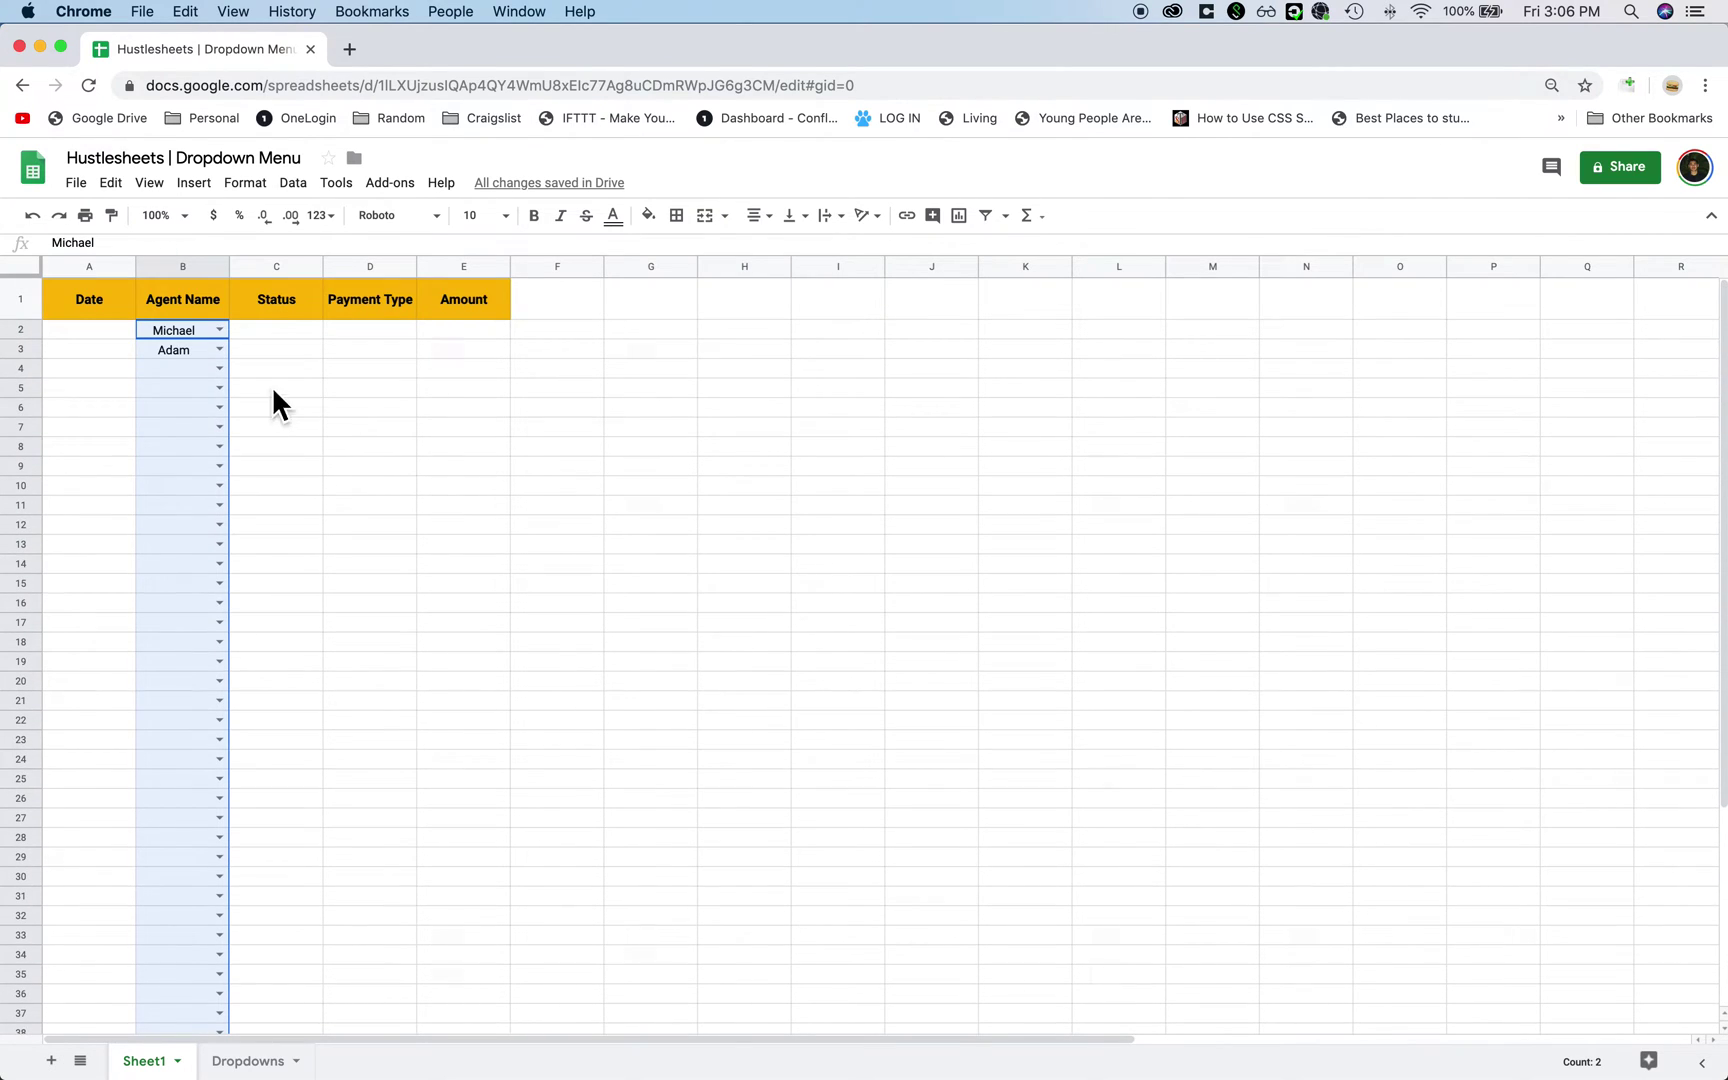
Step: Clear the agent list from B2:B50's validation rule and remove the rule
right_click(221, 366)
left_click(347, 1062)
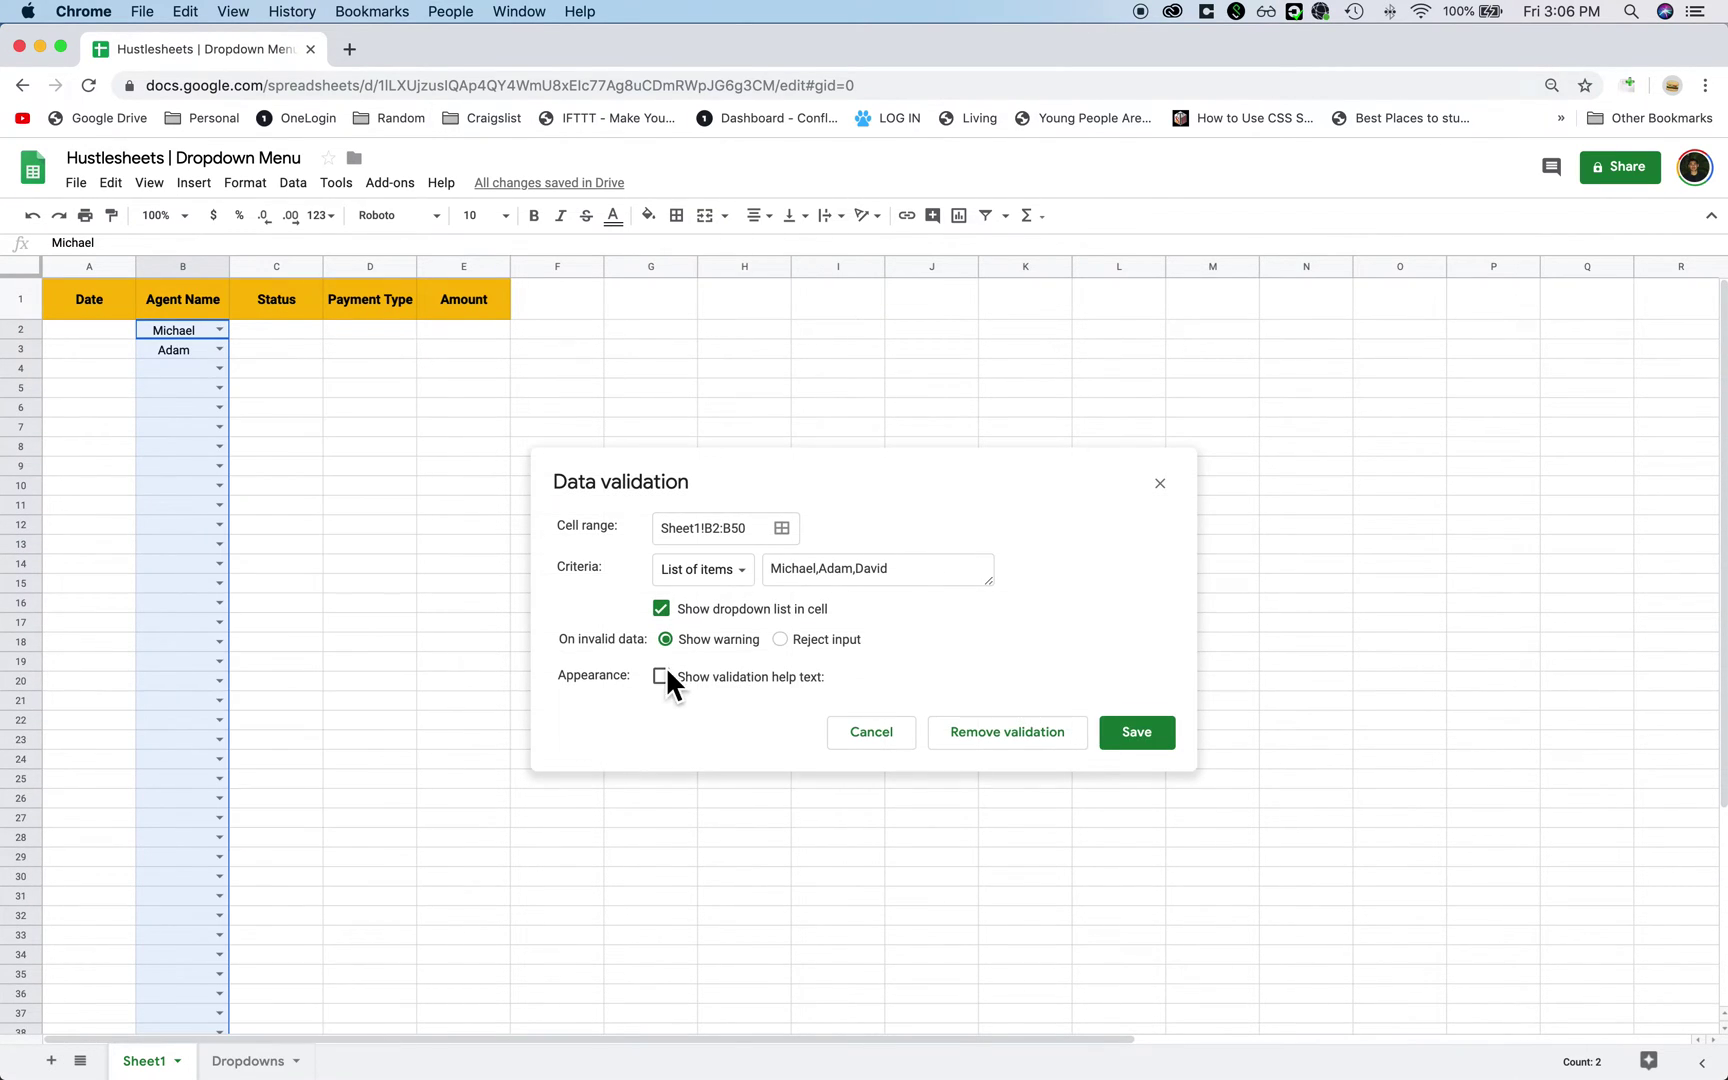
left_click(848, 569)
key("super+a")
key("BackSpace")
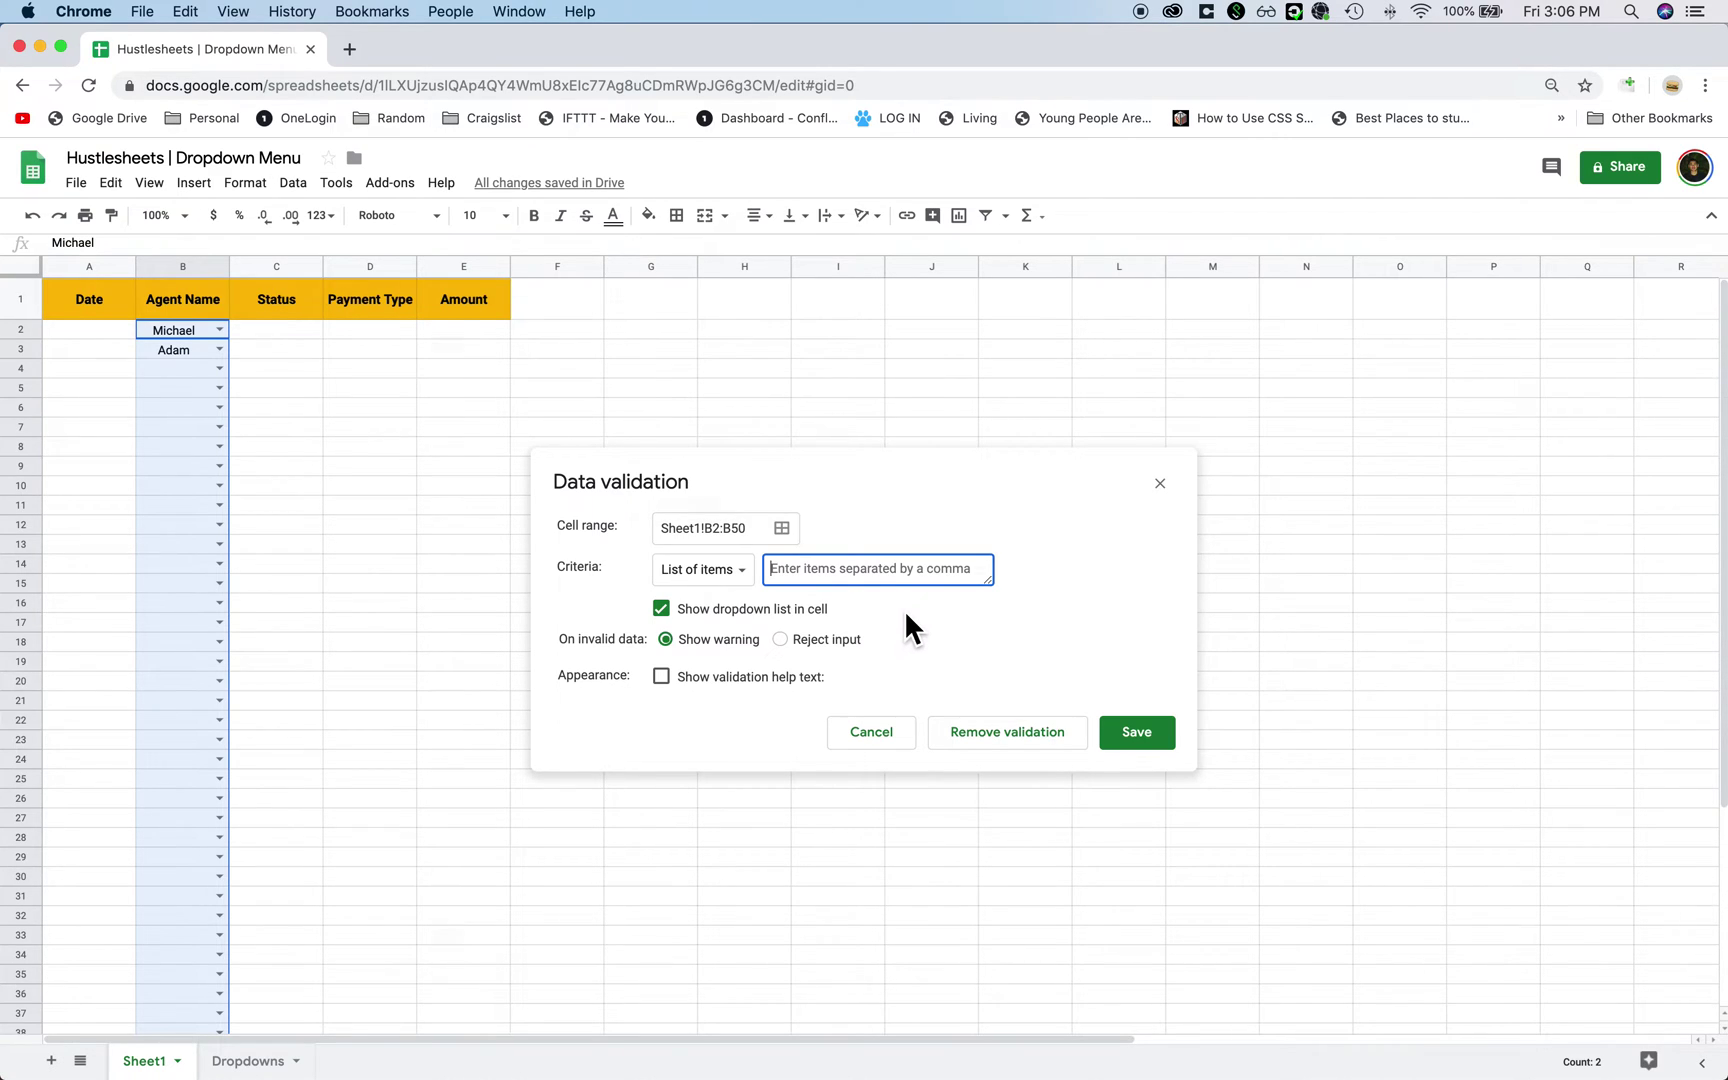
left_click(1079, 672)
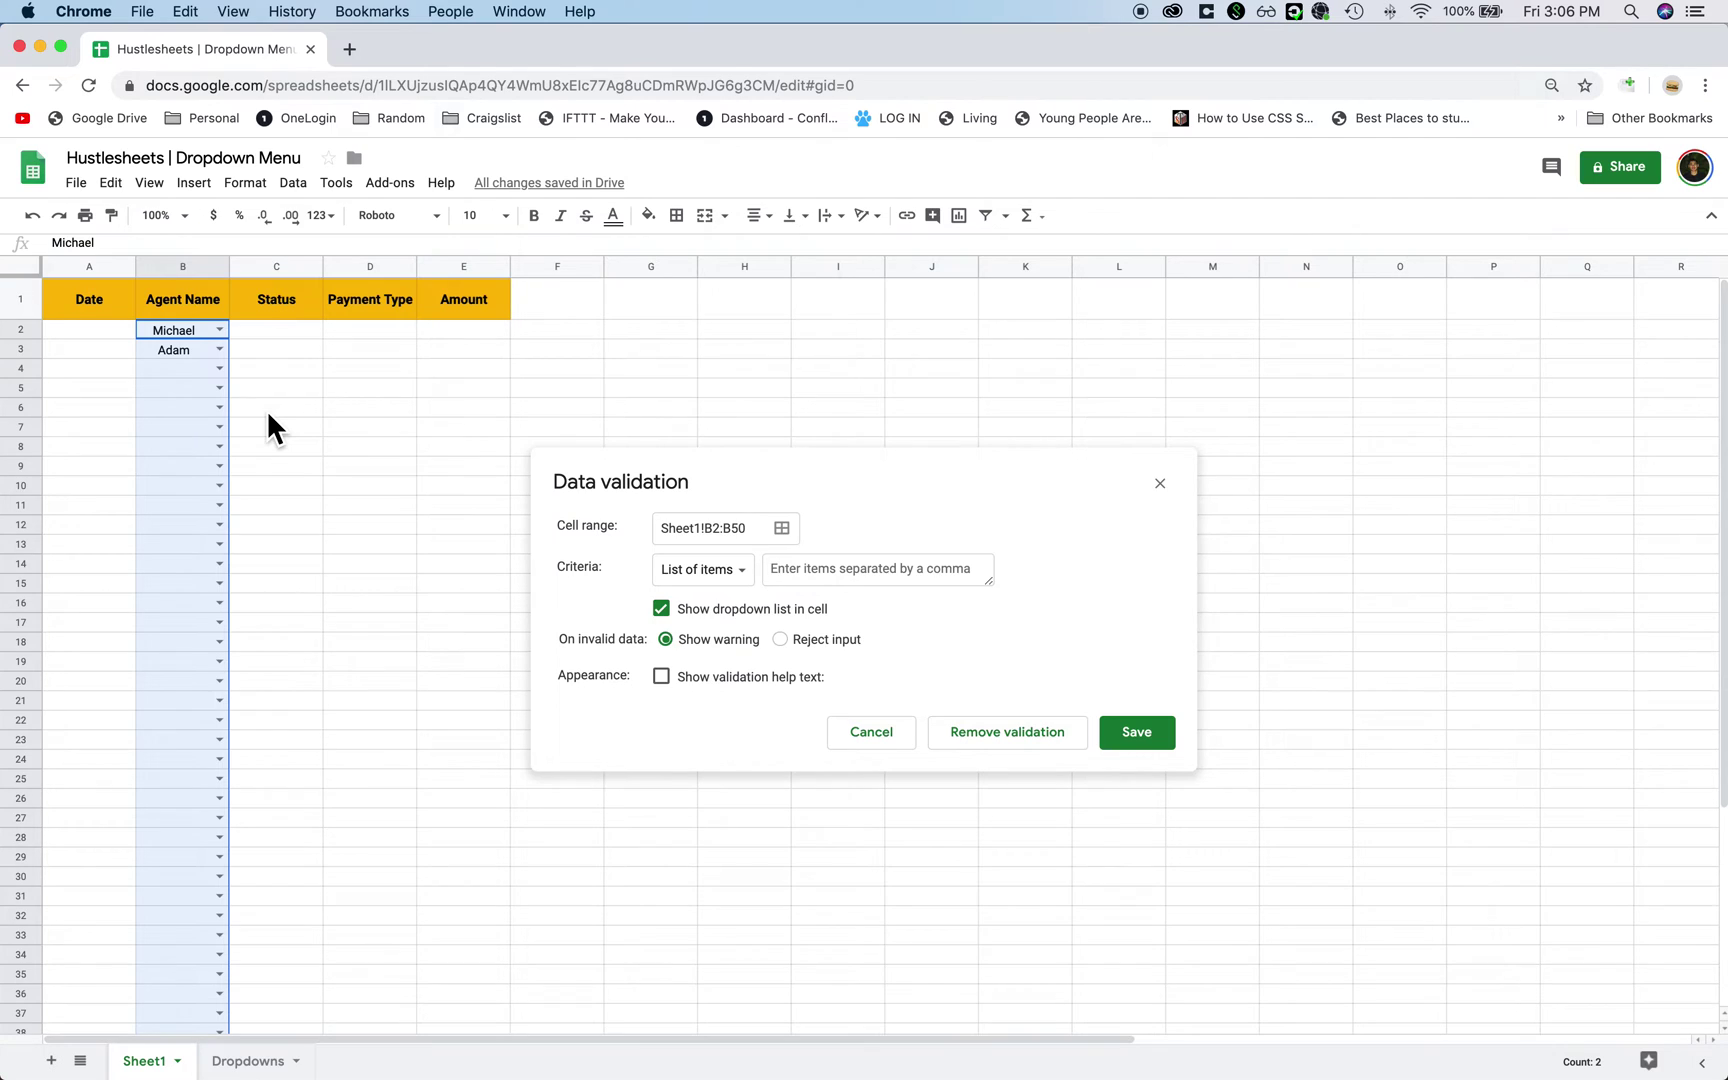
left_click(1010, 730)
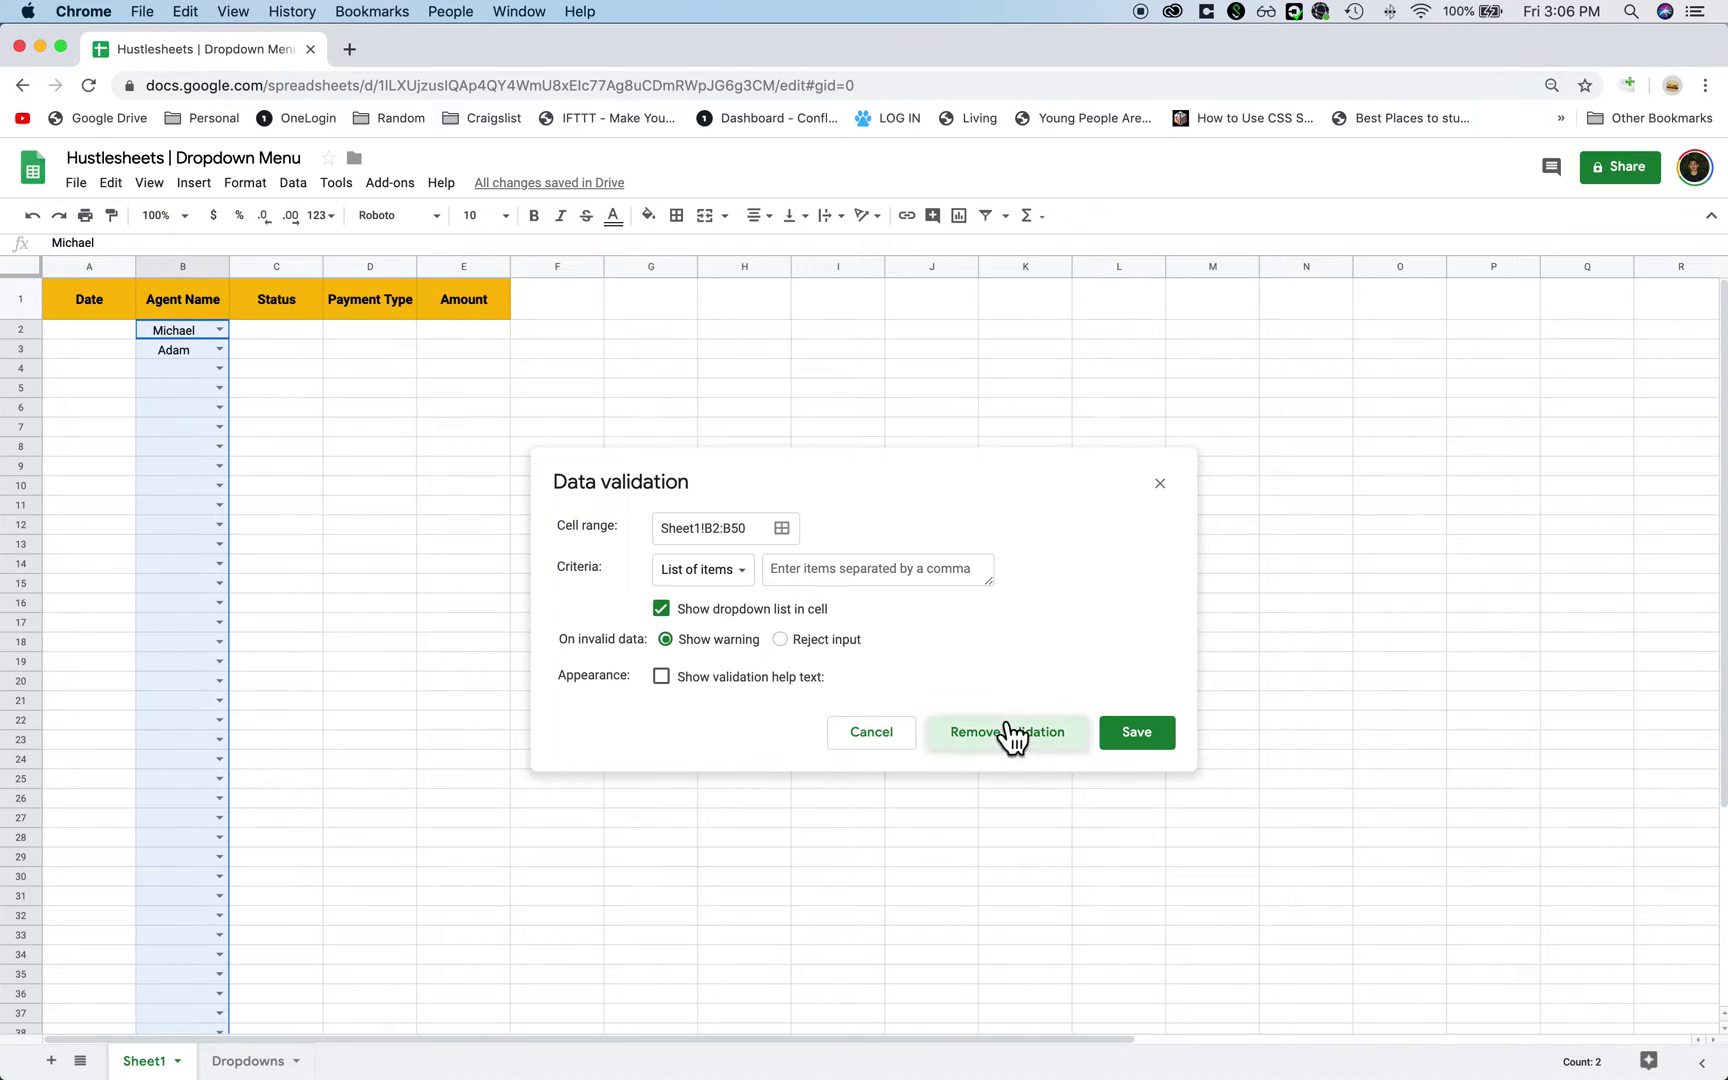
Step: Delete the agent names from B2:B8 and compare the Dropdowns tab with Sheet1's headers
left_click(196, 444, "shift")
key("Delete")
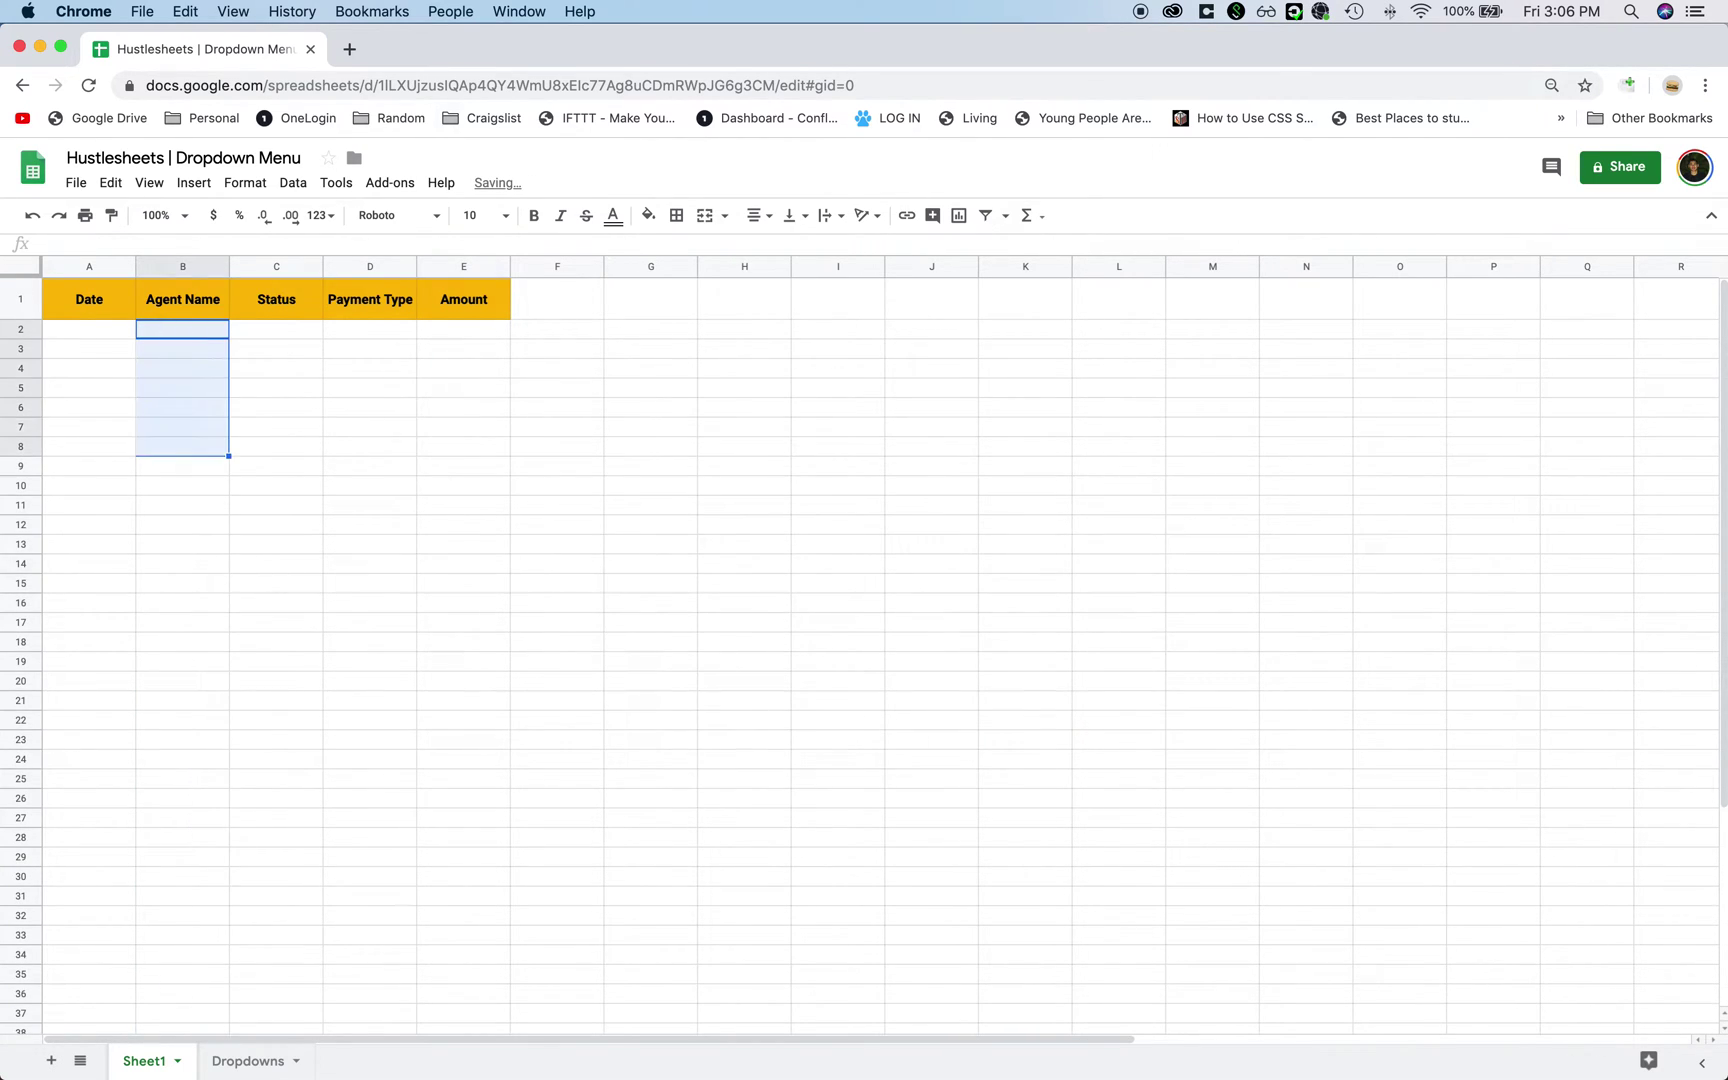
left_click(248, 1059)
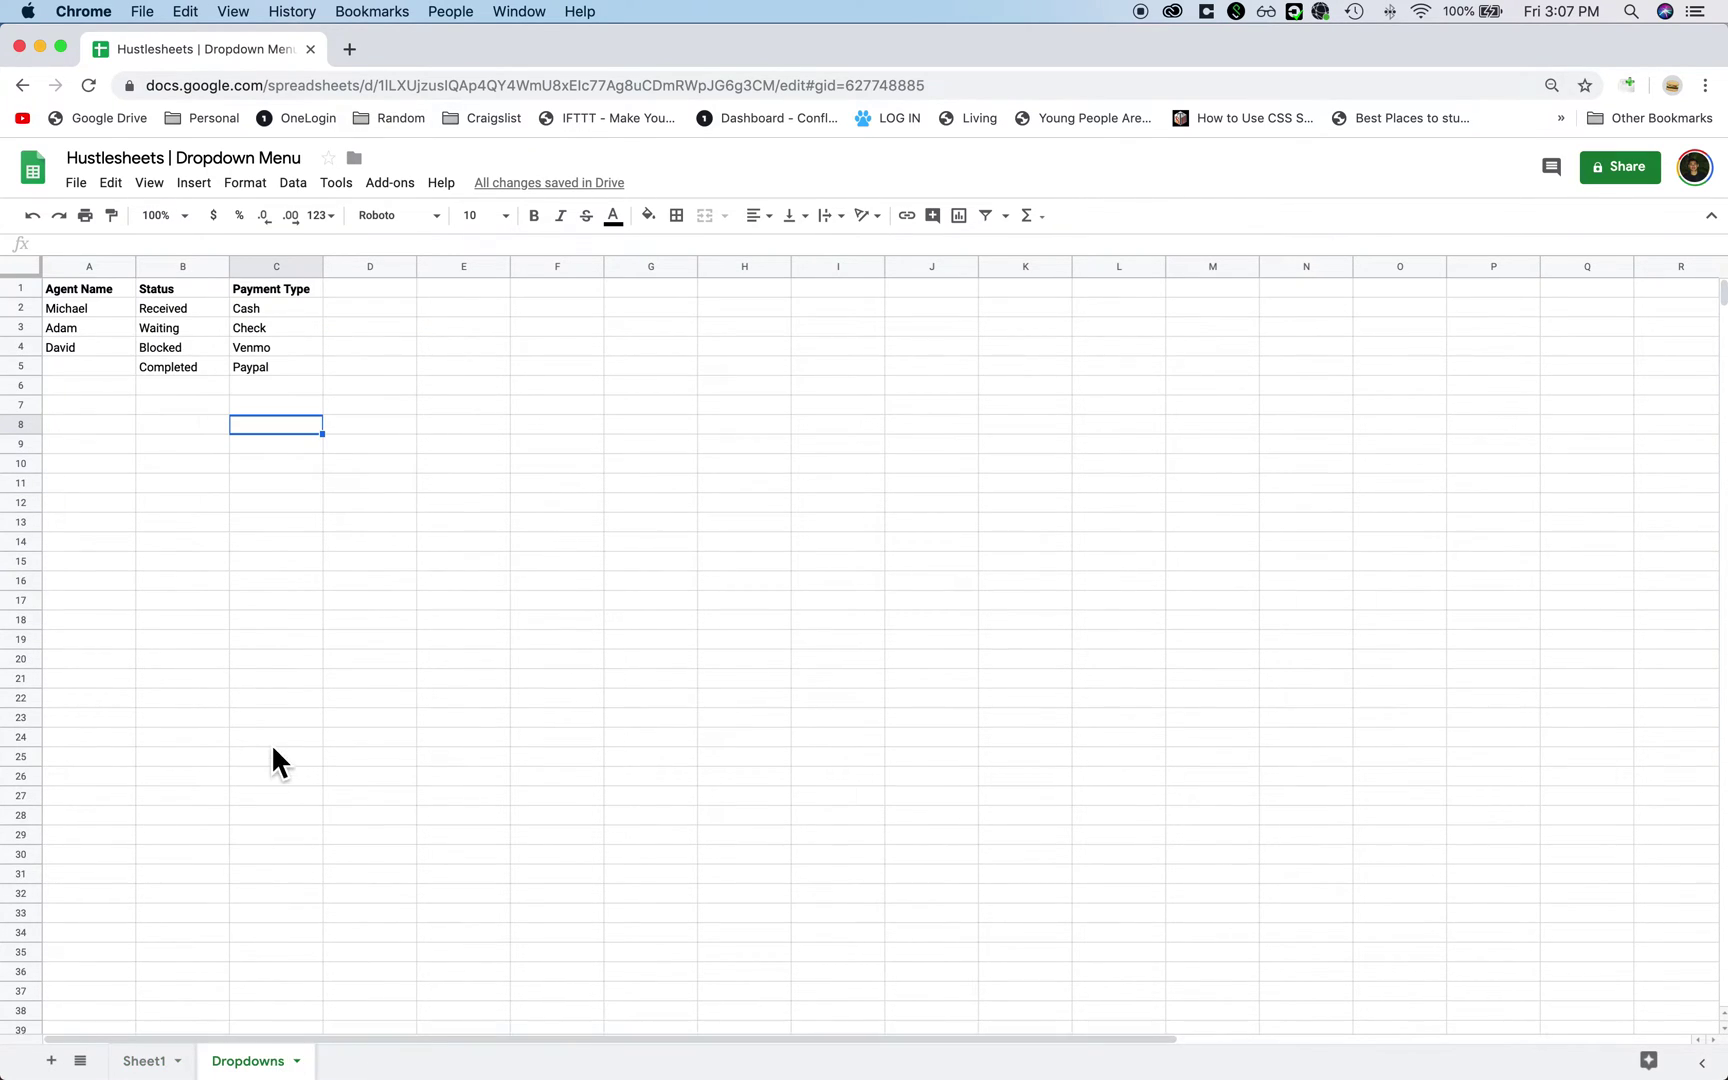
left_click(202, 370)
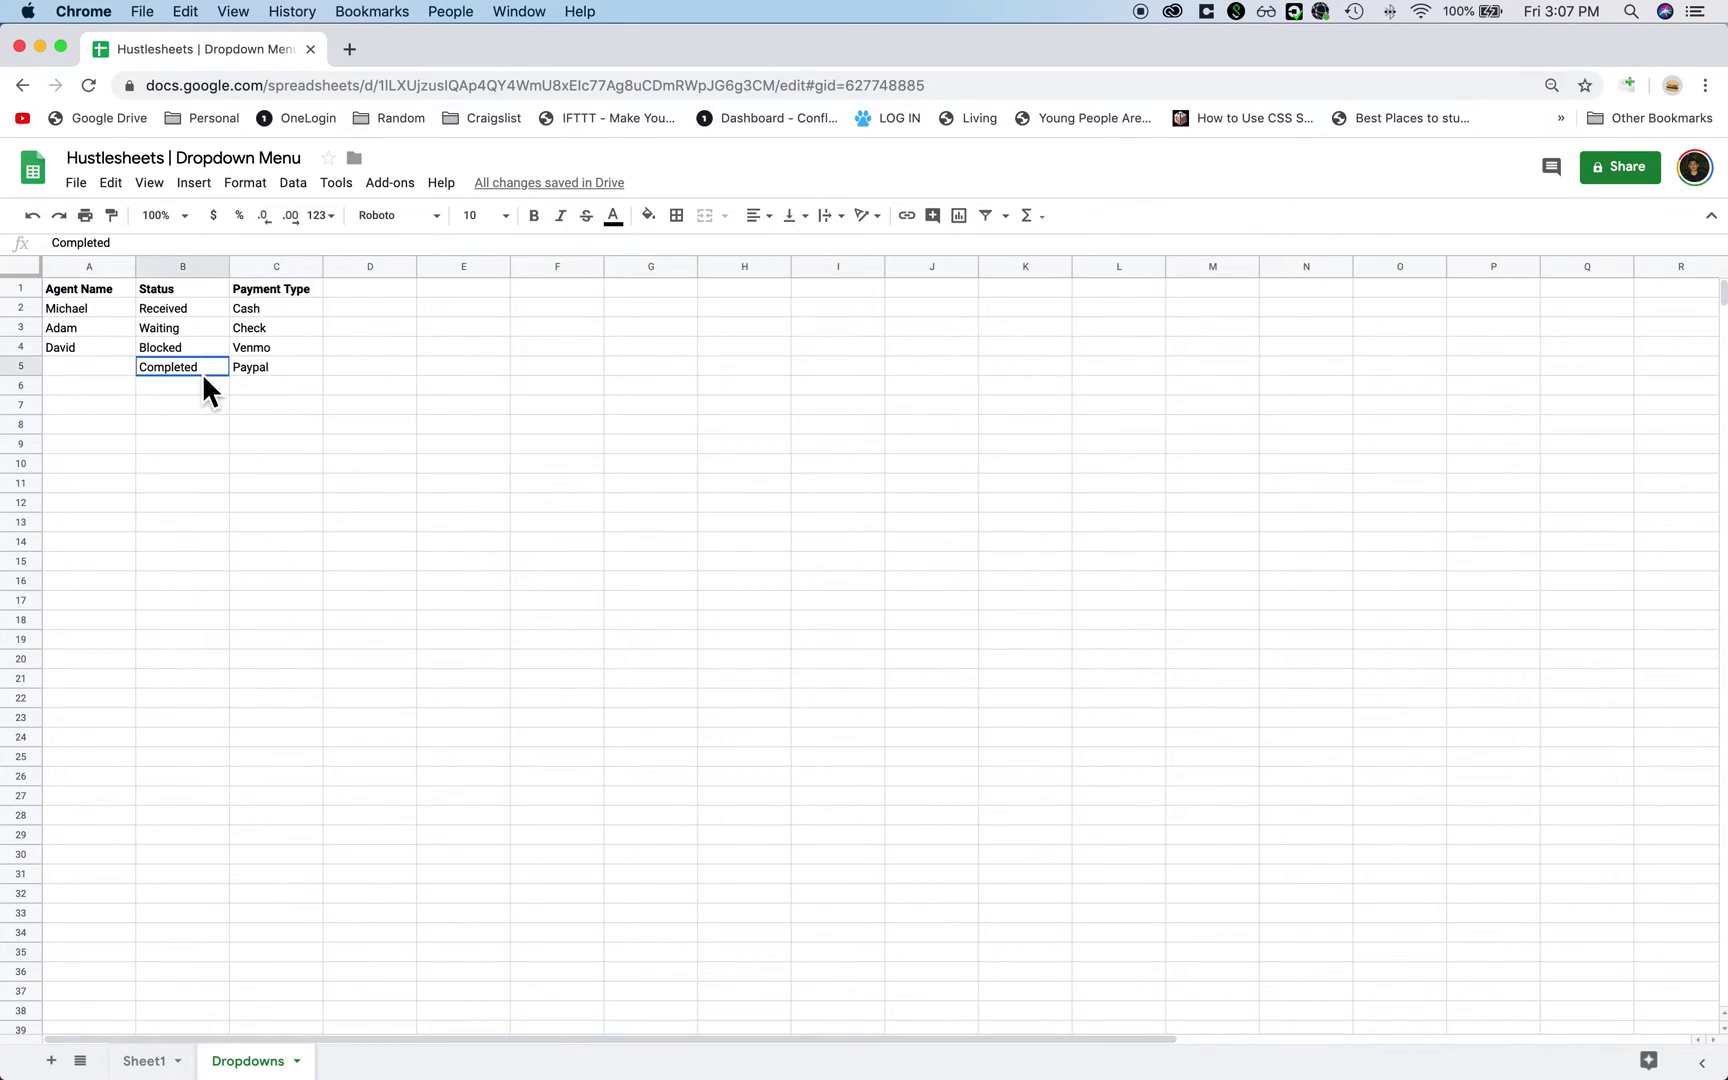
left_click(150, 1060)
left_click(200, 305)
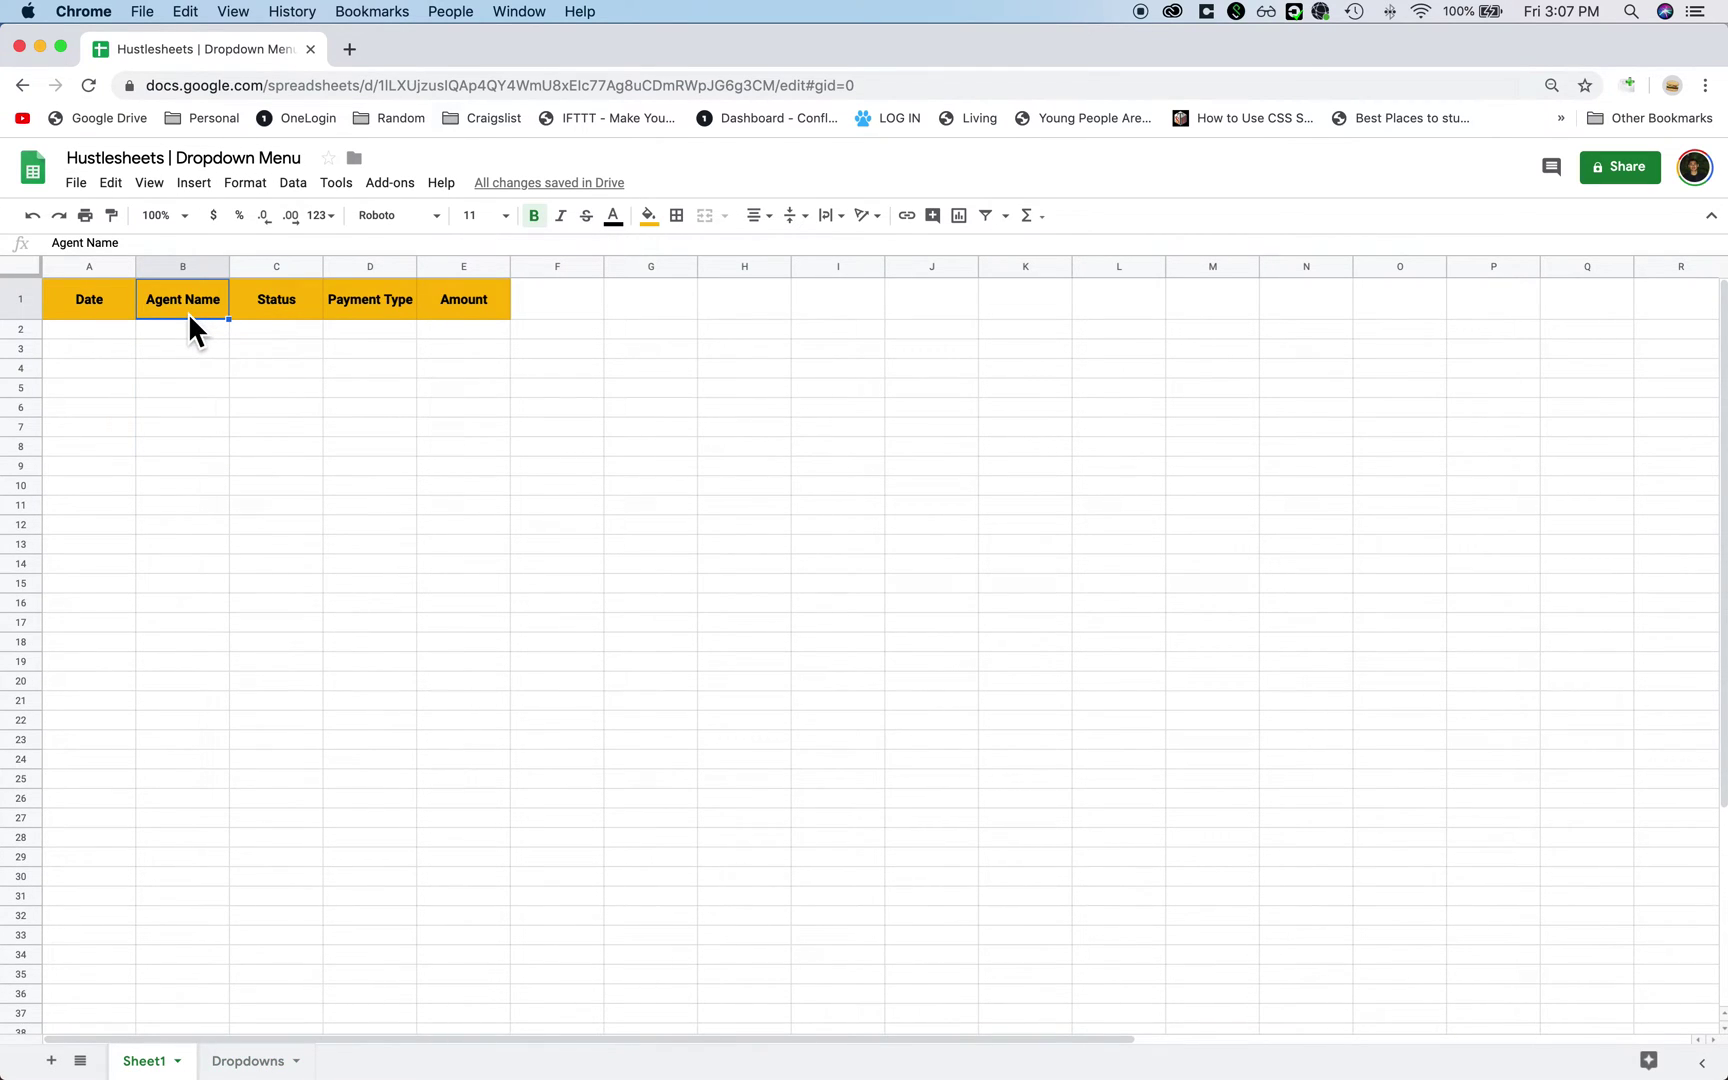
left_click(256, 307)
left_click(345, 307)
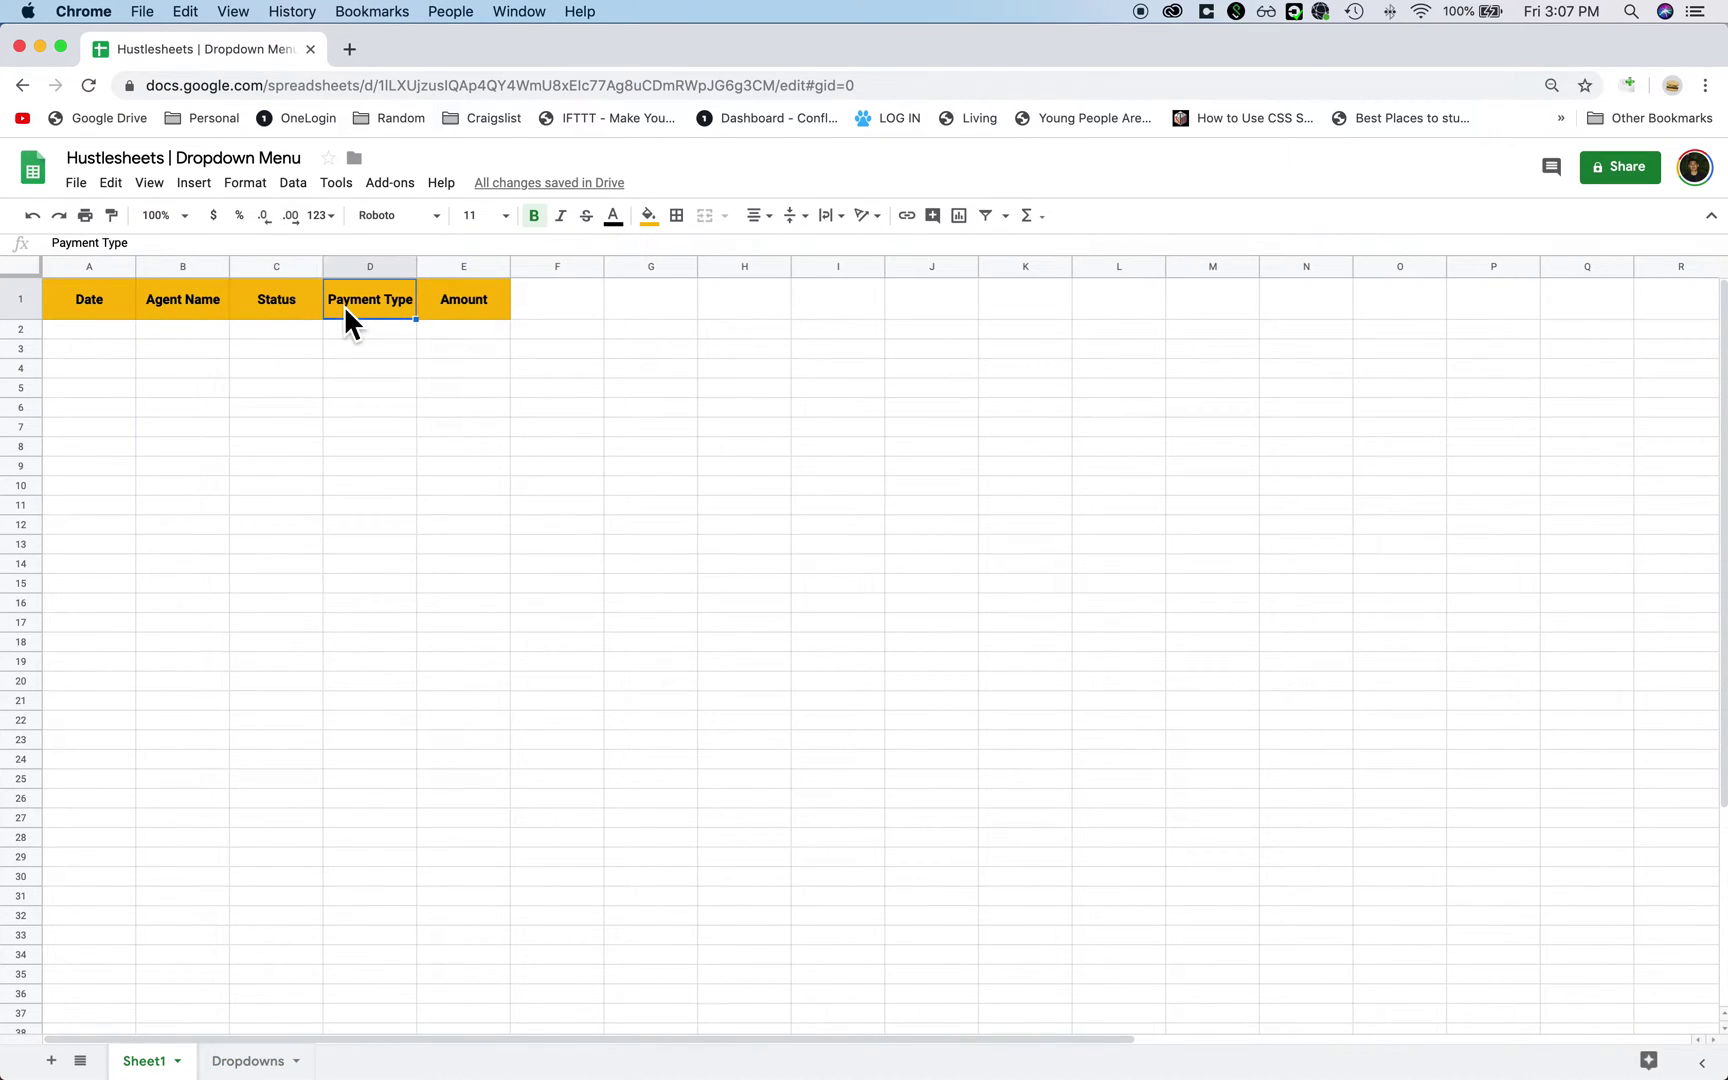
Step: Retype the three agent names into A2:A4 of the Dropdowns tab
left_click(266, 1058)
left_click_drag(93, 284, 319, 292)
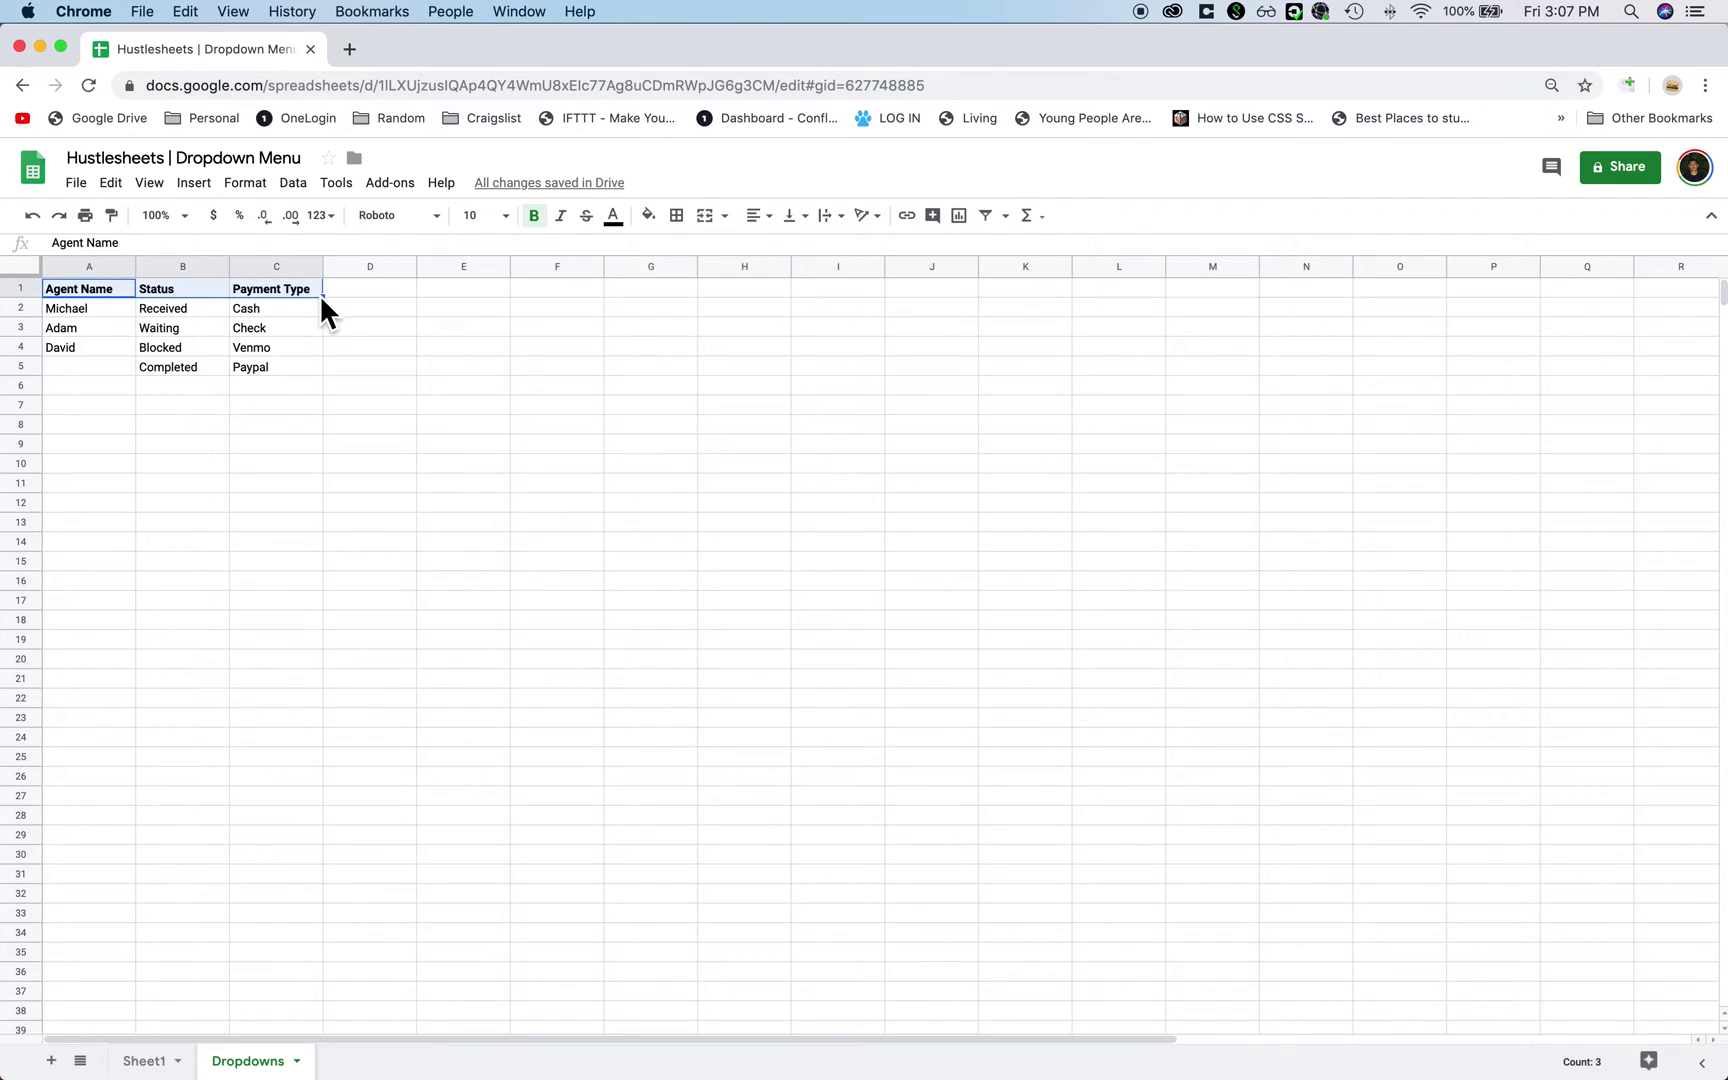
left_click_drag(88, 308, 89, 350)
left_click(90, 319)
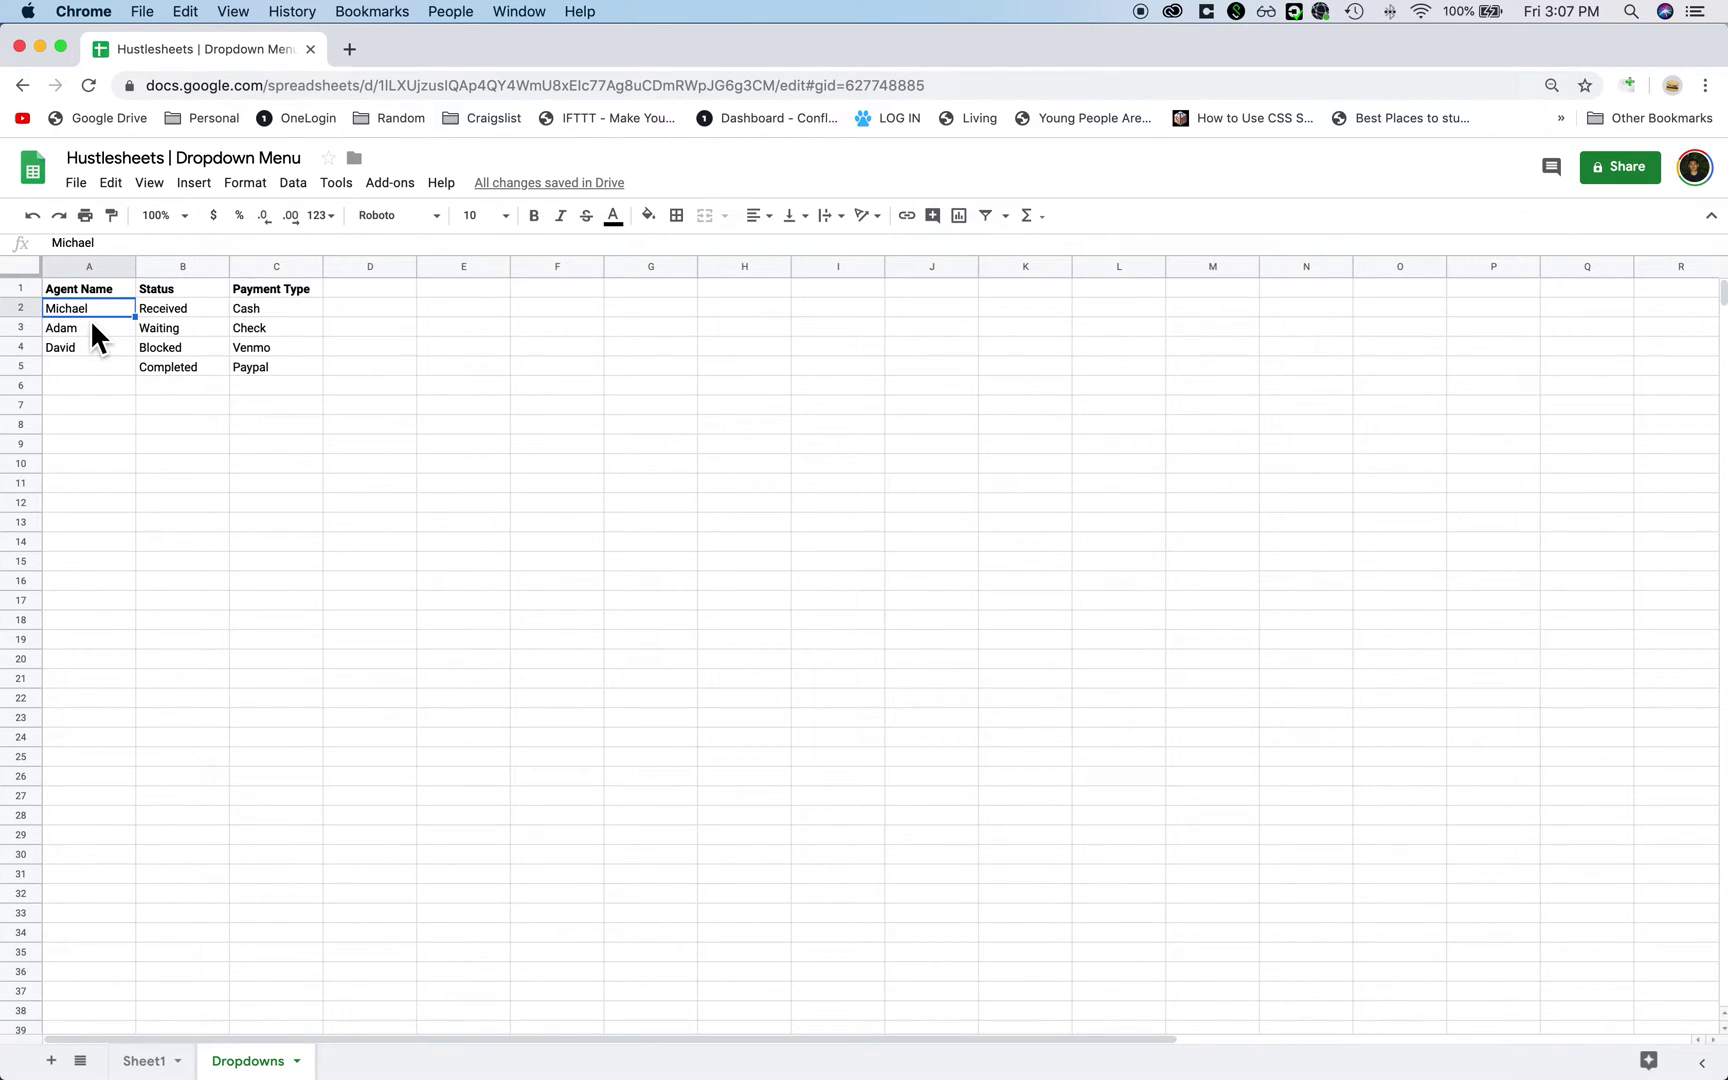
type("Michael")
key("Return")
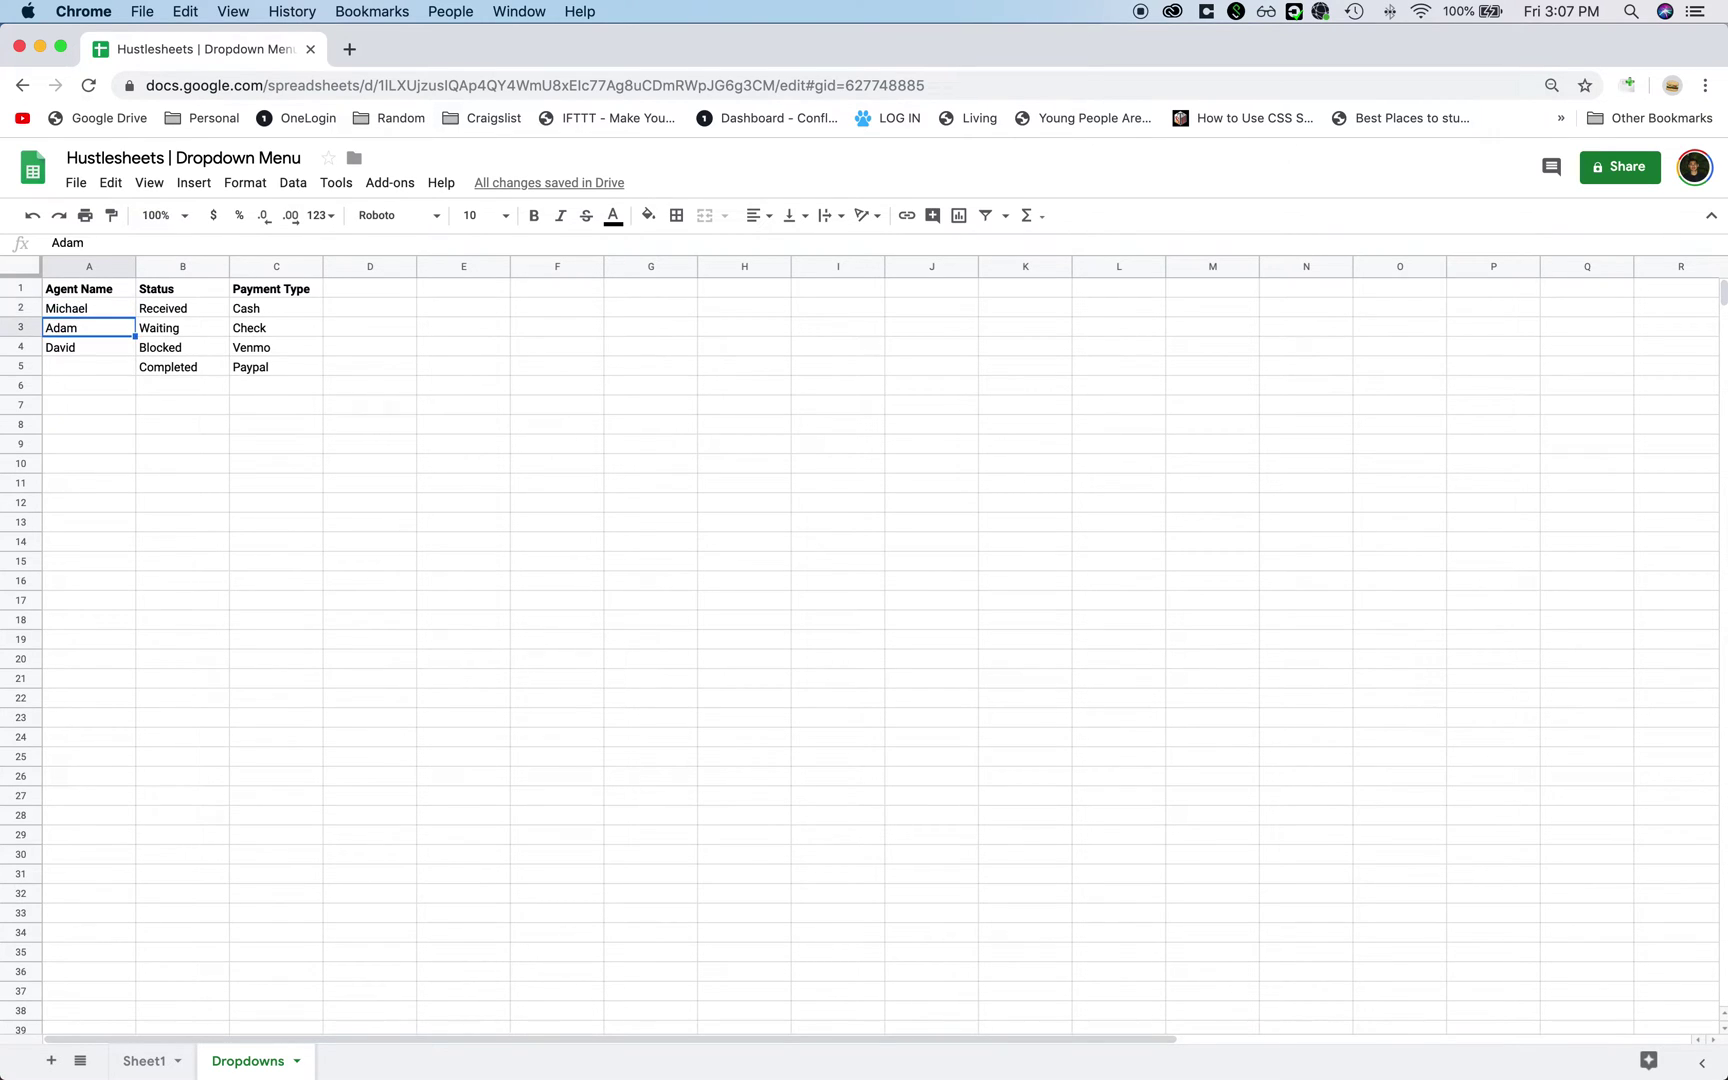
type("Adam")
key("Return")
type("David")
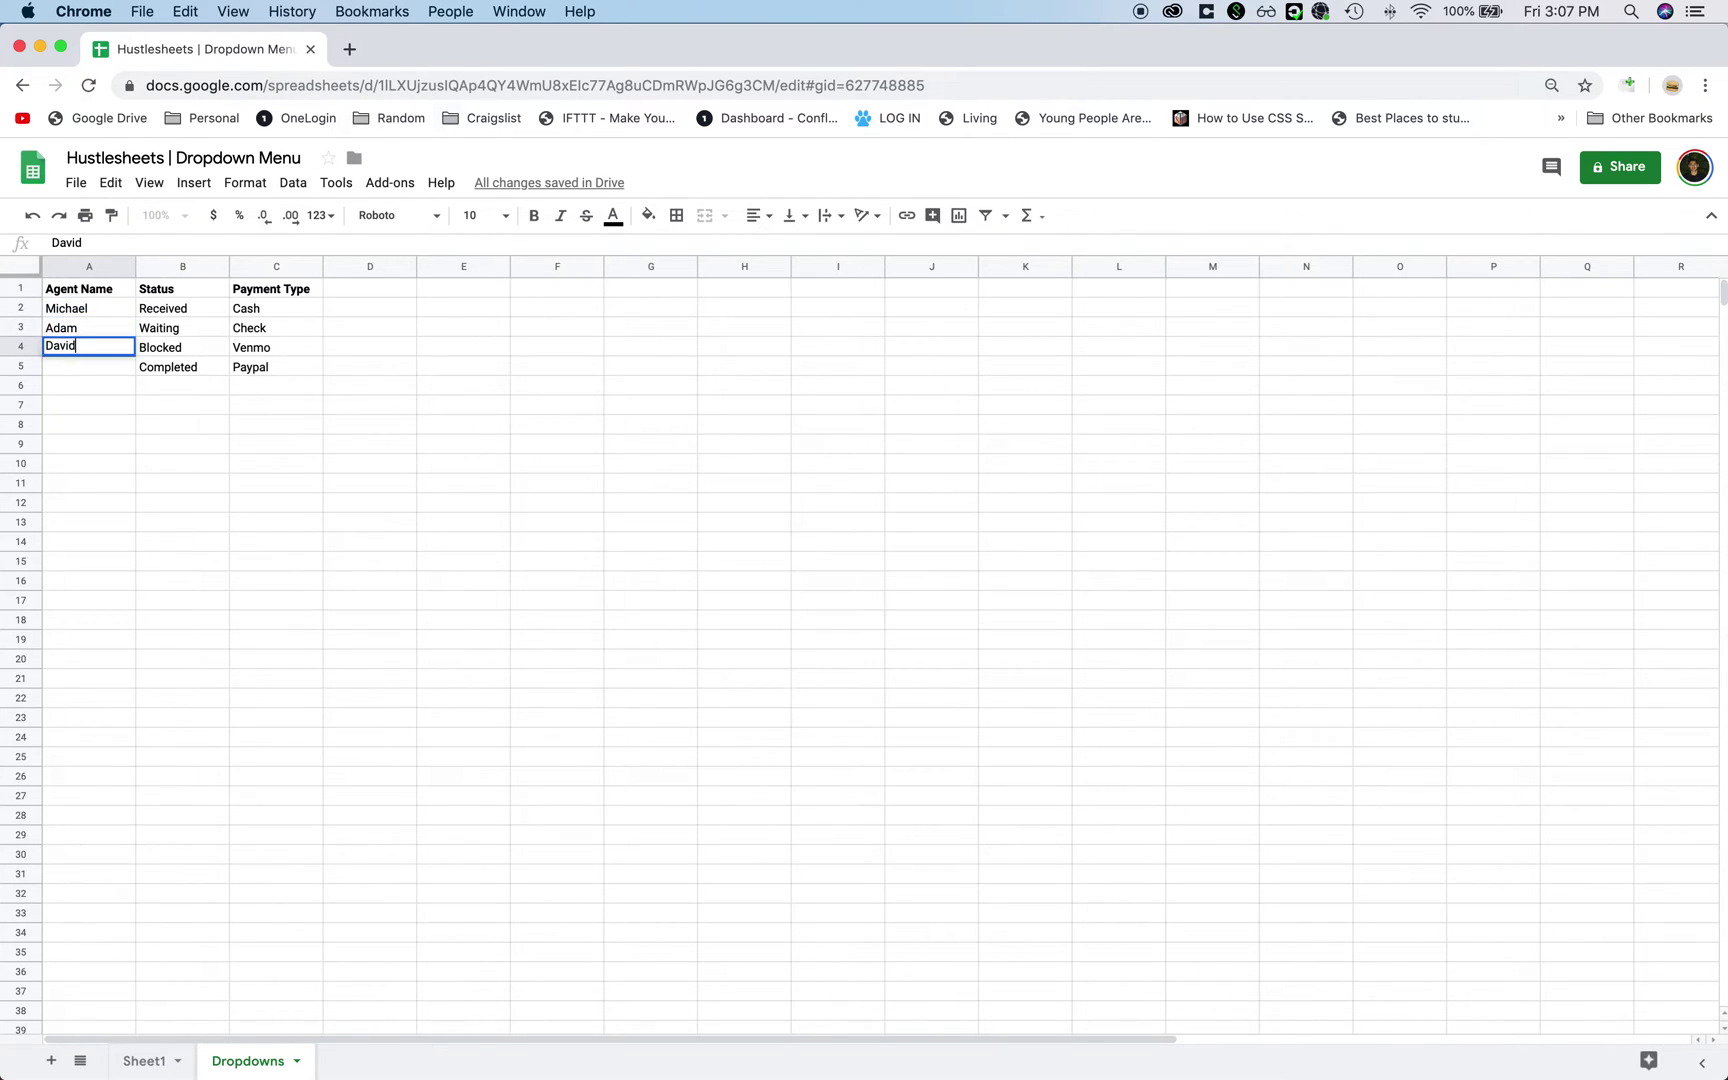
key("Return")
Step: Back on Sheet1, select the Agent Name cells B2 down to B50
left_click(168, 1048)
left_click(274, 330)
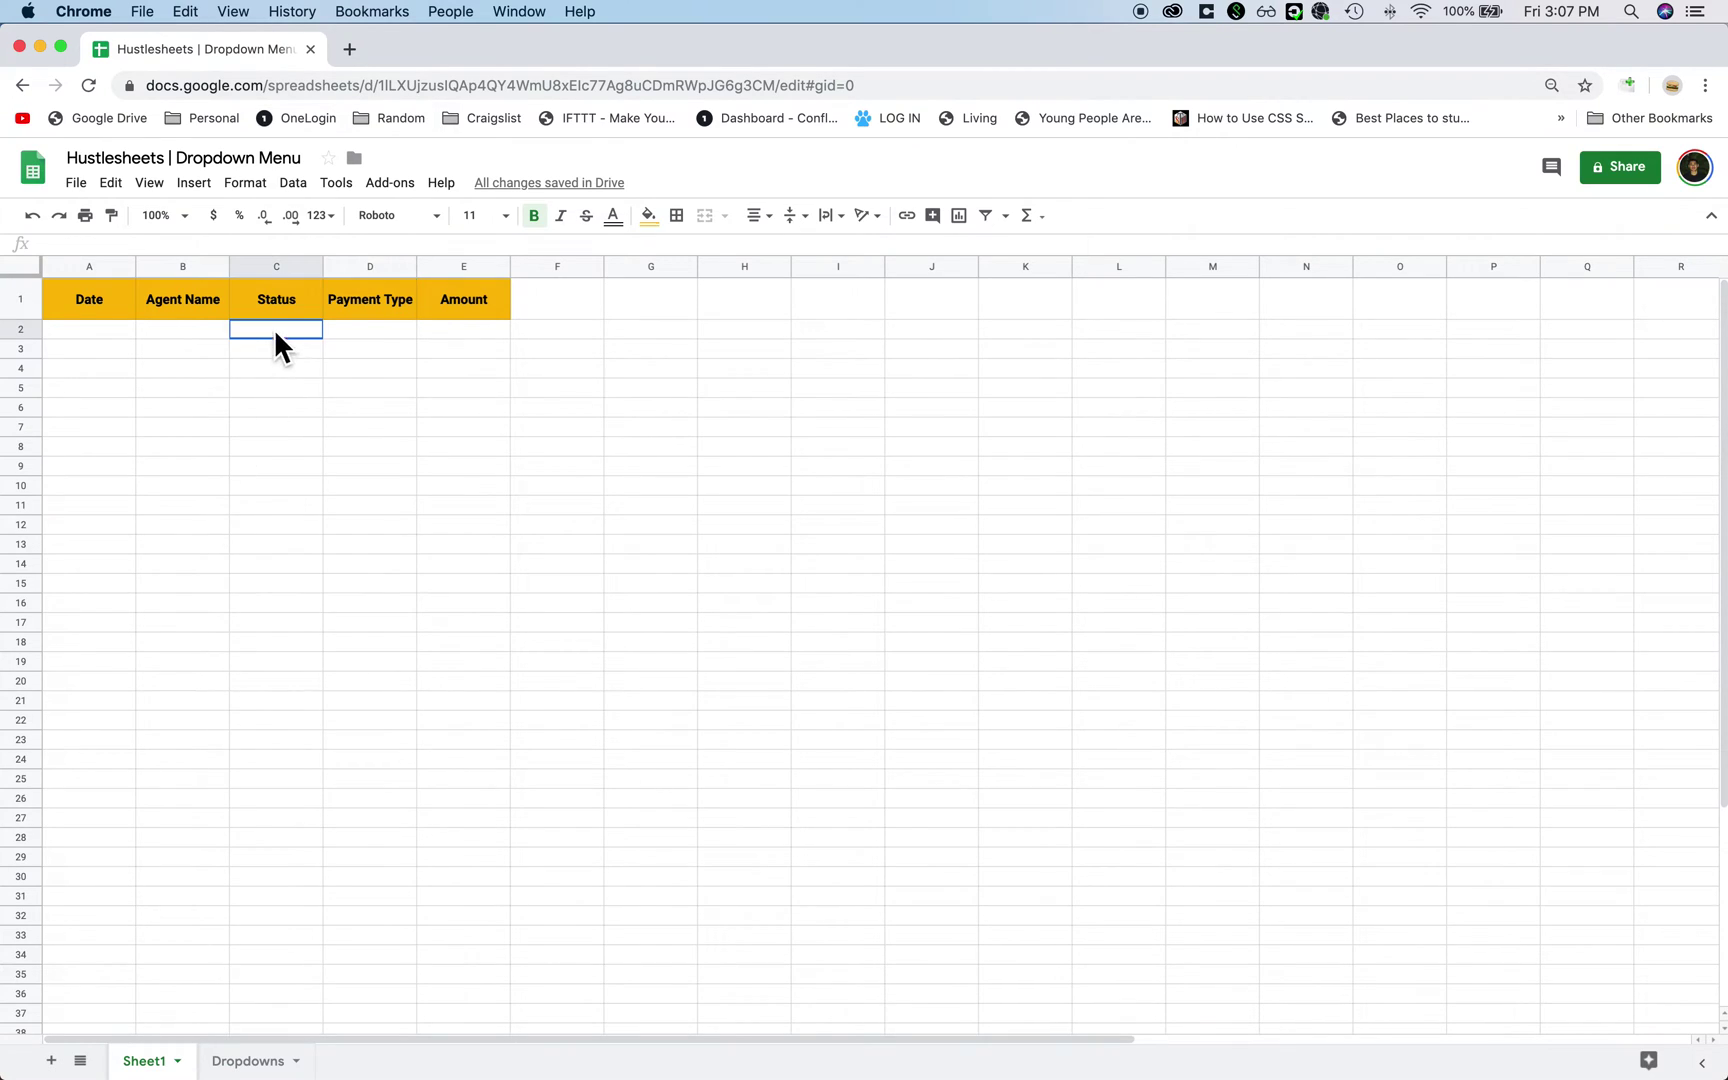
left_click(166, 333)
key("super+shift+Down")
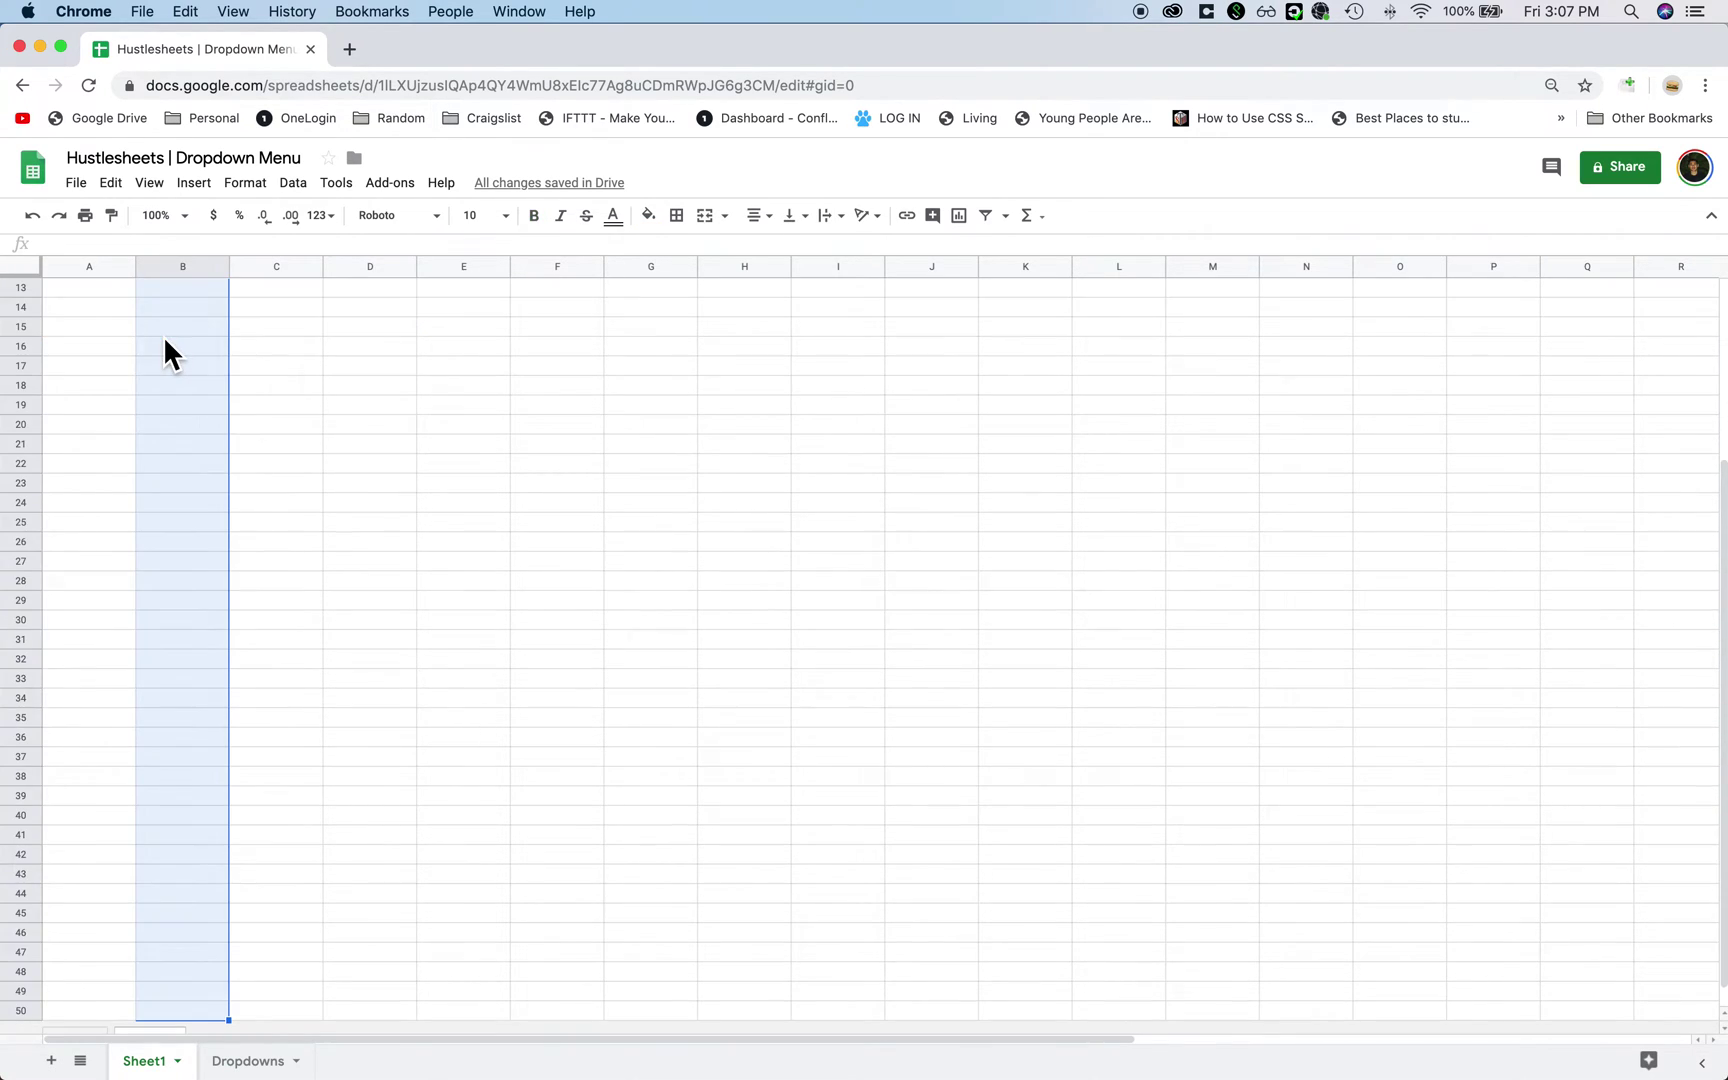
Step: Point B2:B50's dropdown validation at the source range Dropdowns!A2:A and save it
scroll(163, 335, "up", 5)
right_click(174, 352)
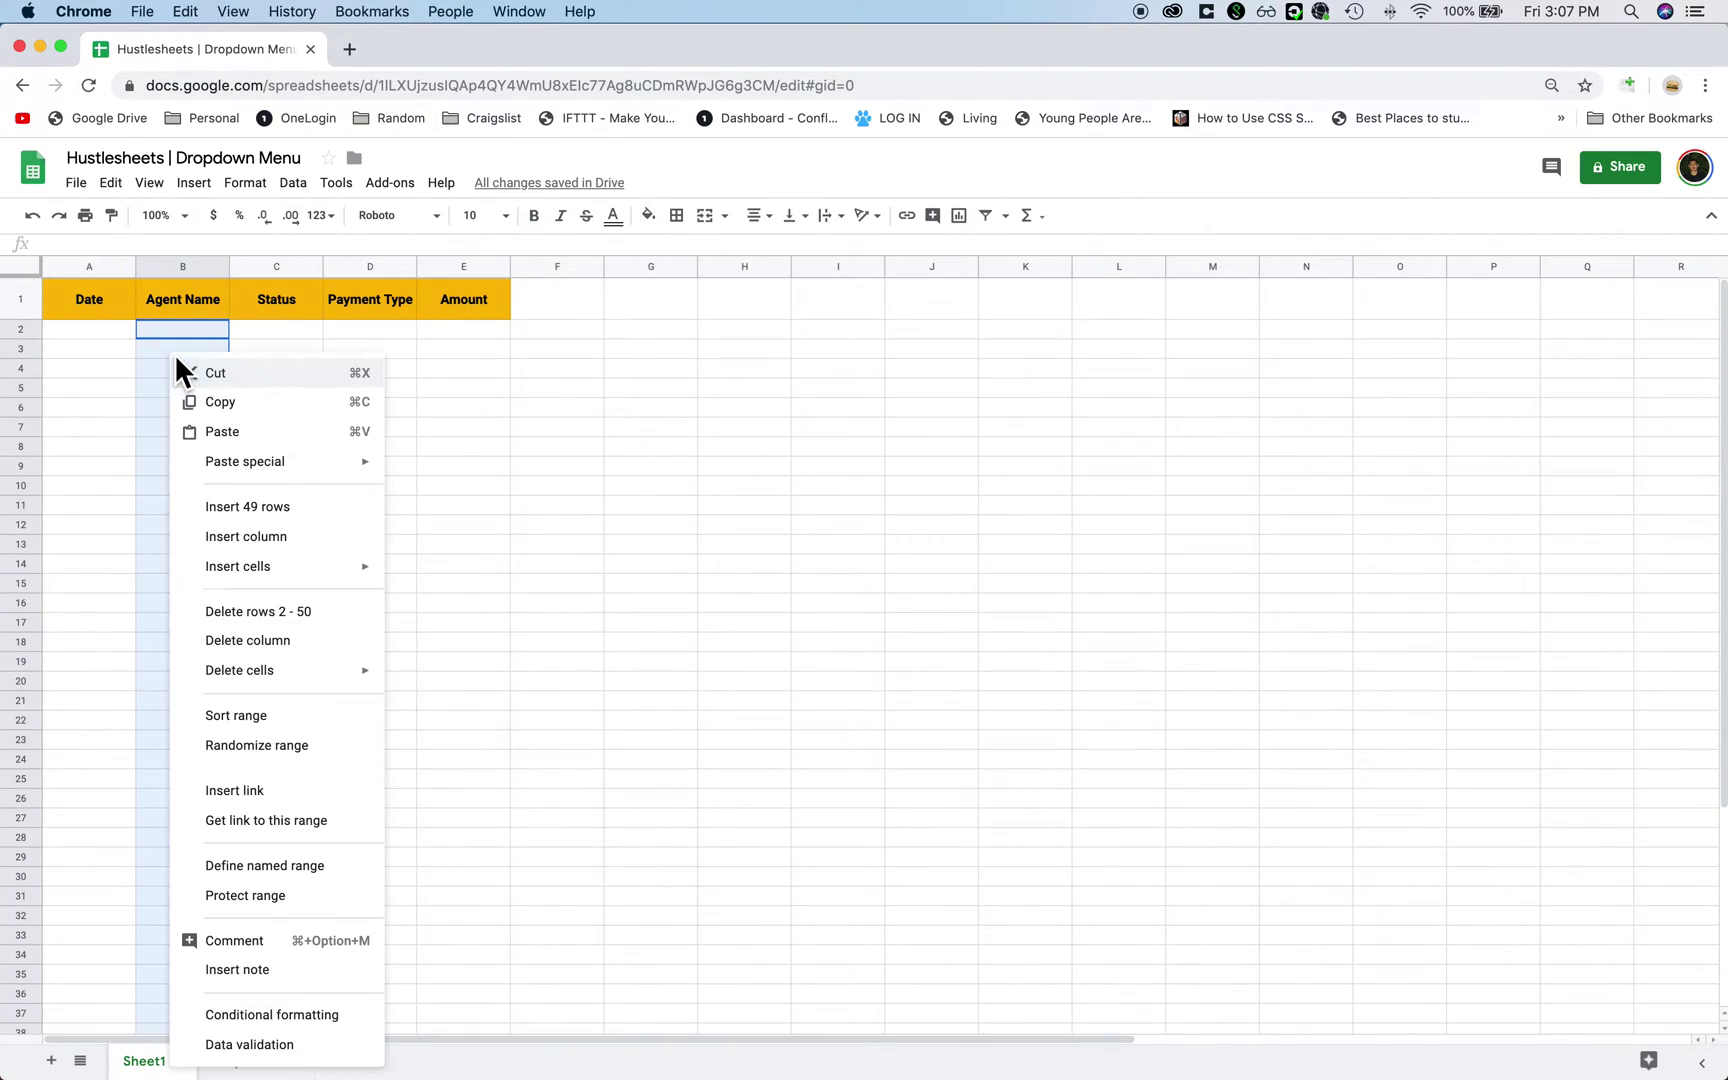
left_click(291, 1044)
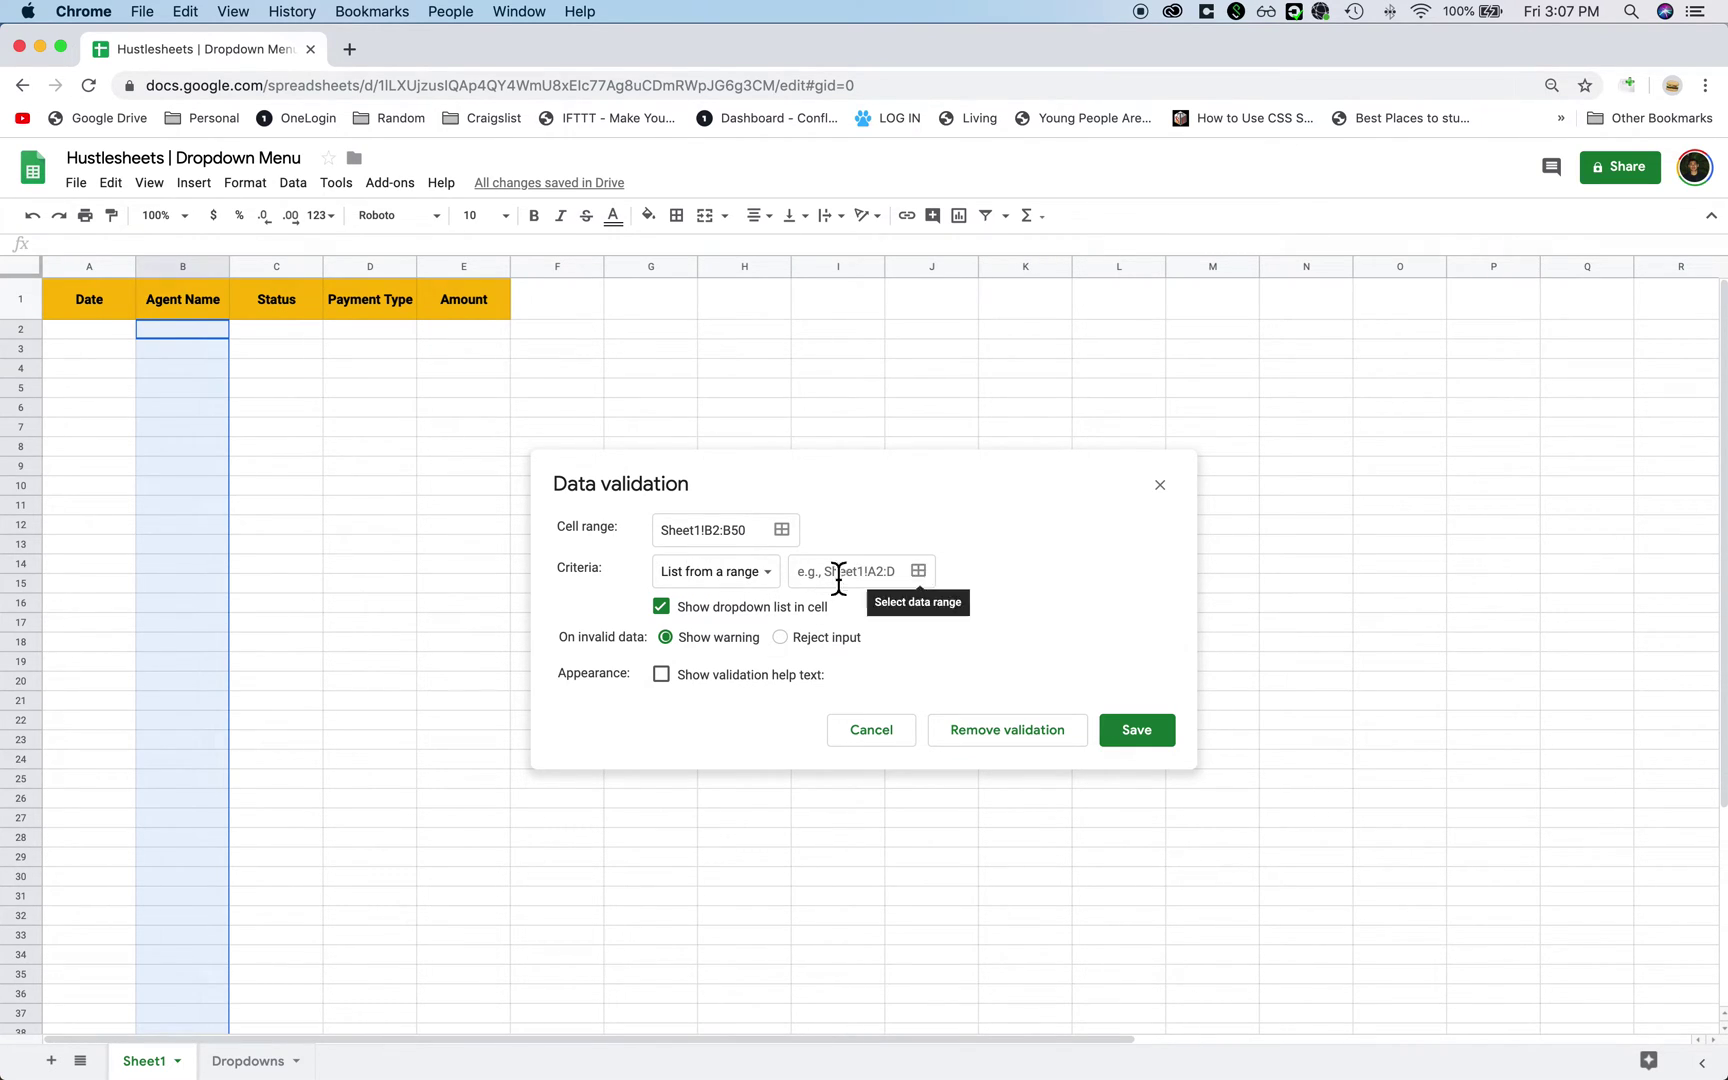
left_click(919, 572)
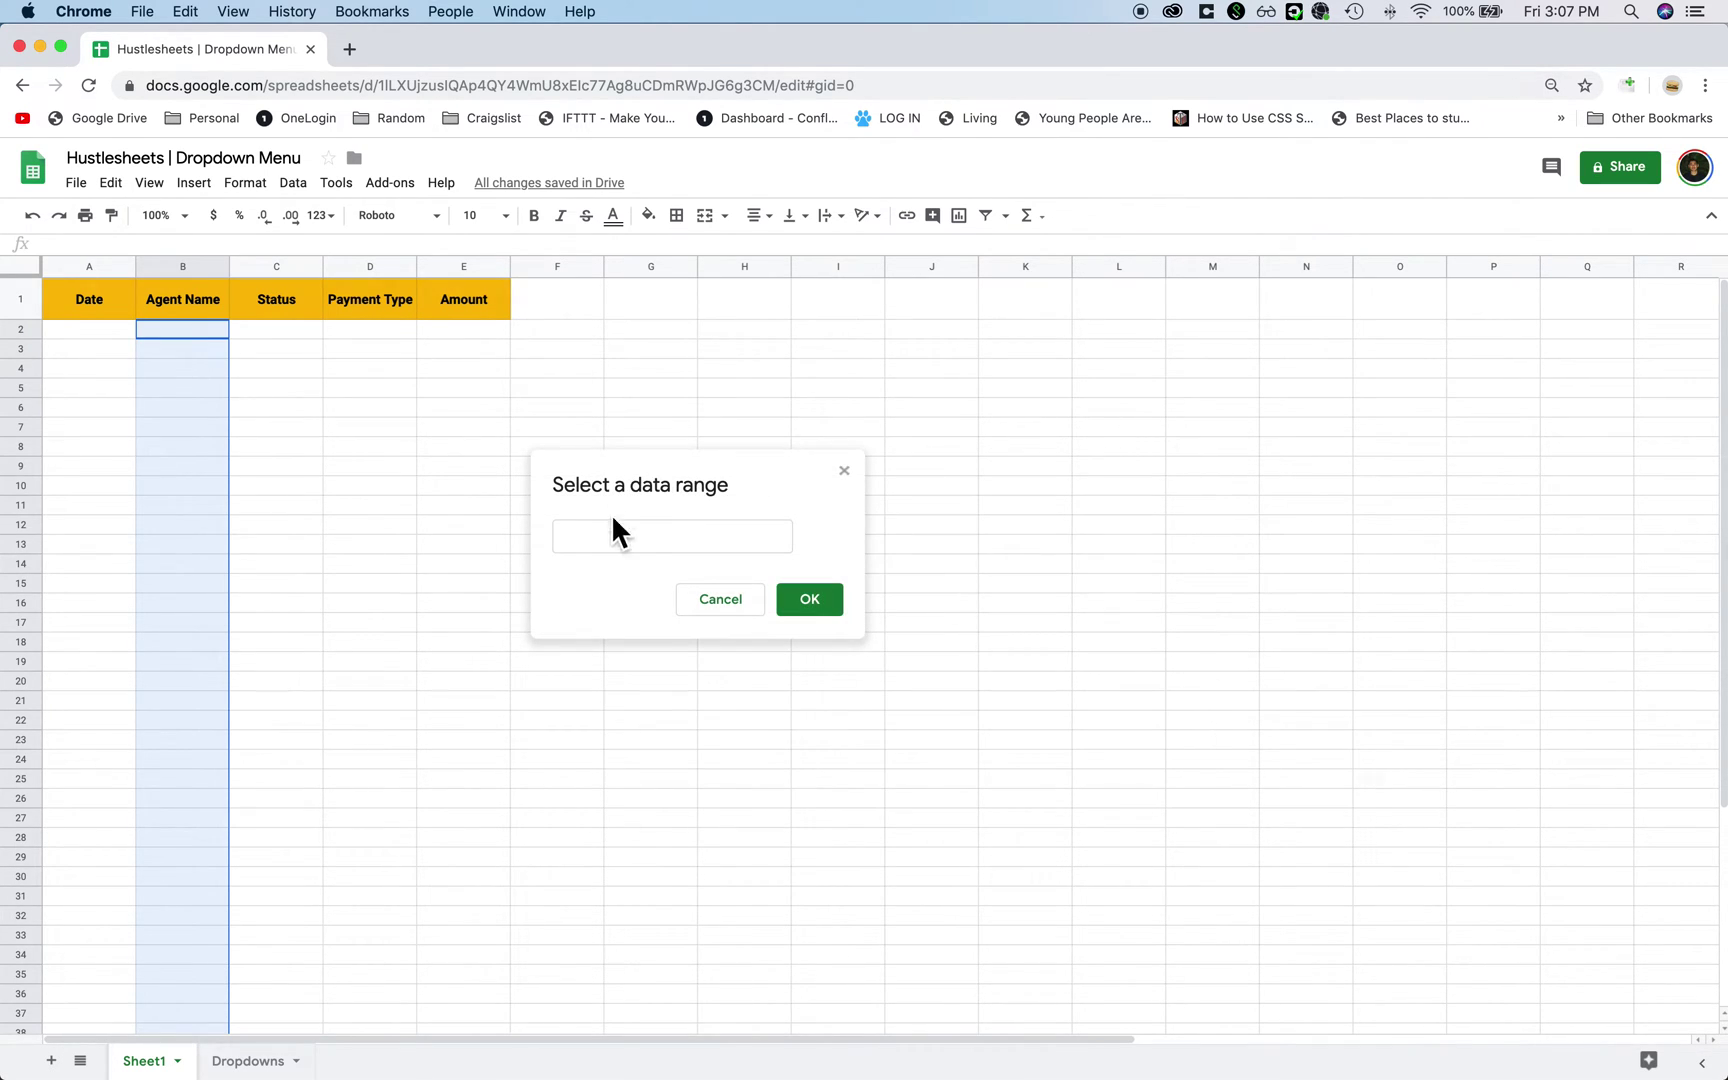
left_click(247, 1062)
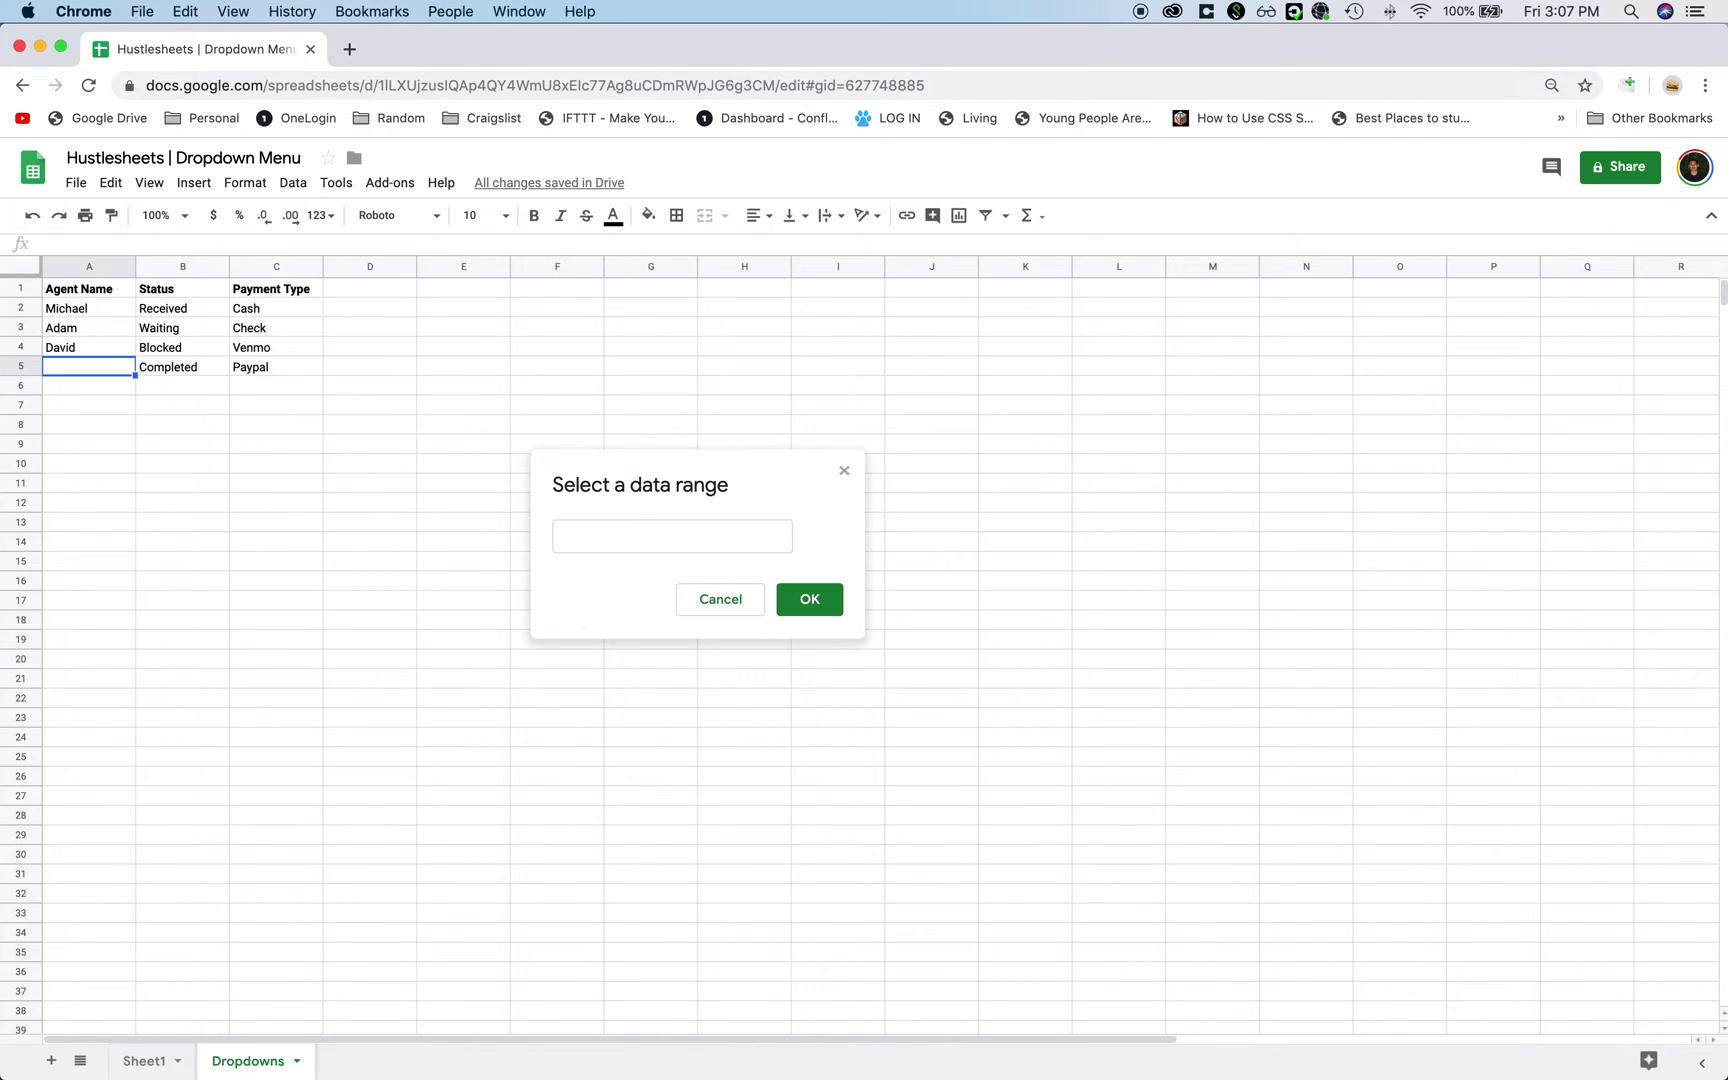
mouse_move(93, 308)
left_mouse_down()
mouse_move(155, 753)
mouse_move(128, 1040)
mouse_move(108, 862)
left_mouse_up()
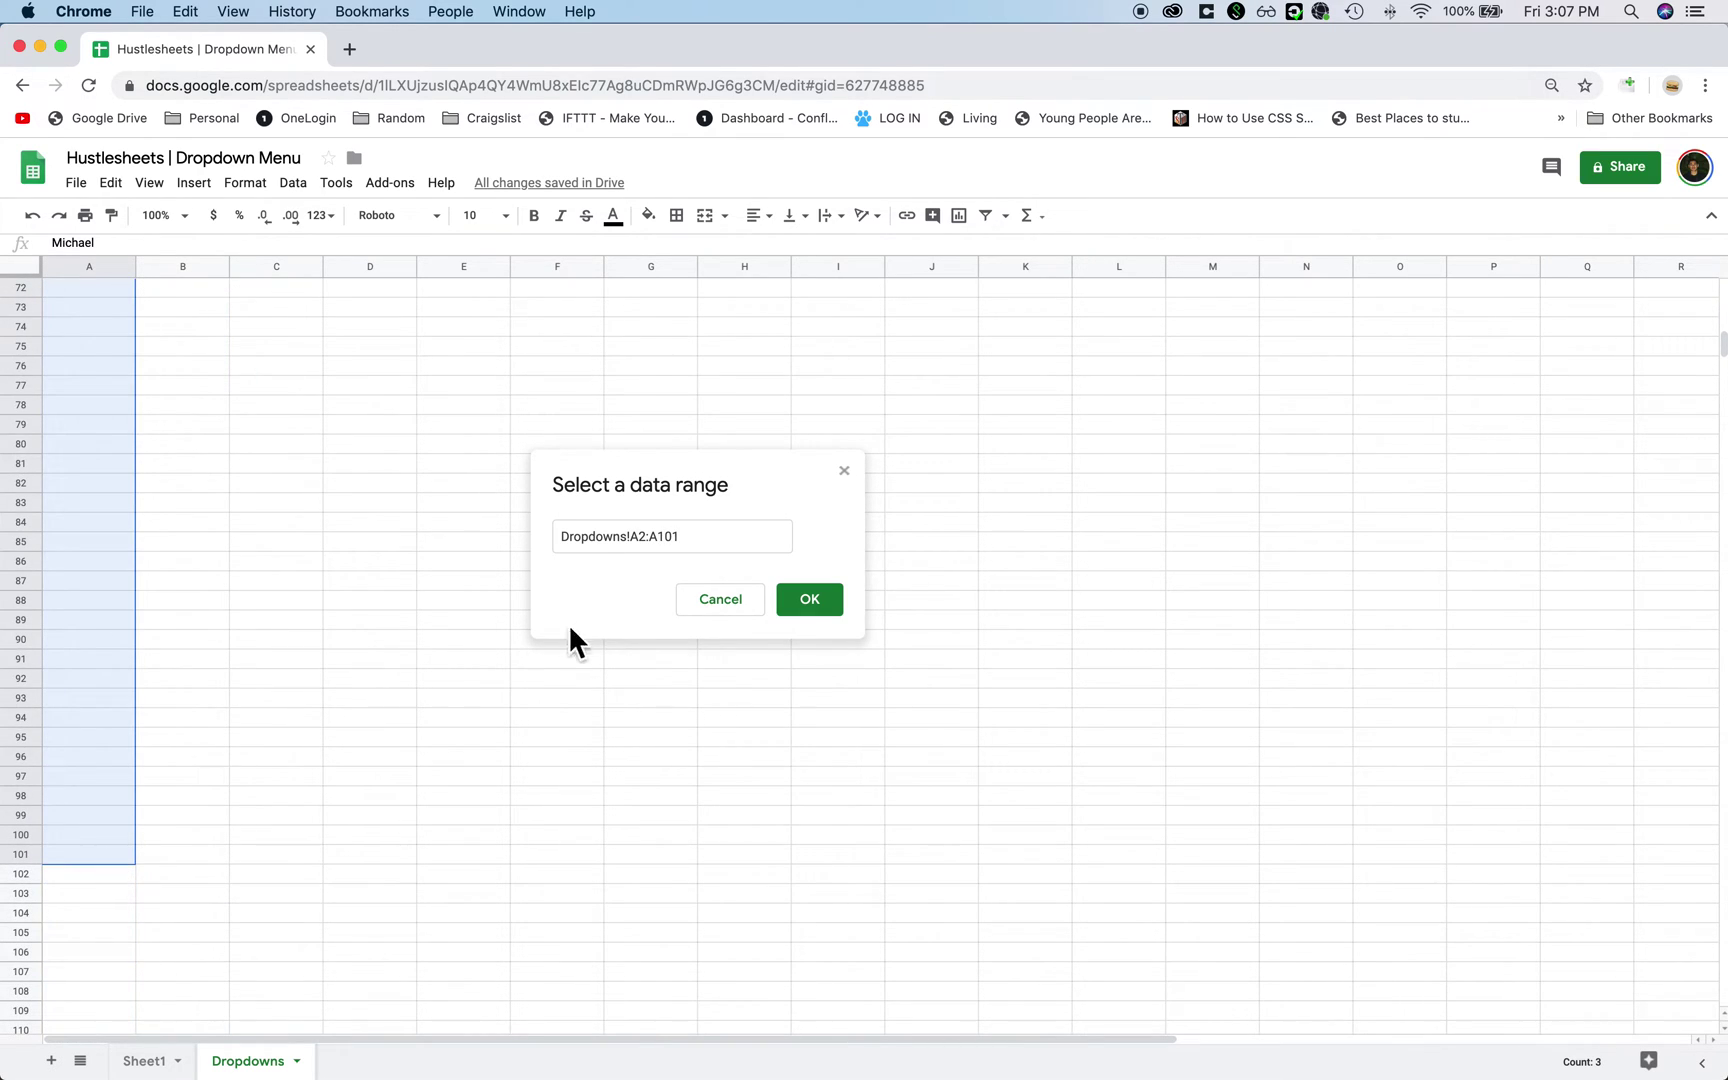
left_click(713, 545)
key("BackSpace")
key("BackSpace")
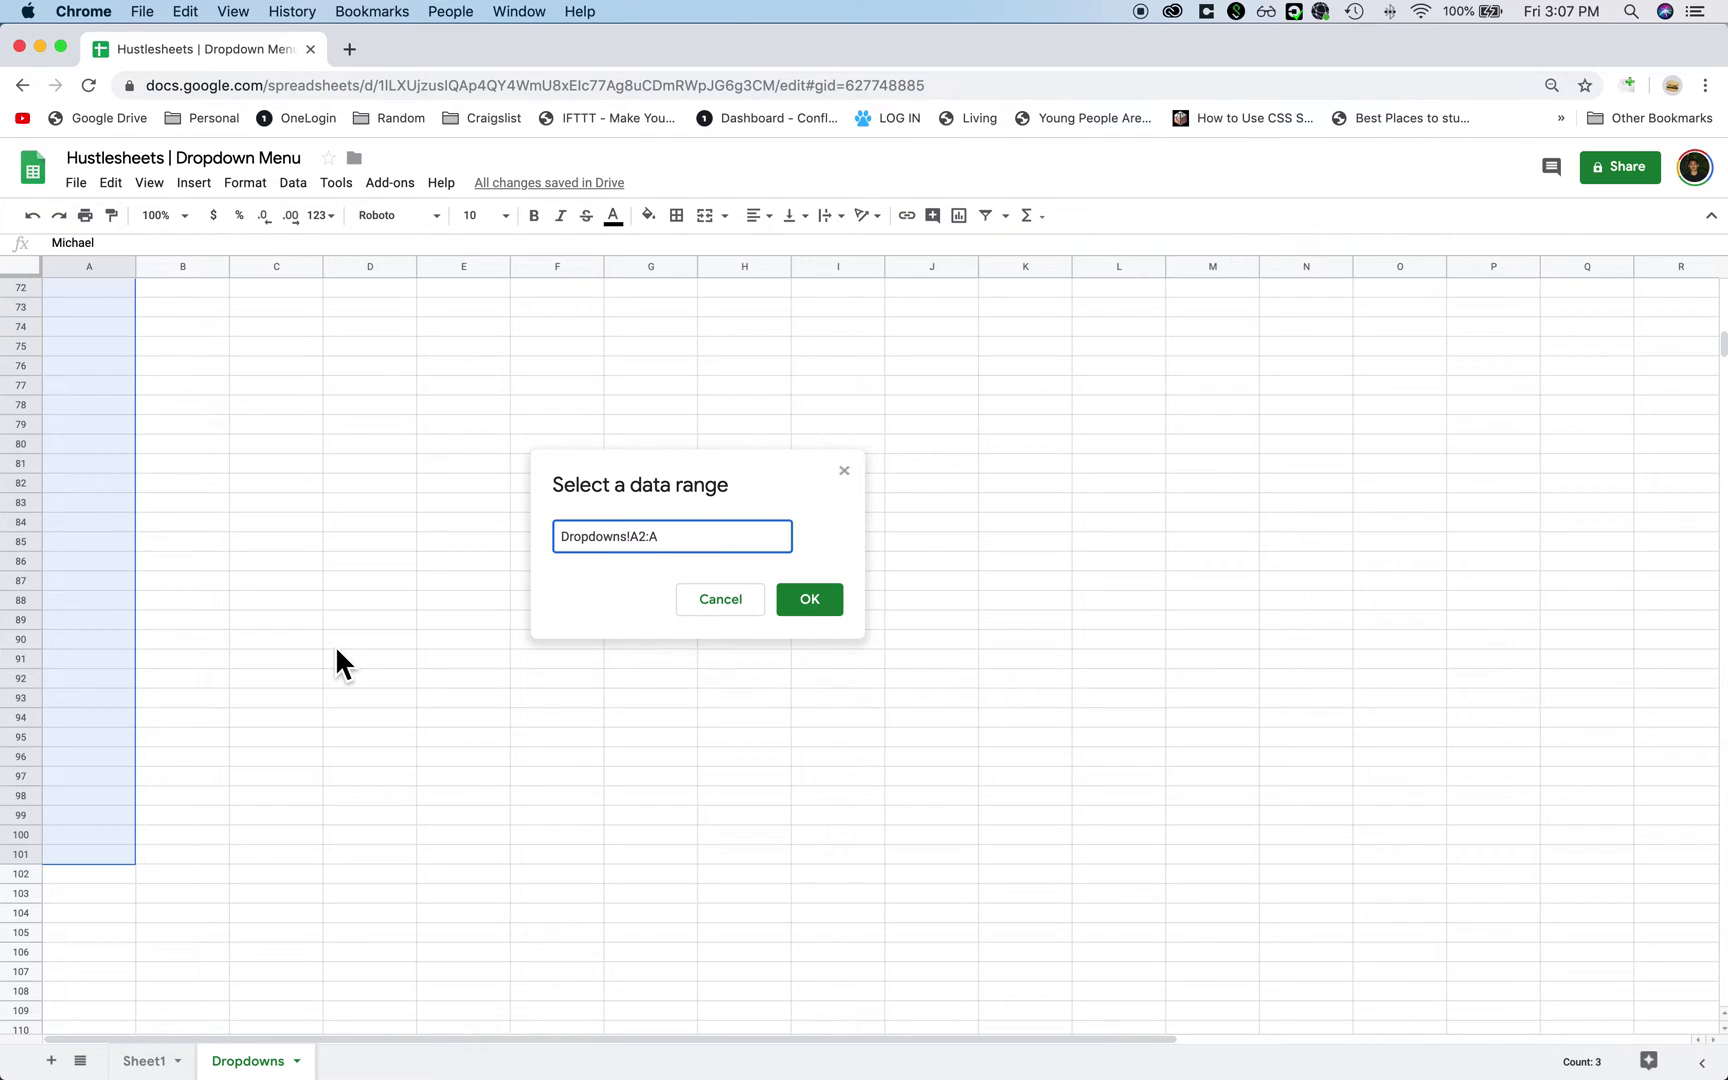
key("BackSpace")
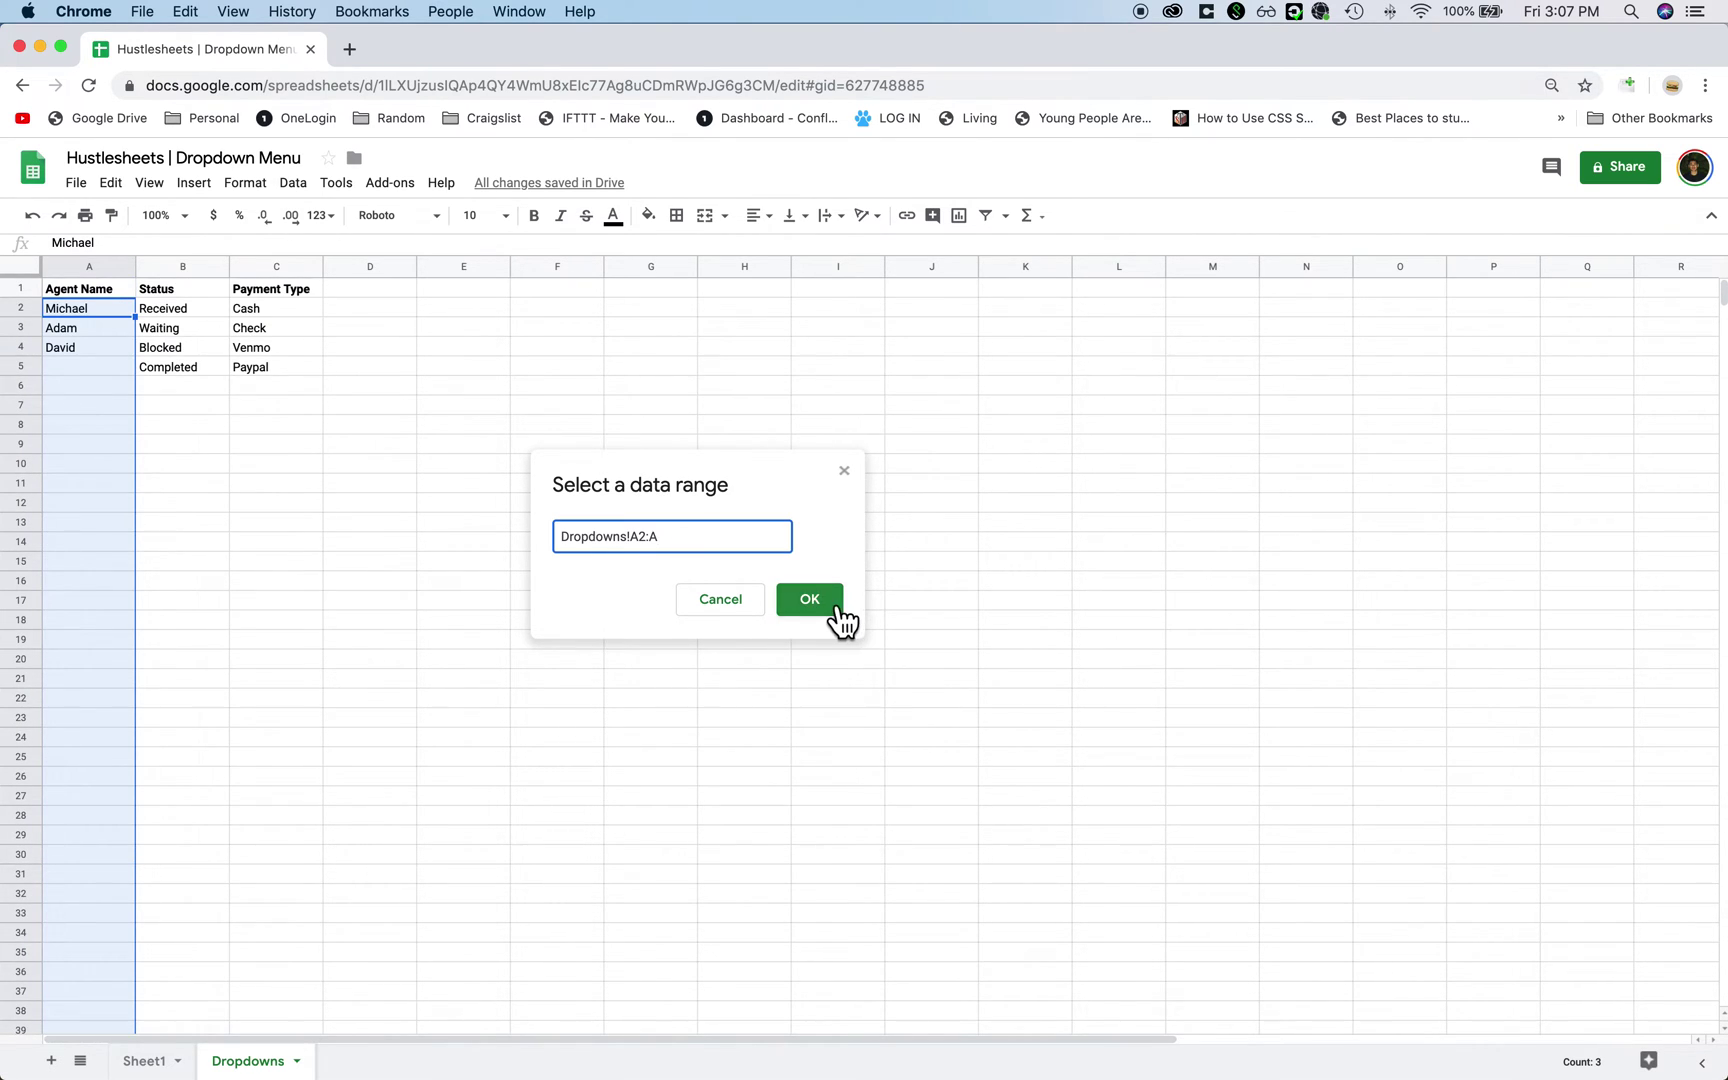
left_click(830, 608)
left_click(1136, 729)
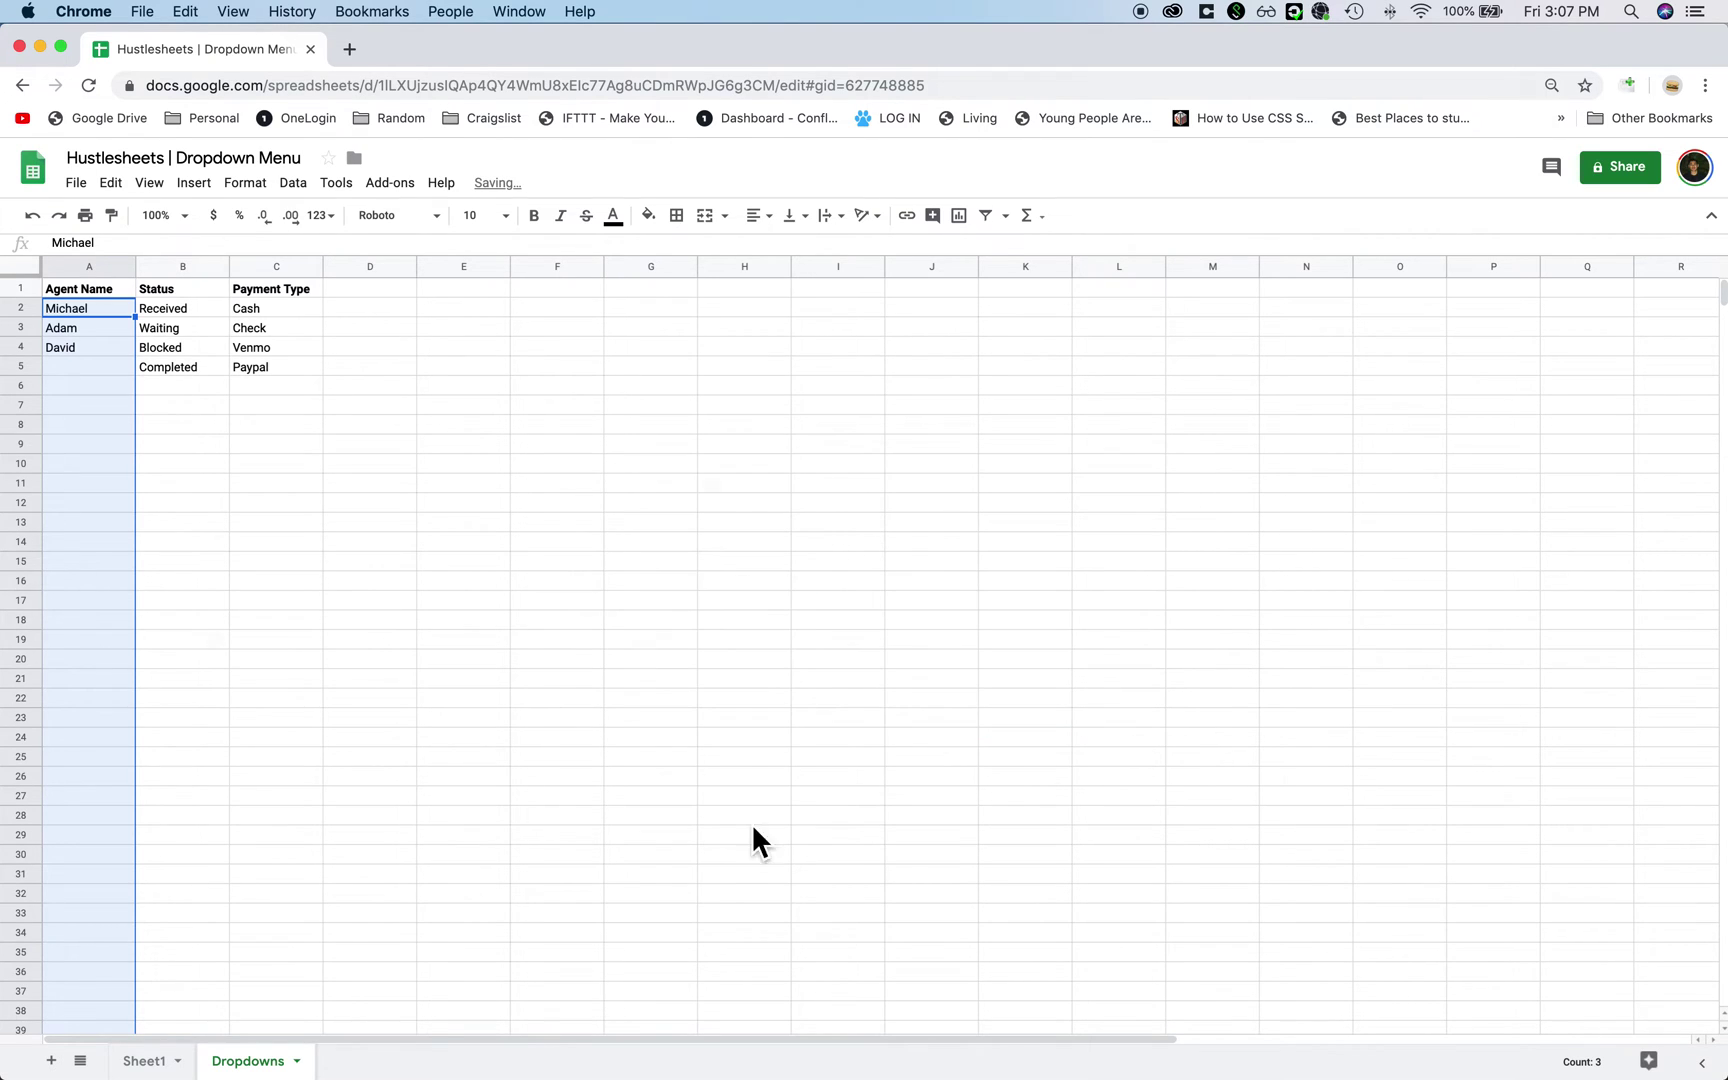
left_click(150, 1061)
Step: Choose the first agent in B2 and the second agent in B3 from the range-fed dropdowns
left_click(300, 490)
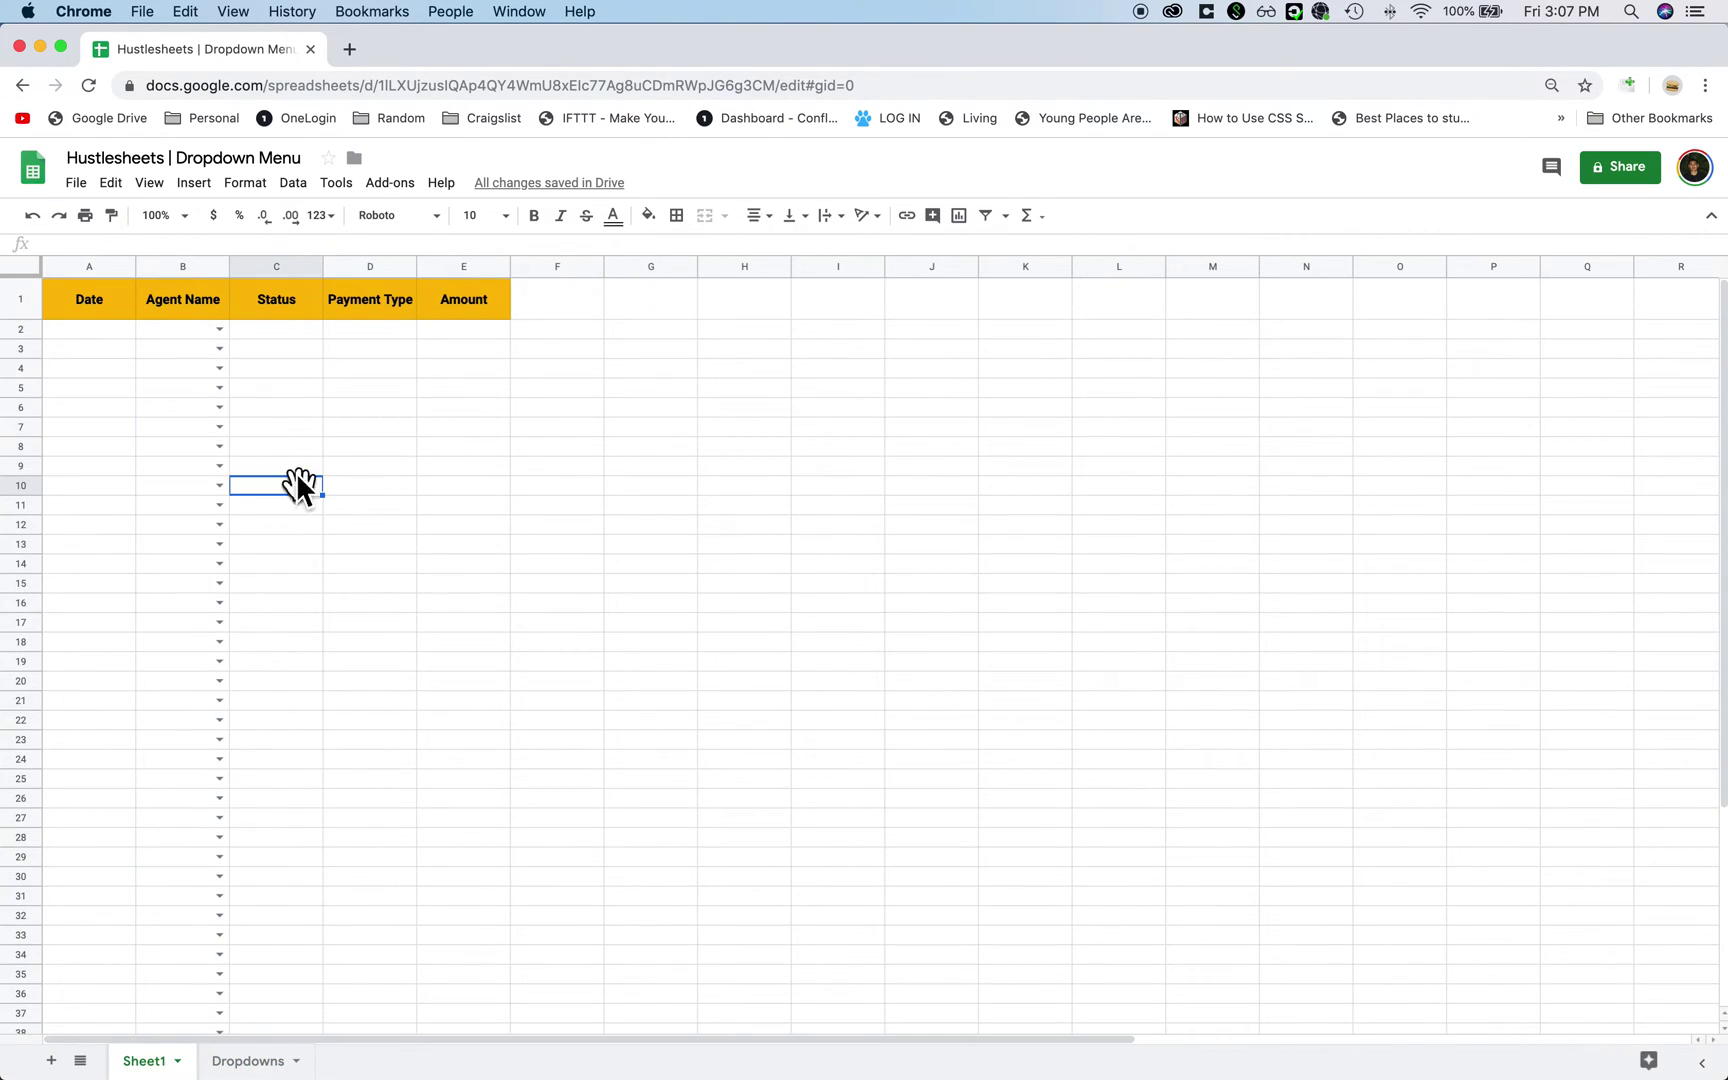
left_click(219, 328)
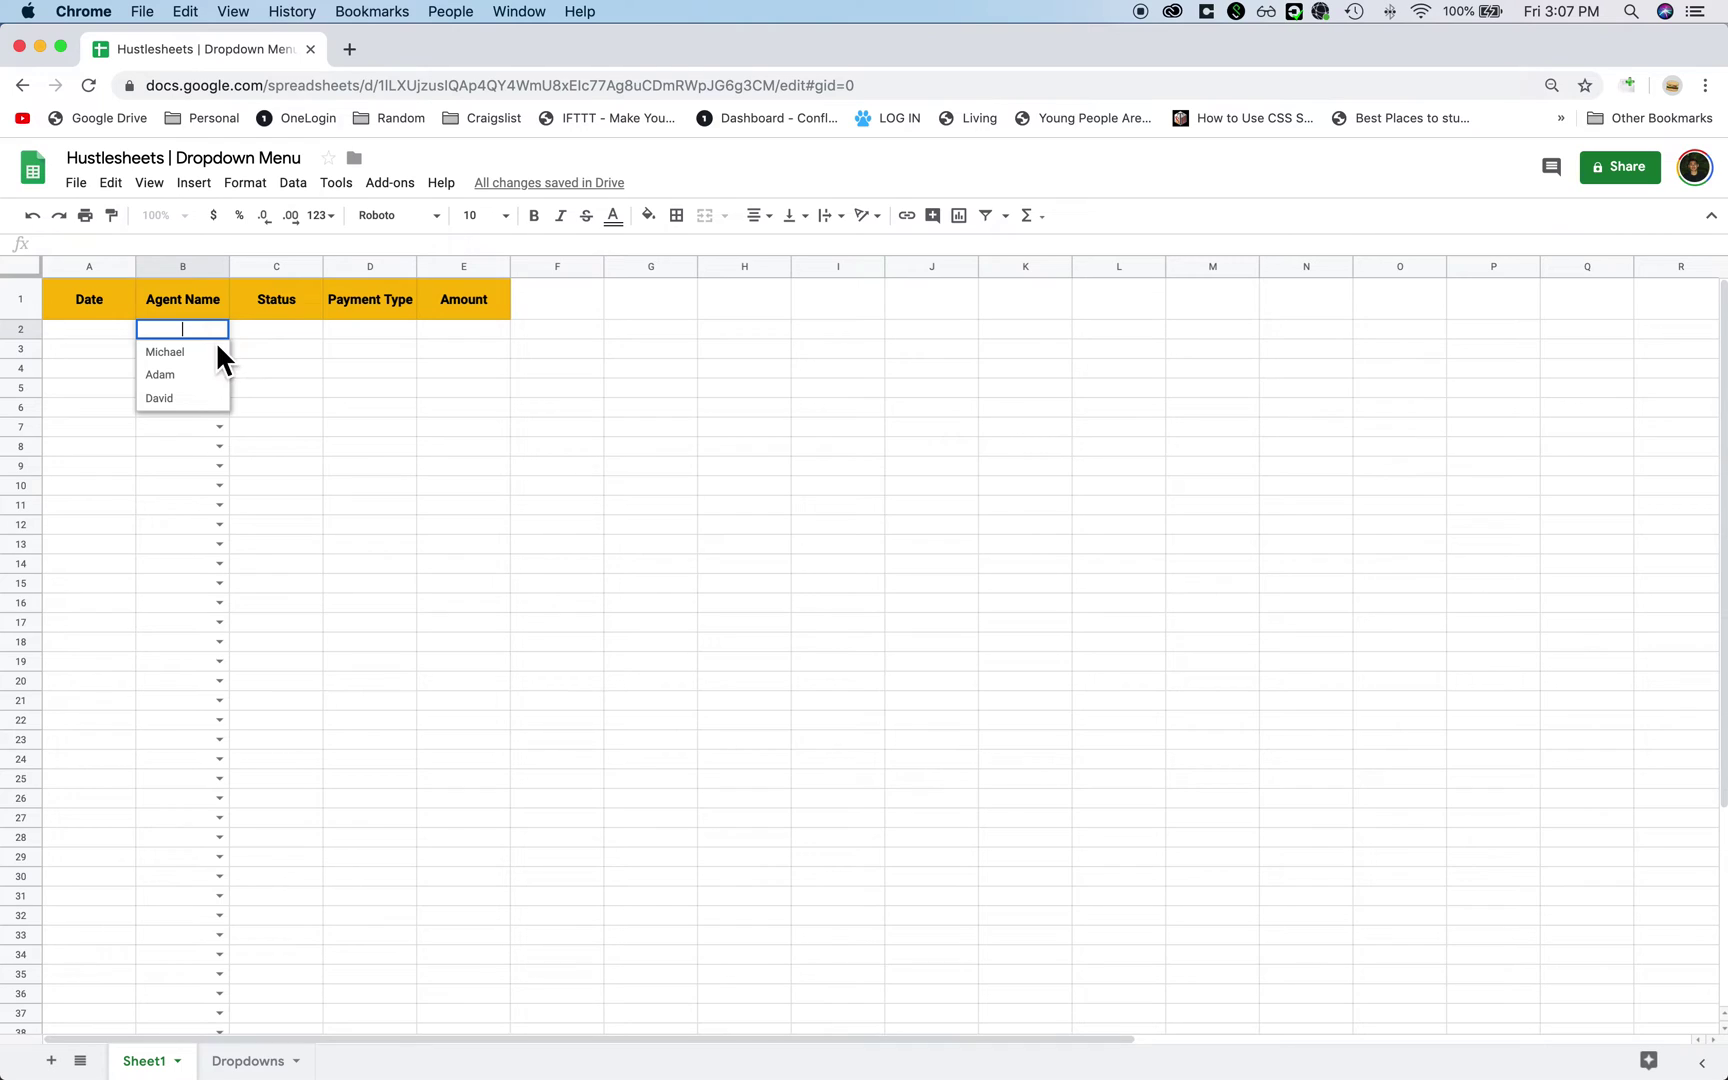
left_click(200, 352)
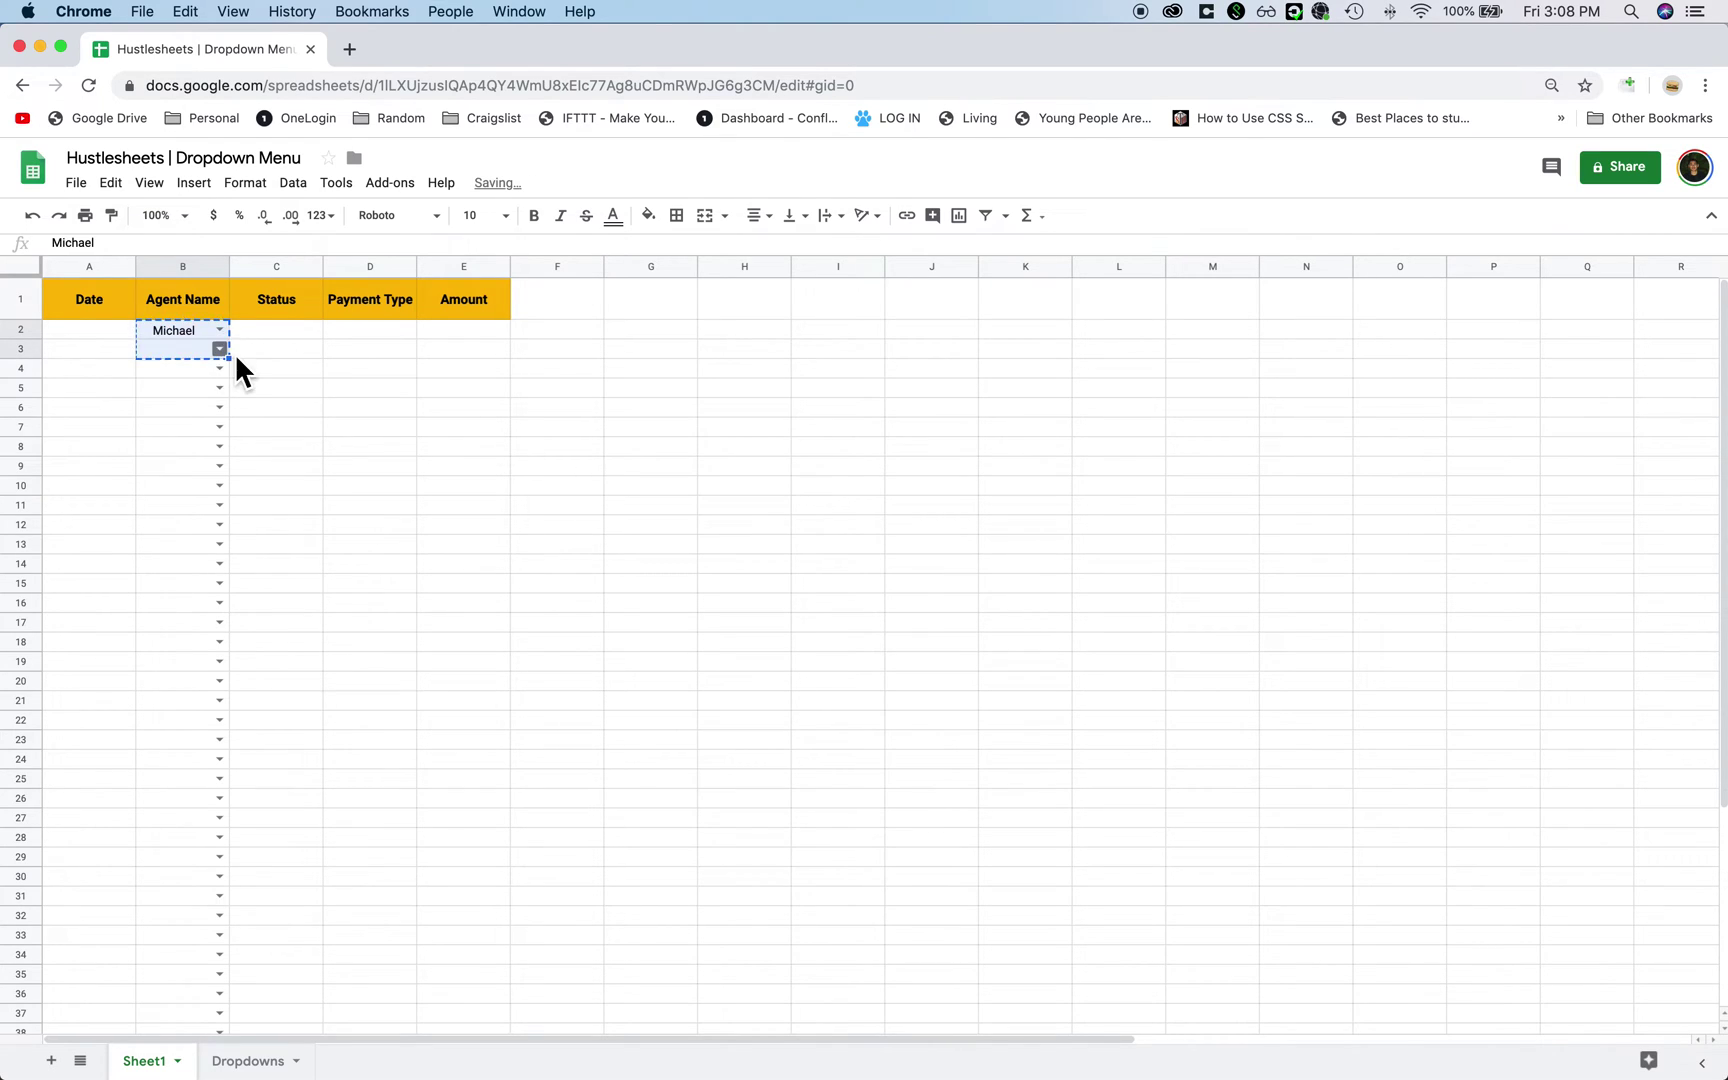
left_click(256, 350)
left_click(219, 348)
left_click(185, 393)
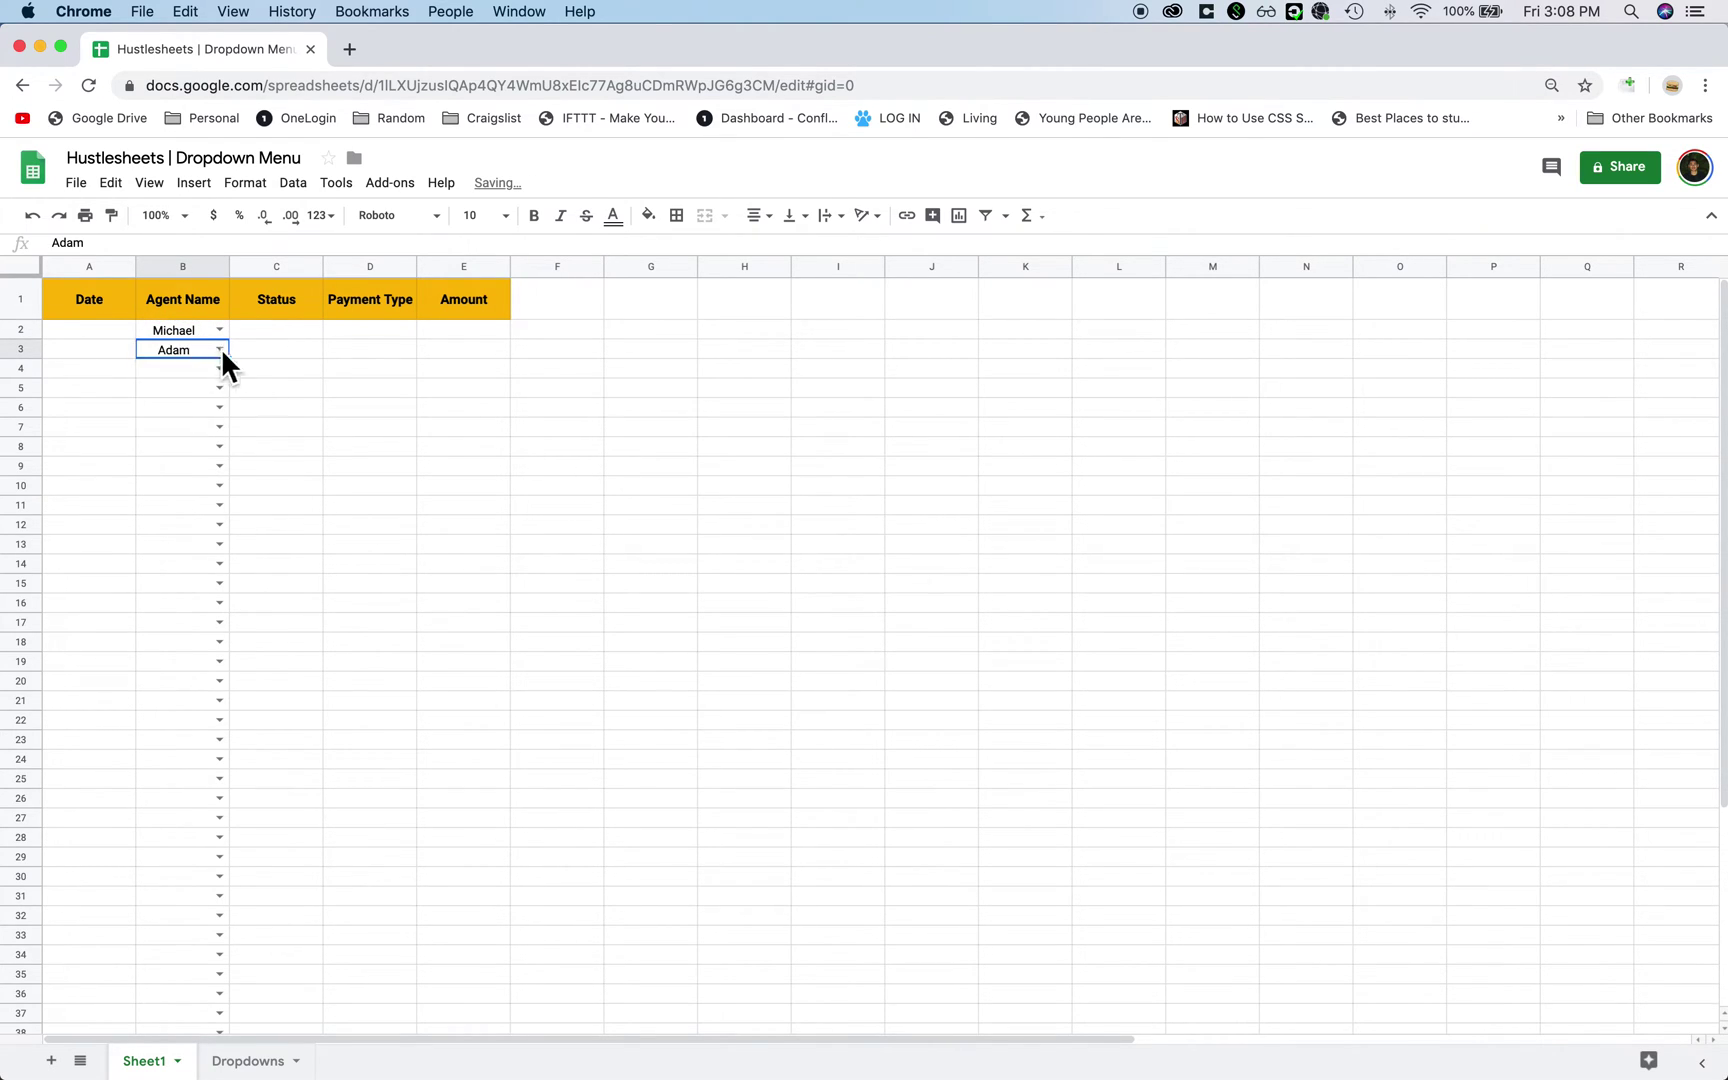
left_click(276, 388)
Step: Look over the Dropdowns tab, return to Sheet1, then reopen Dropdowns
left_click(248, 1060)
left_click(239, 483)
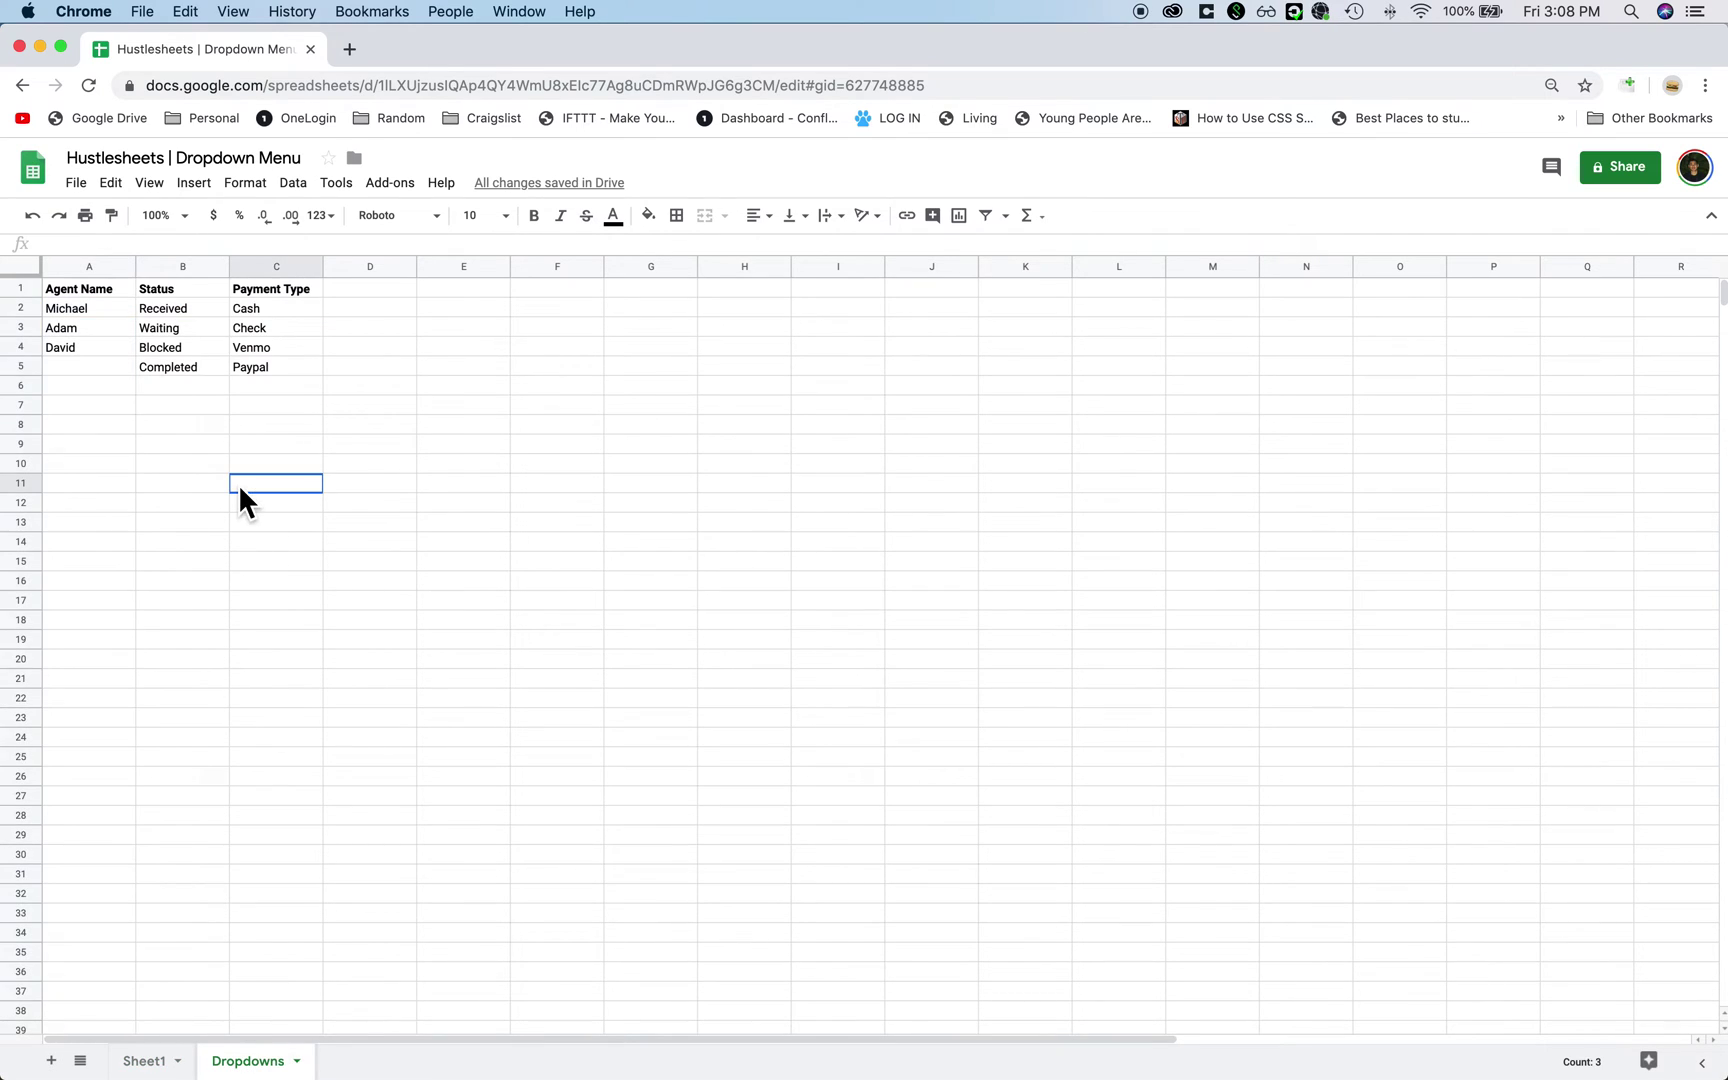
left_click(178, 1058)
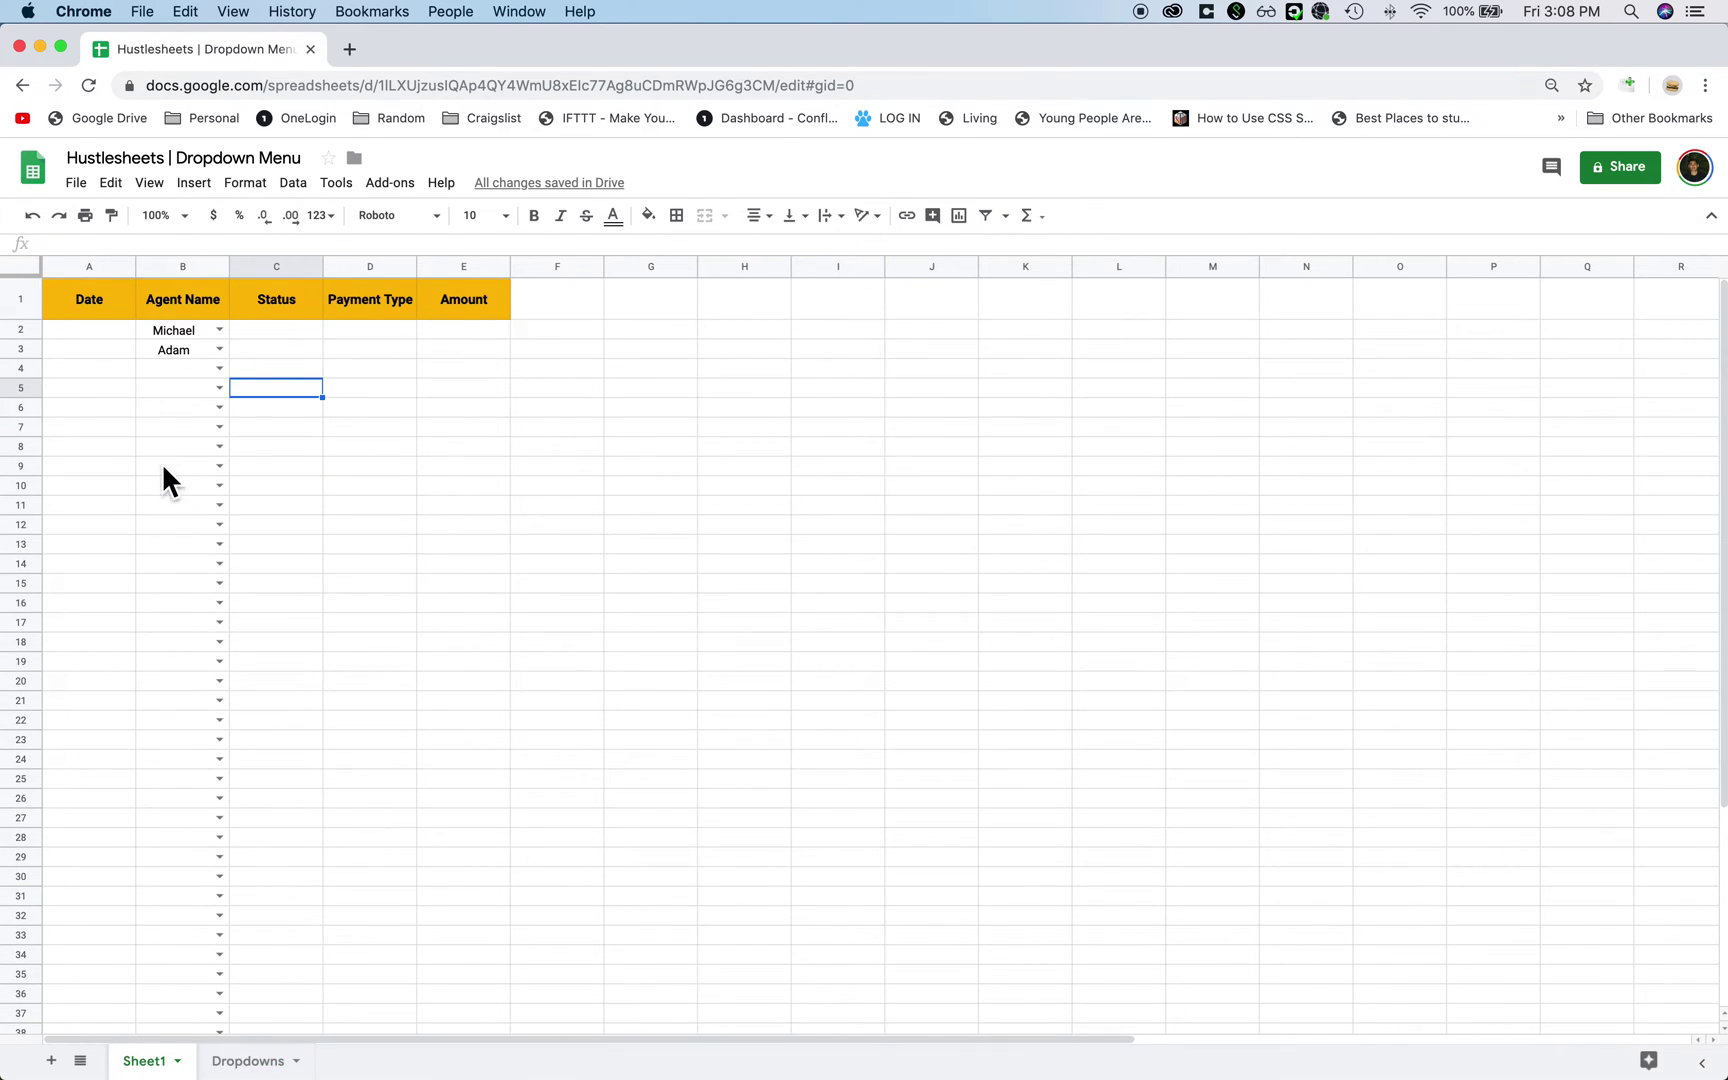
left_click(230, 1068)
Step: Add Kanye, Jon and James to the Dropdowns agent list in A5:A7
left_click(104, 371)
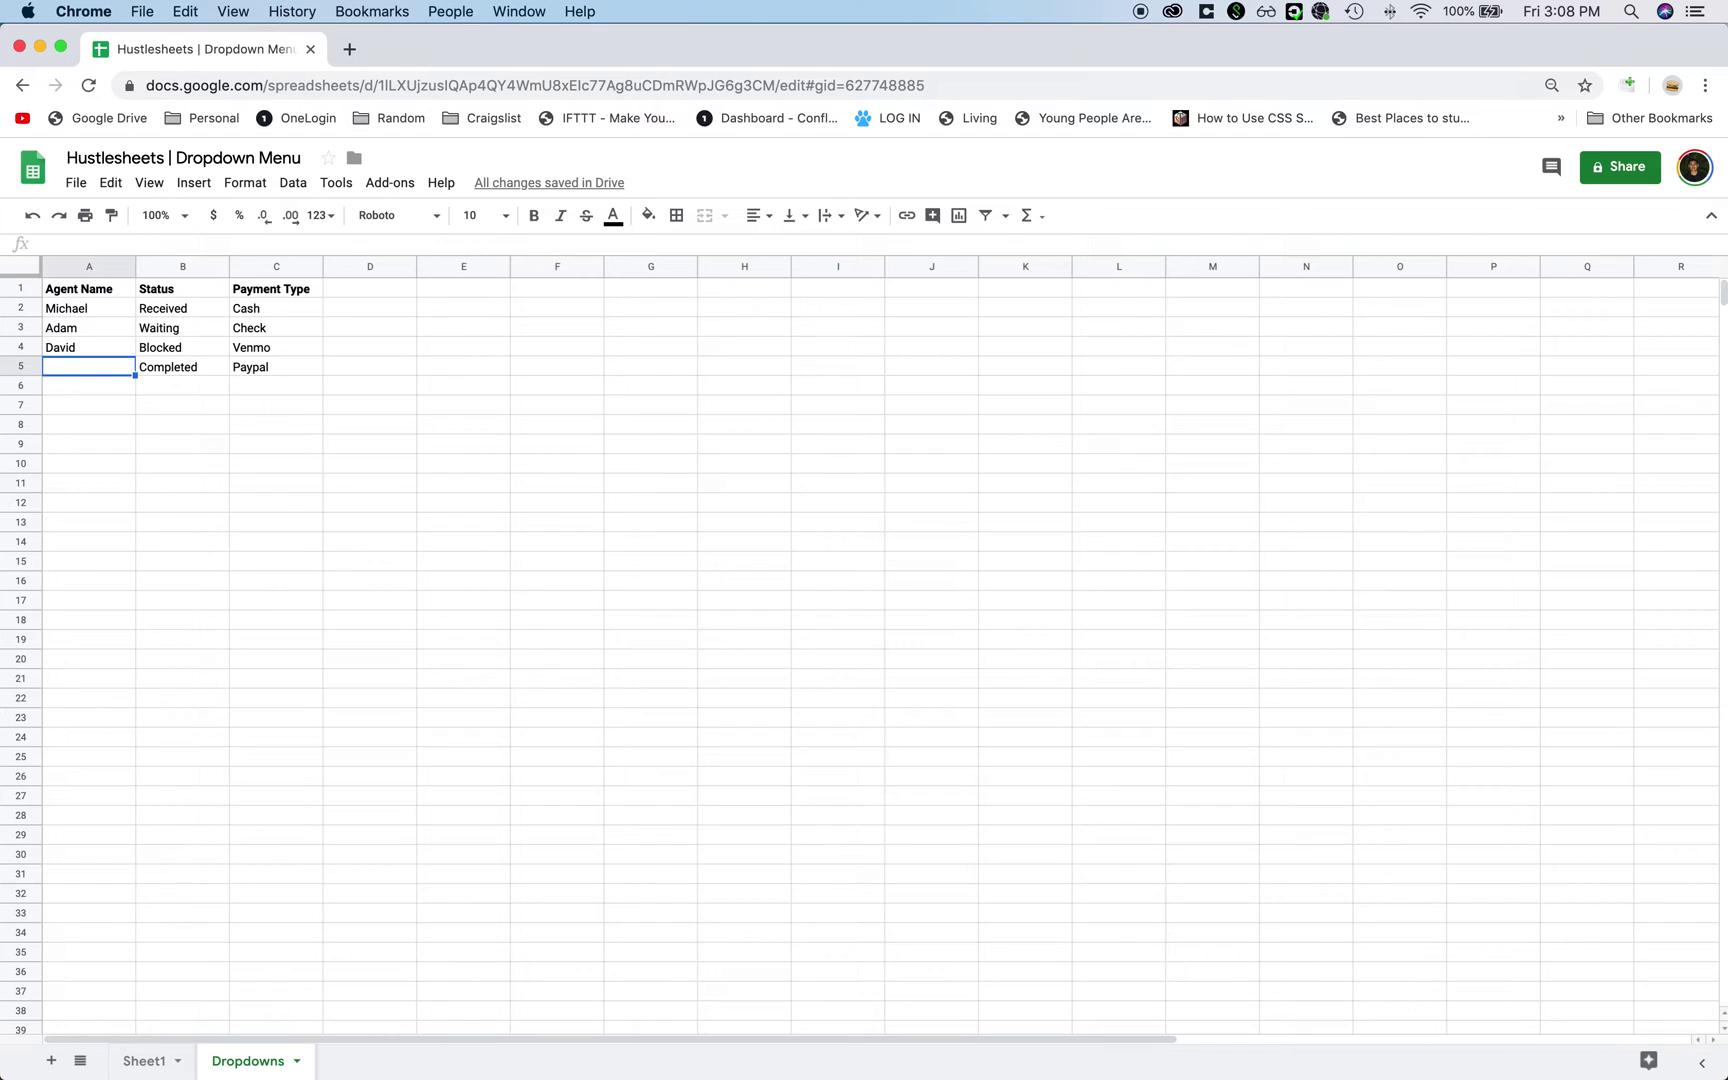
type("Kanye")
key("Return")
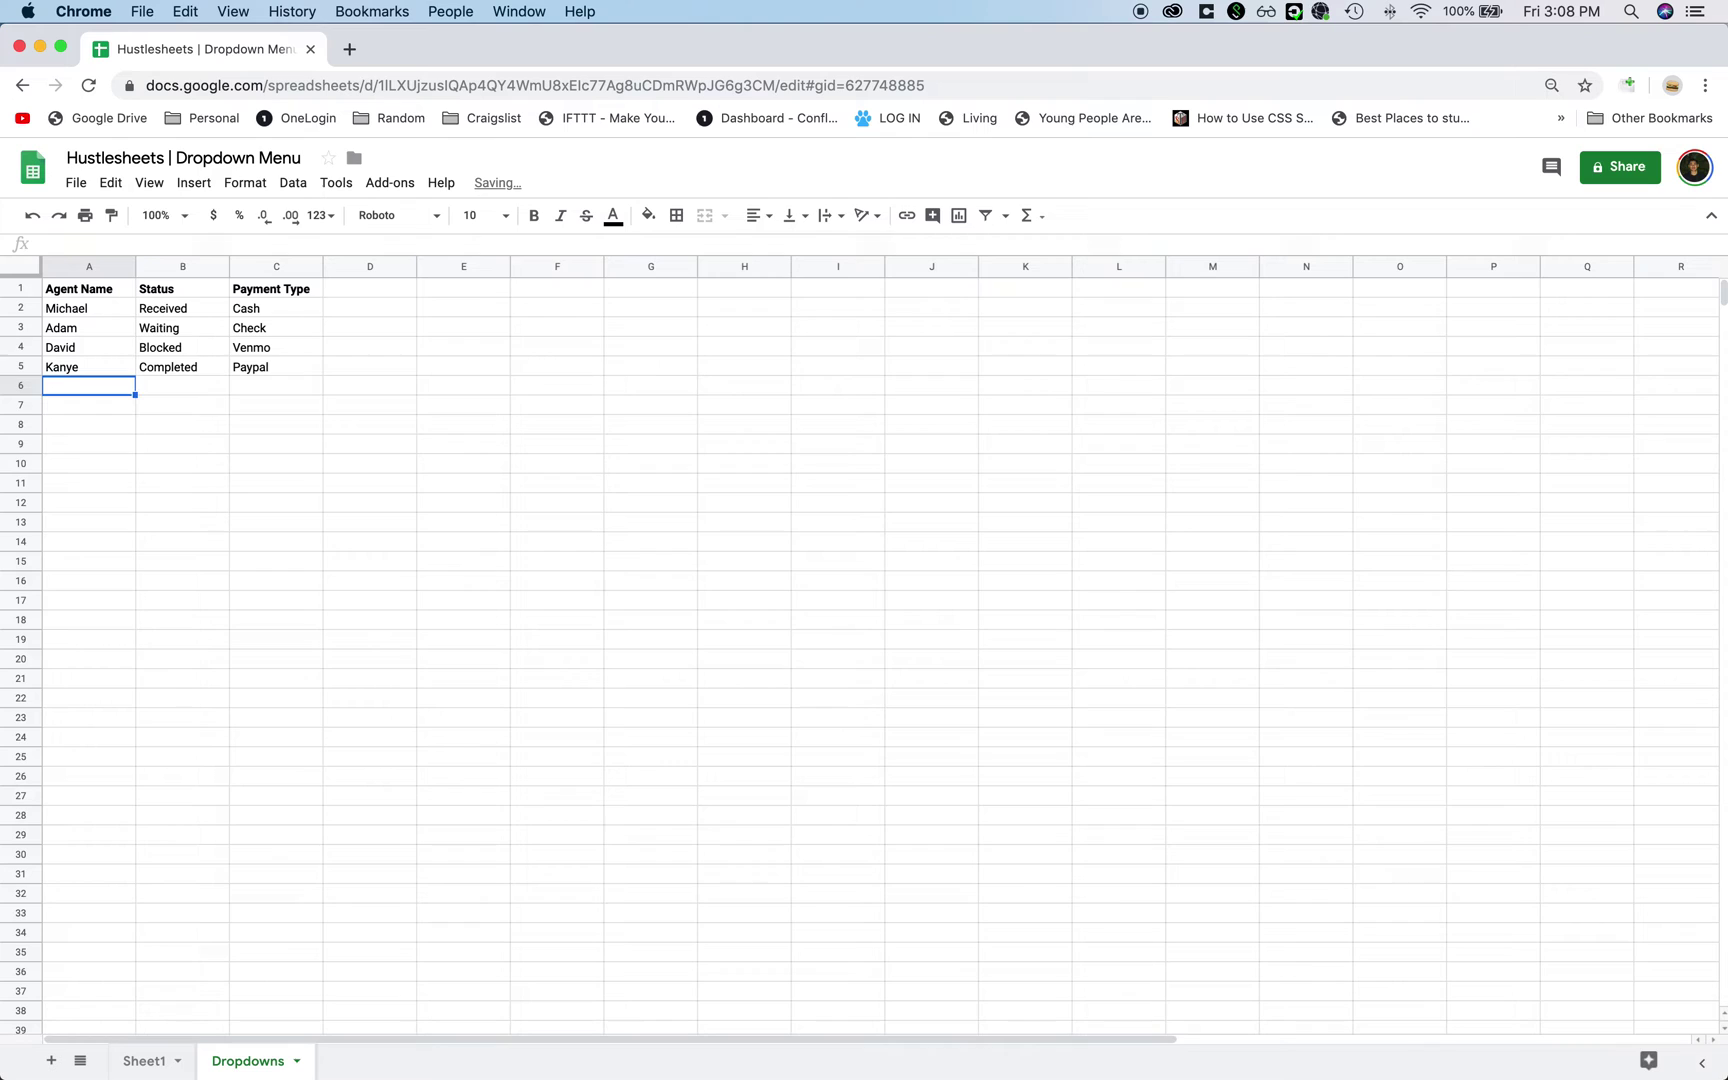
type("Jon")
key("Return")
type("James")
key("Return")
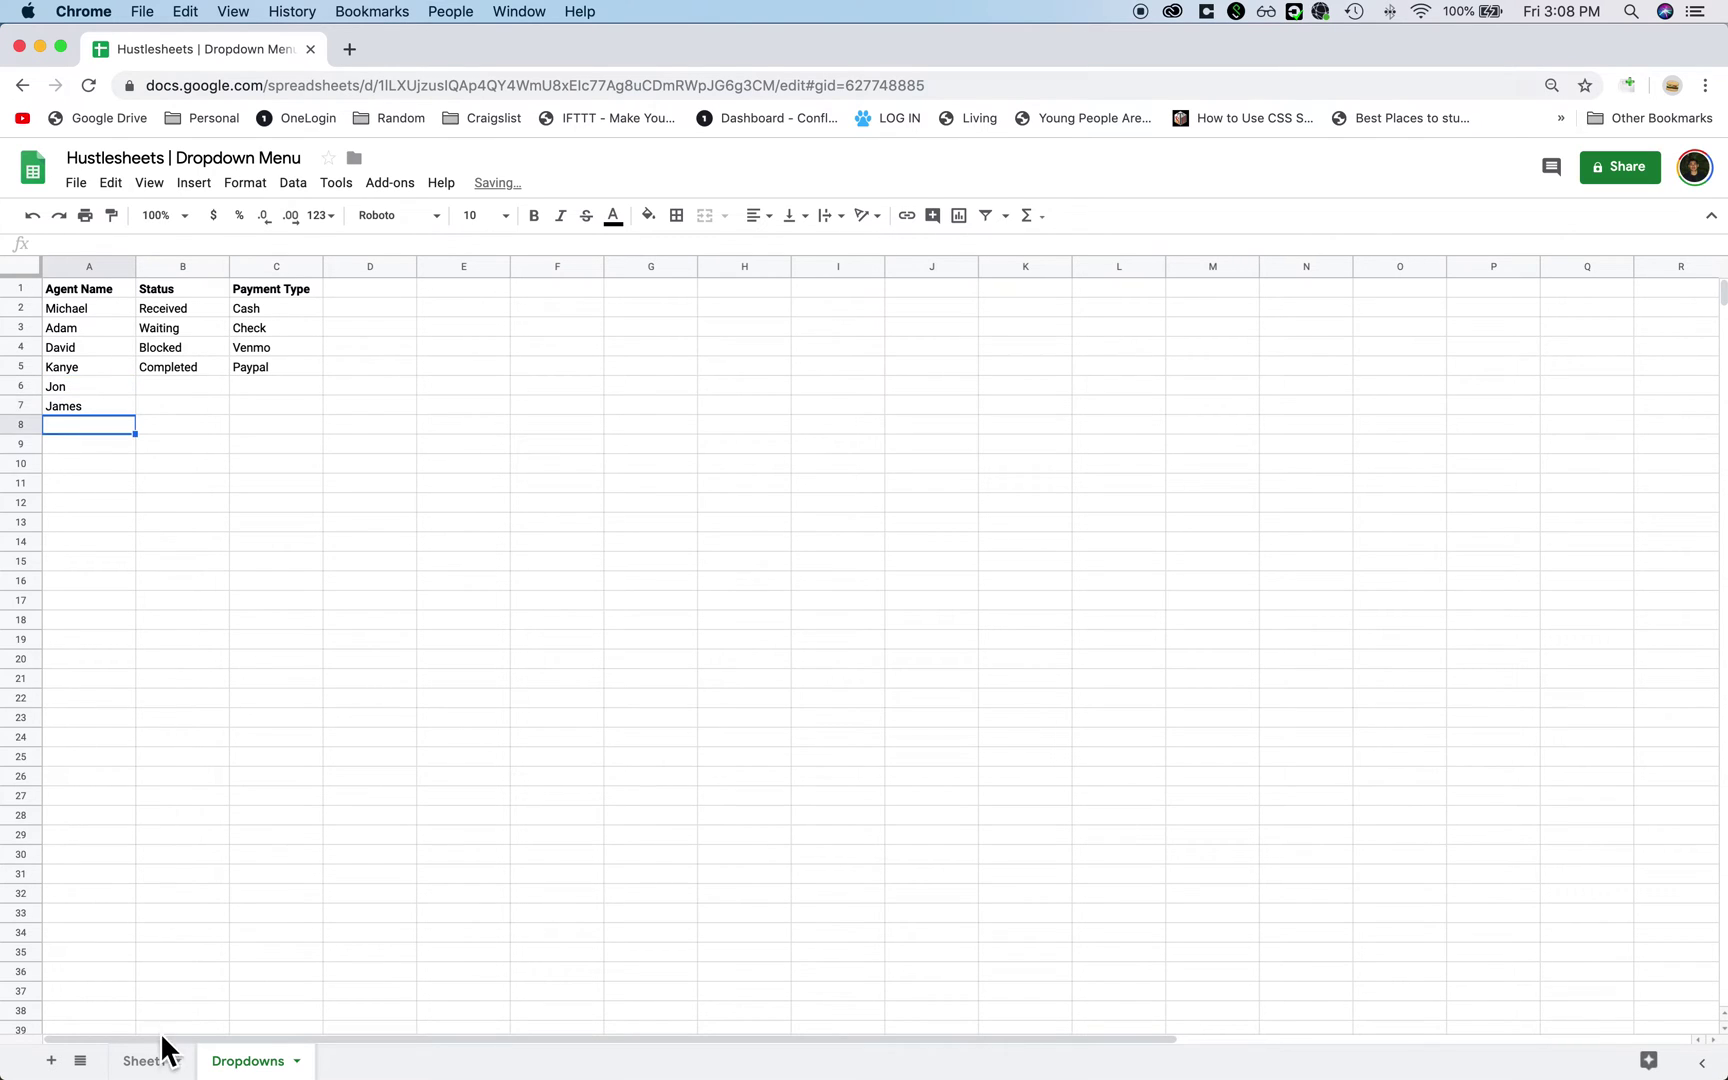
Step: Check that Sheet1's B4 agent dropdown now shows the new names
left_click(145, 1060)
left_click(128, 392)
left_click(217, 369)
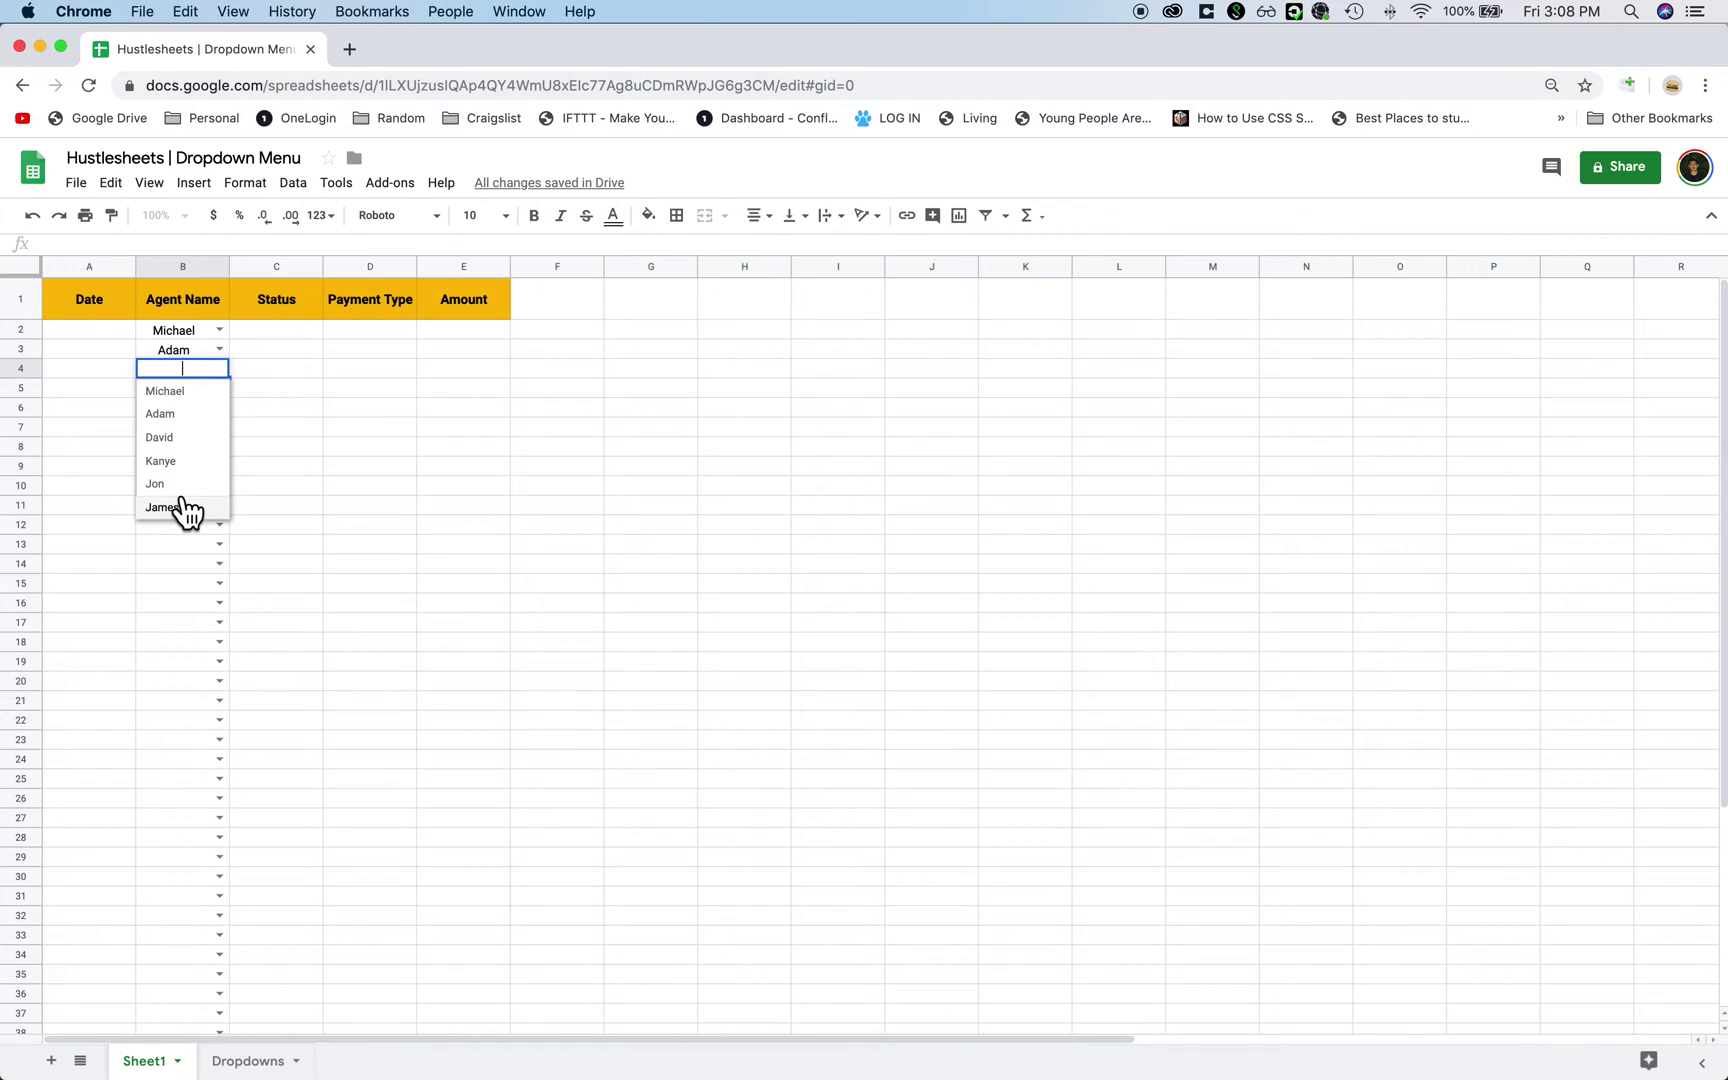
left_click(301, 884)
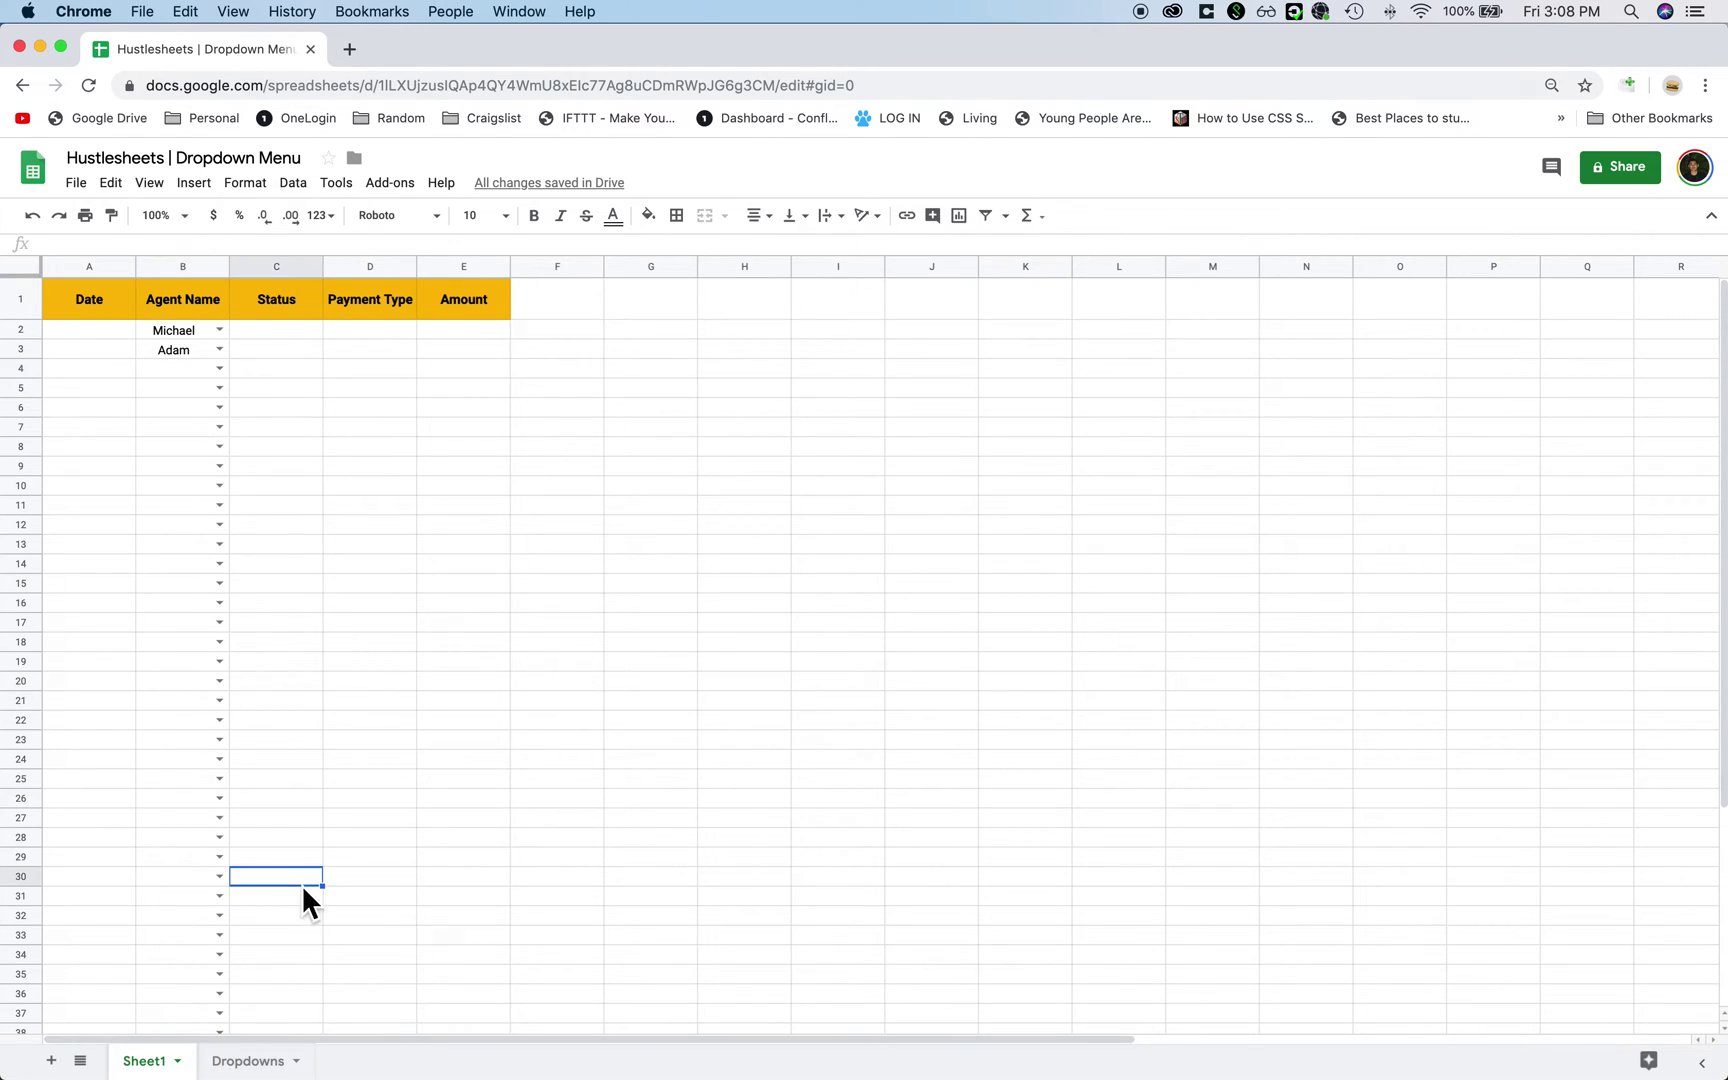
Step: Delete Adam from Dropdowns A3 and confirm he is gone from Sheet1's B3 dropdown
left_click(247, 1060)
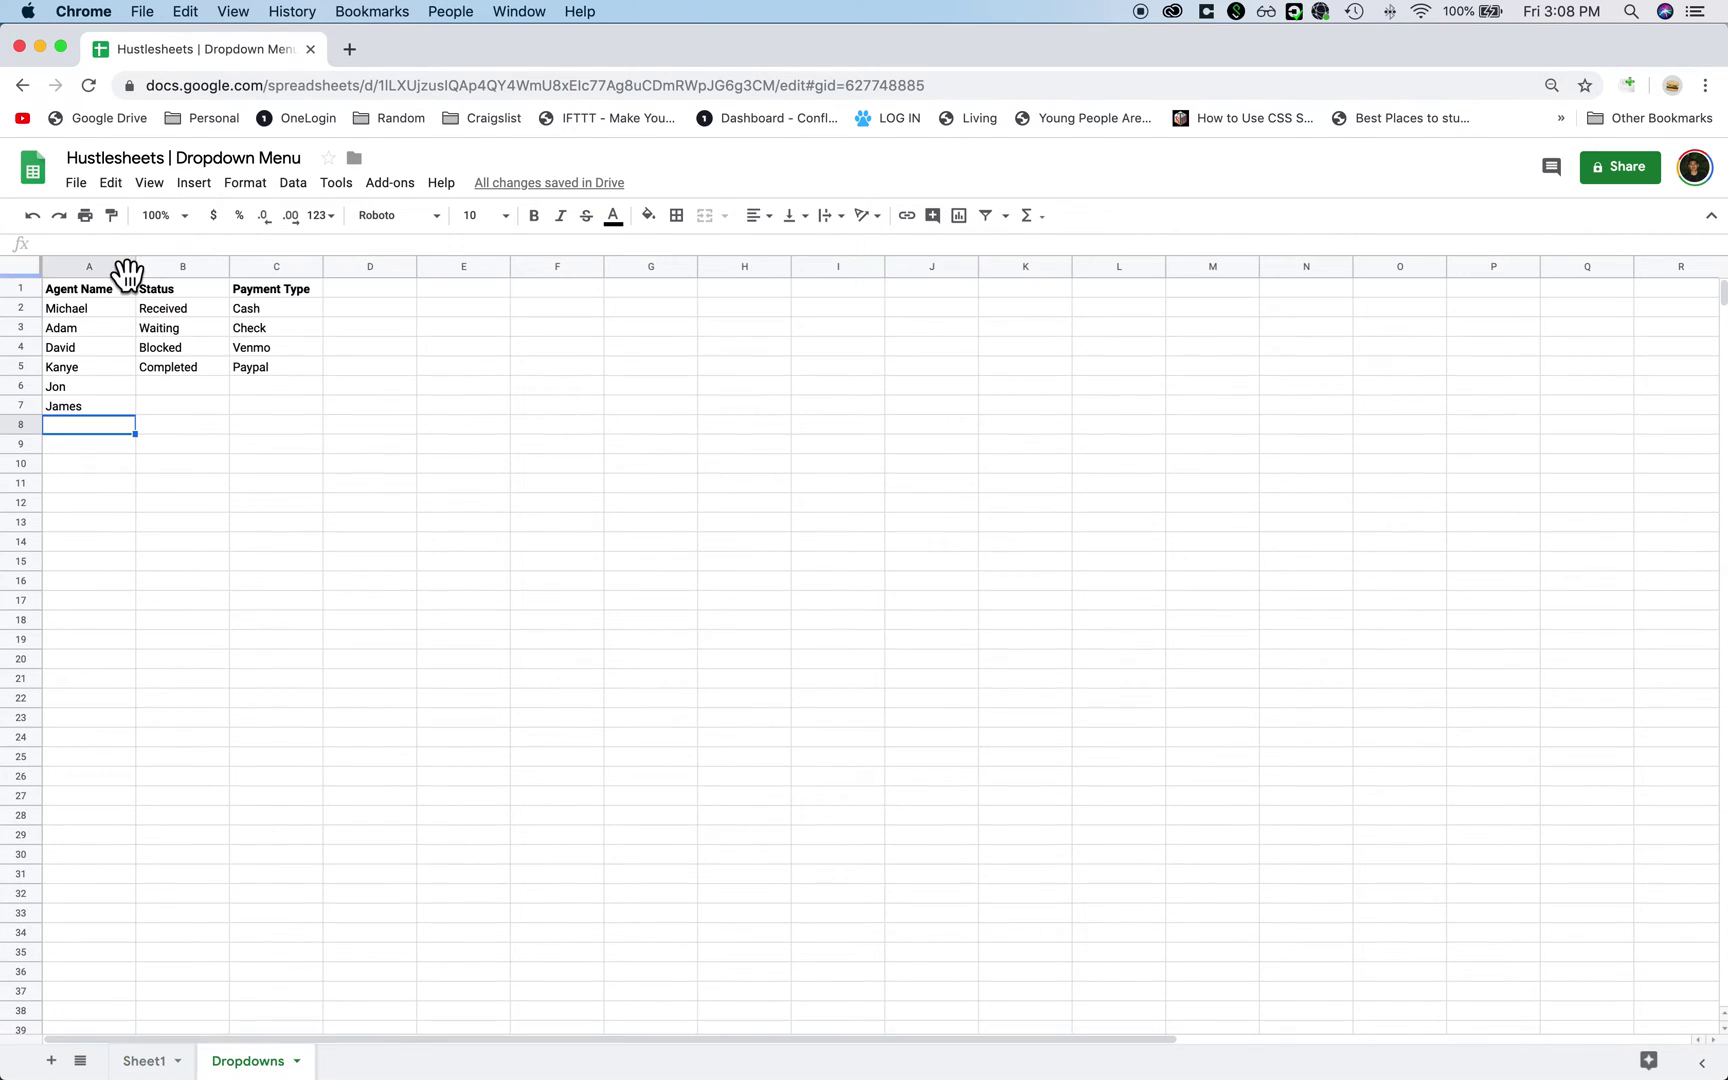
left_click(107, 327)
key("BackSpace")
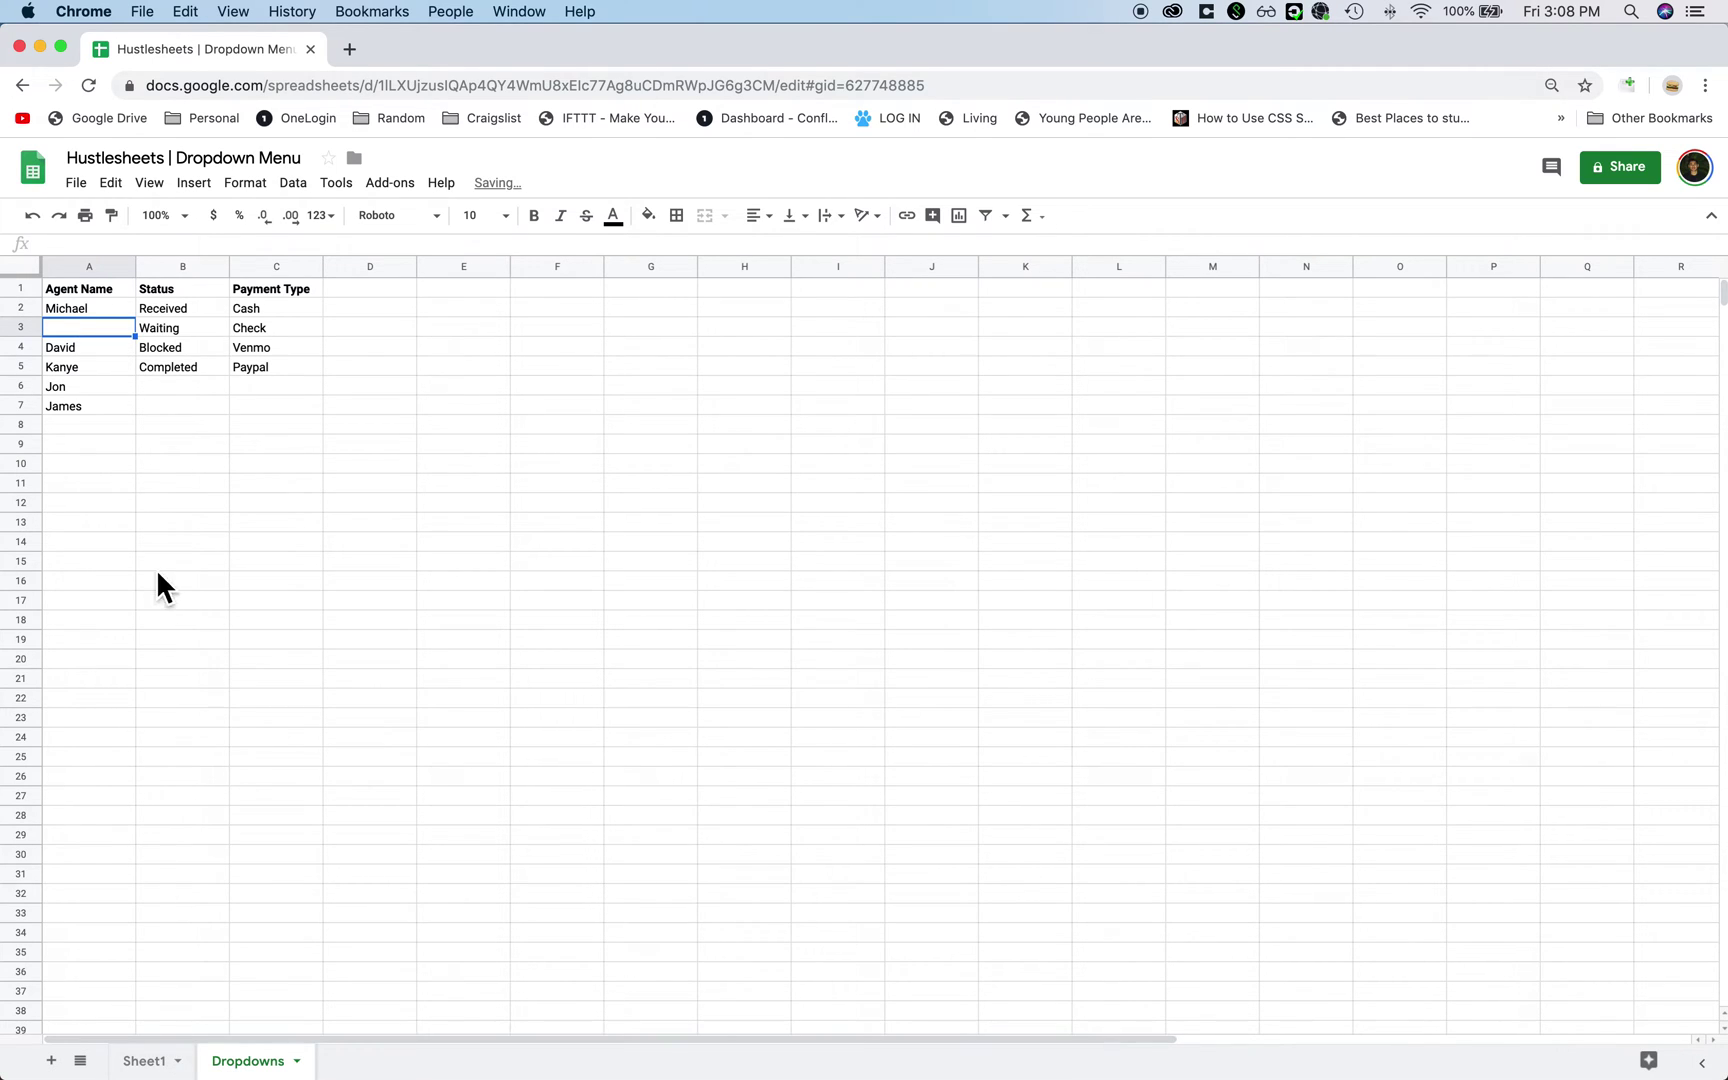
left_click(144, 1060)
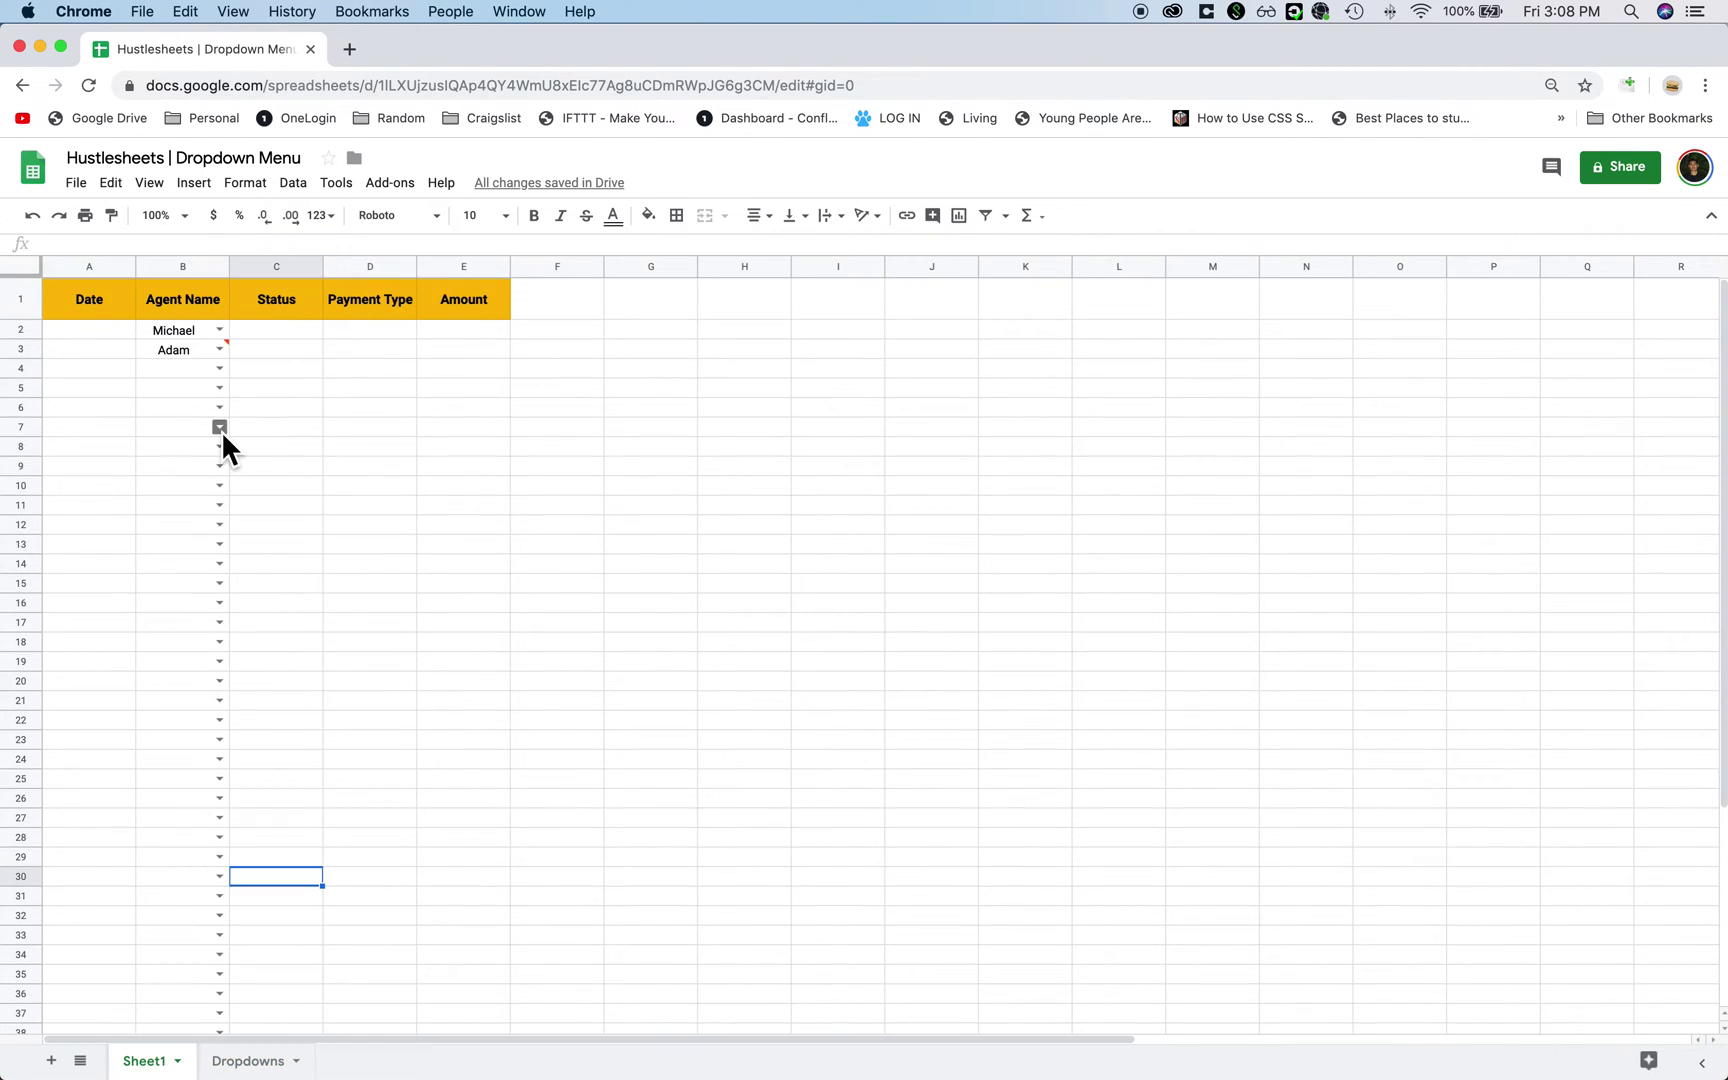
left_click(220, 350)
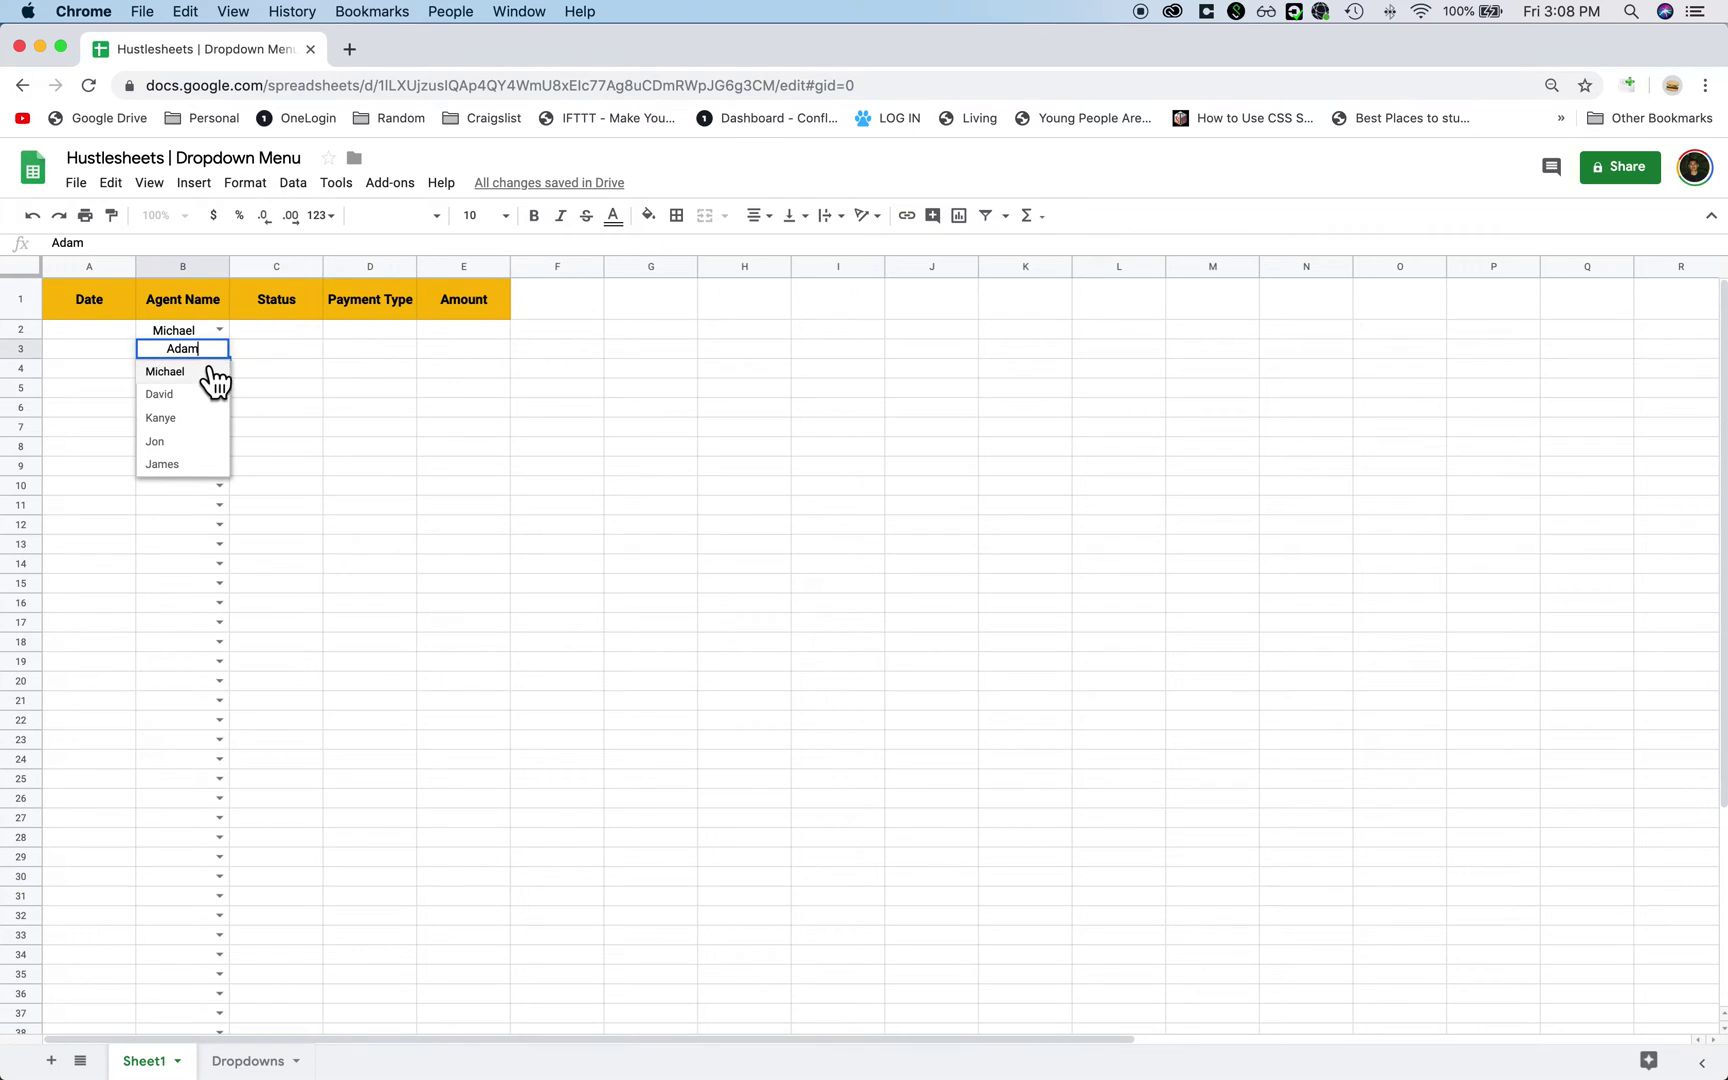
left_click(280, 372)
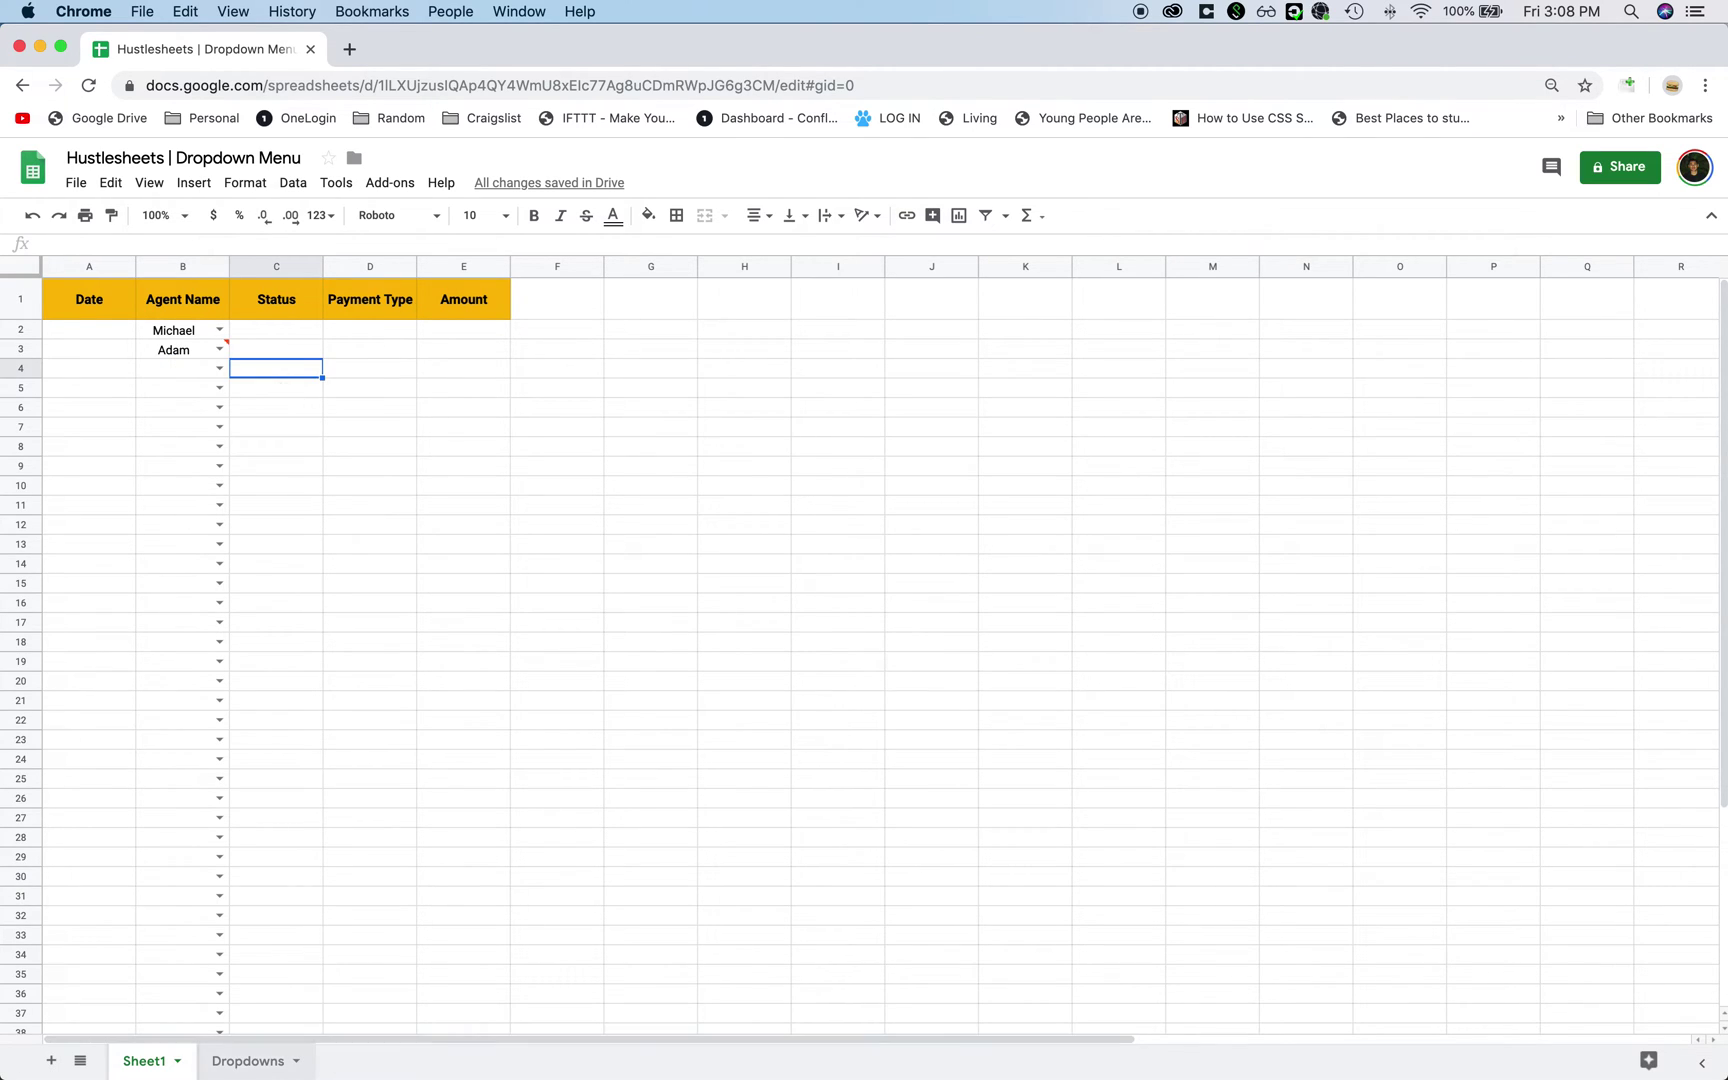
left_click(255, 1061)
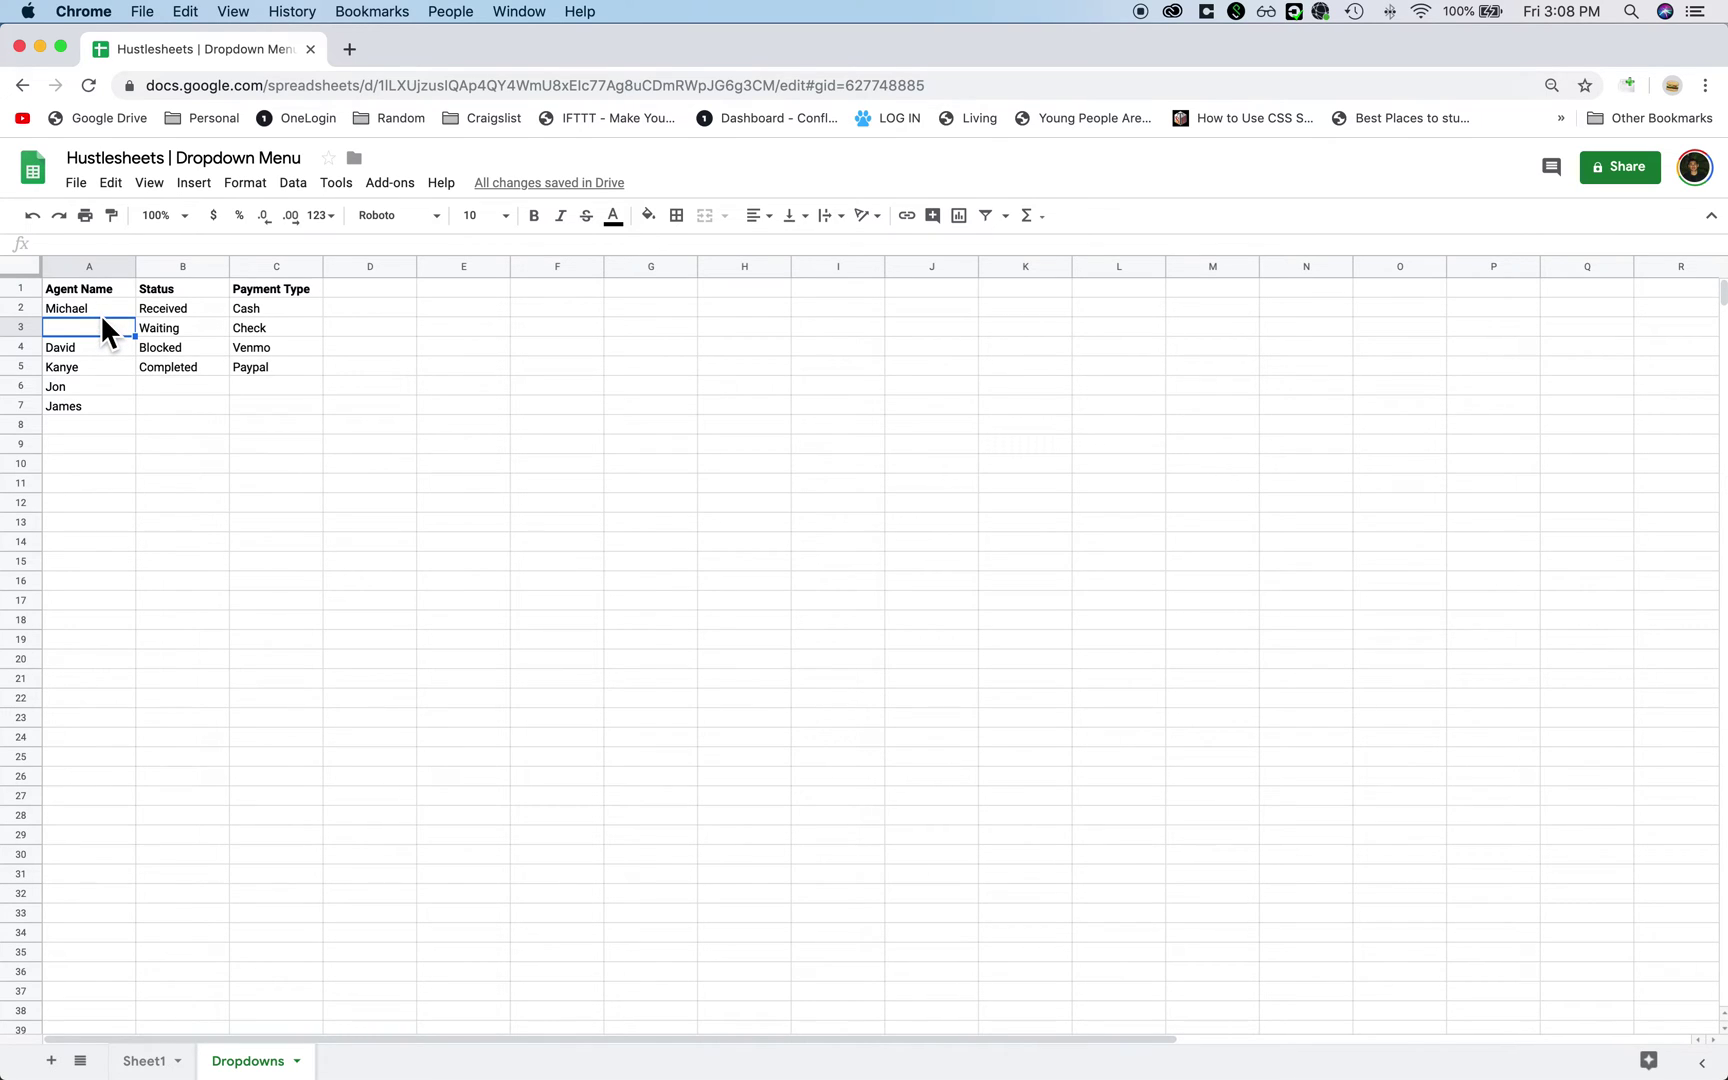
Step: Sort the agent names in Dropdowns A2:A12 A→Z, then go back to Sheet1
left_click_drag(100, 313, 76, 508)
right_click(139, 398)
right_click(107, 315)
left_click(81, 312)
right_click(103, 356)
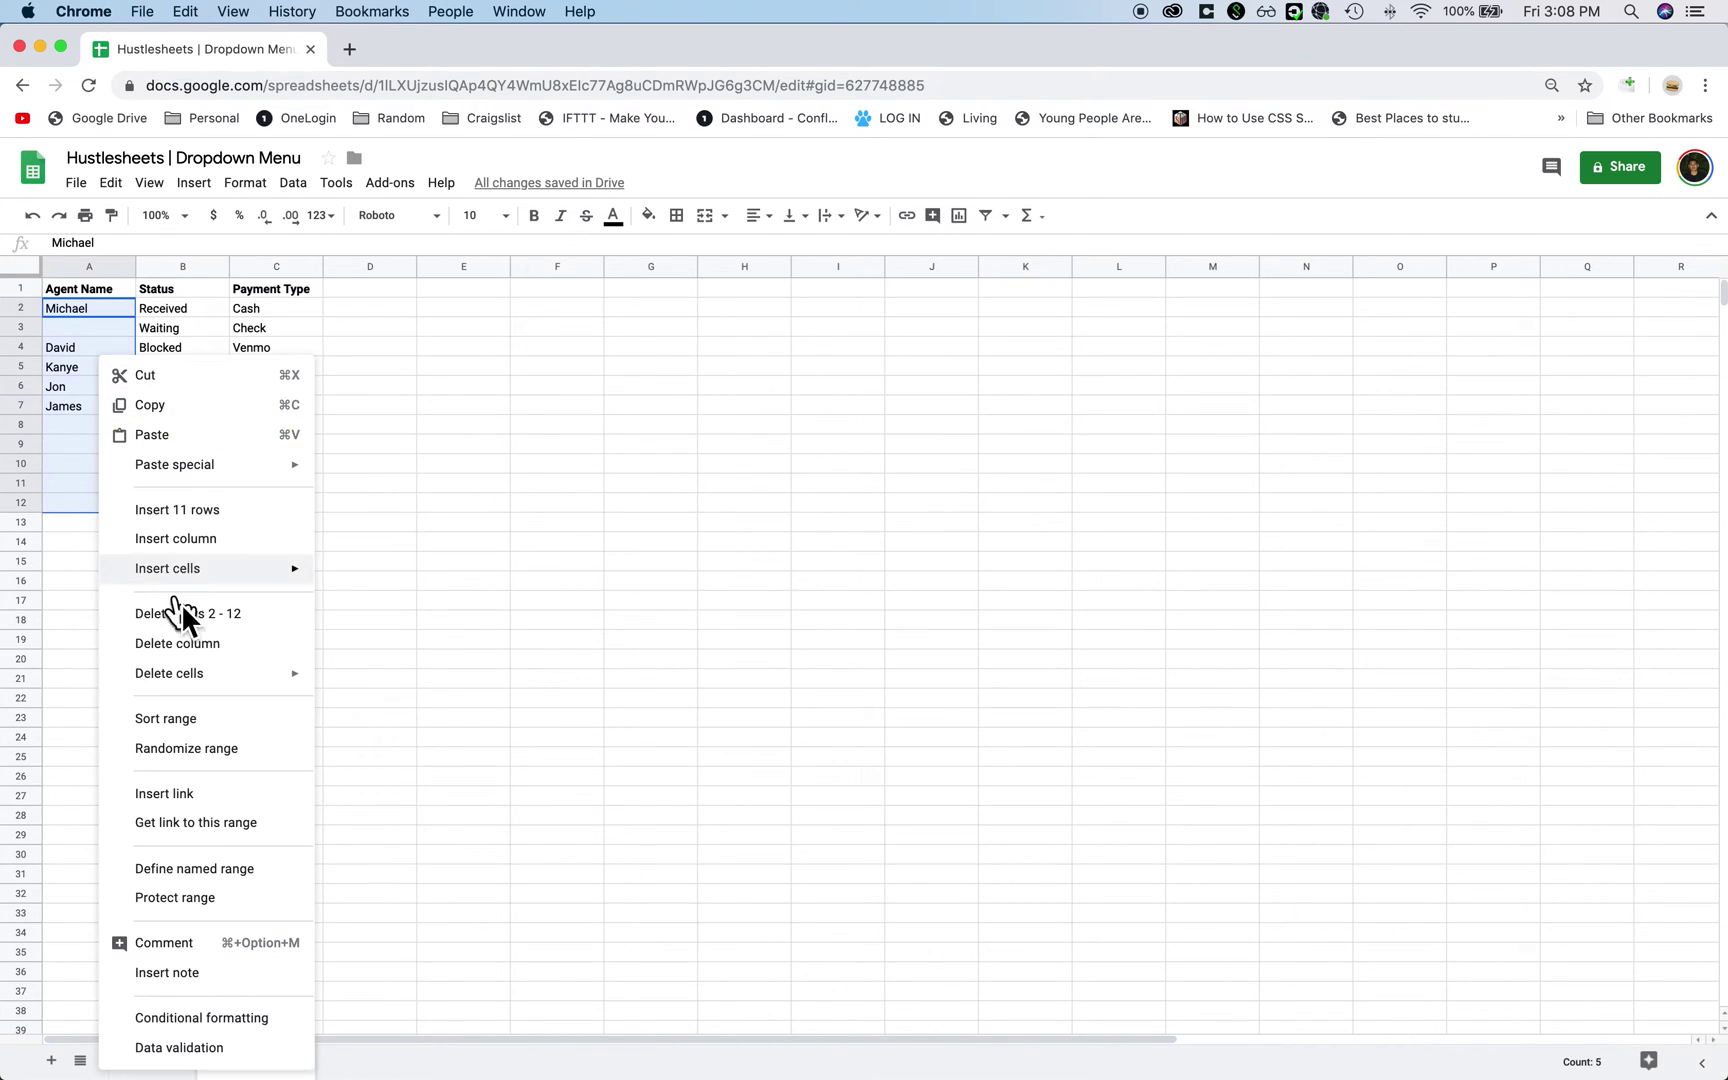
left_click(231, 717)
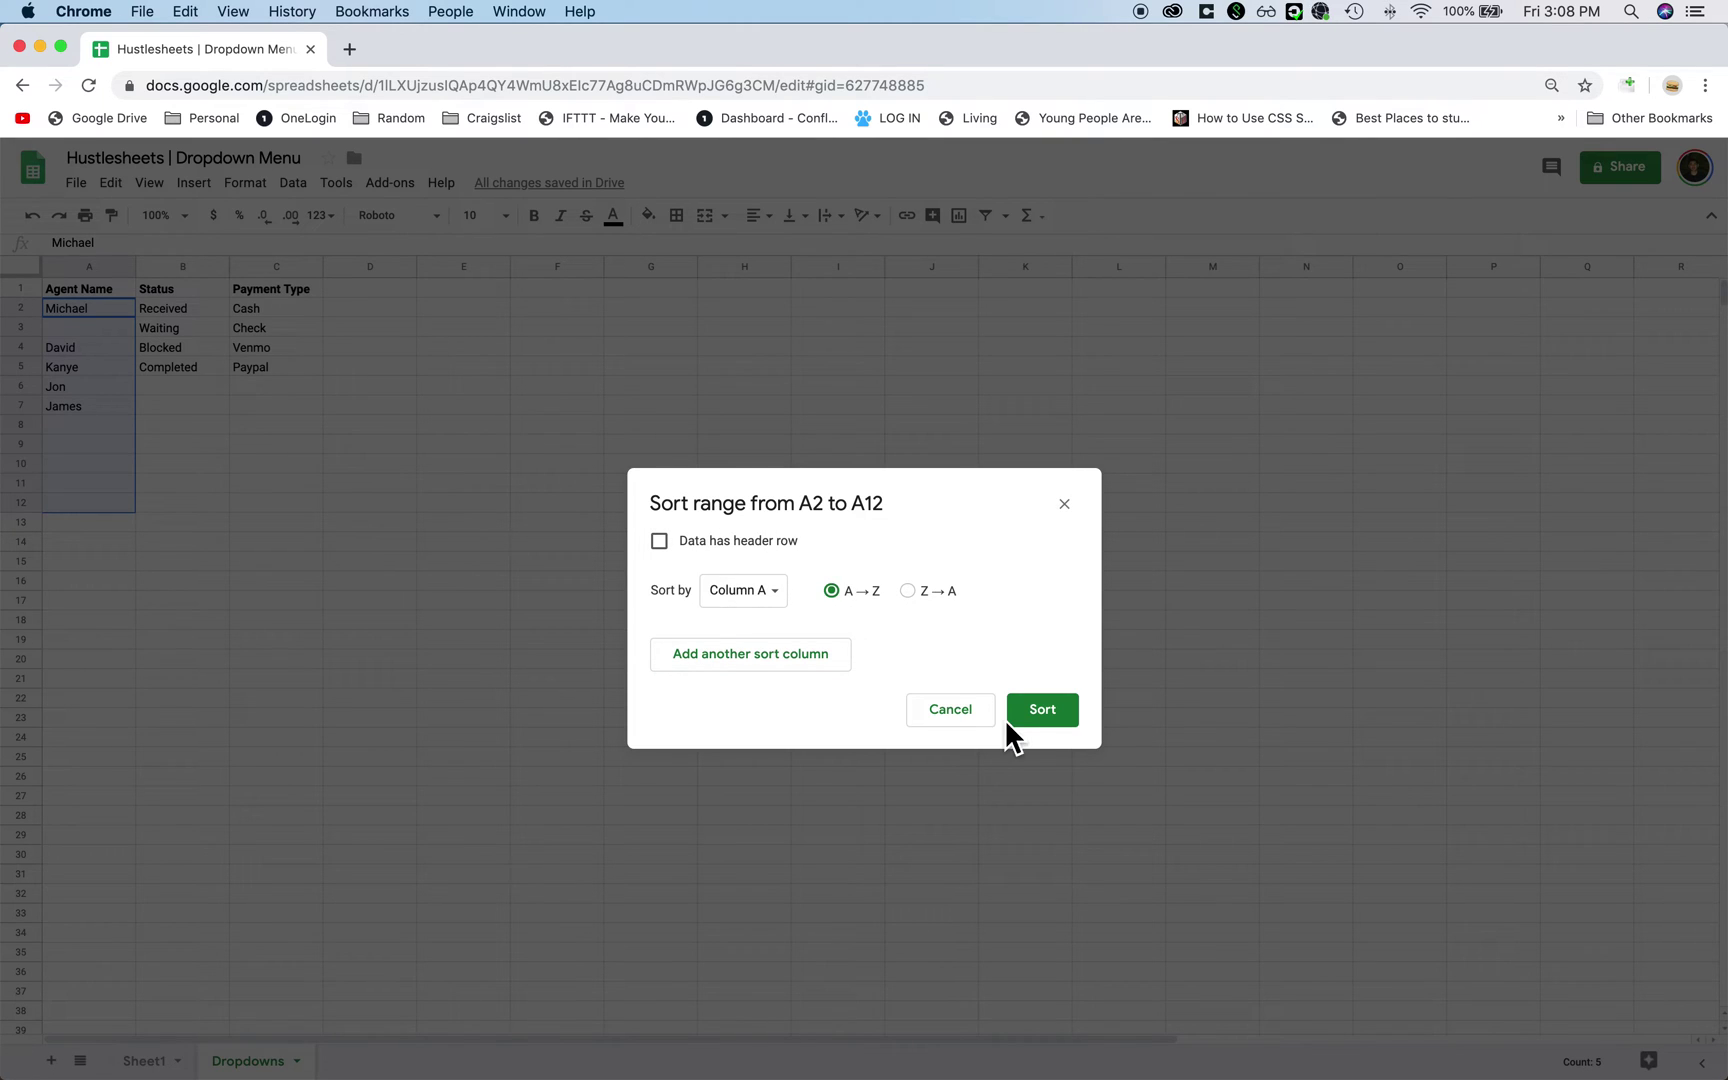
left_click(1042, 712)
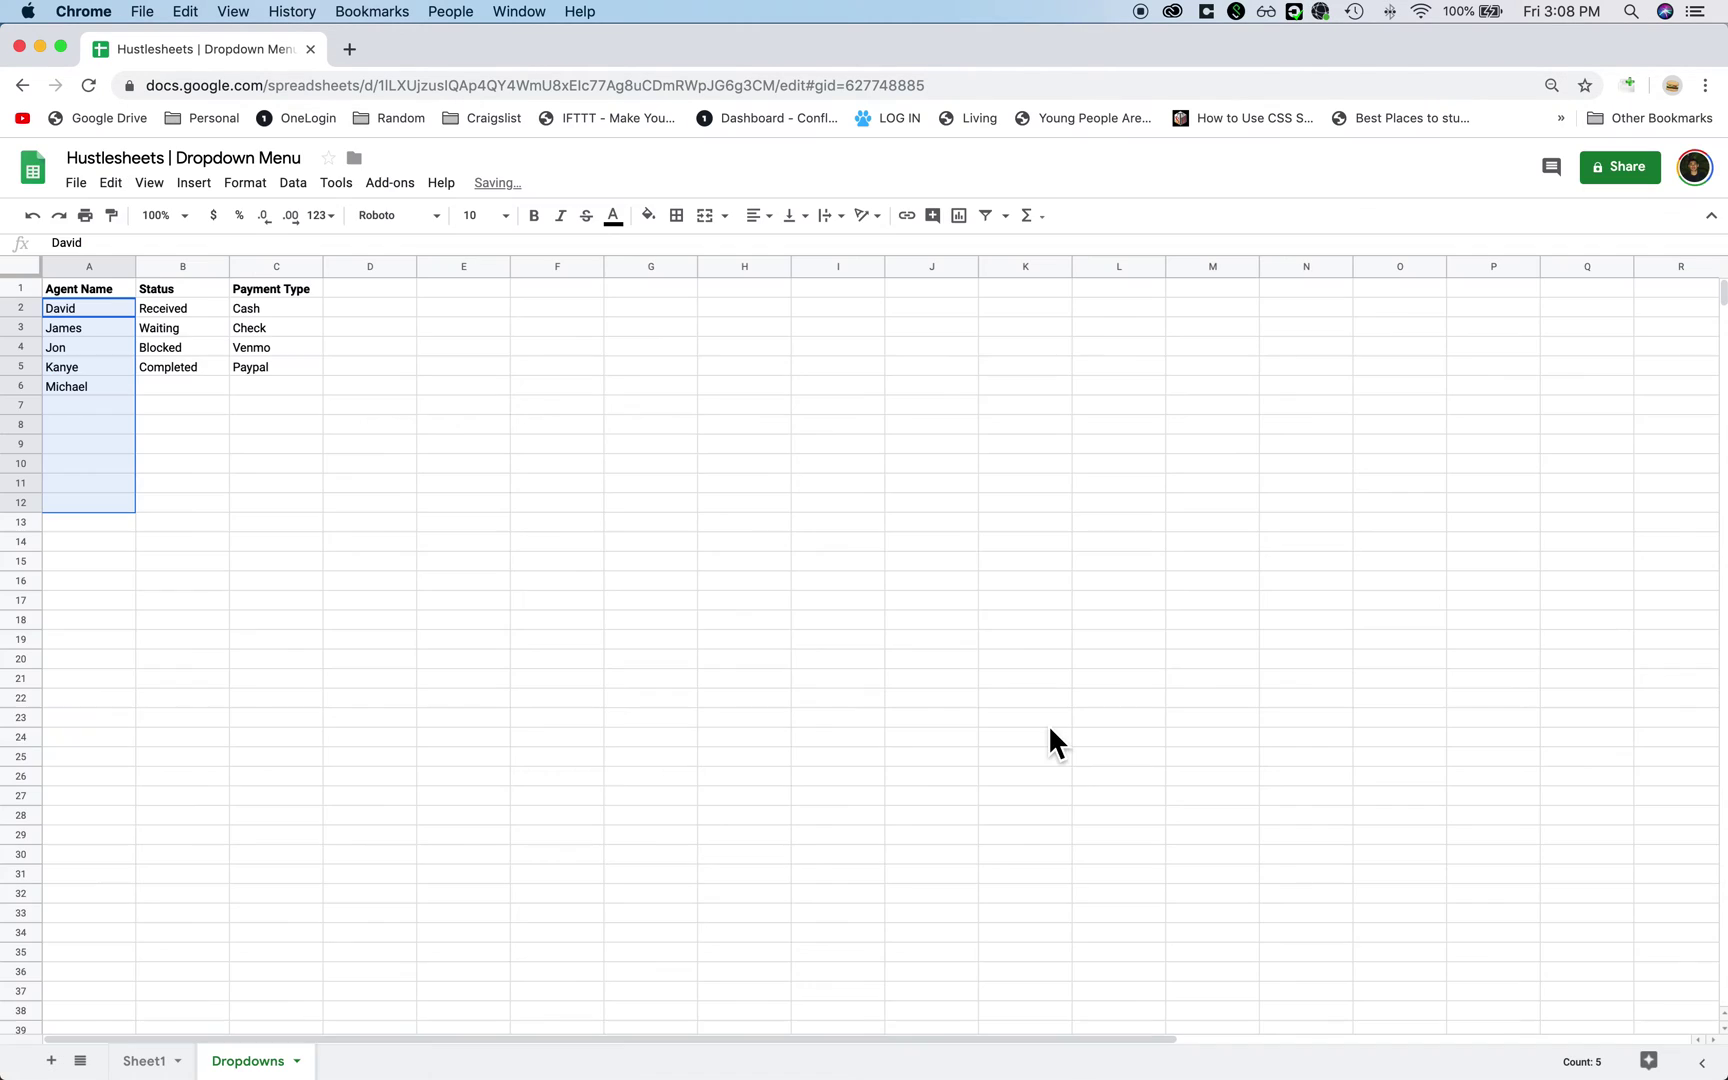
left_click(165, 1061)
left_click(157, 369)
Step: Delete the Michael and Adam test rows from Sheet1's Agent Name column
left_click(220, 331)
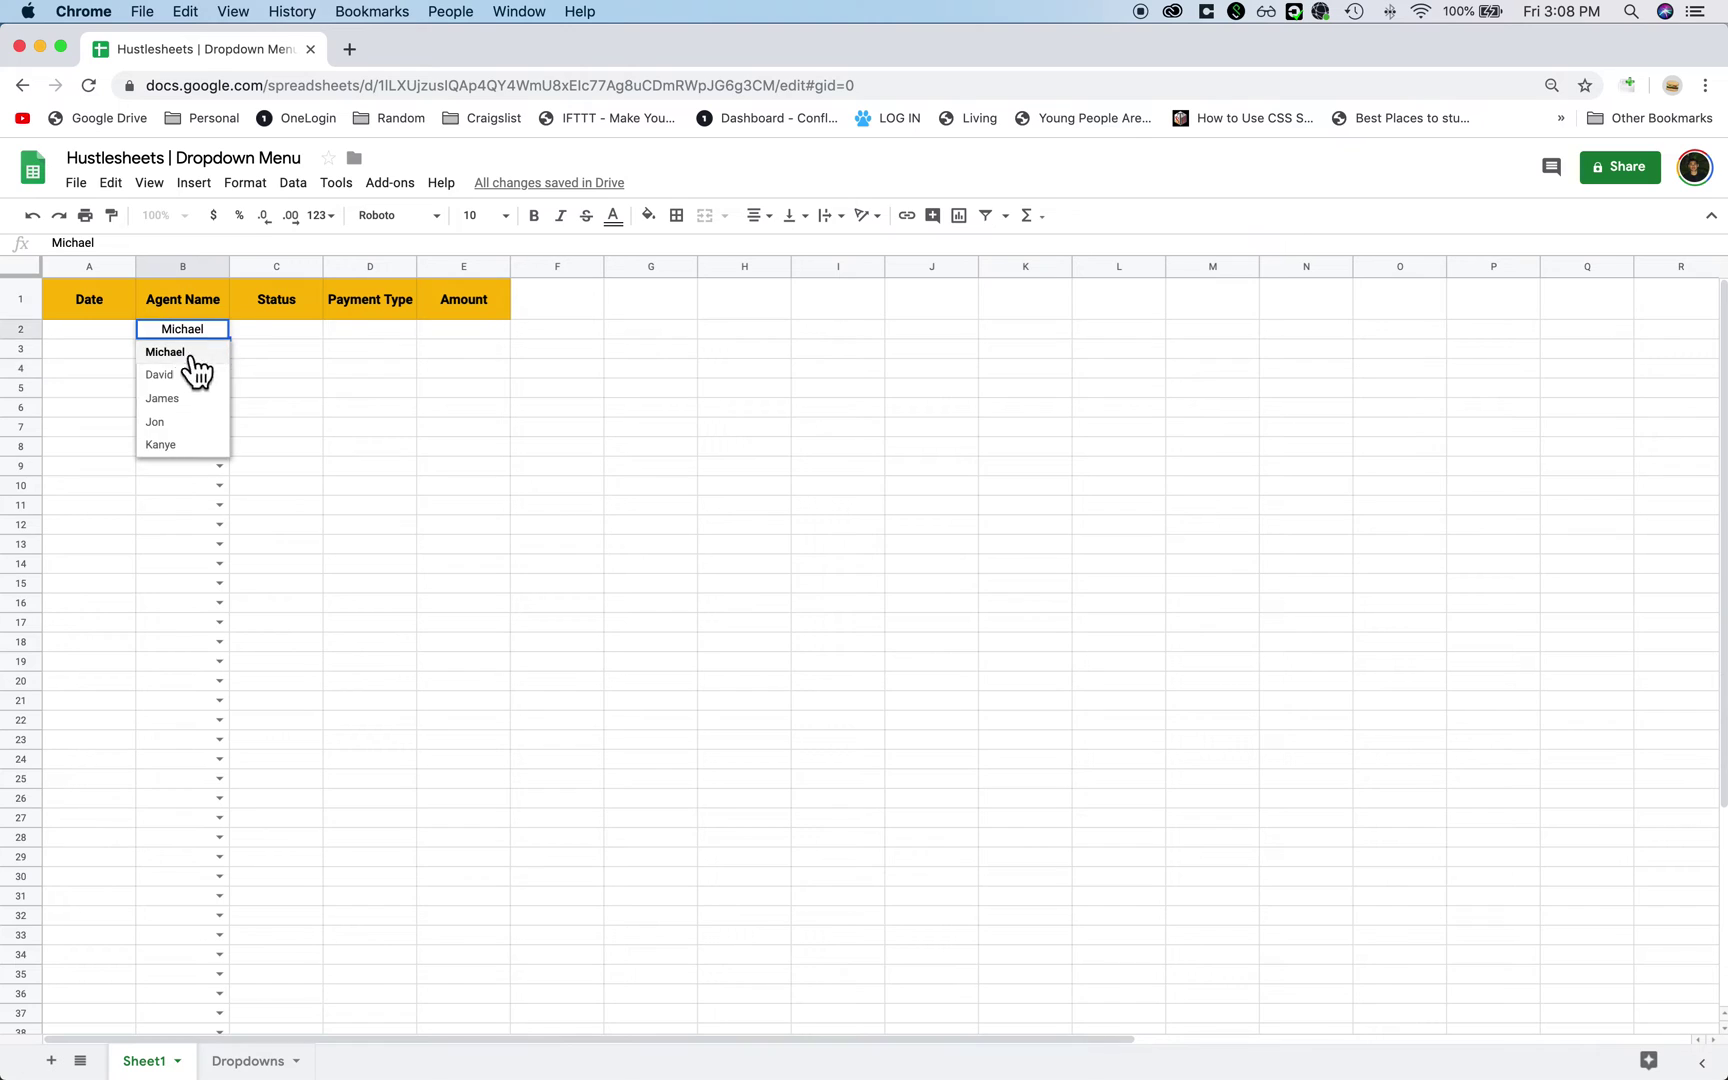
left_click(100, 427)
left_click_drag(205, 341, 198, 336)
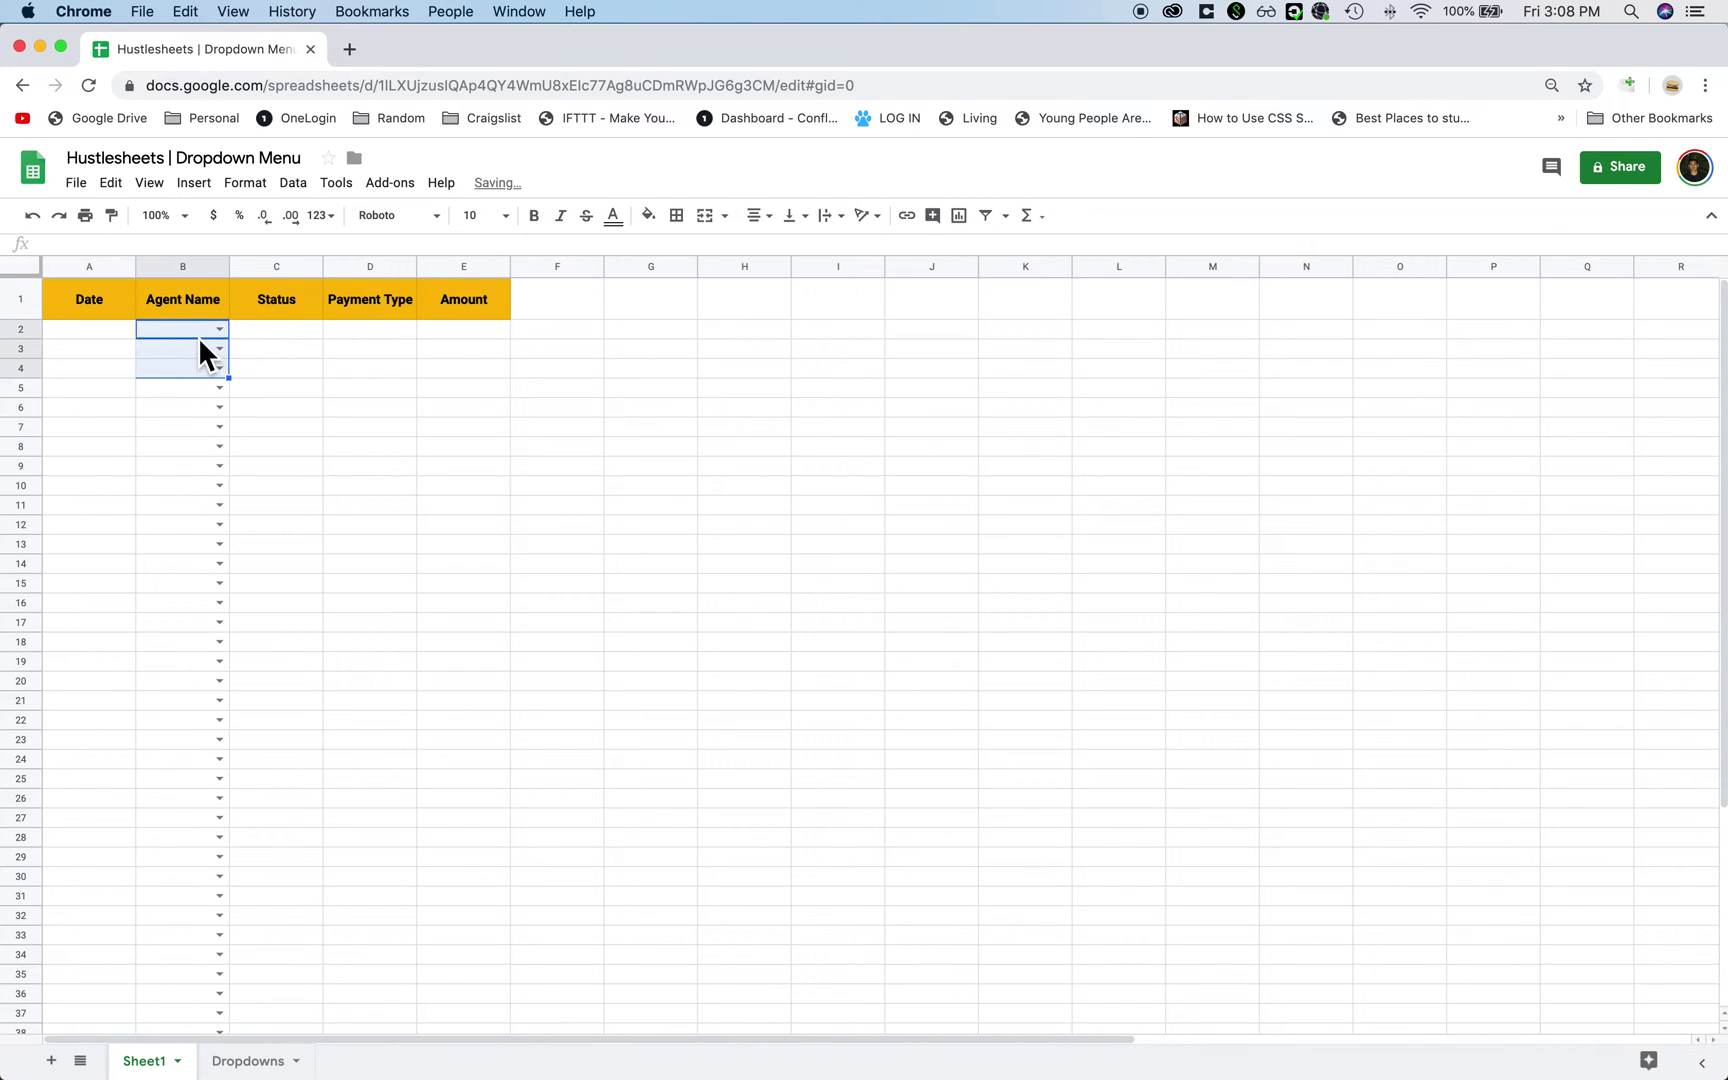
right_click(198, 336)
left_click(265, 590)
left_click(177, 337)
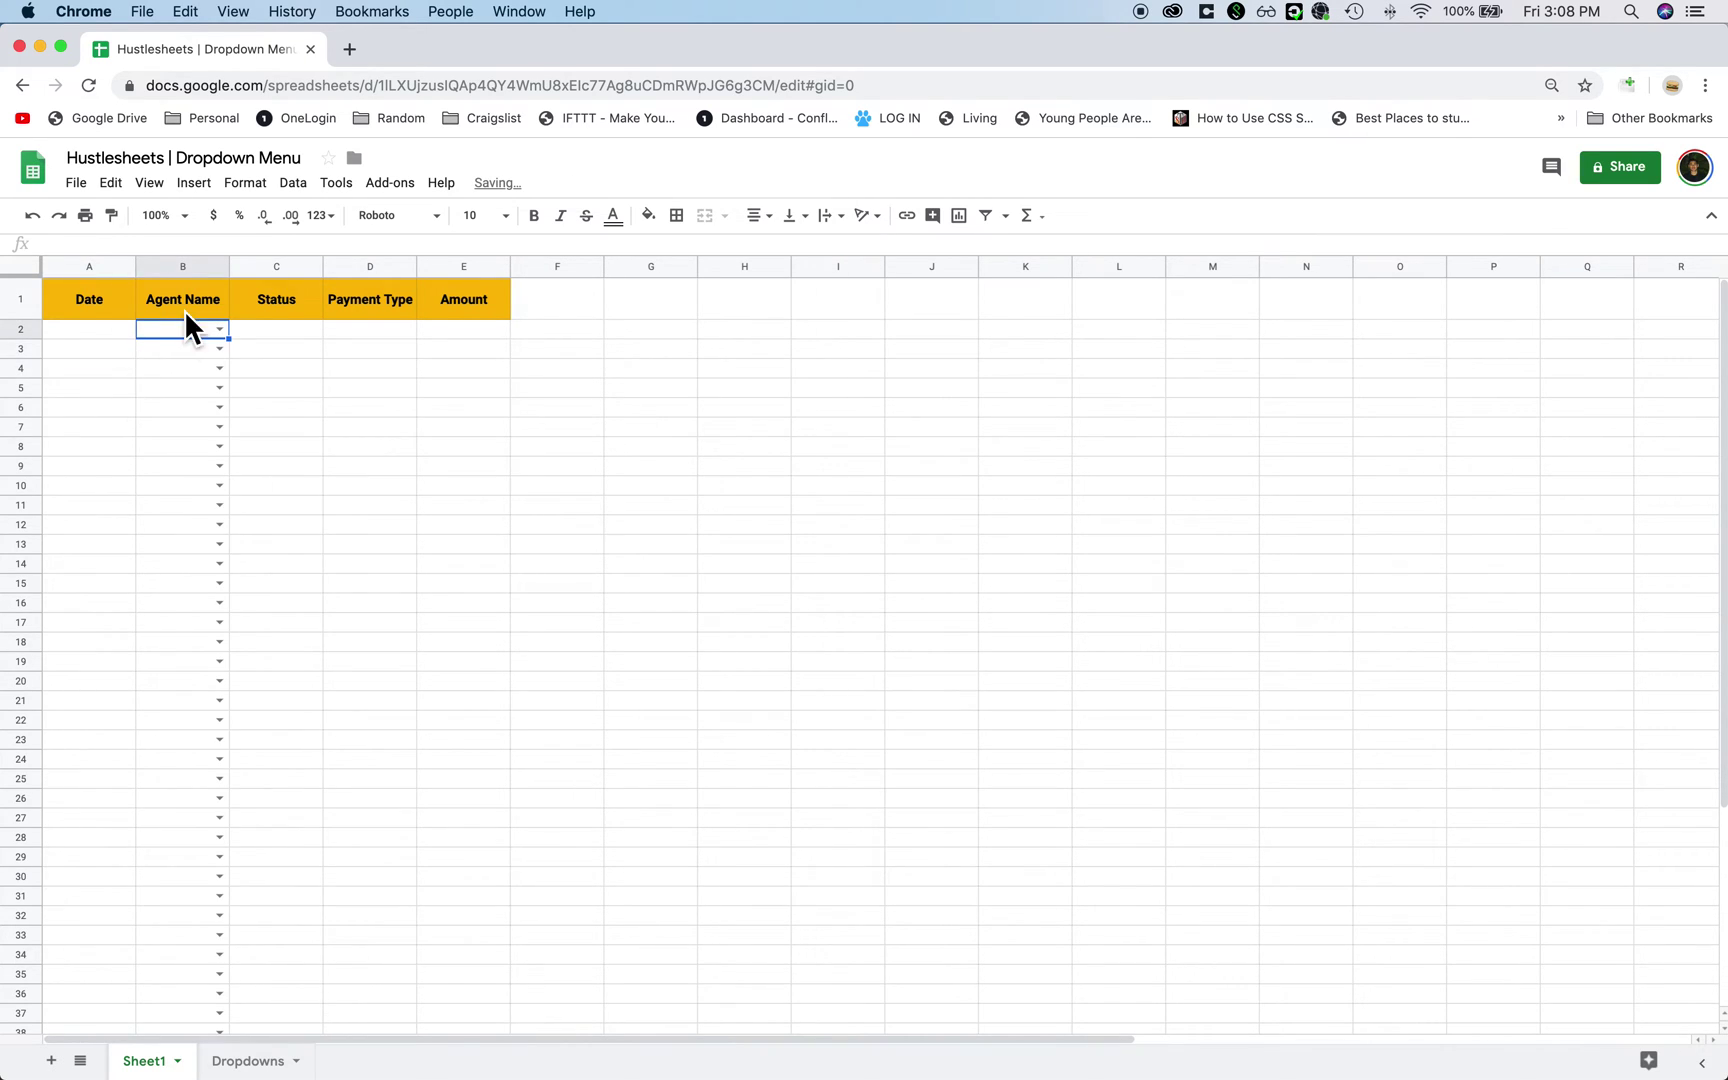
Step: Enter Michael in B2 by typing 'michael' and accepting the dropdown suggestion
left_click(222, 331)
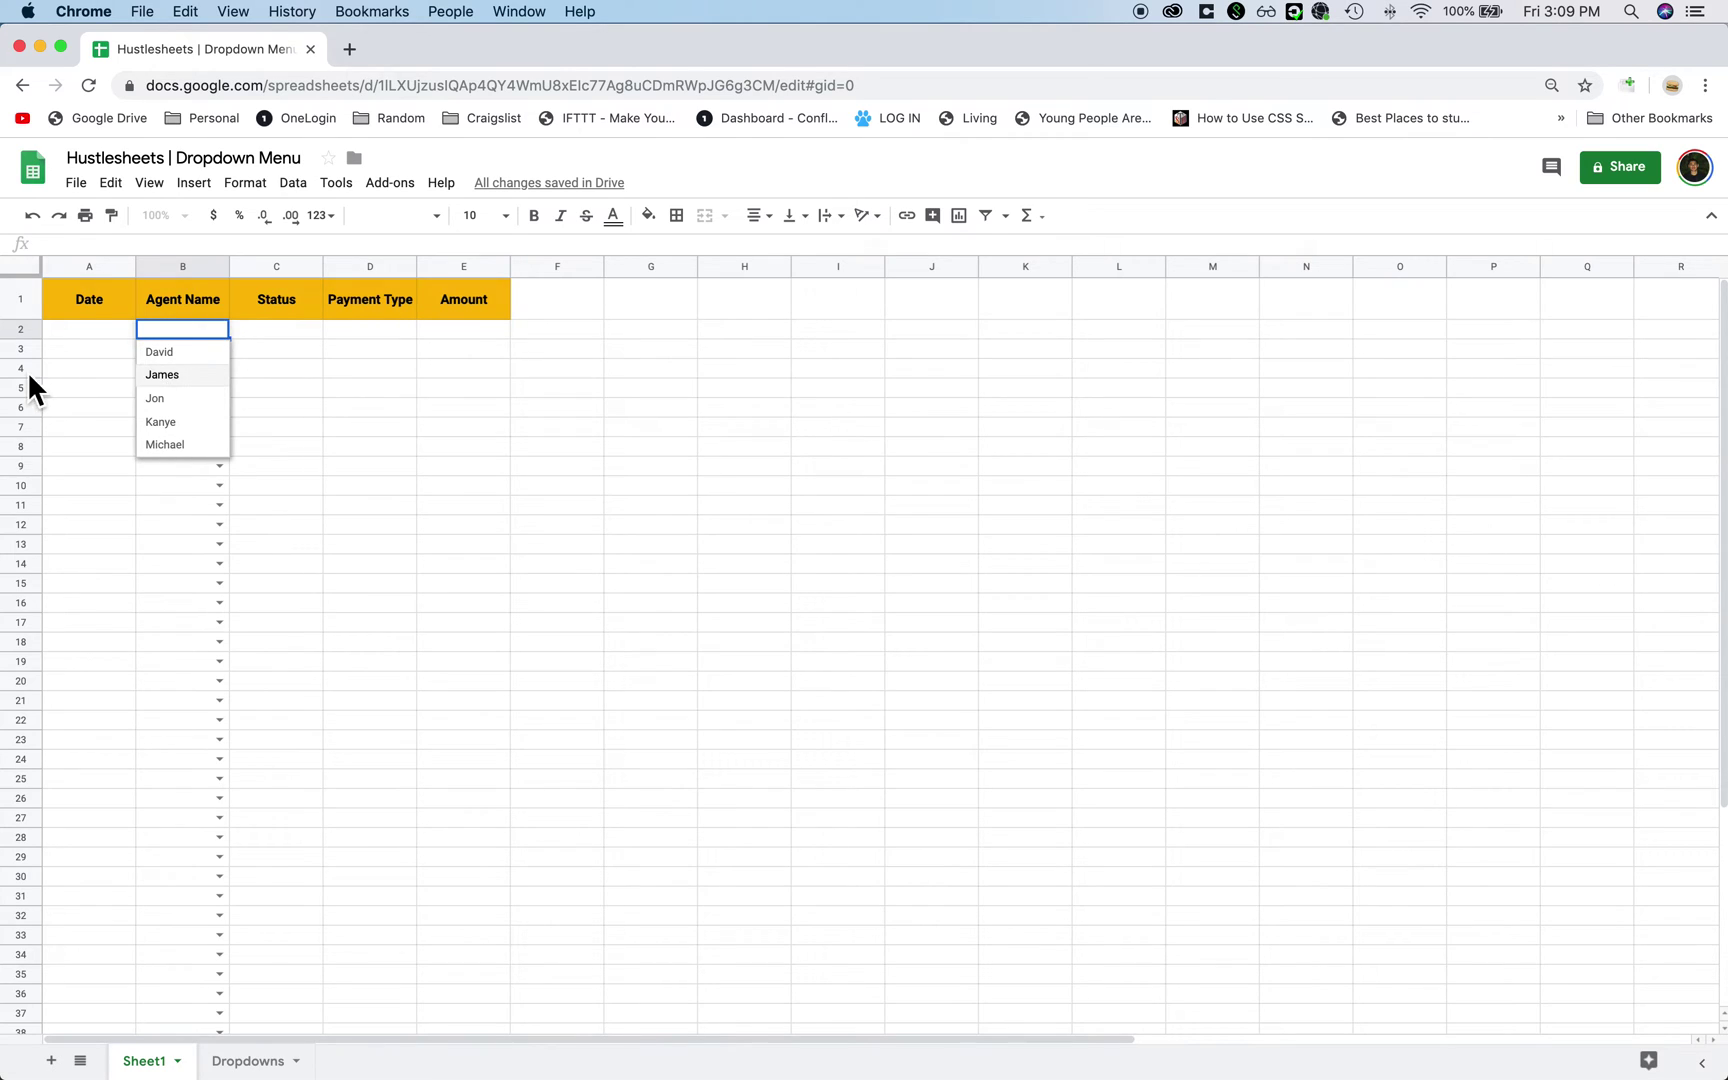
left_click(27, 370)
left_click(177, 312)
left_click(176, 331)
type("michael")
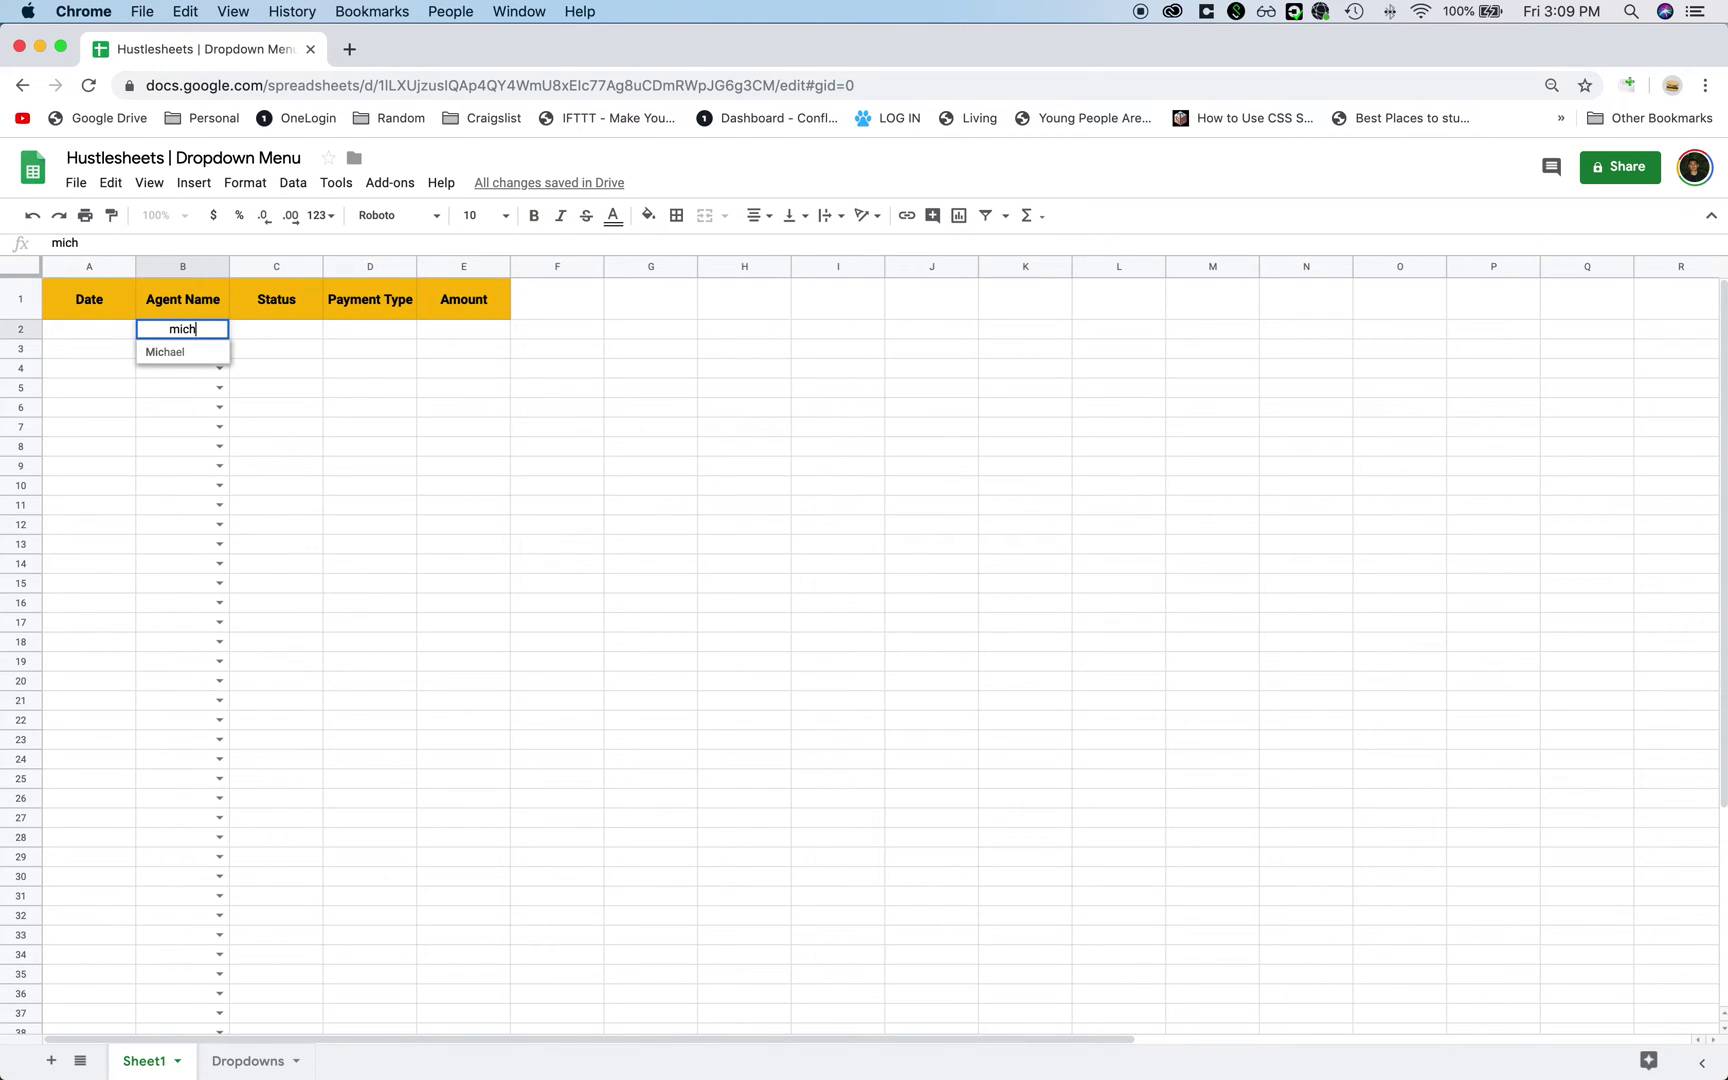
left_click(160, 353)
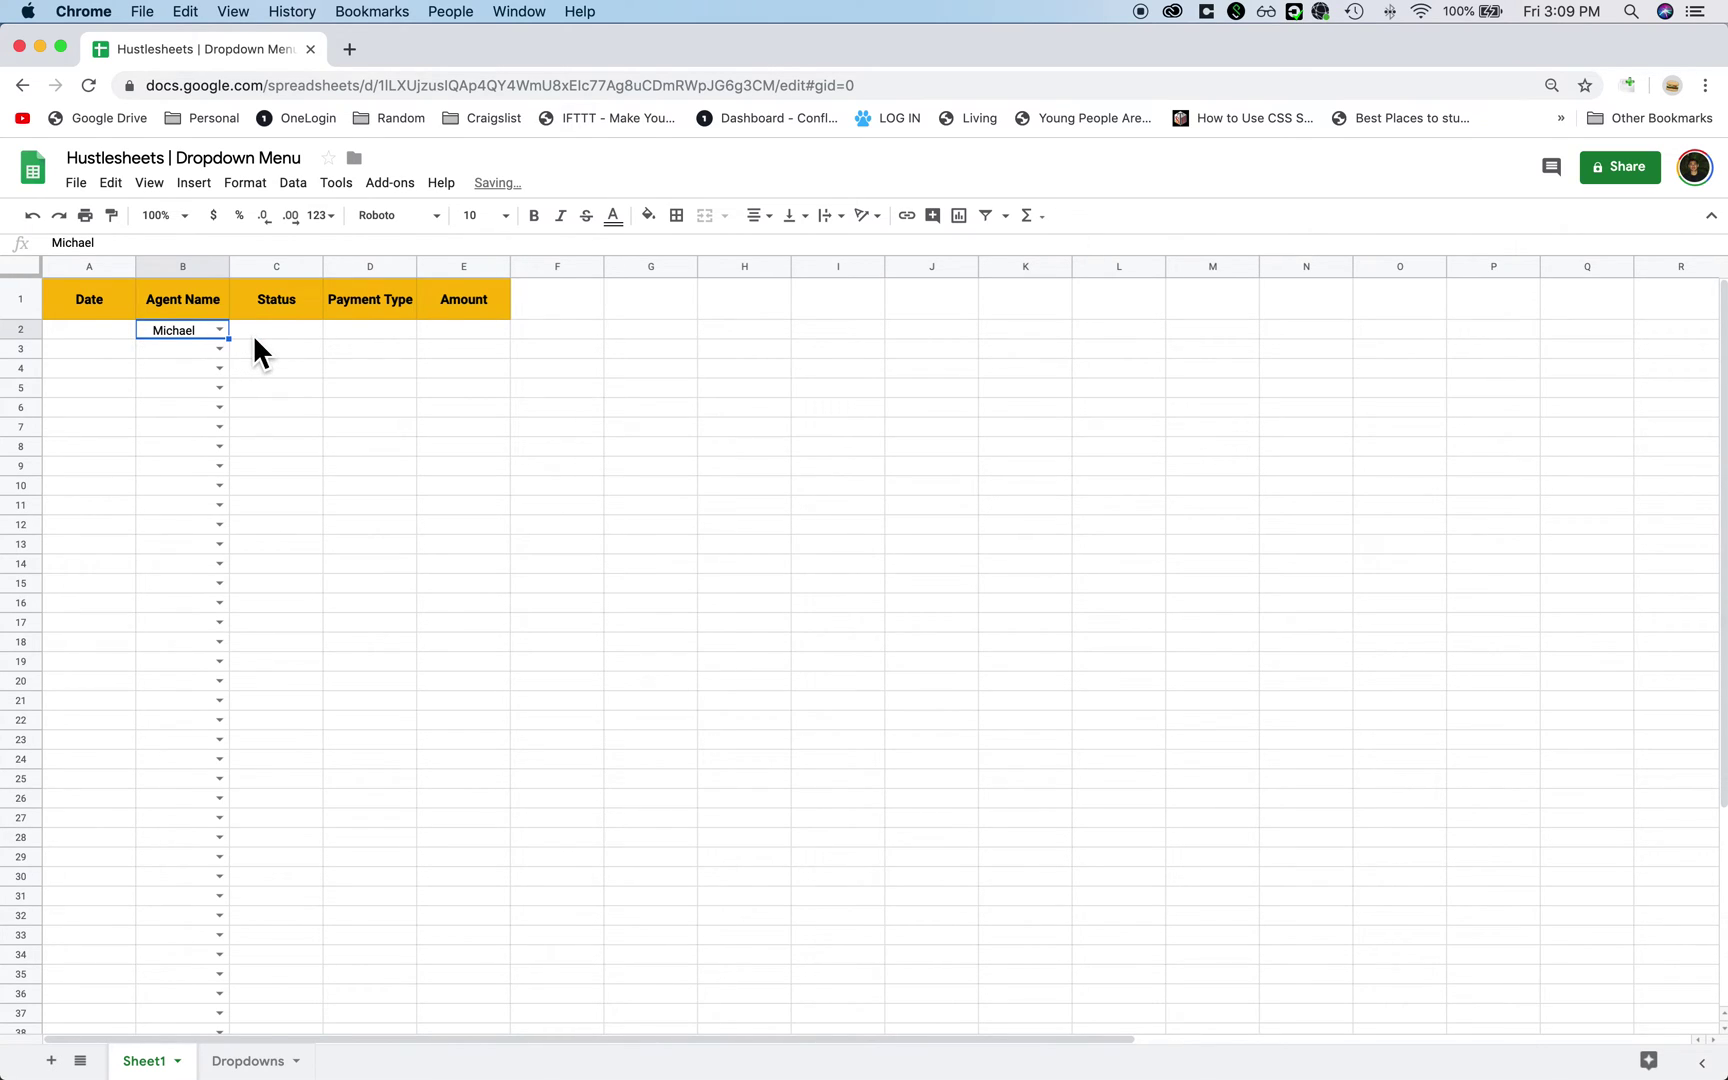
left_click_drag(255, 339, 281, 414)
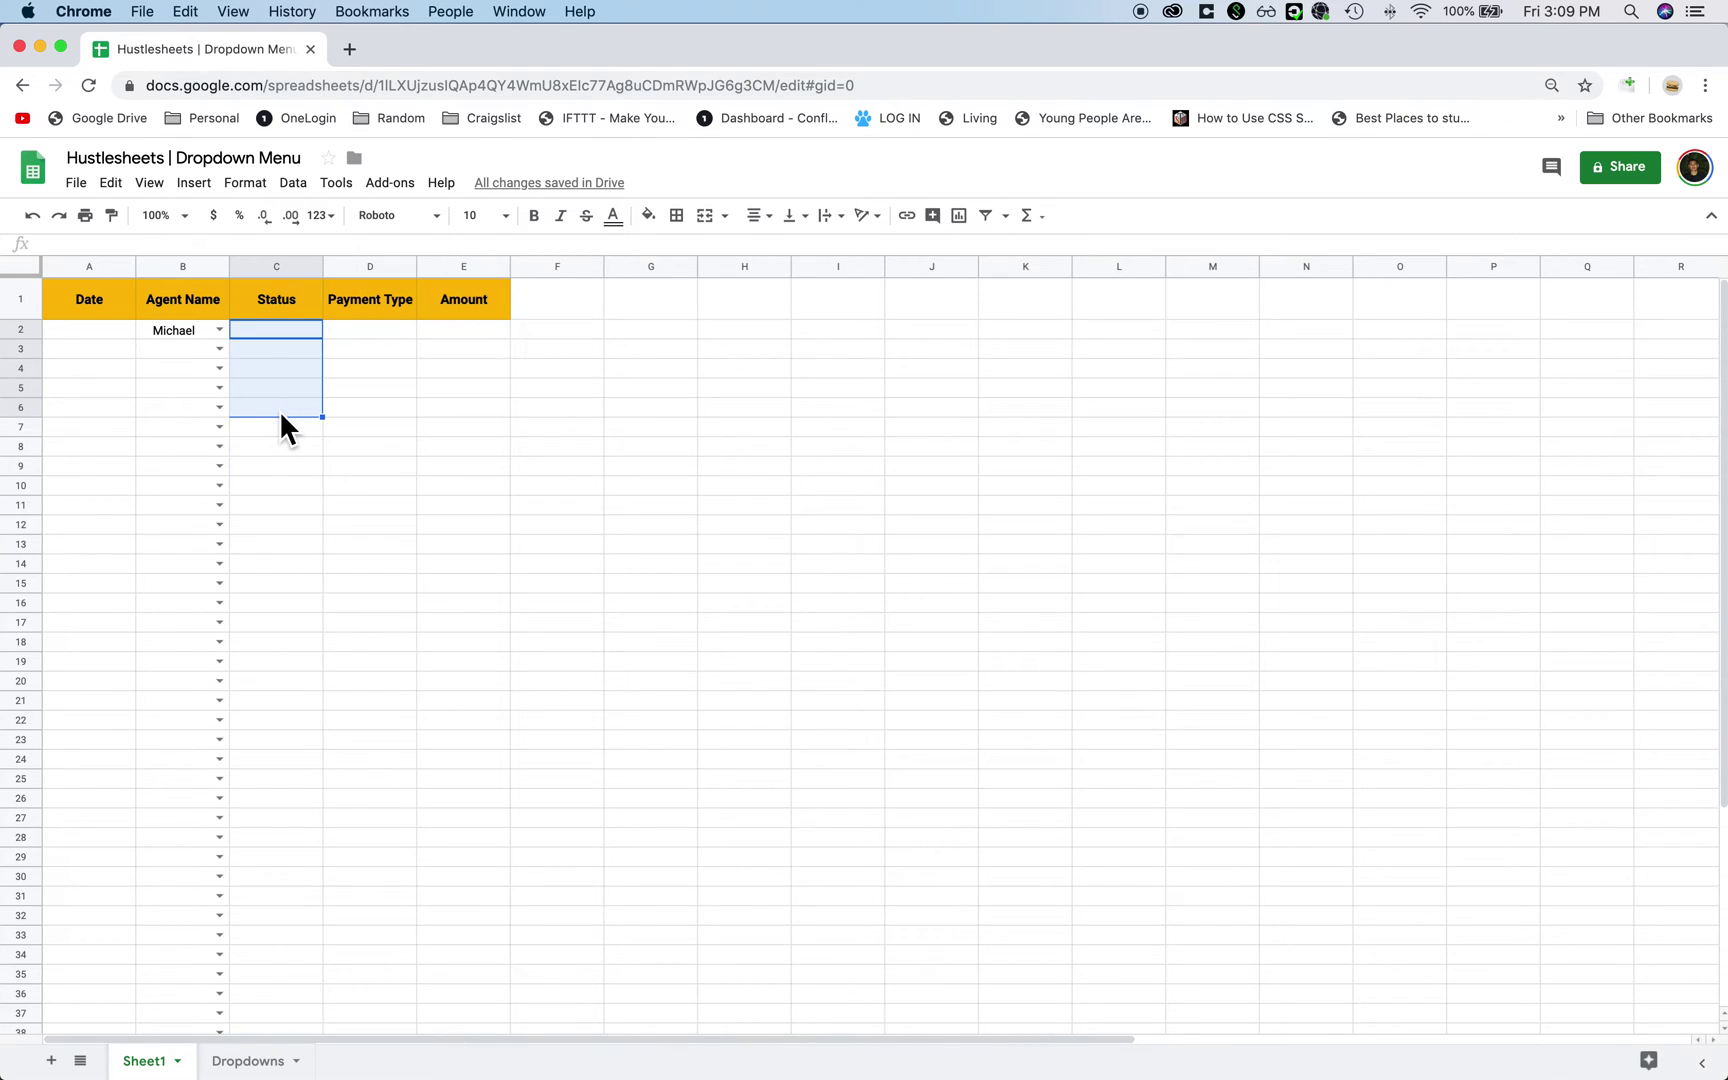
Step: Give Status cells C2:C50 a dropdown rule sourced from Dropdowns!B2:B
key("super+shift+Down")
right_click(279, 412)
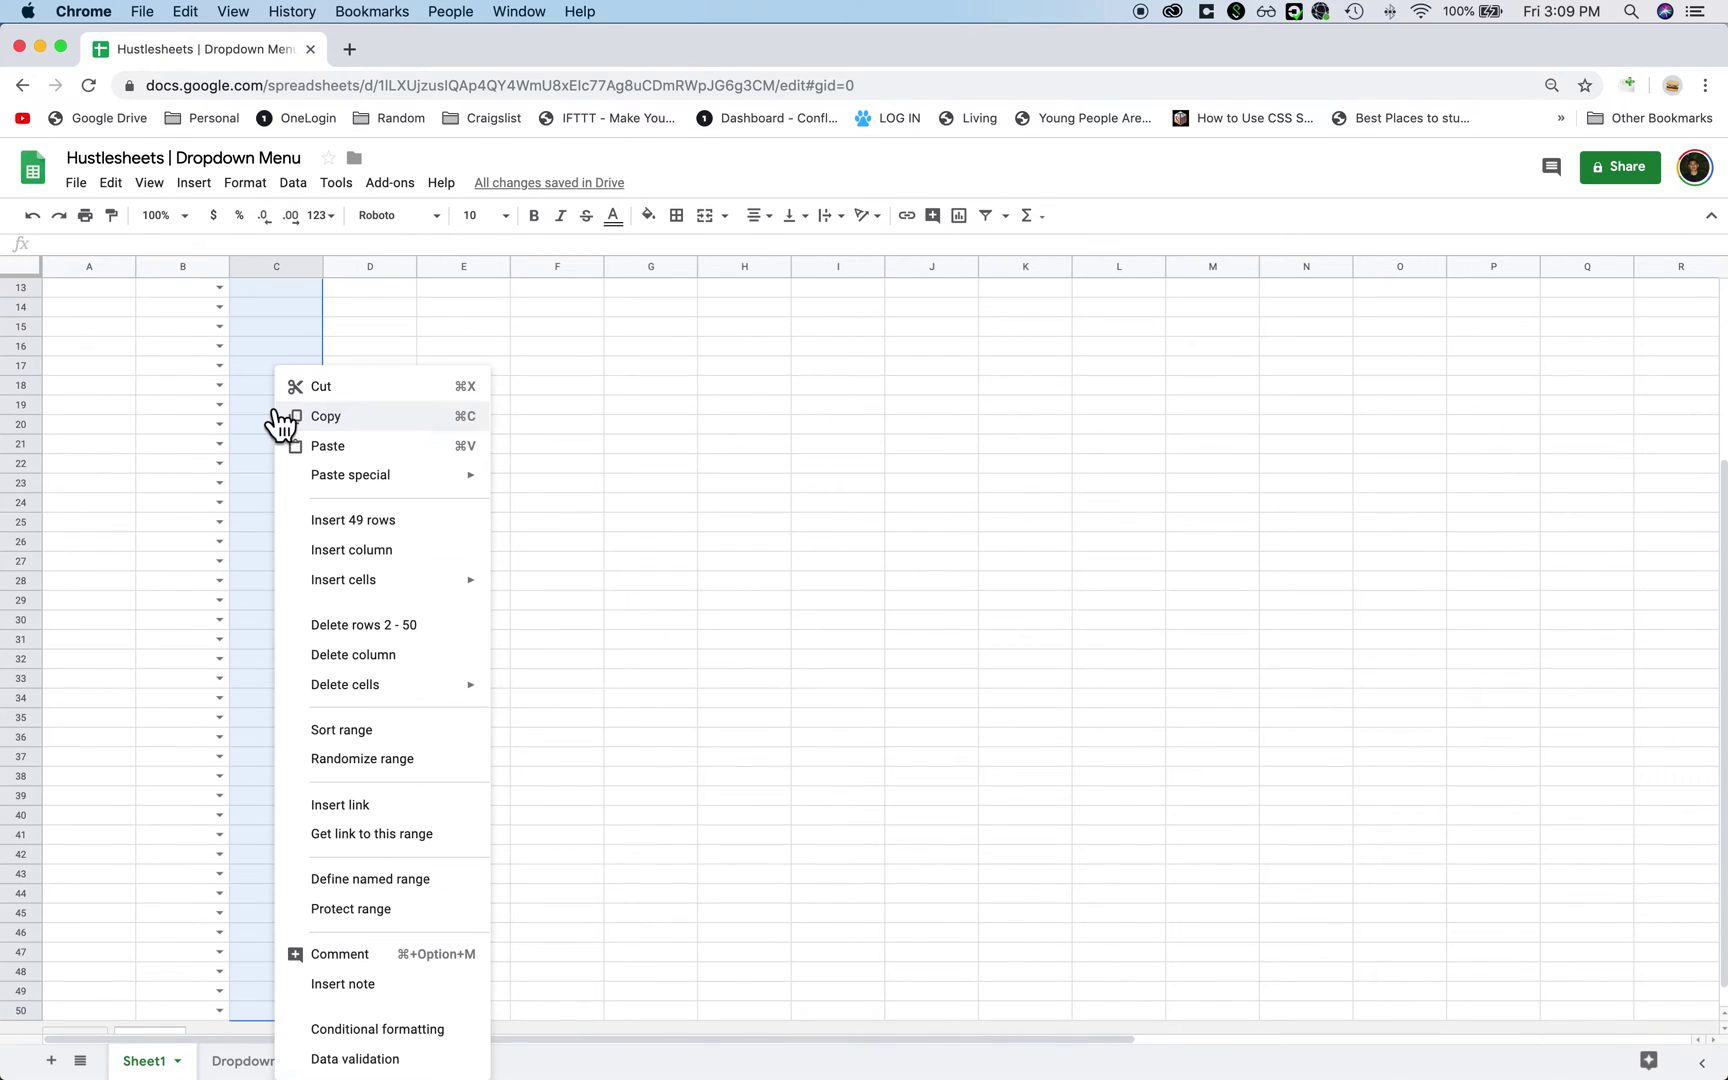
left_click(355, 1059)
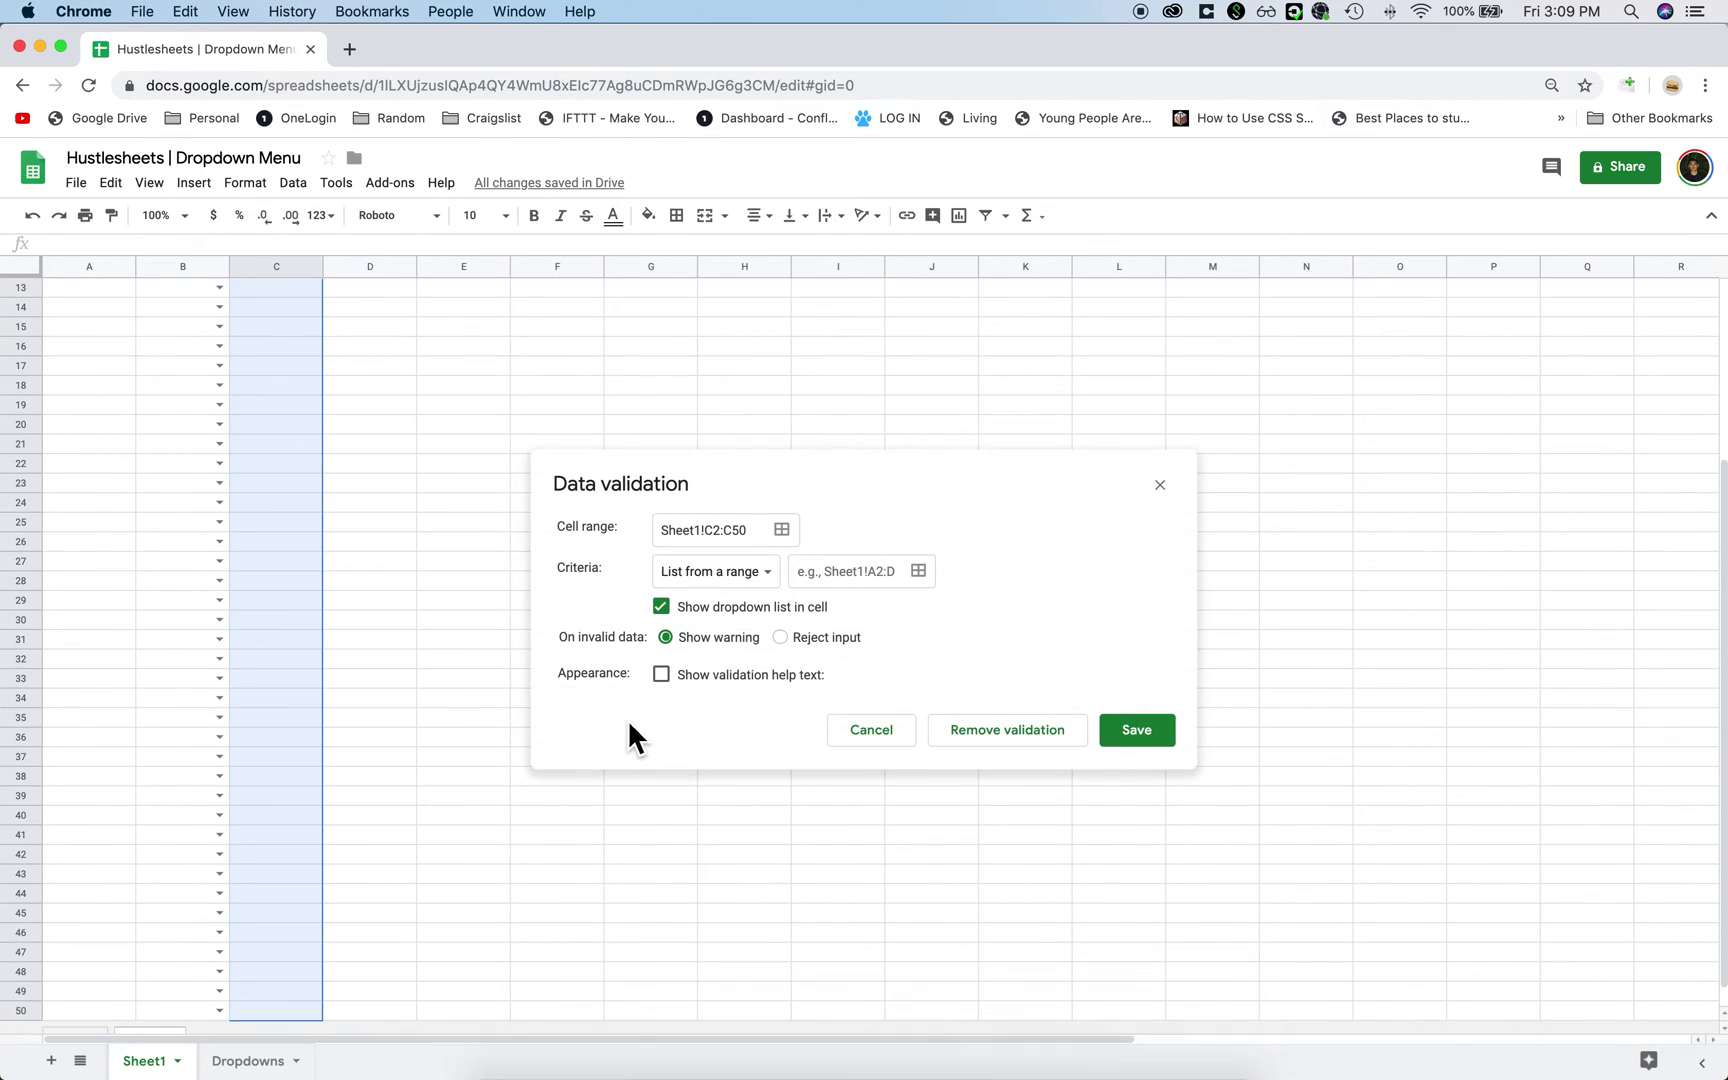
left_click(918, 571)
left_click(250, 1058)
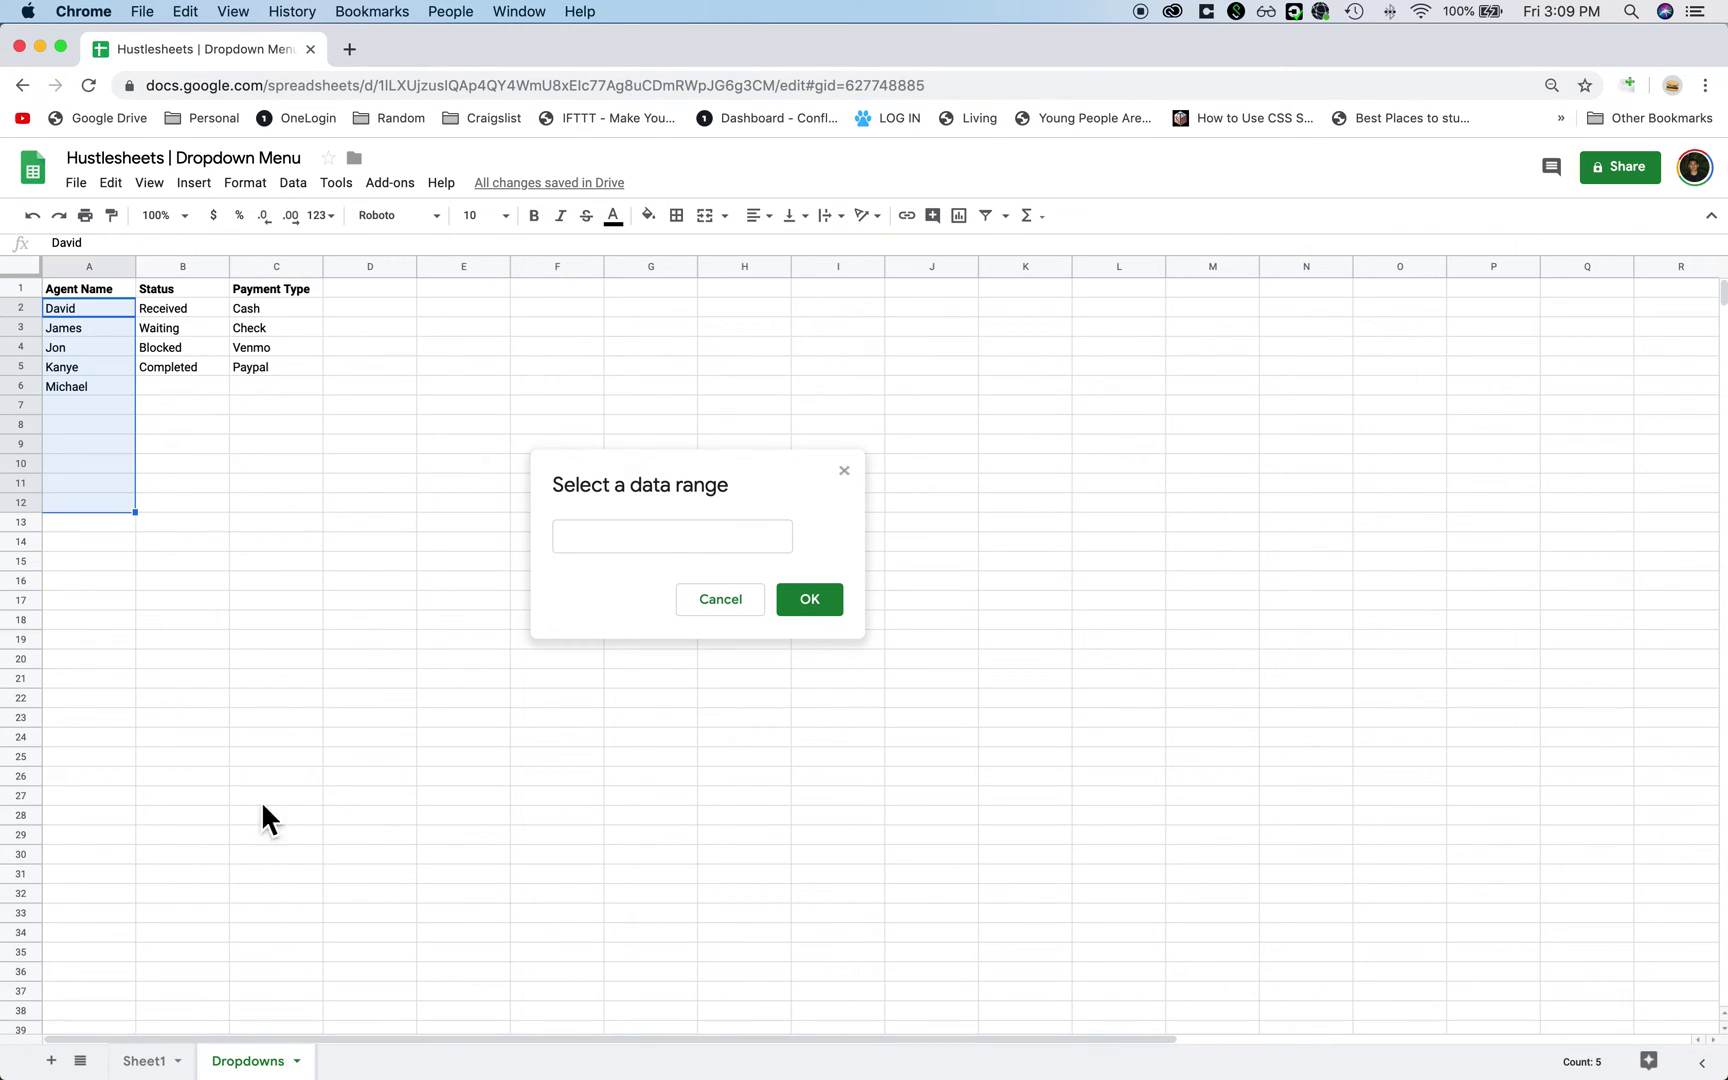
left_click_drag(180, 306, 227, 968)
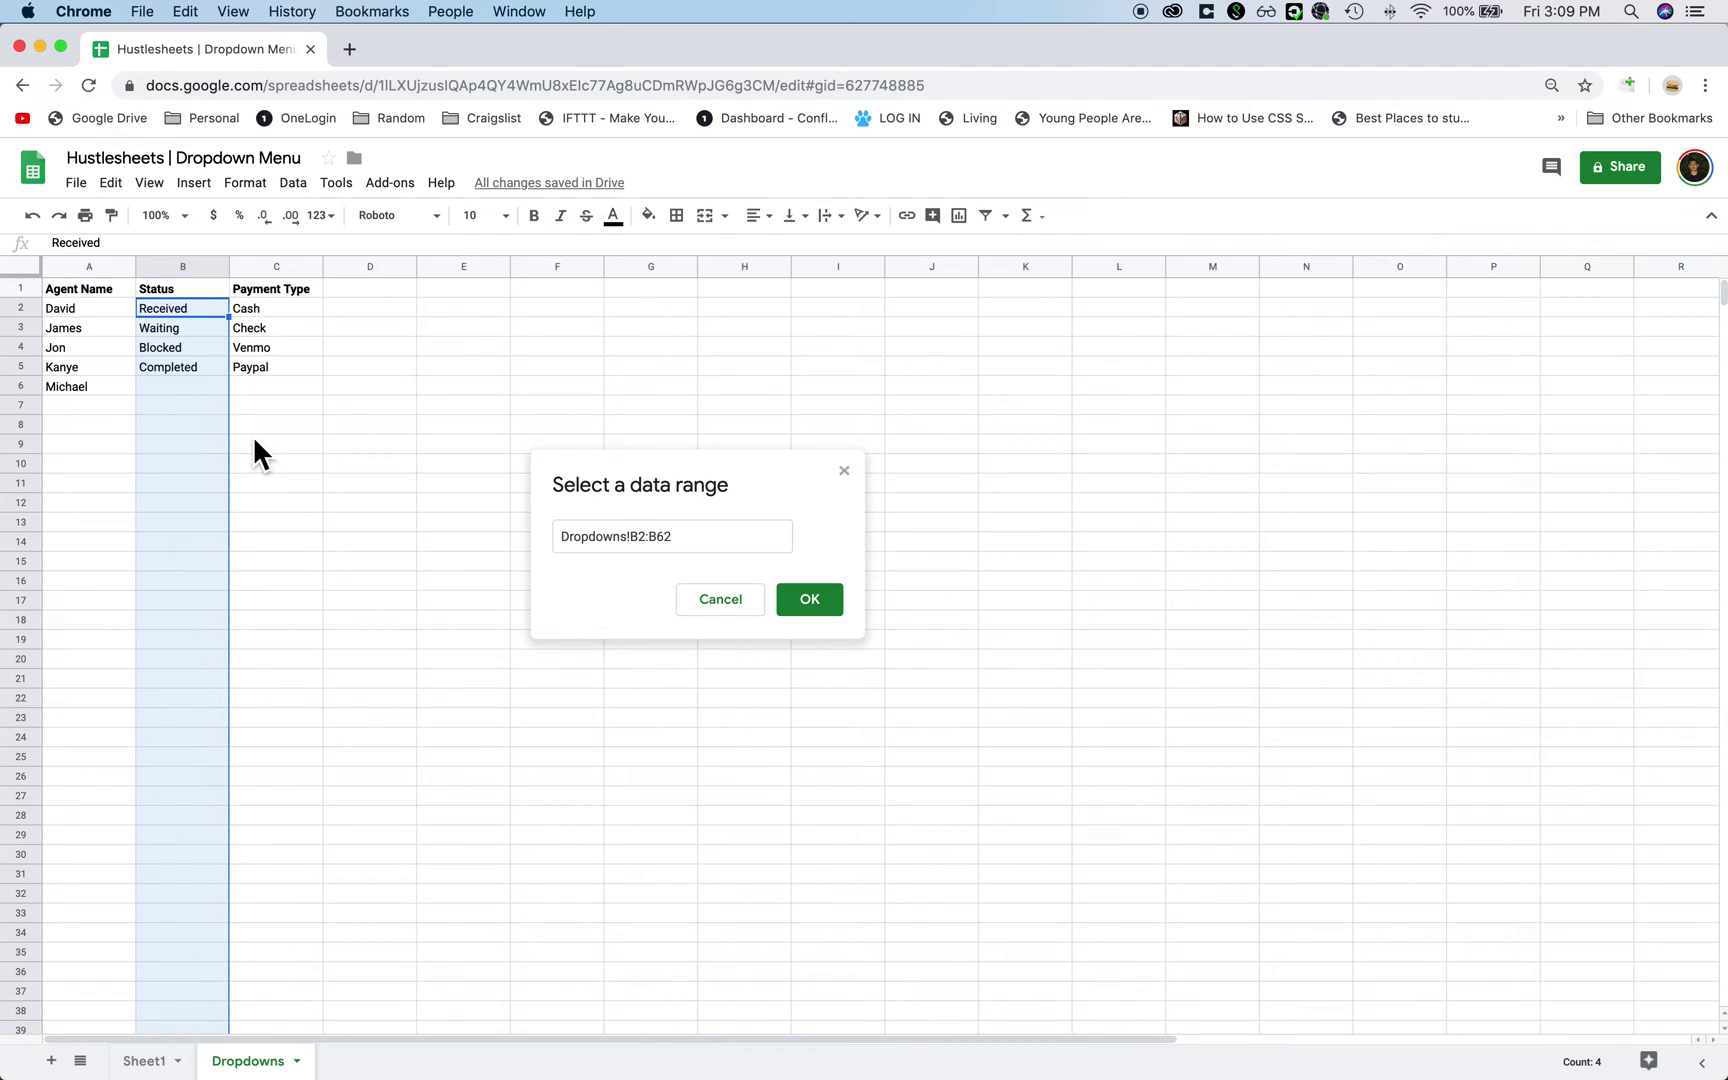
left_click(704, 536)
left_click(703, 542)
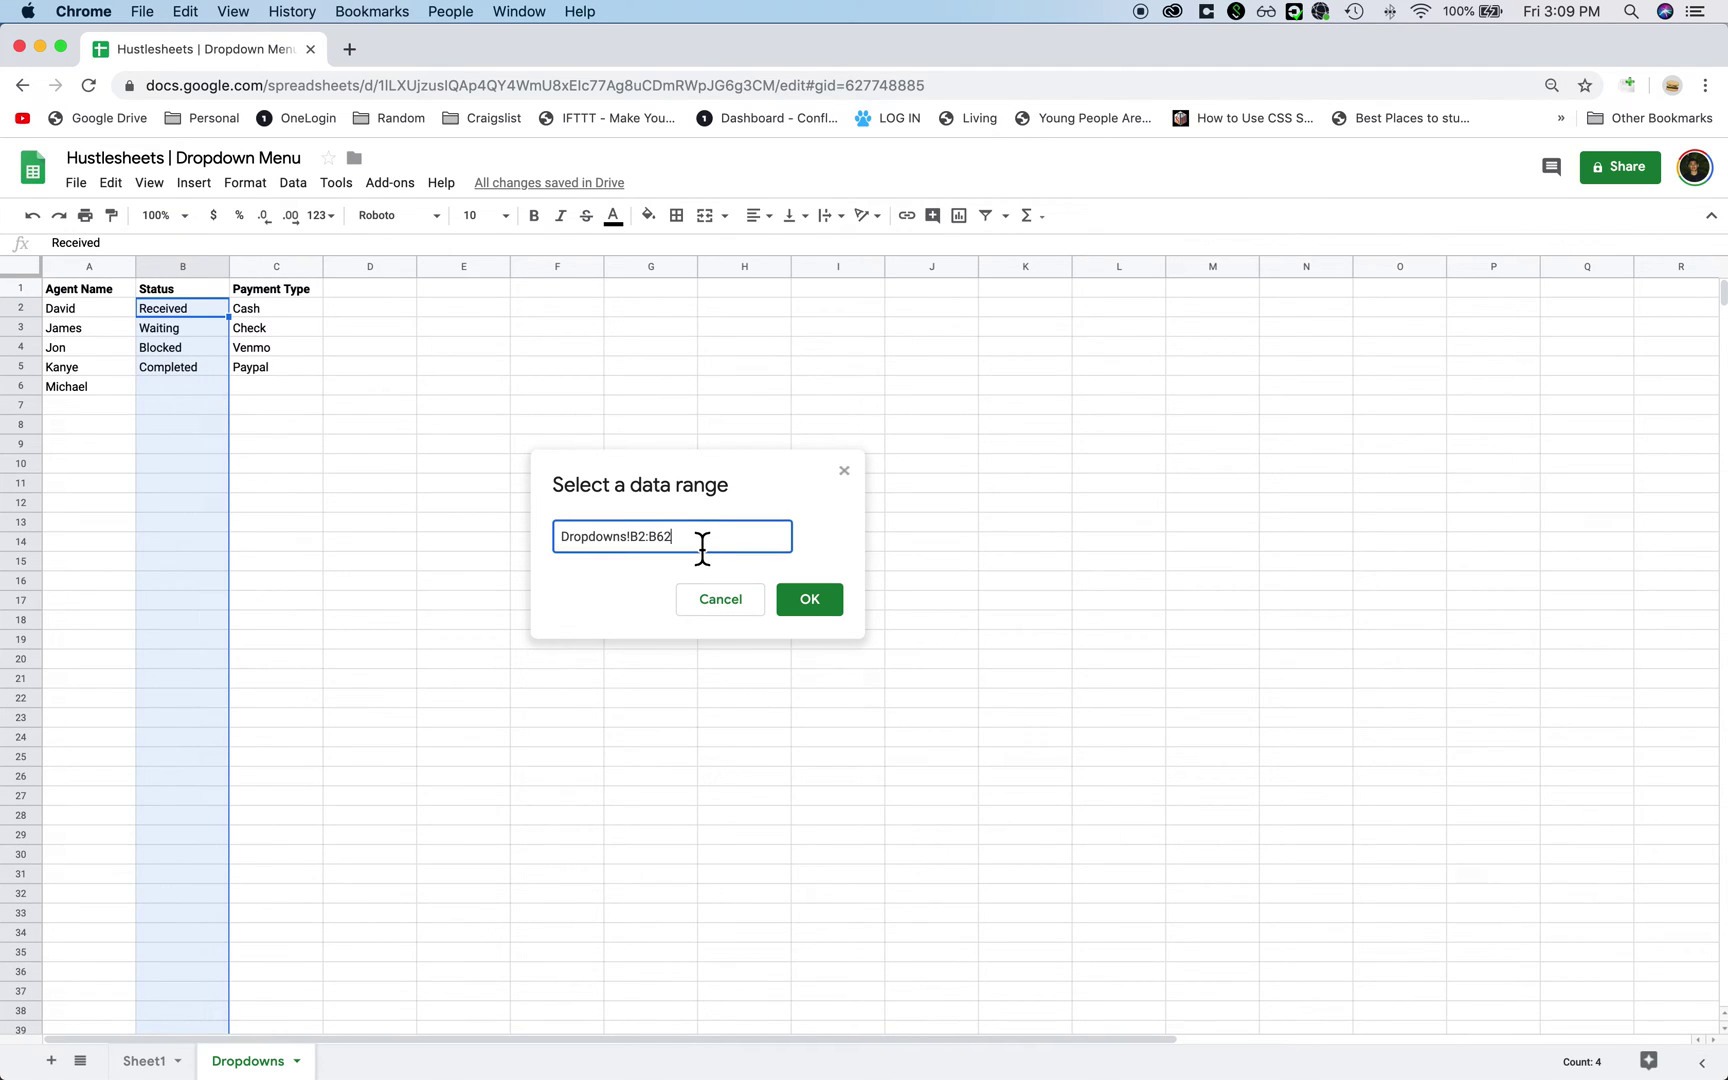
key("BackSpace")
key("BackSpace")
left_click(806, 605)
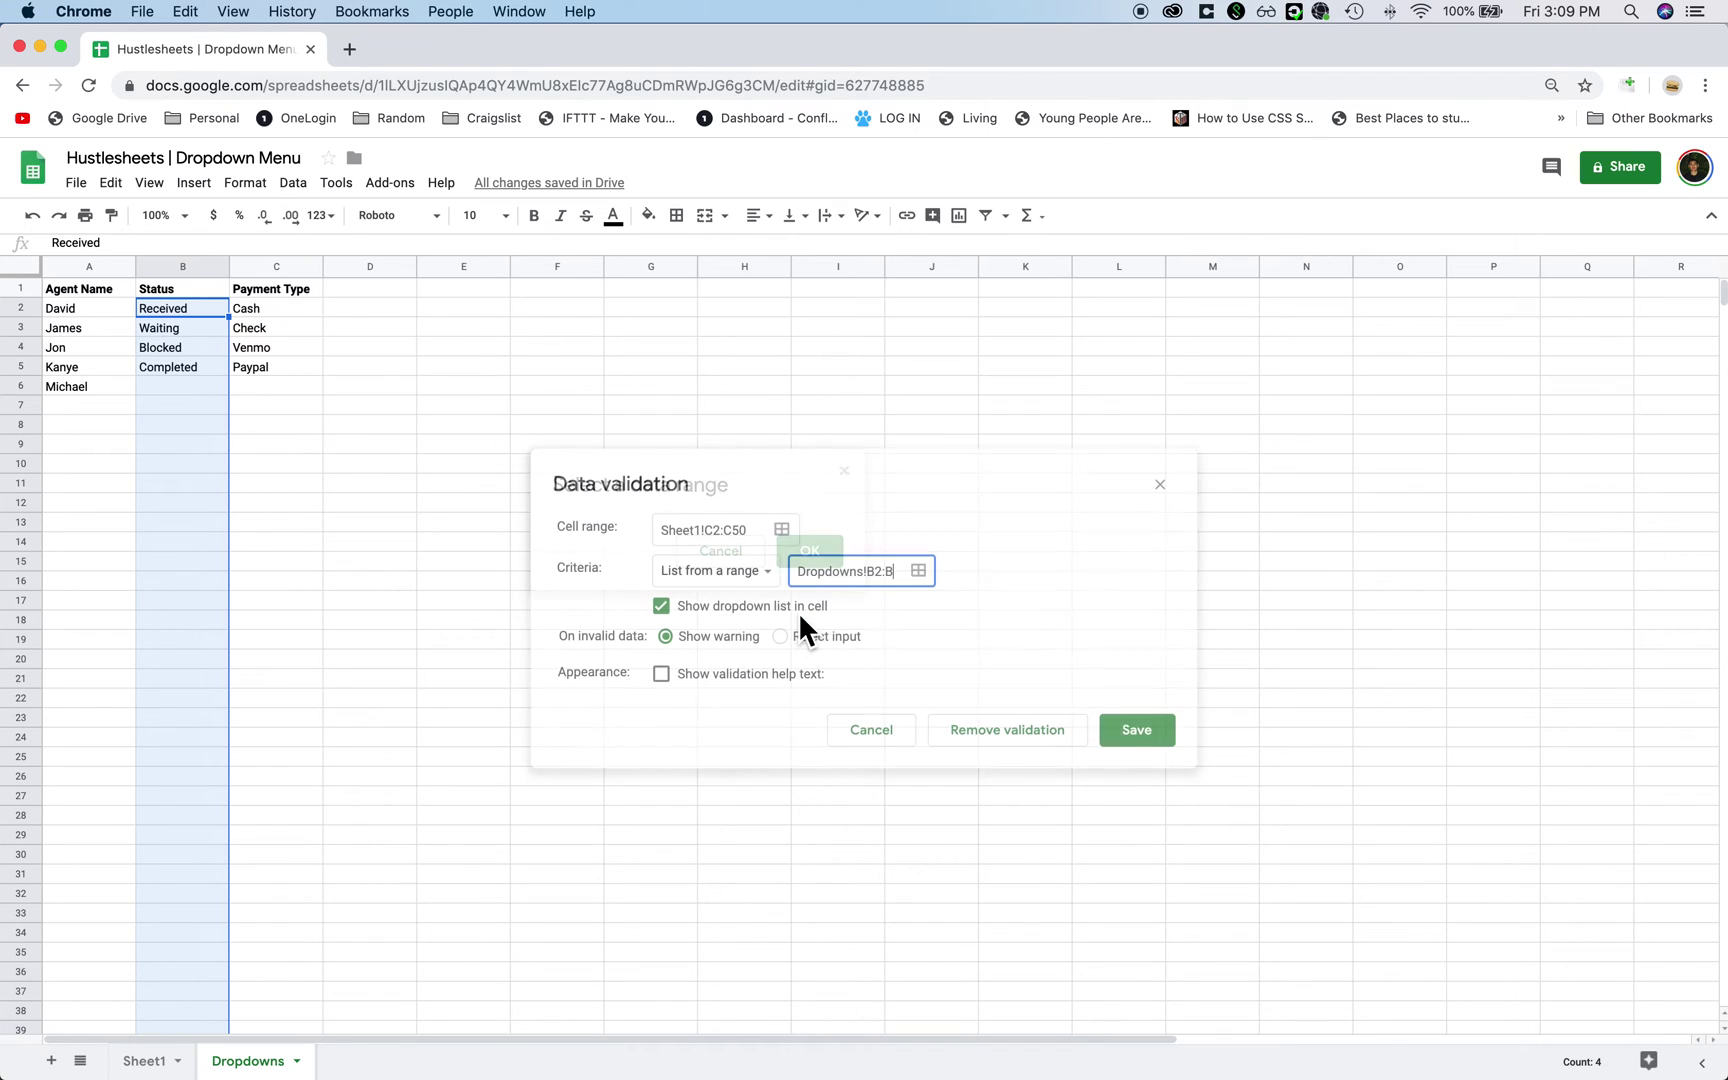
left_click(1136, 729)
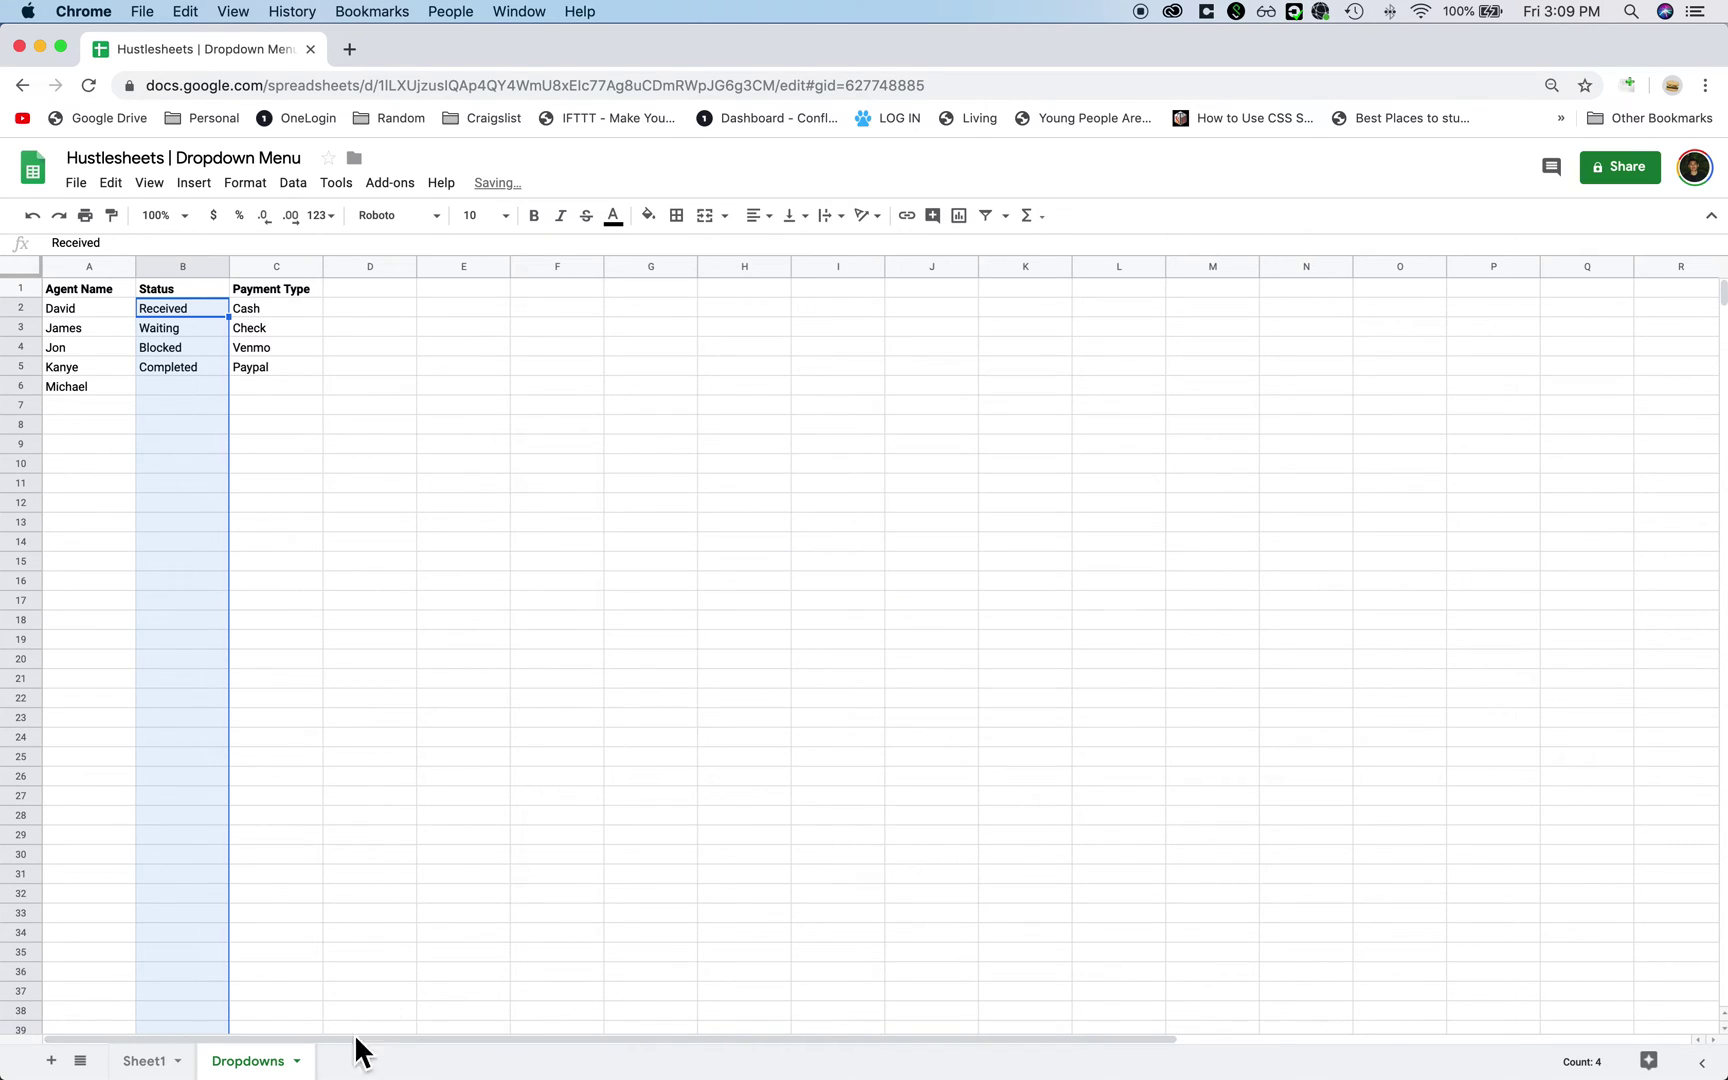
Step: Add New Status to Dropdowns B6 and confirm it appears in Sheet1's status dropdown
left_click(145, 1061)
scroll(321, 404, "up", 5)
left_click(312, 330)
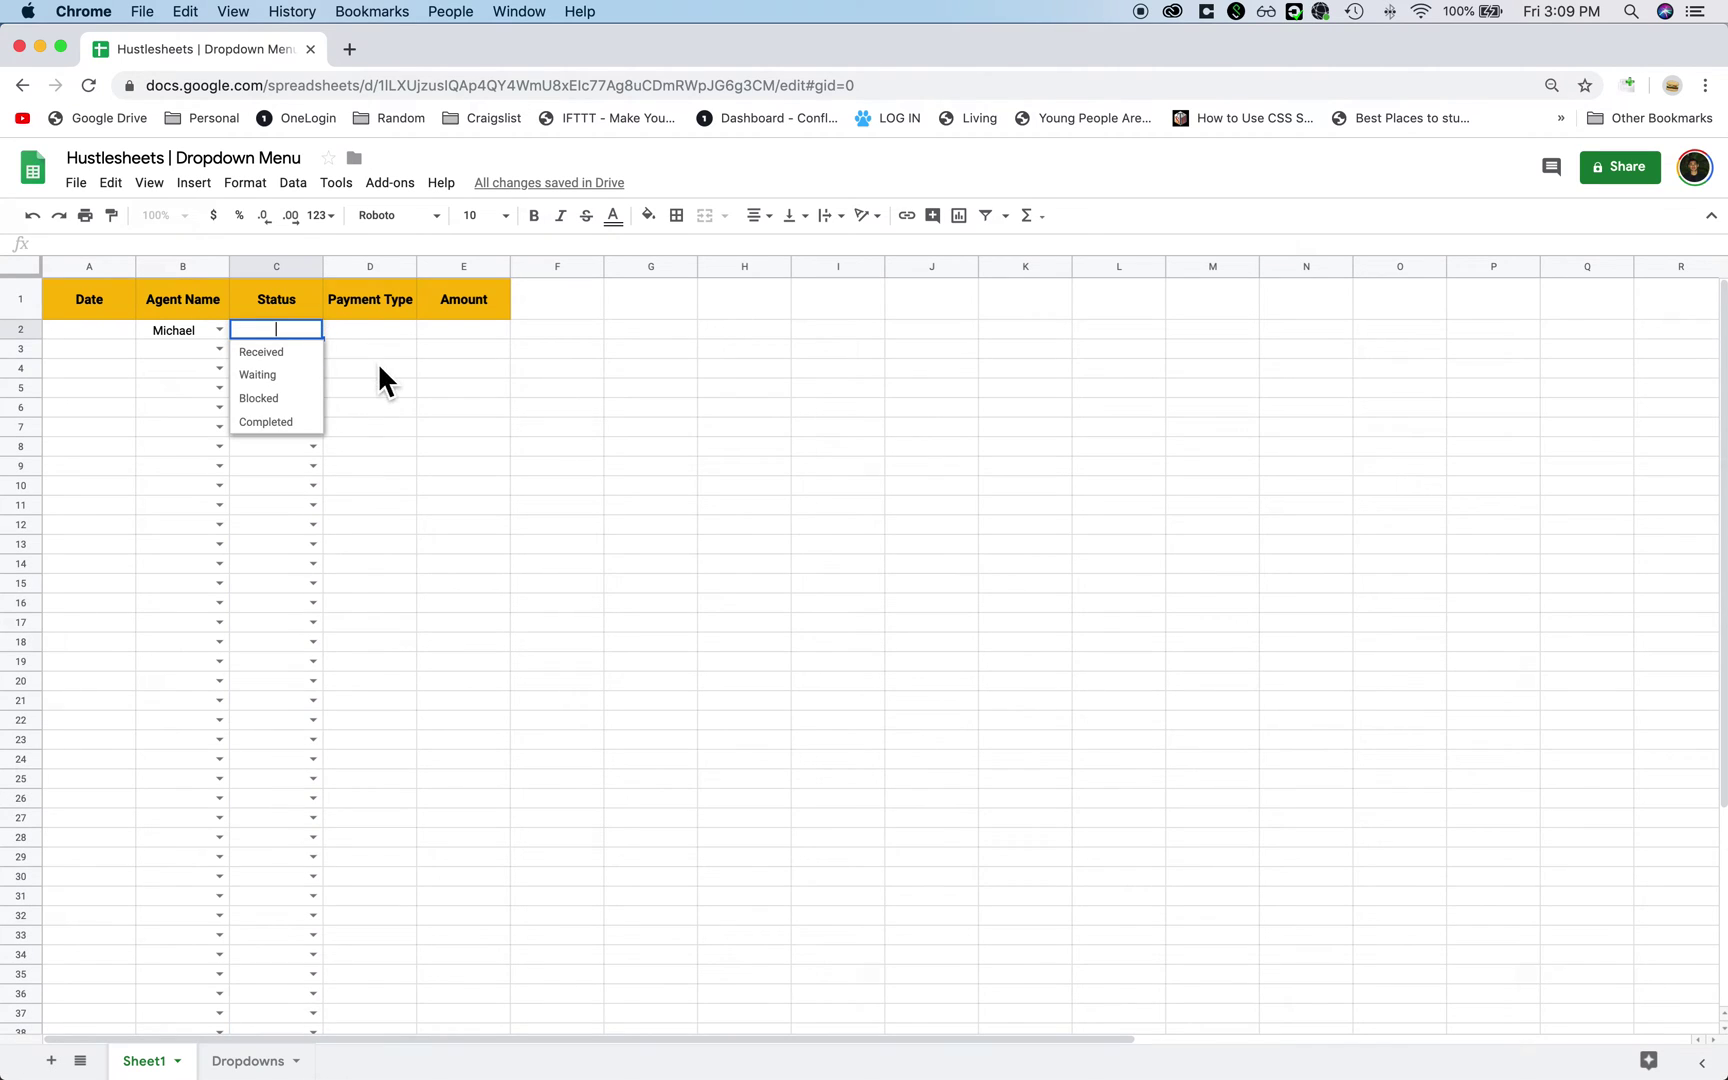
left_click(249, 1061)
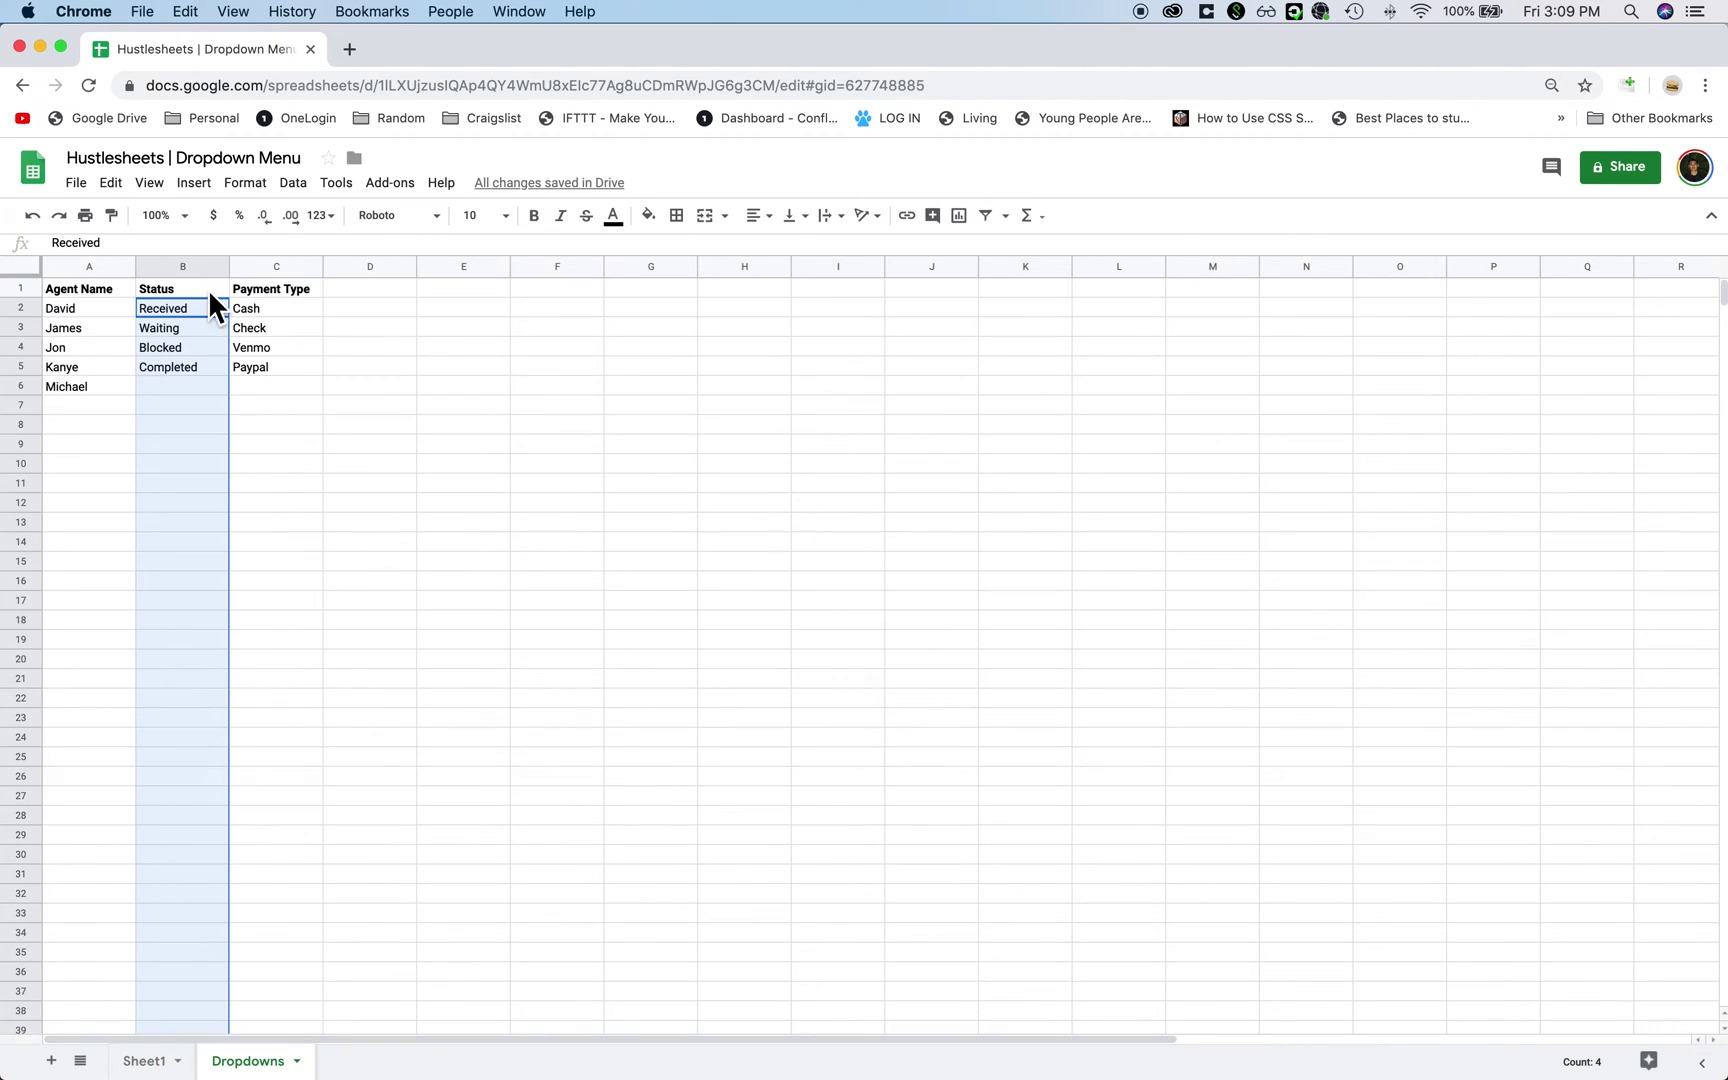
left_click(184, 389)
type("New Status")
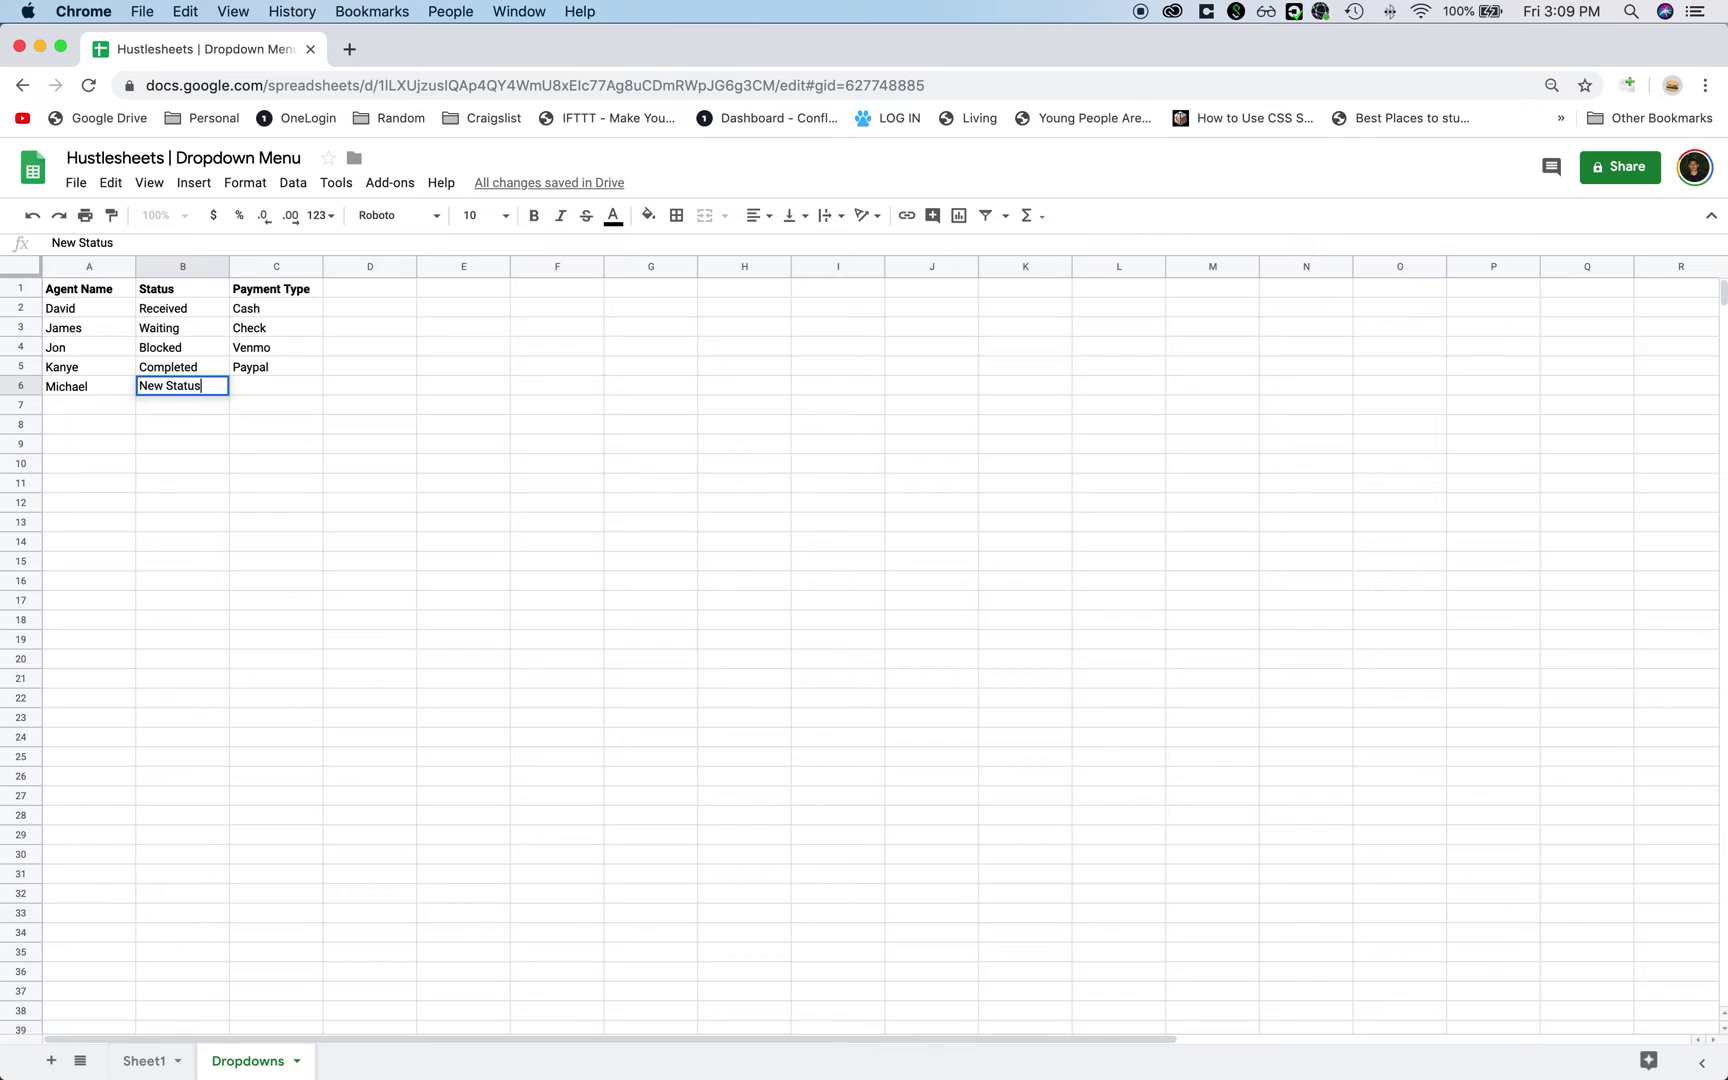
key("Return")
left_click(170, 1058)
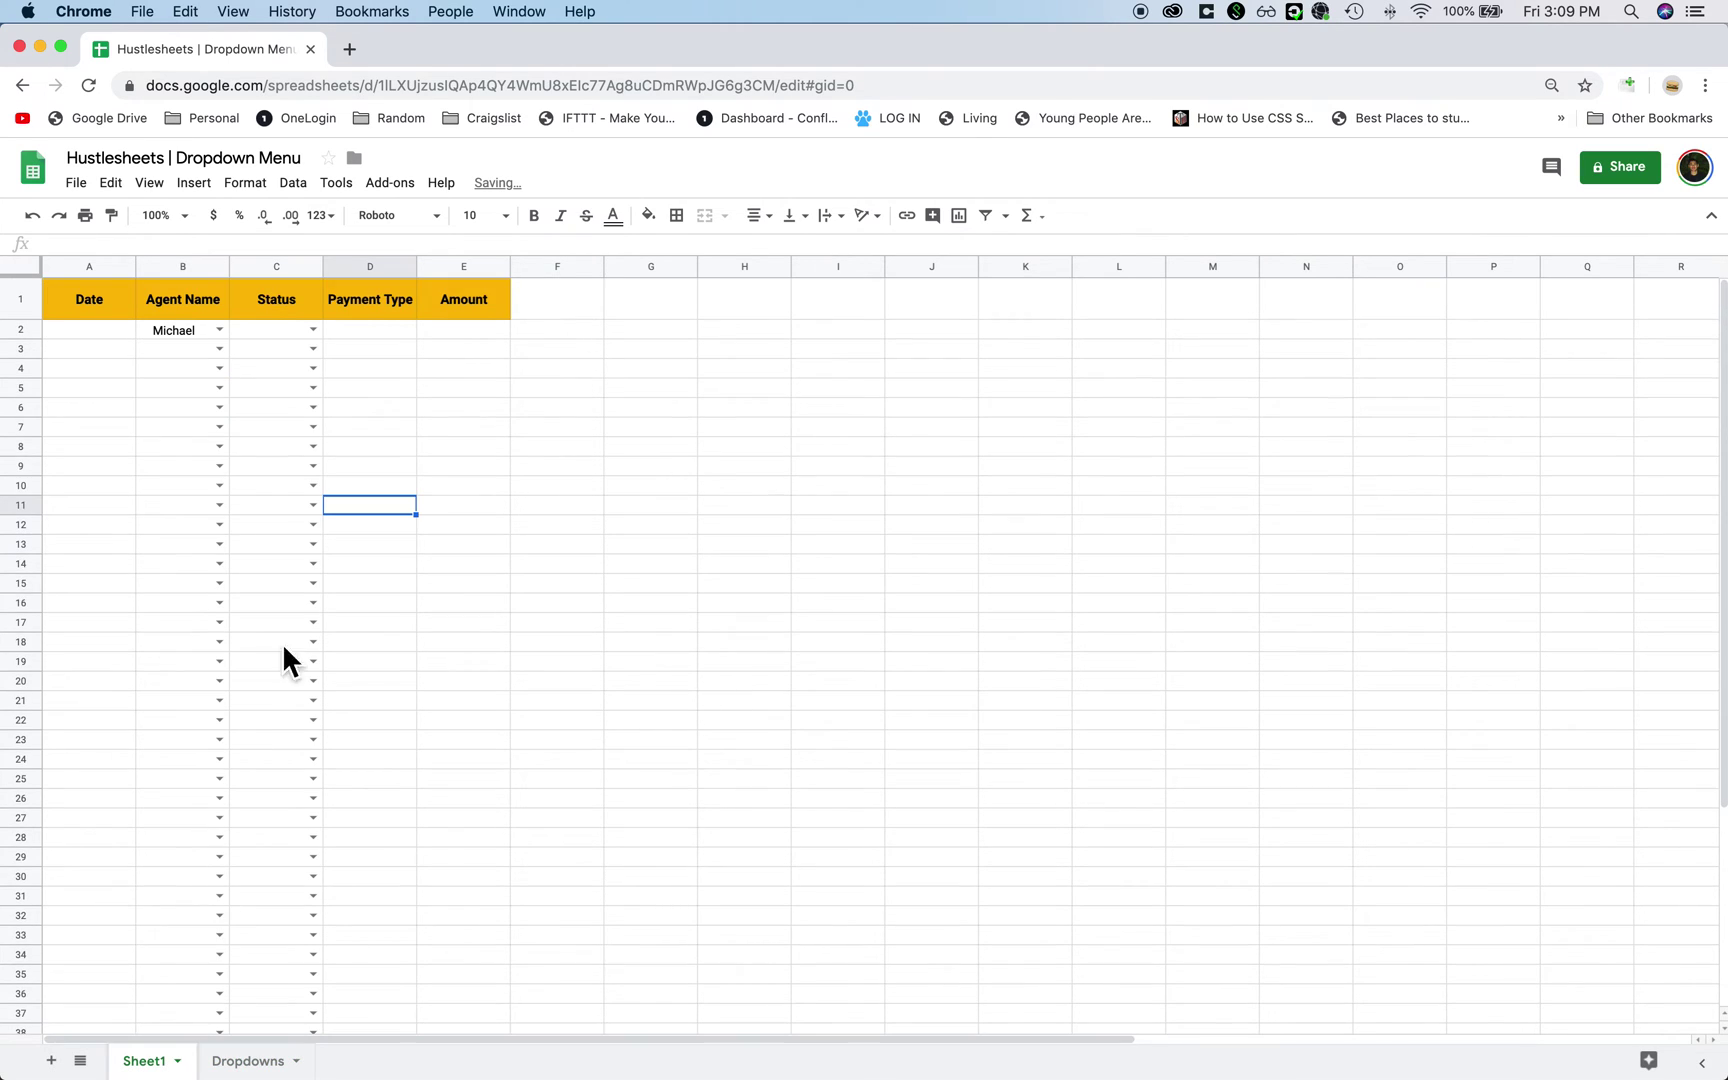
left_click(311, 346)
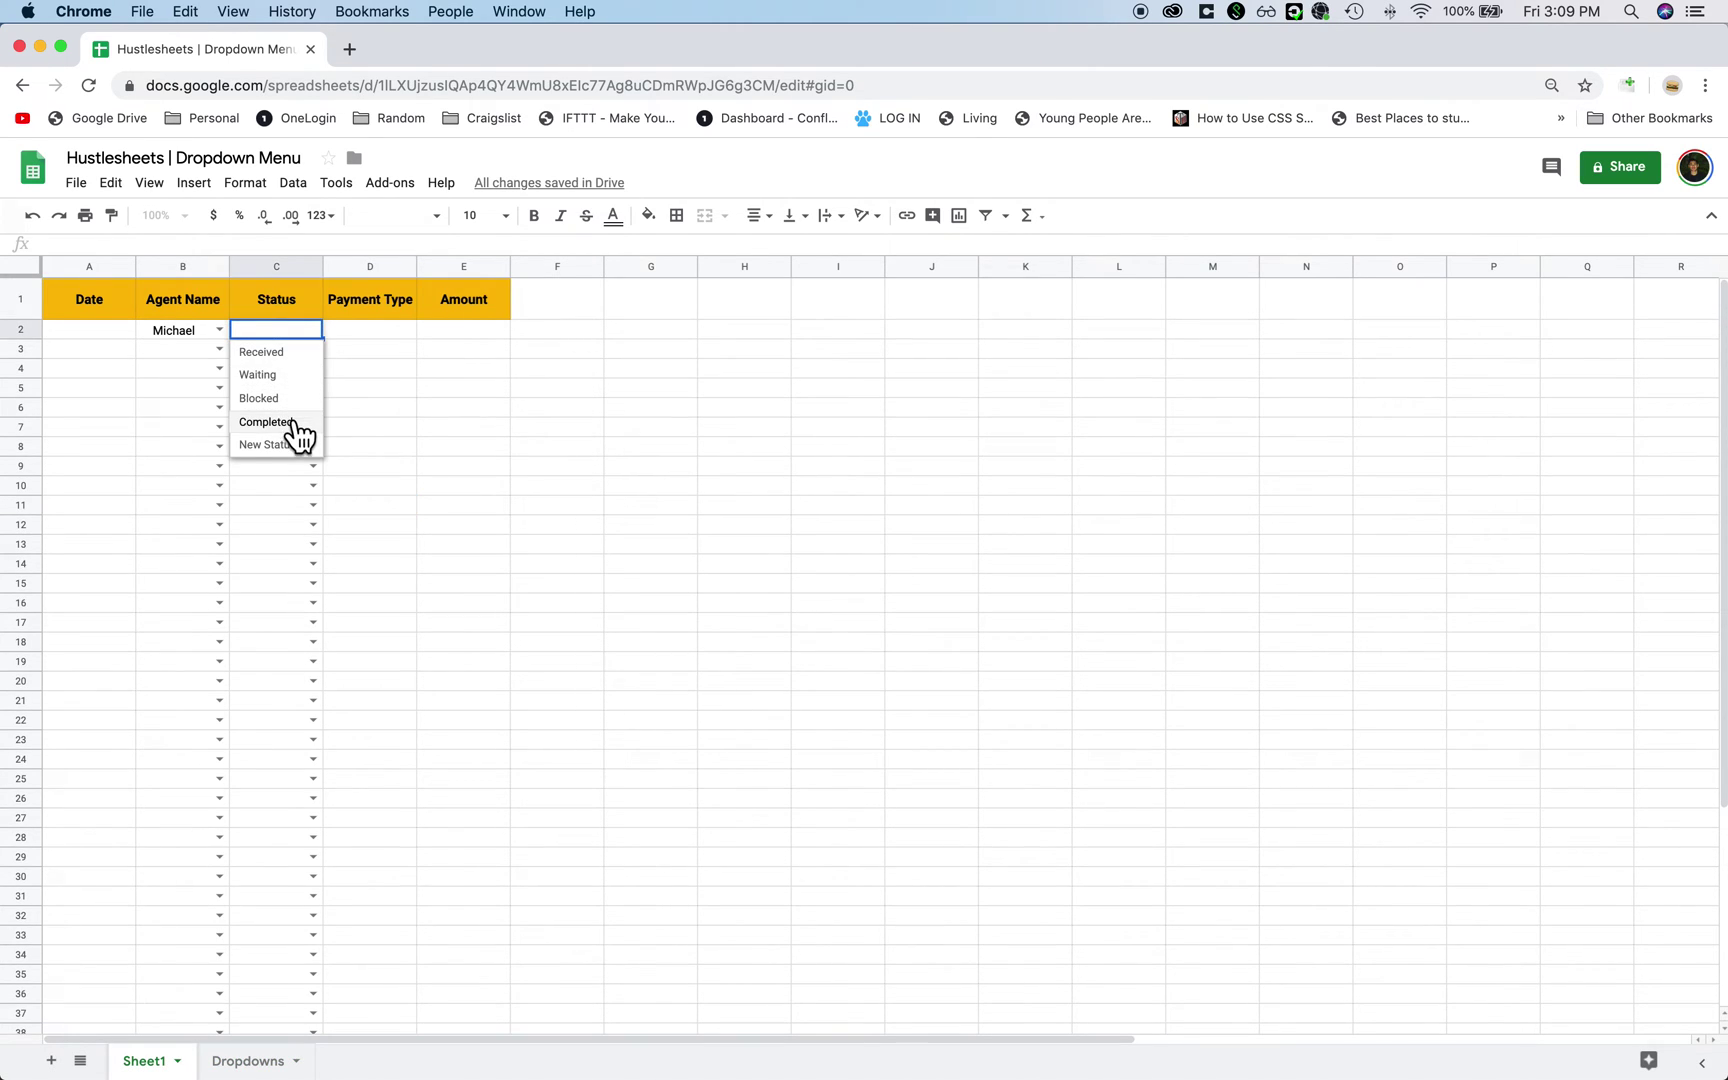
left_click(379, 448)
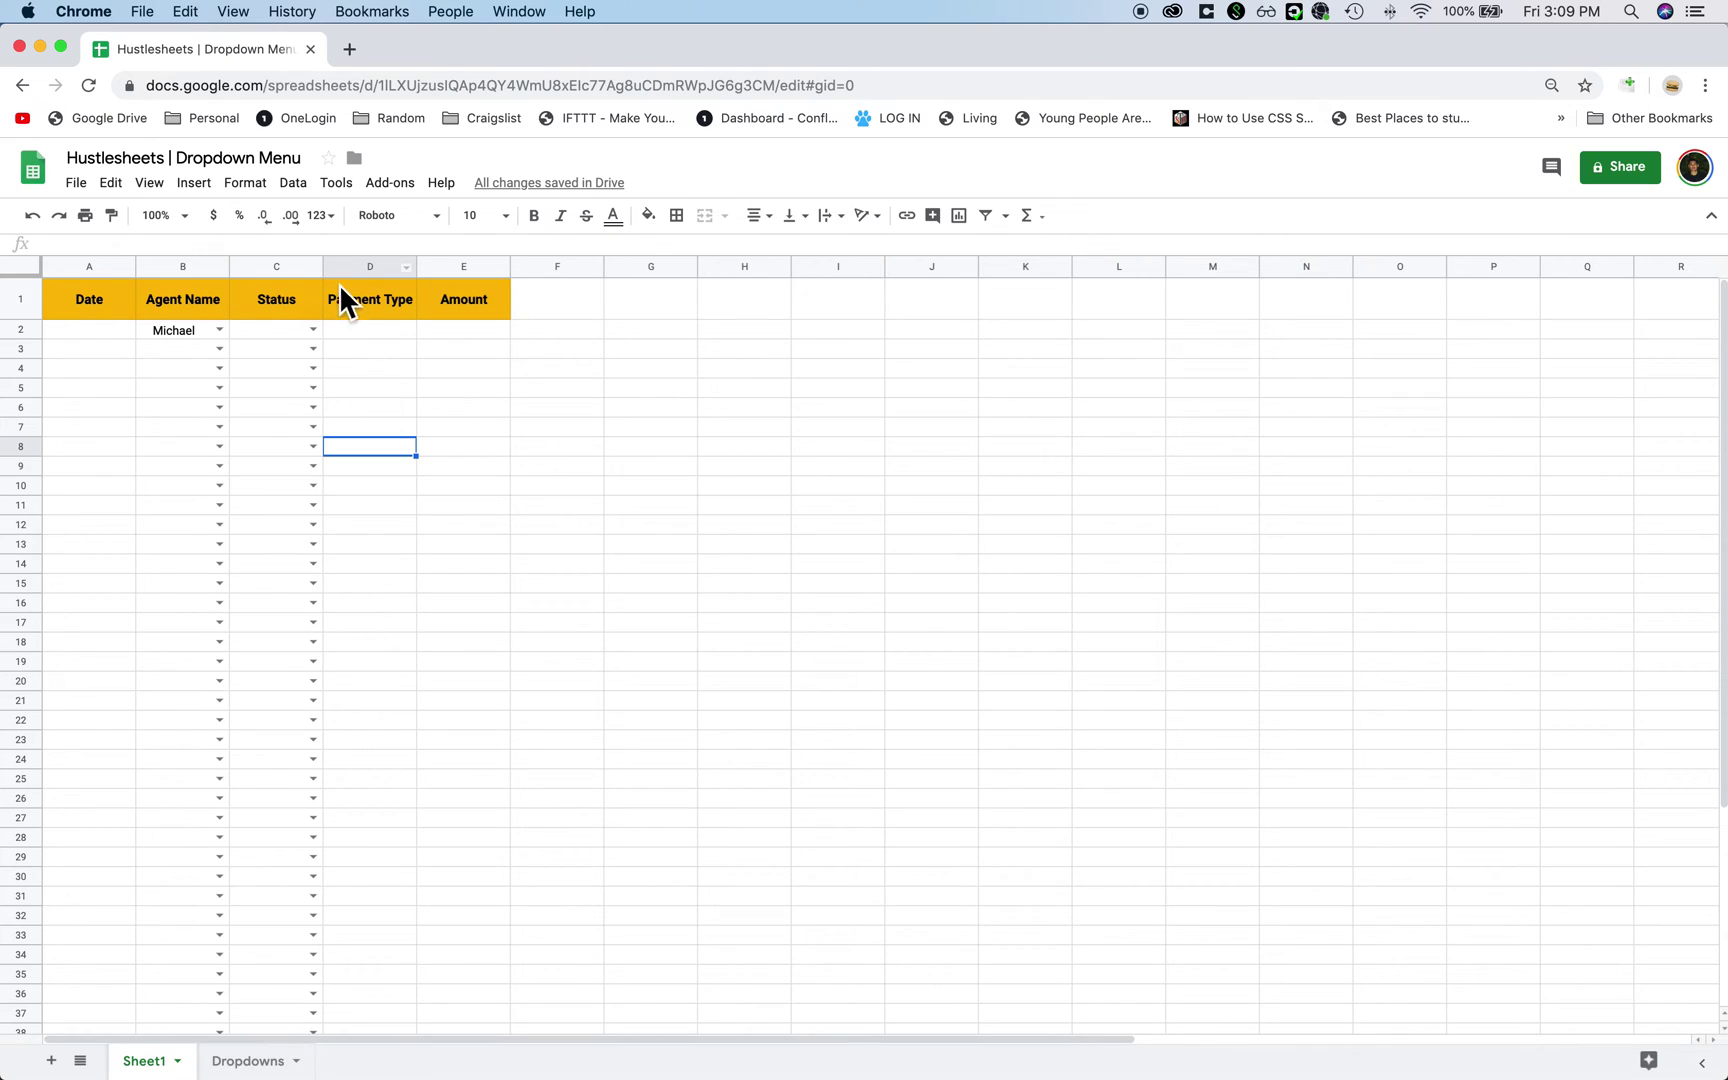
left_click(358, 331)
key("super+shift+Down")
Step: Give Payment Type cells D2:D50 a dropdown rule sourced from Dropdowns!C2:C
right_click(358, 340)
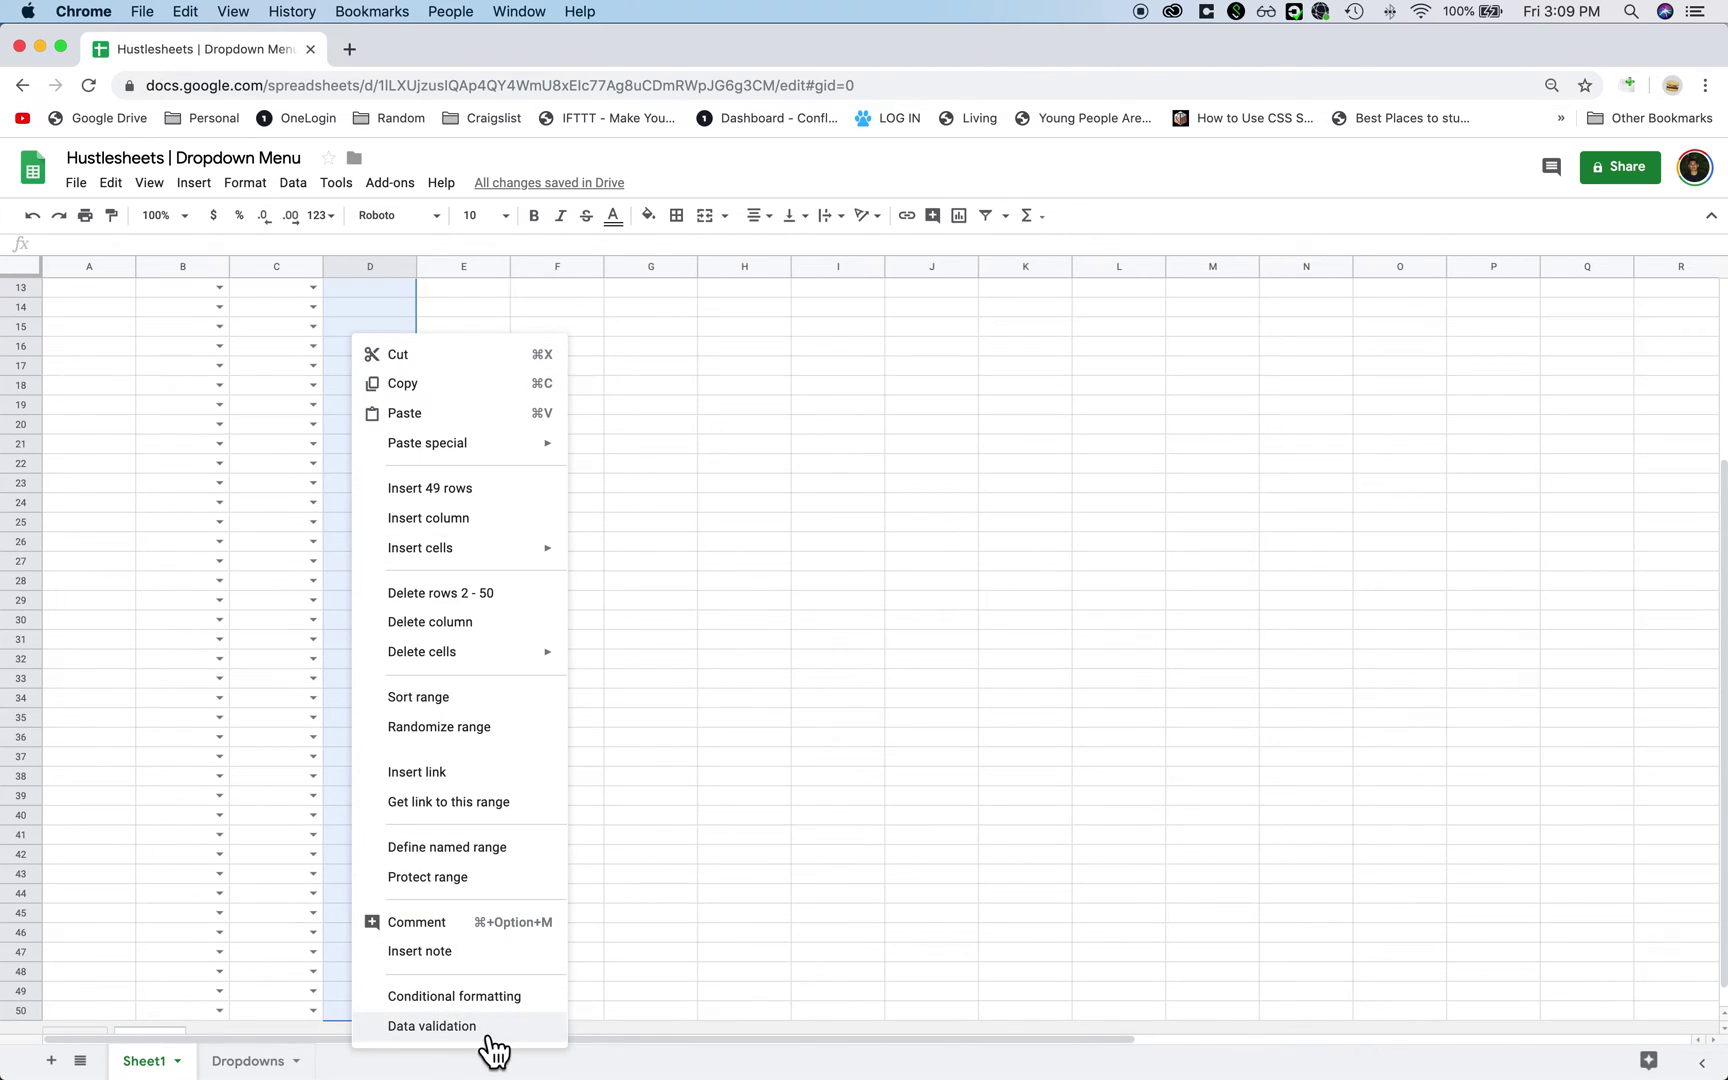
left_click(490, 1026)
left_click(918, 571)
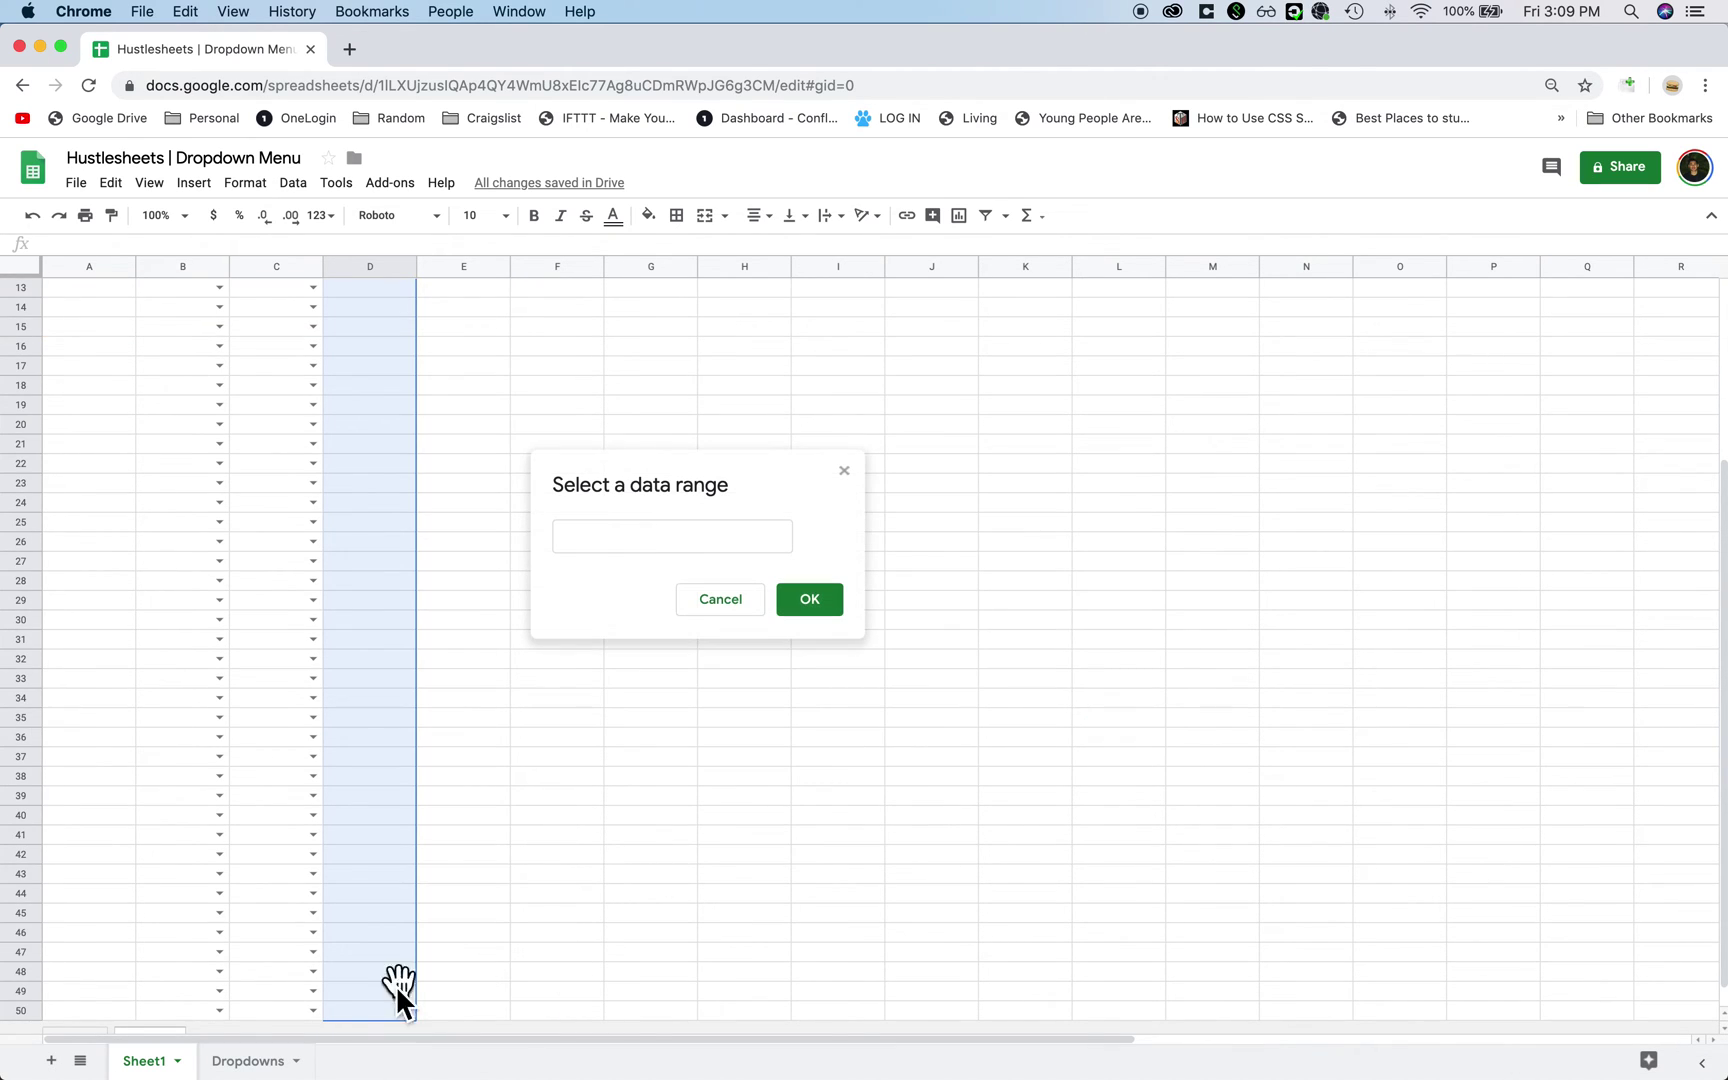
left_click(255, 1060)
left_click_drag(270, 312, 276, 541)
left_click(690, 540)
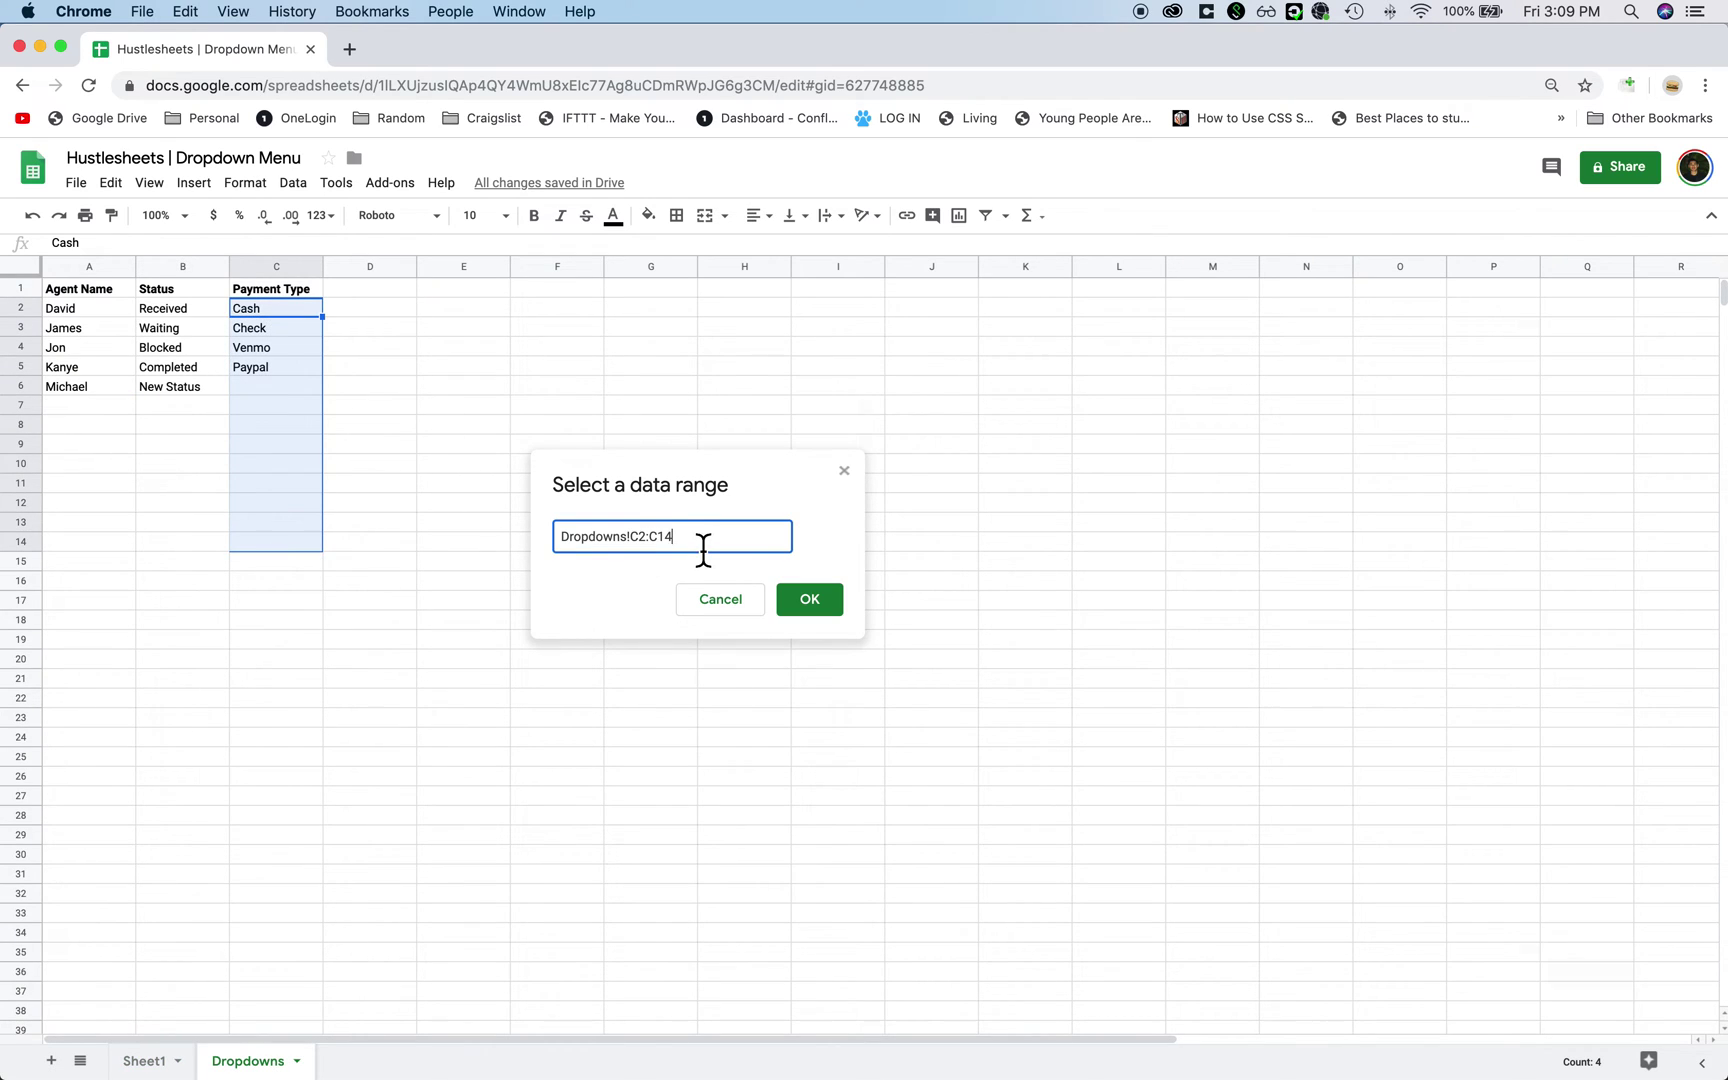
key("BackSpace")
key("BackSpace")
left_click(809, 599)
left_click(1130, 746)
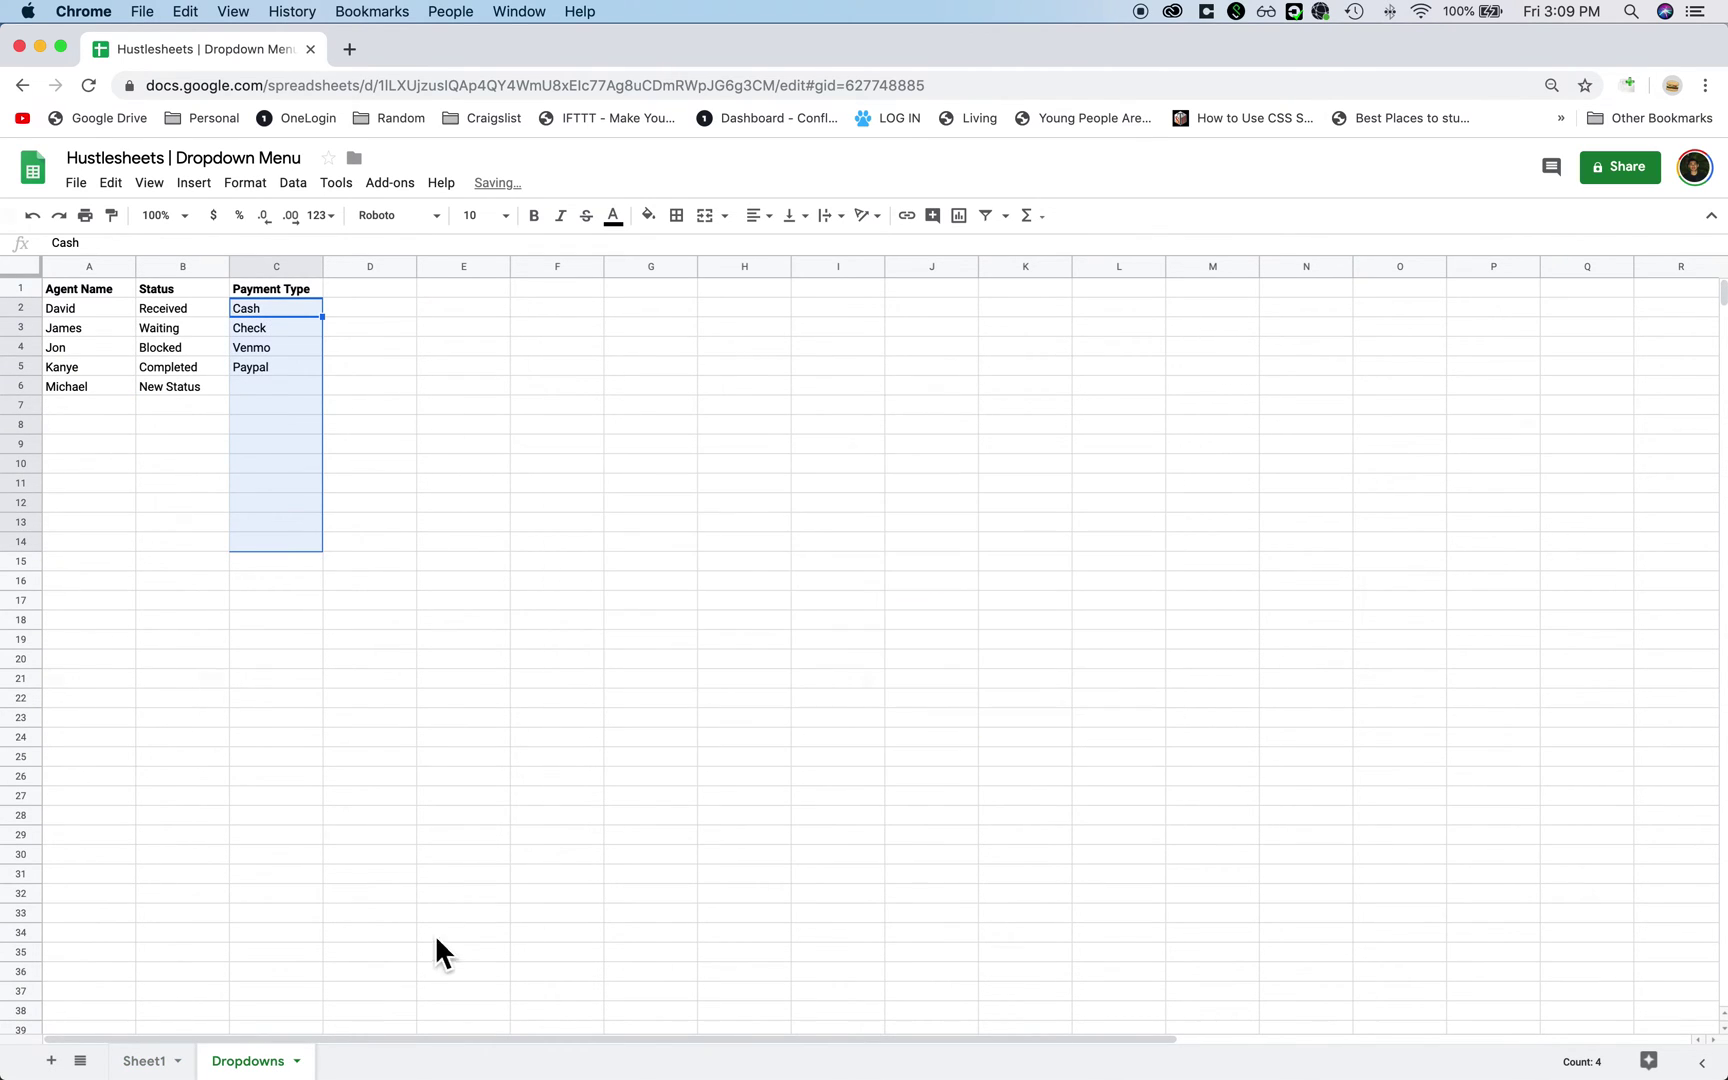
Step: Choose Check from D2's Payment Type dropdown on Sheet1
left_click(145, 1061)
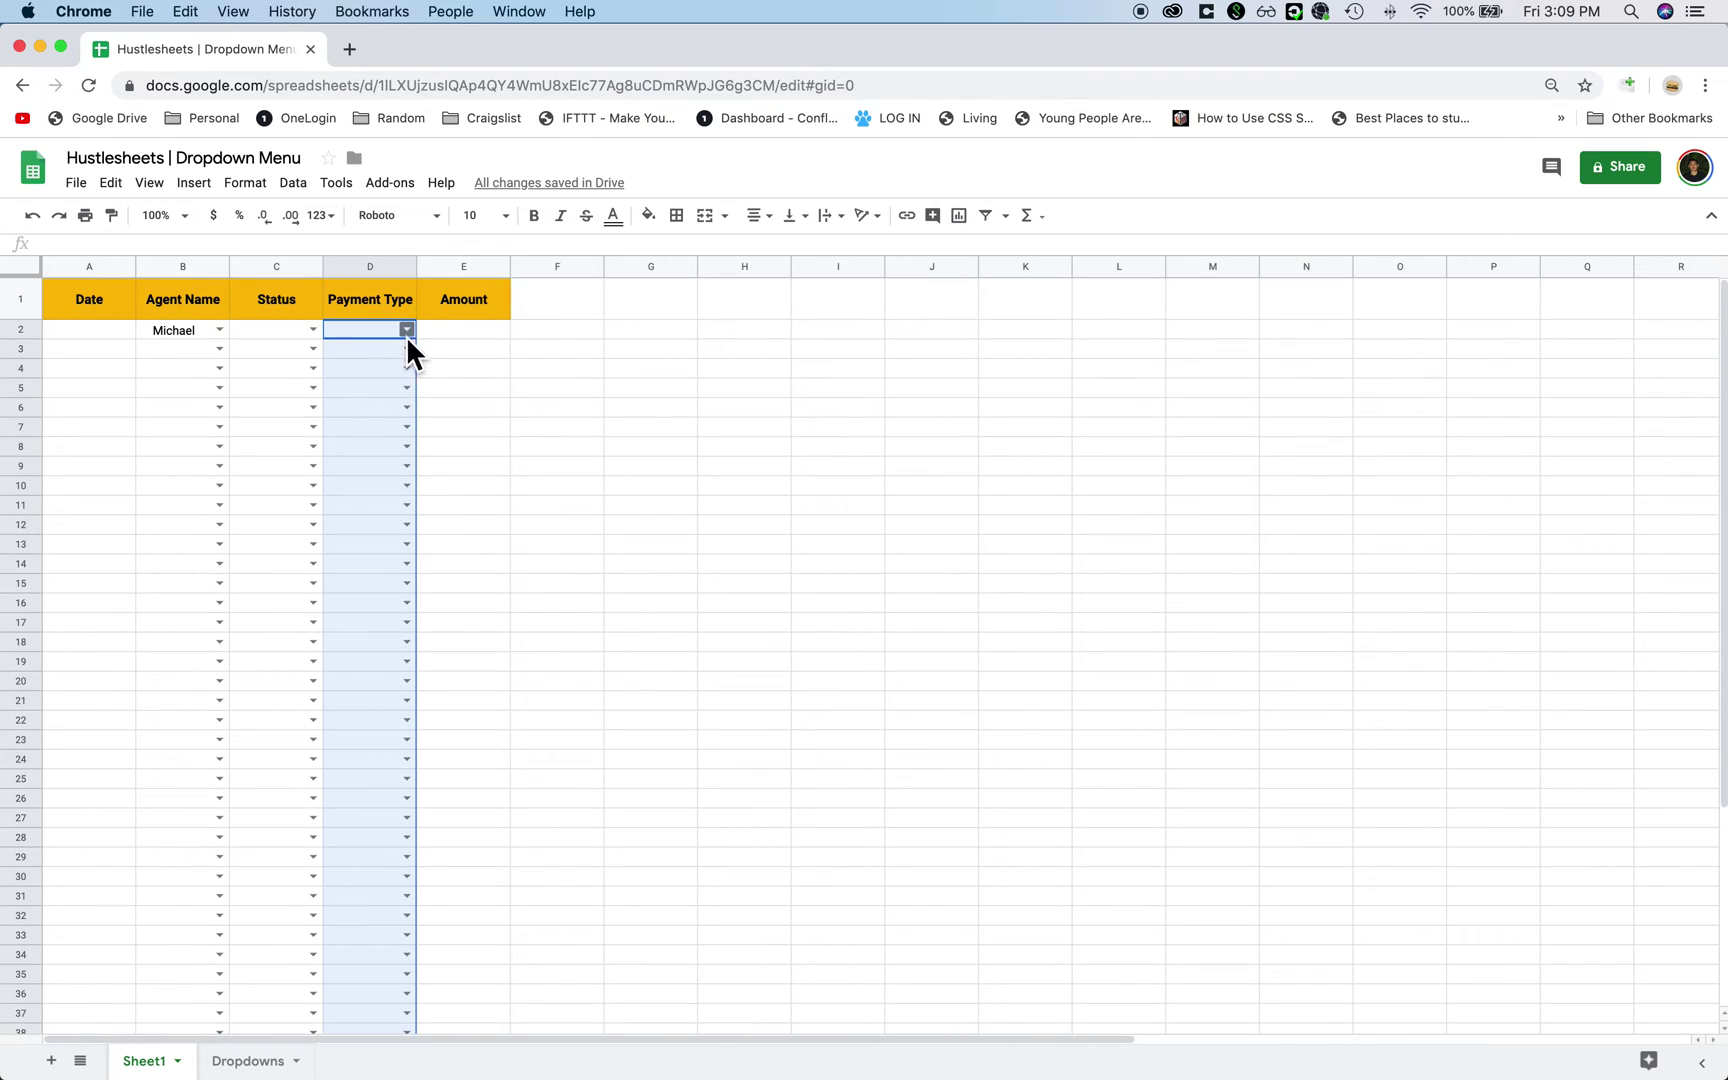
left_click(406, 330)
left_click(350, 374)
left_click(463, 373)
left_click(522, 306)
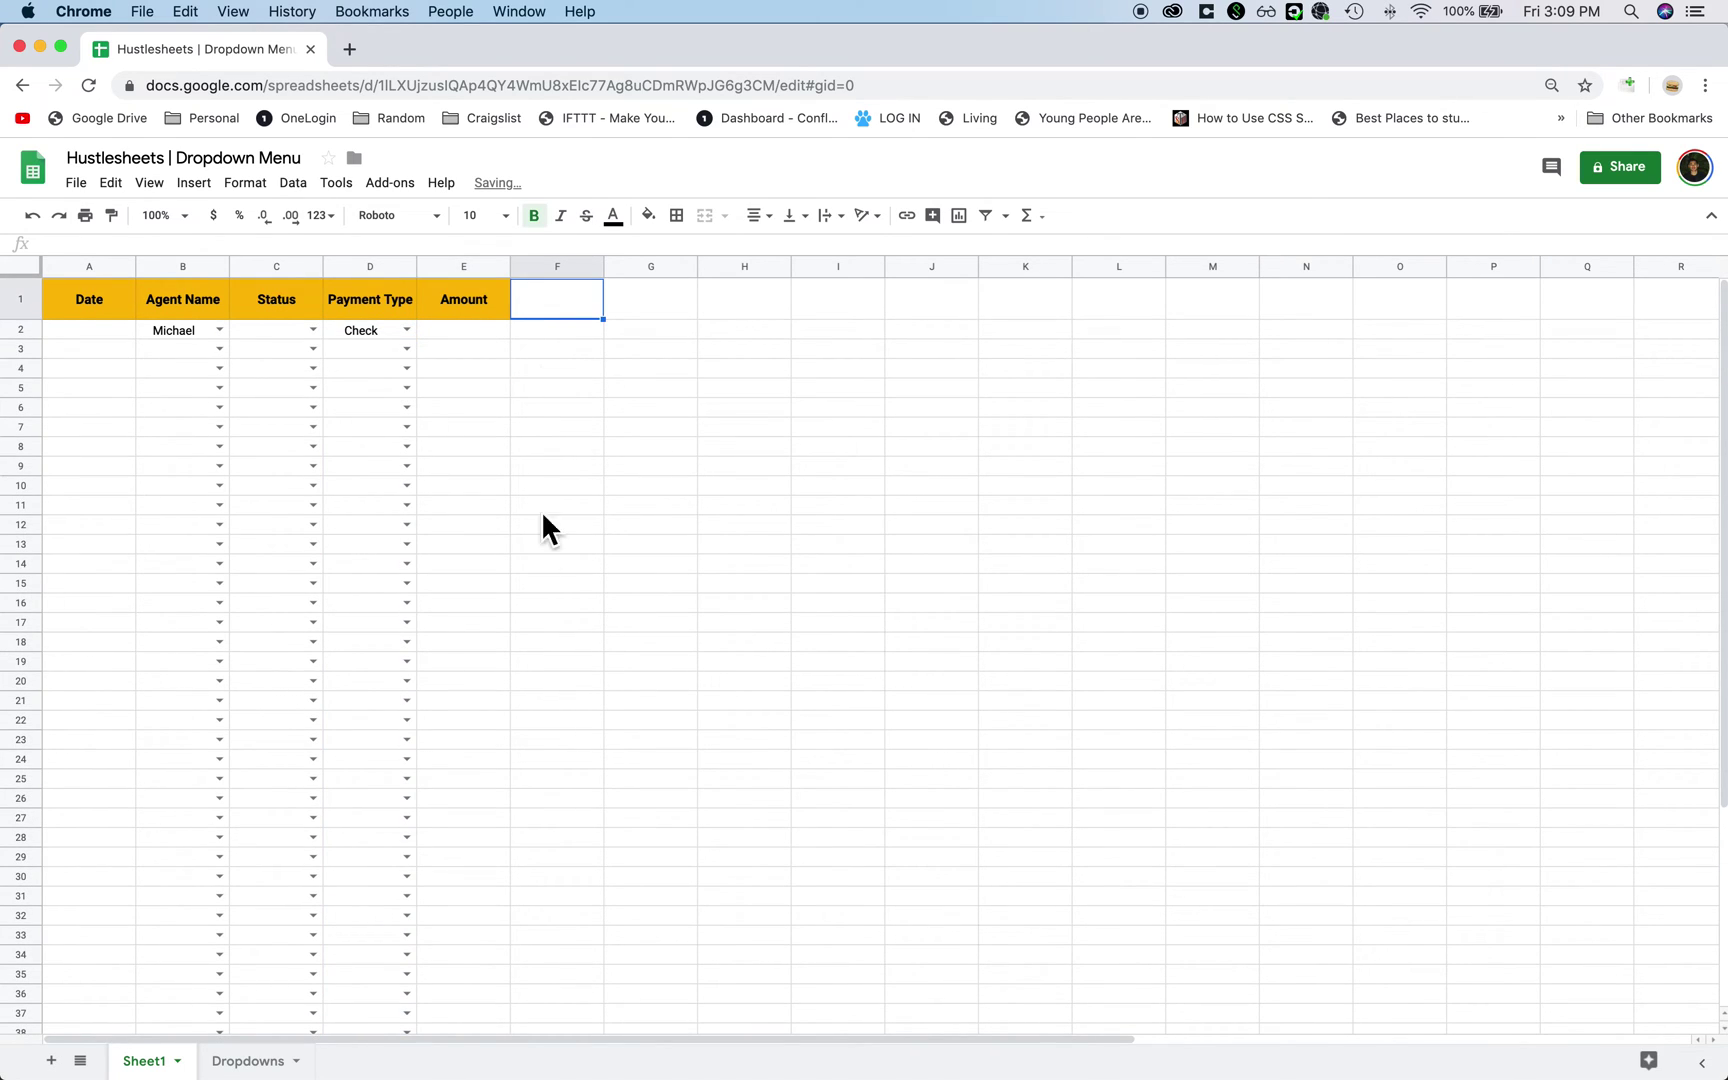
Step: Add a new Sheet3 with the heading 'Agent' in A1
left_click(48, 1062)
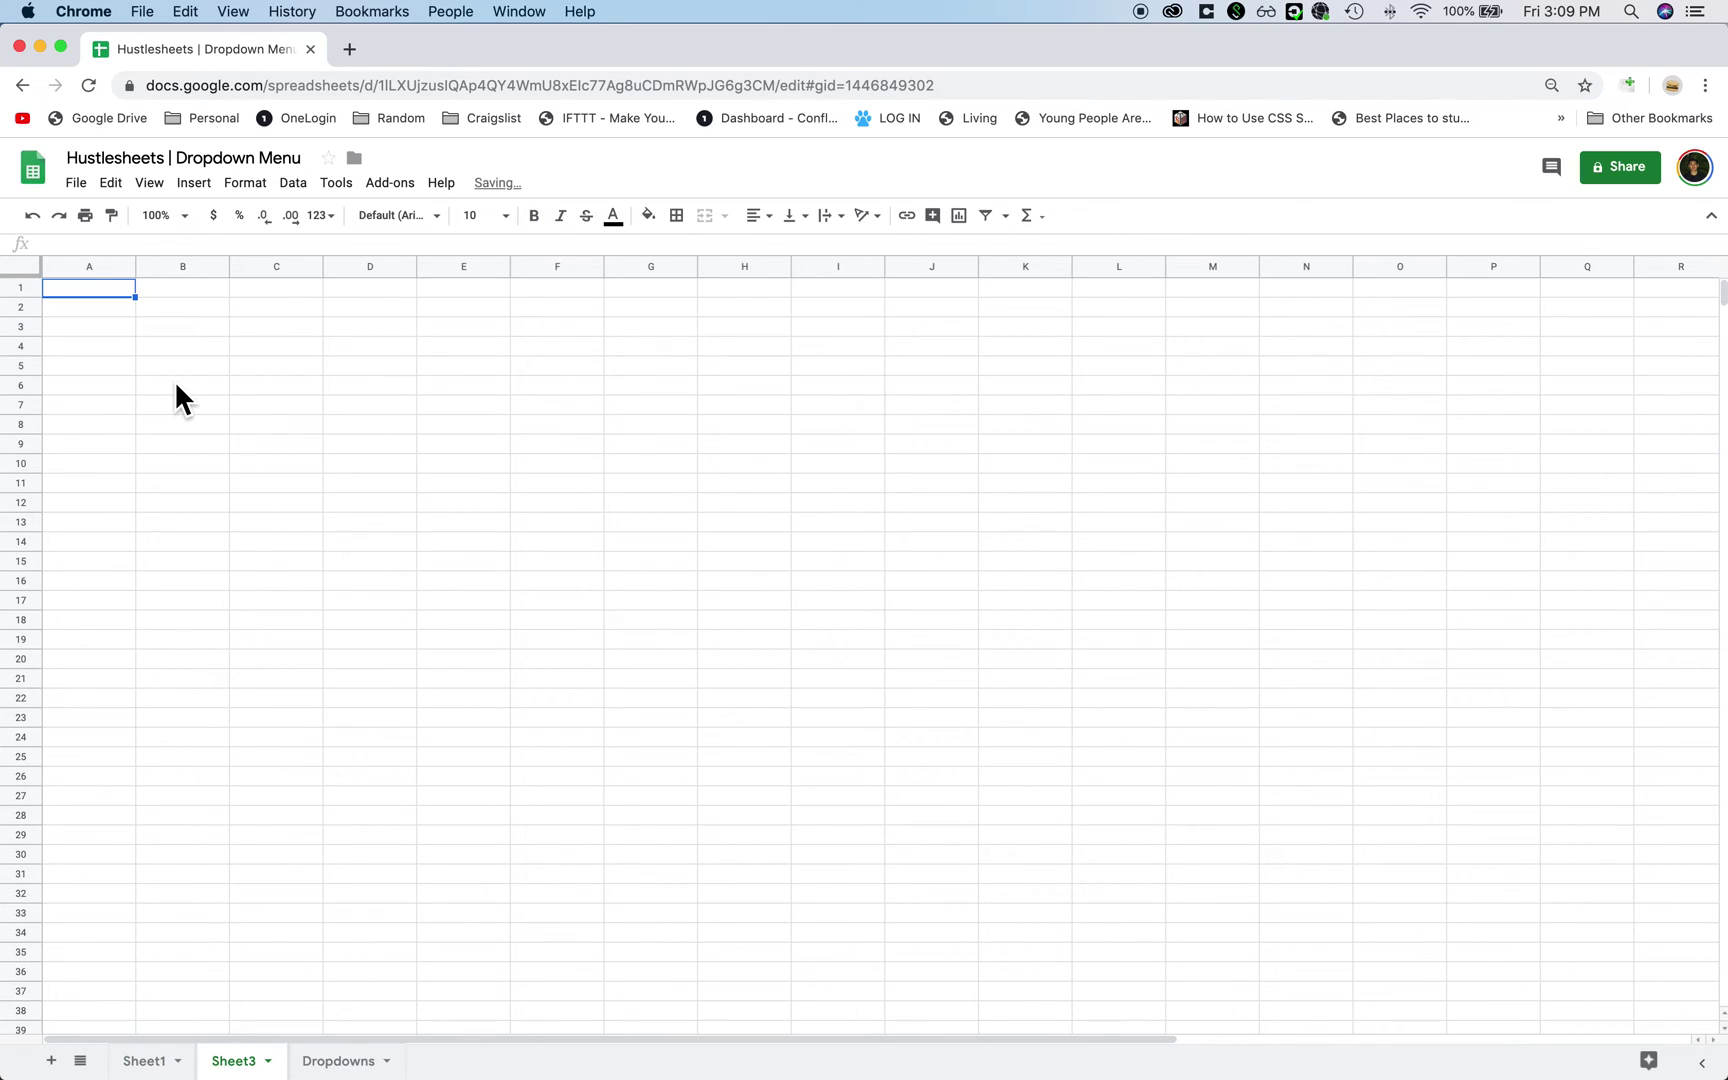
type("g")
key("BackSpace")
type("Agent")
key("Return")
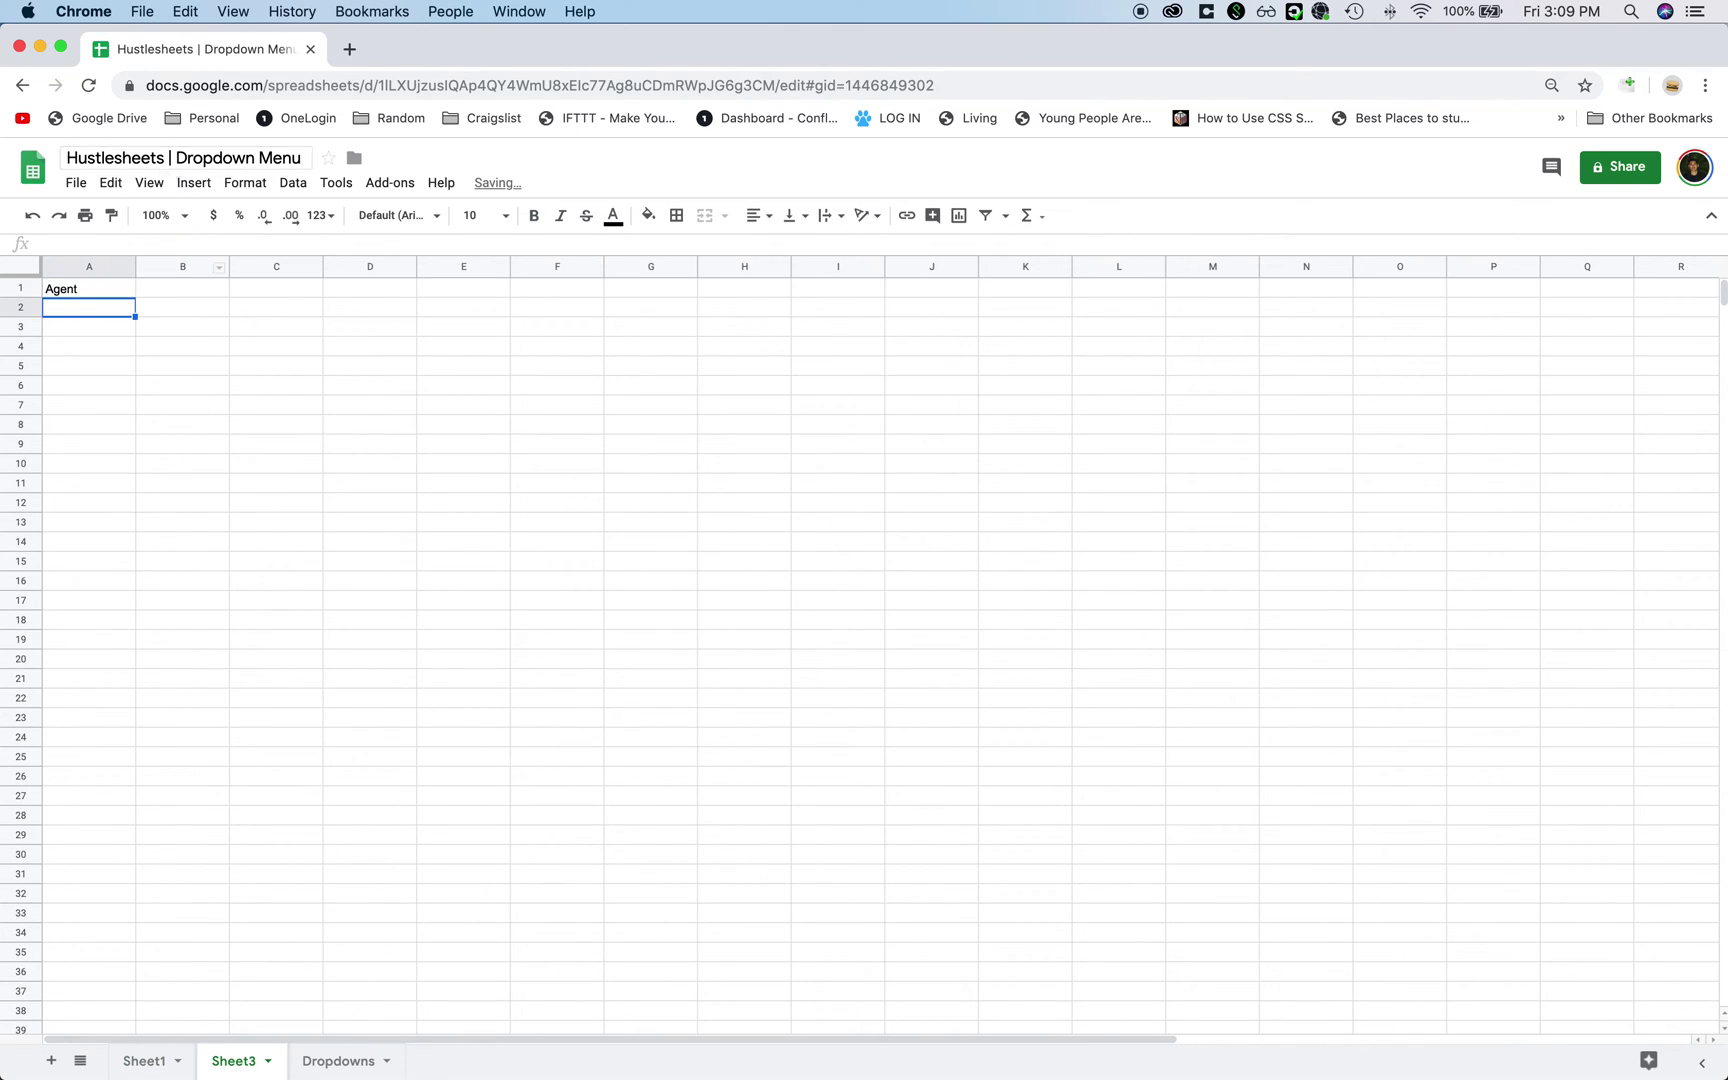
Step: Give Sheet3's Agent column A2:A a dropdown rule sourced from Dropdowns!A2:A
left_click_drag(92, 313, 86, 483)
right_click(106, 436)
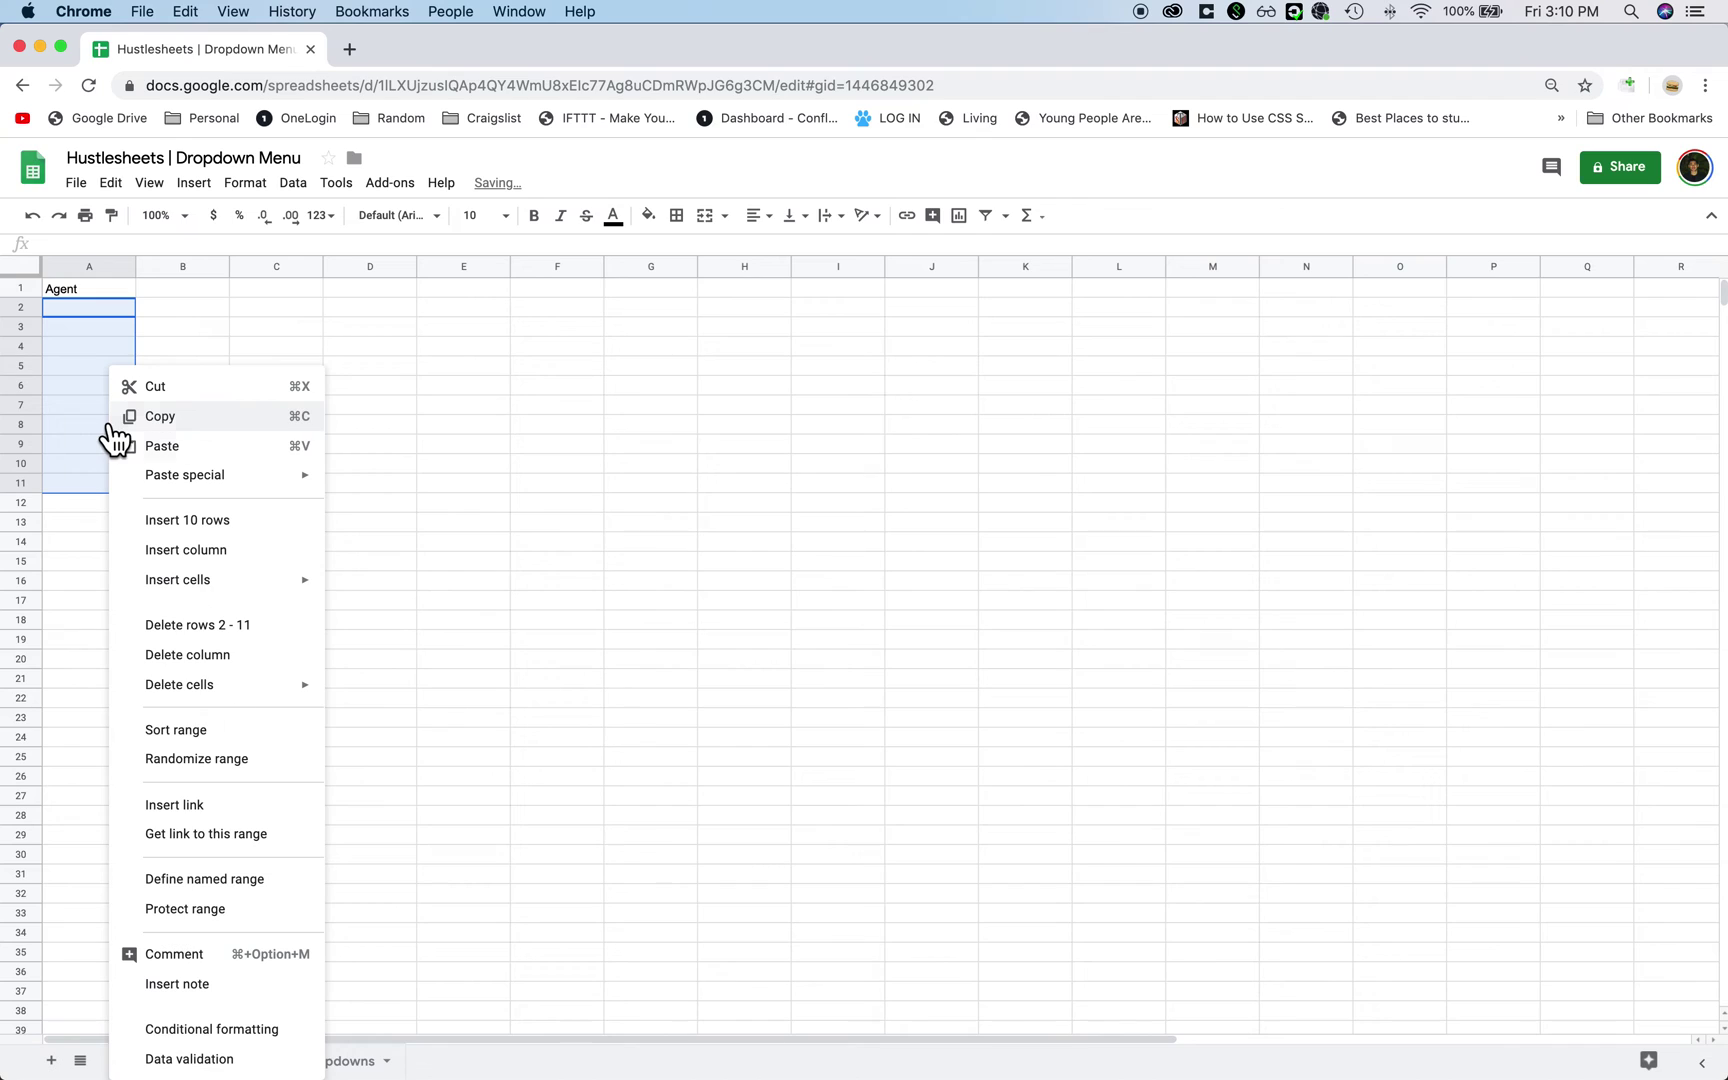
left_click(297, 1062)
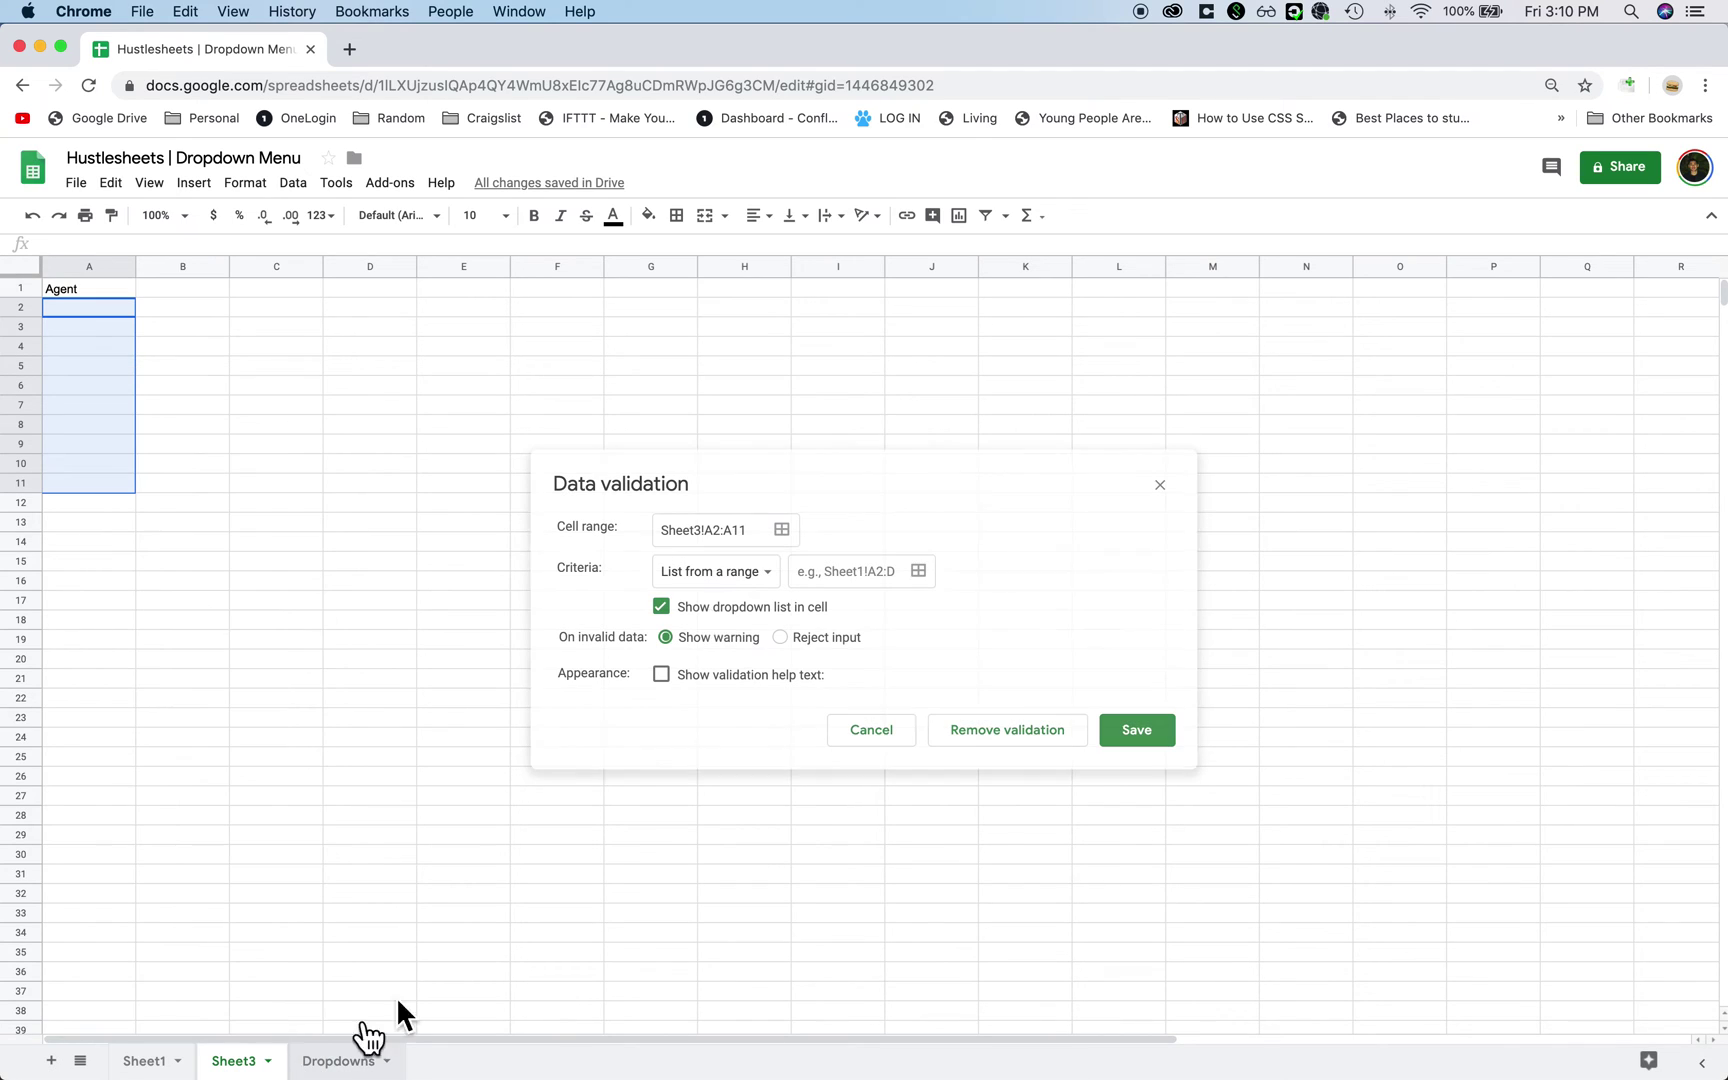
left_click(758, 530)
key("BackSpace")
key("BackSpace")
left_click(873, 624)
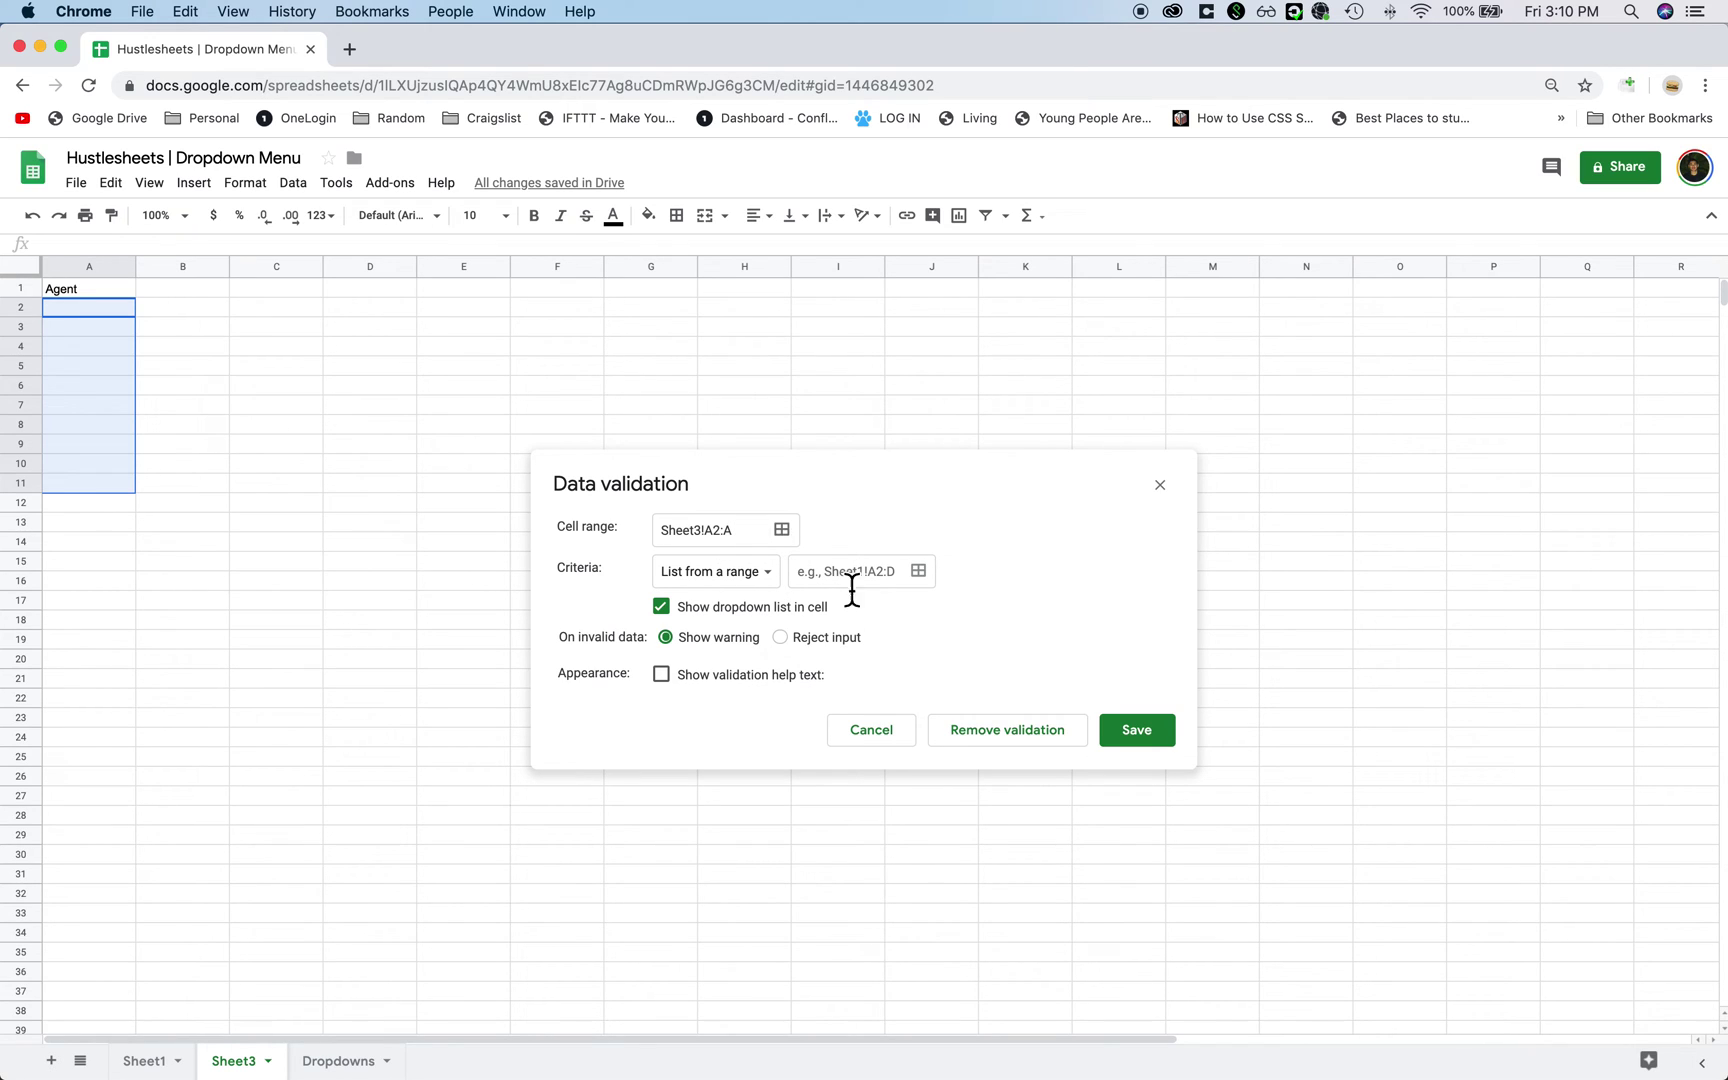
left_click(916, 572)
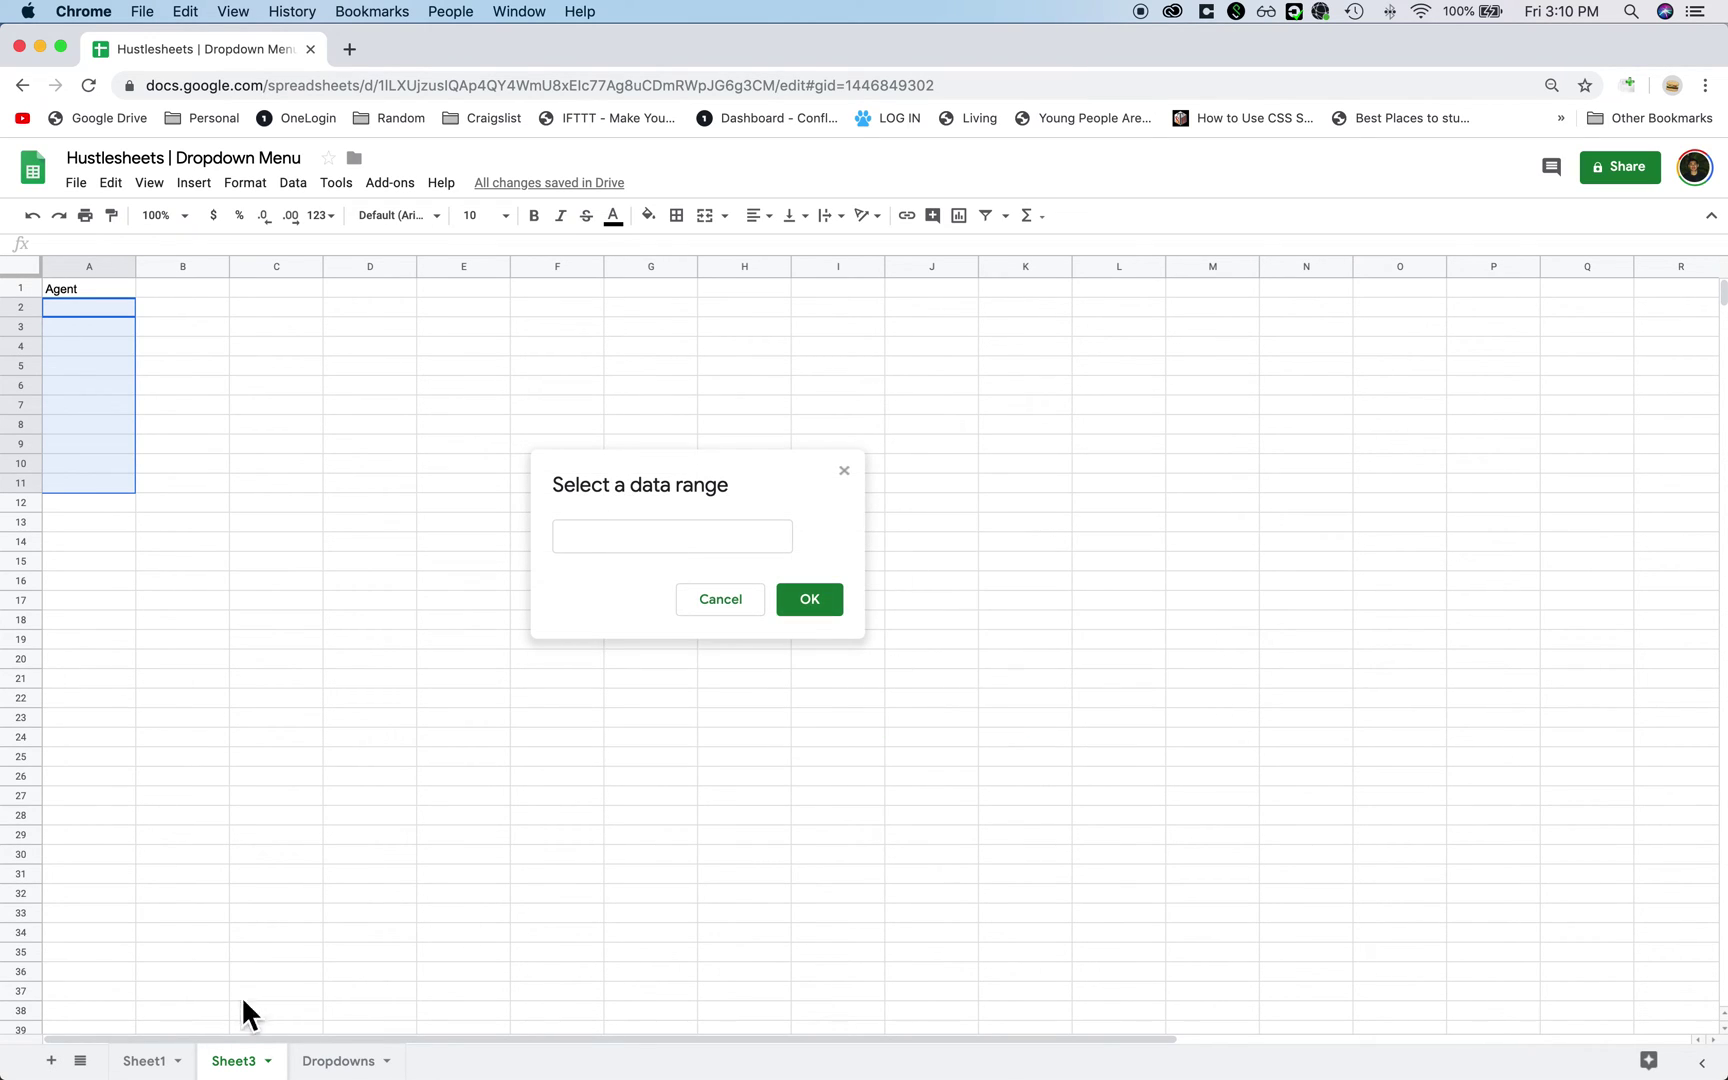
left_click(338, 1060)
left_click_drag(82, 313, 81, 508)
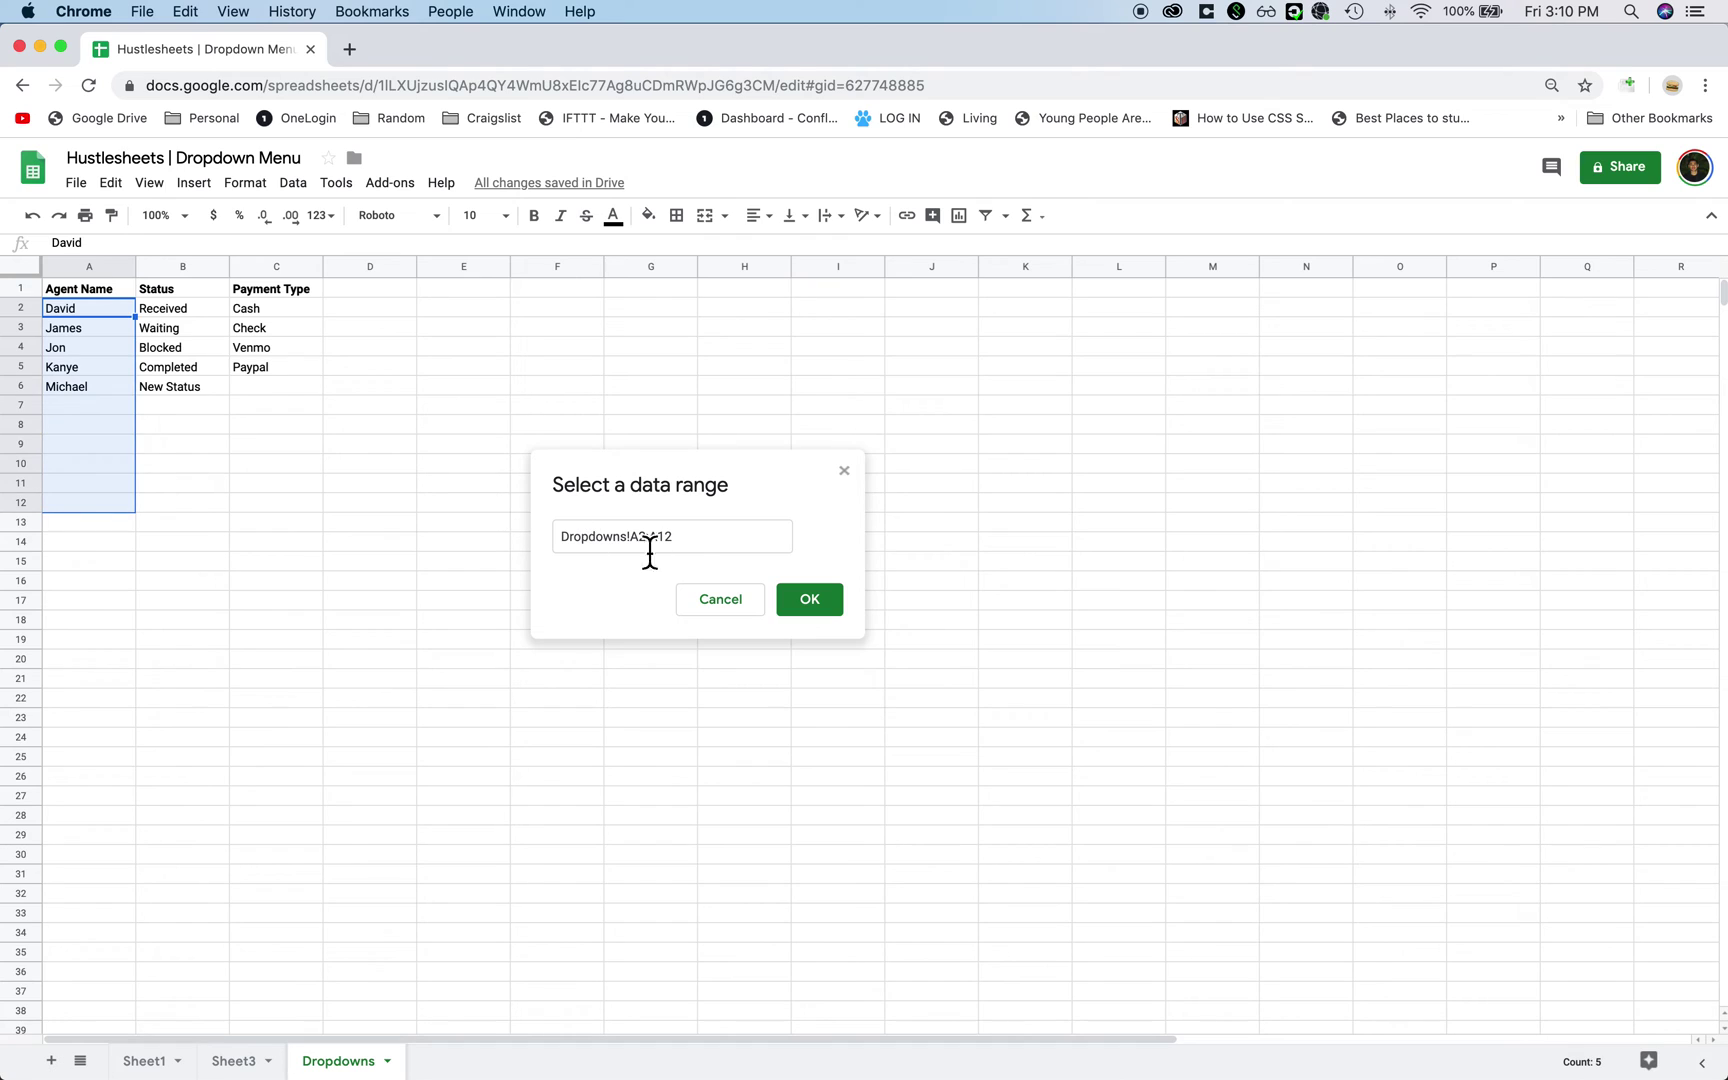
left_click(690, 540)
key("BackSpace")
key("BackSpace")
left_click(820, 600)
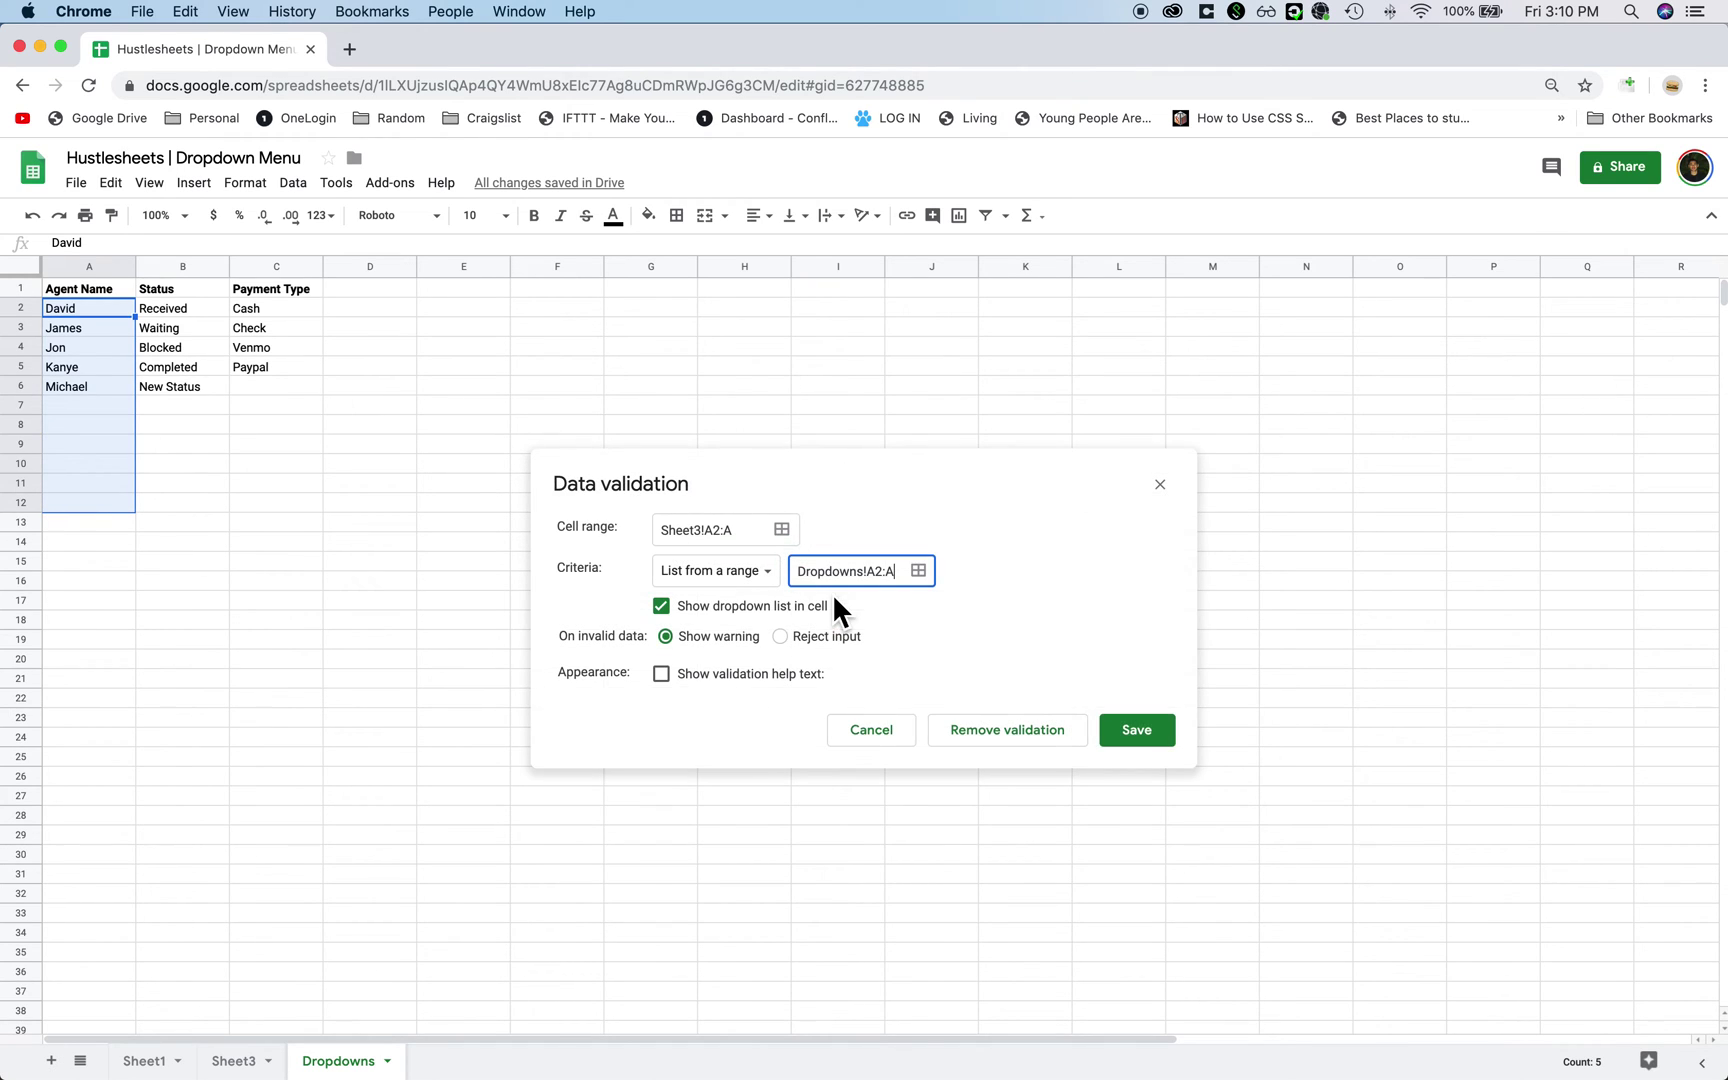
left_click(1128, 740)
Step: Pick James from A2's agent dropdown on Sheet3, then return to Sheet1
left_click(236, 1061)
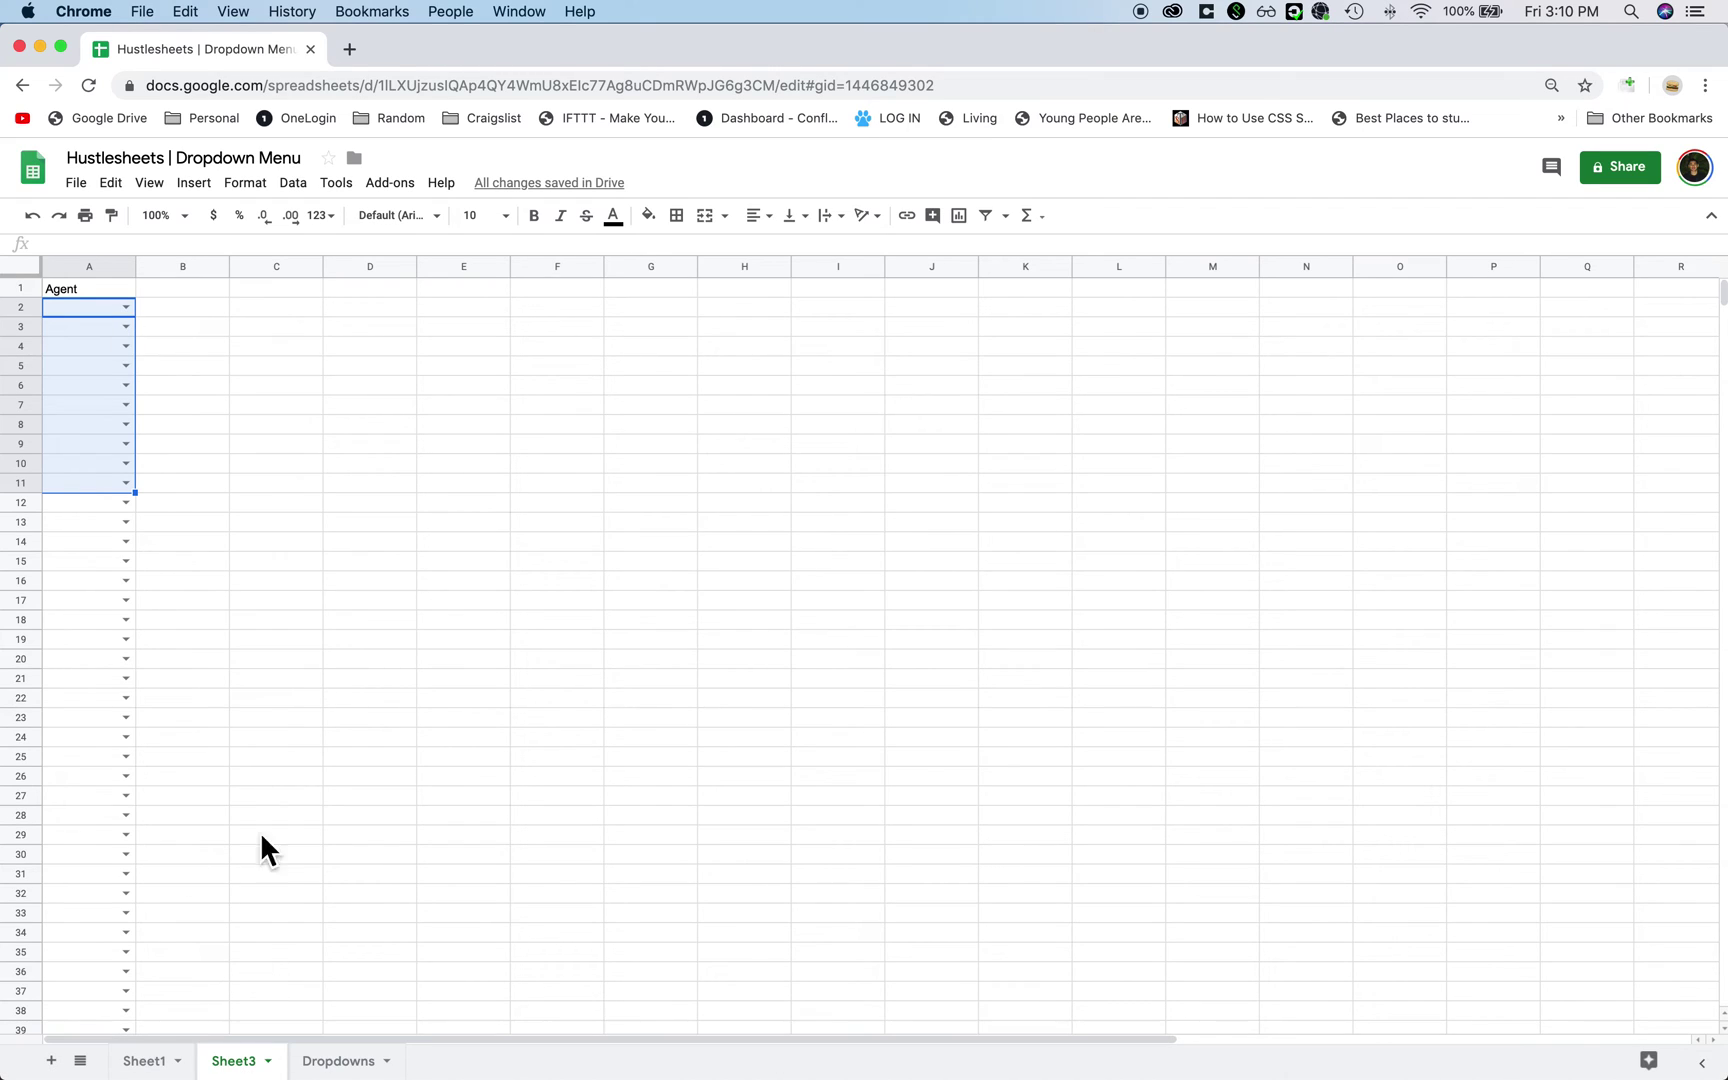
left_click(72, 326)
left_click(126, 307)
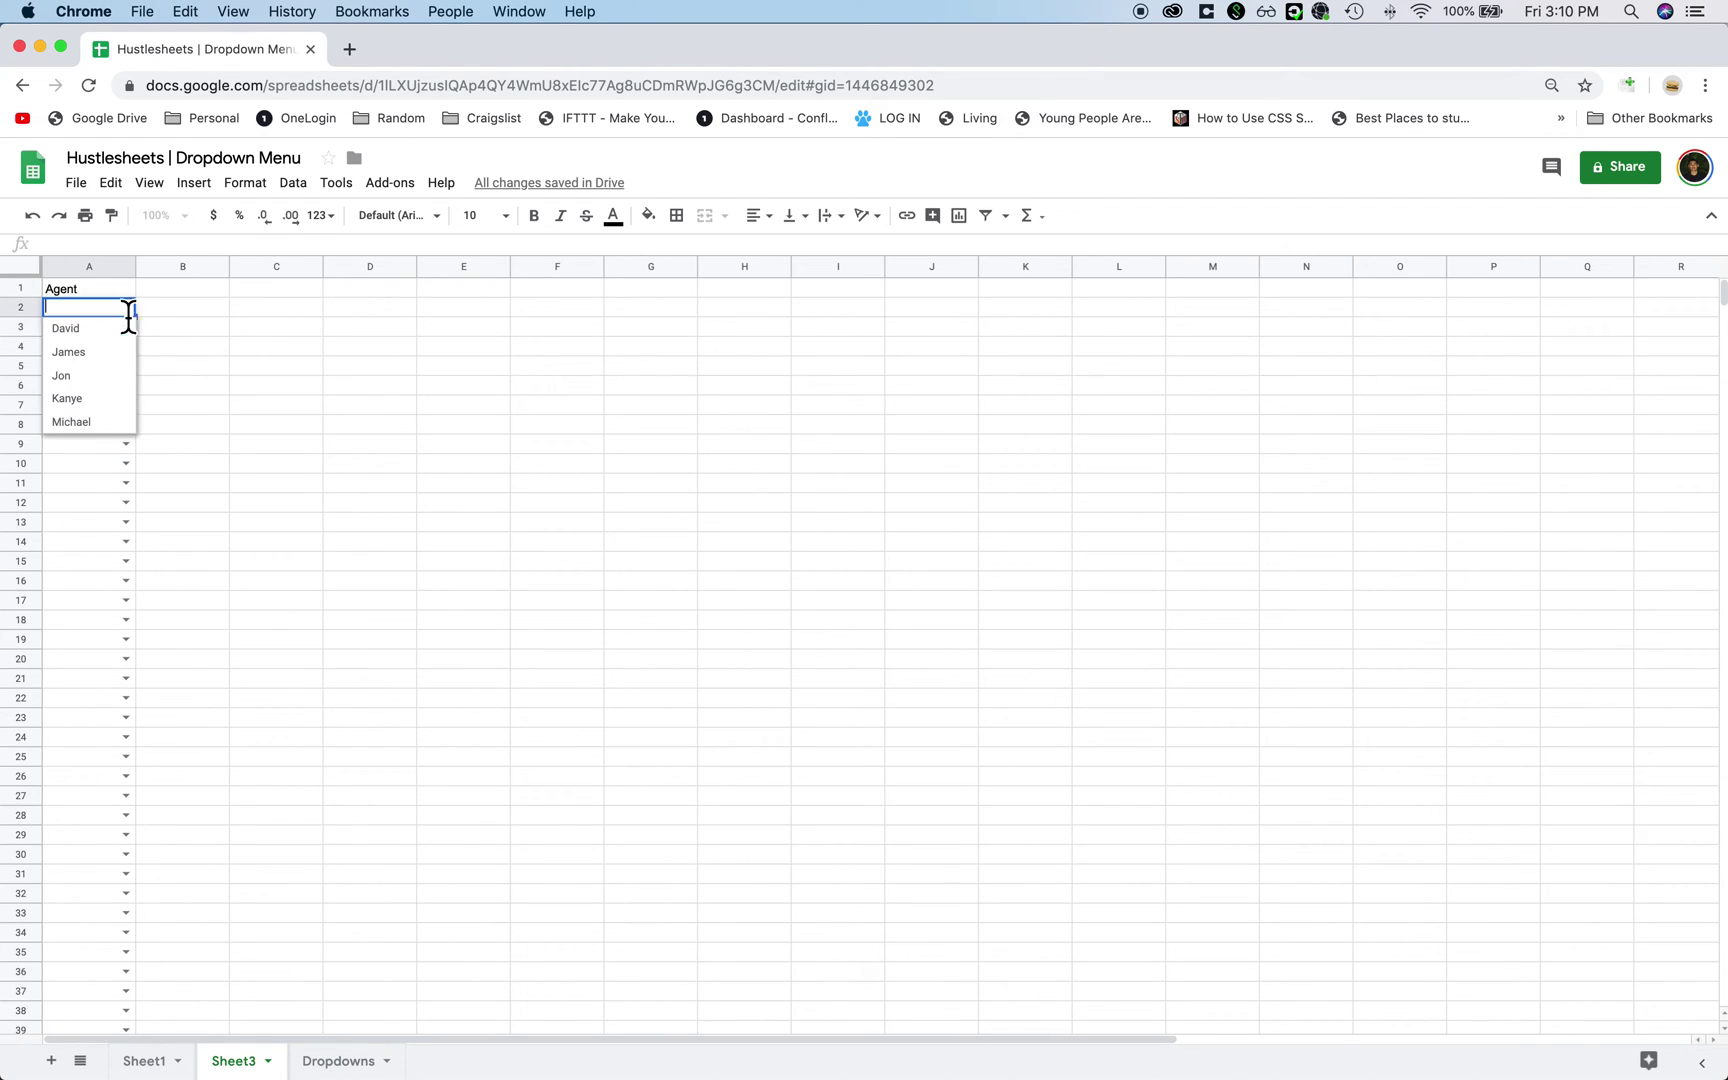
left_click(100, 338)
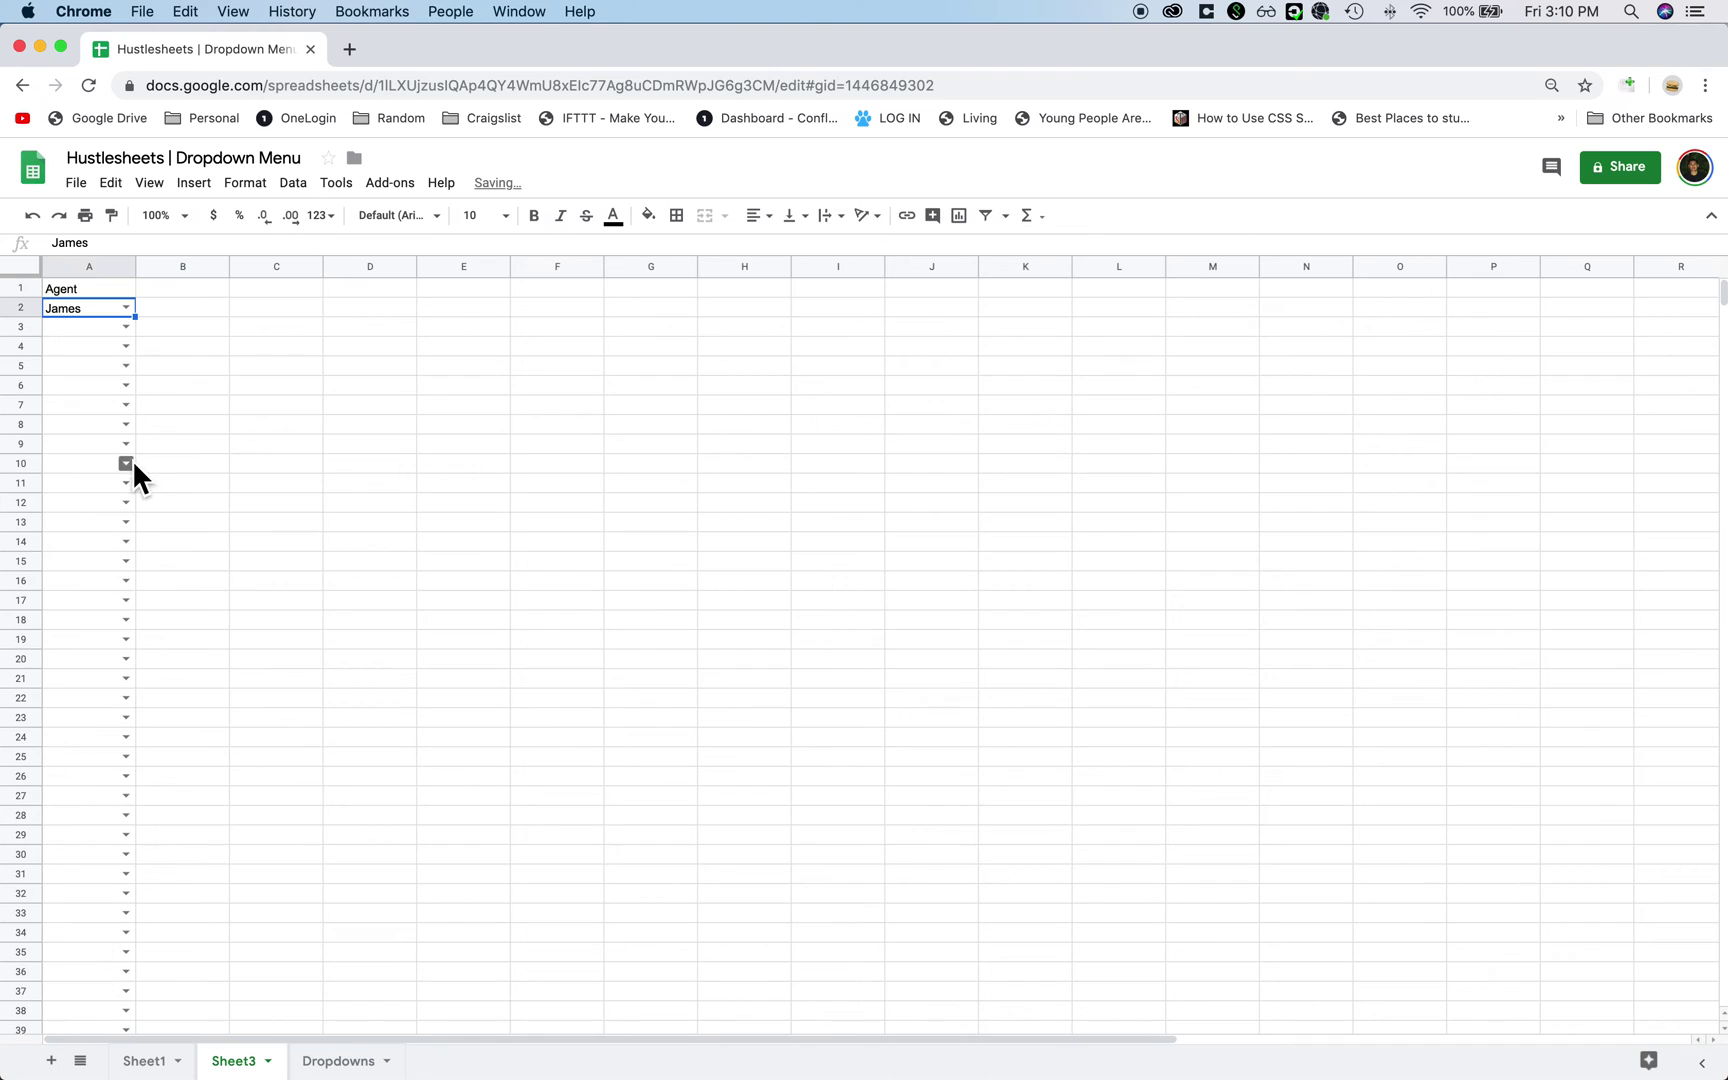
left_click(142, 1062)
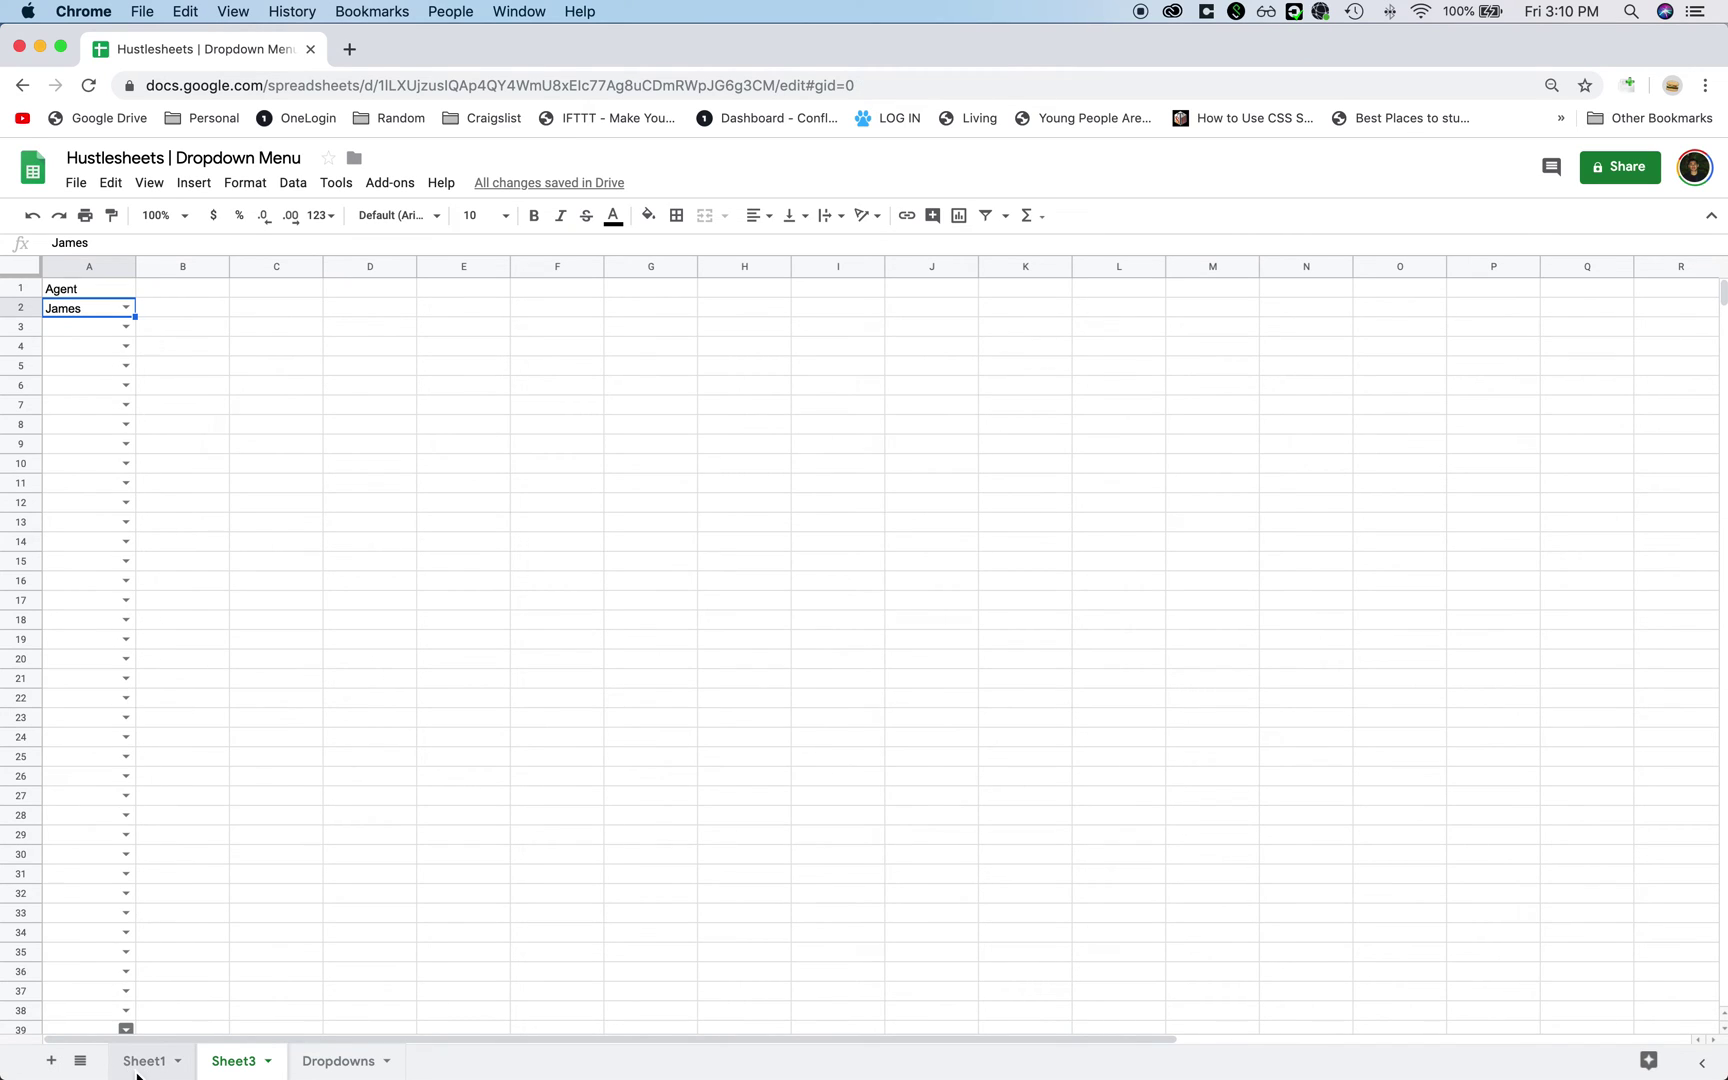
Step: Review the validation rule on Sheet1's Agent Name cells B2:B9 and cancel it unchanged
left_click_drag(202, 328, 197, 464)
right_click(197, 464)
left_click(245, 1055)
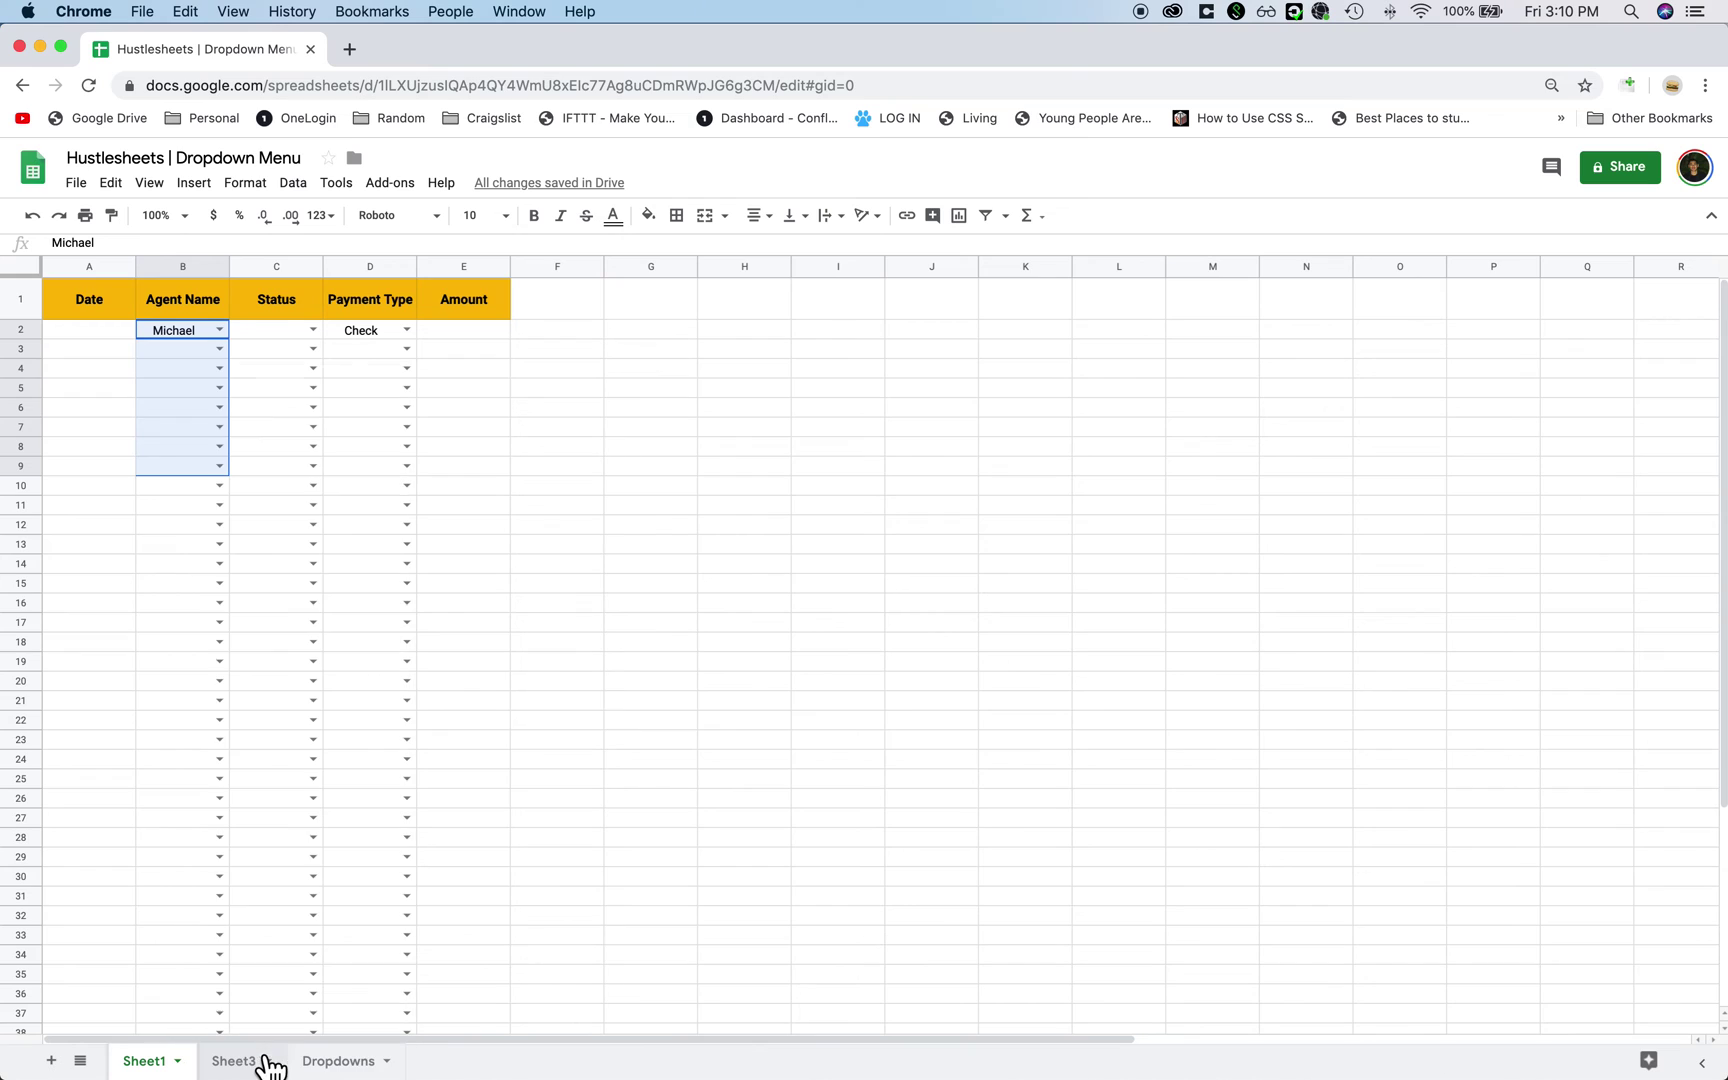
left_click(860, 733)
Step: Add NEW NAME to the Dropdowns agent list and check it in Sheet3's A3 dropdown
left_click(340, 1062)
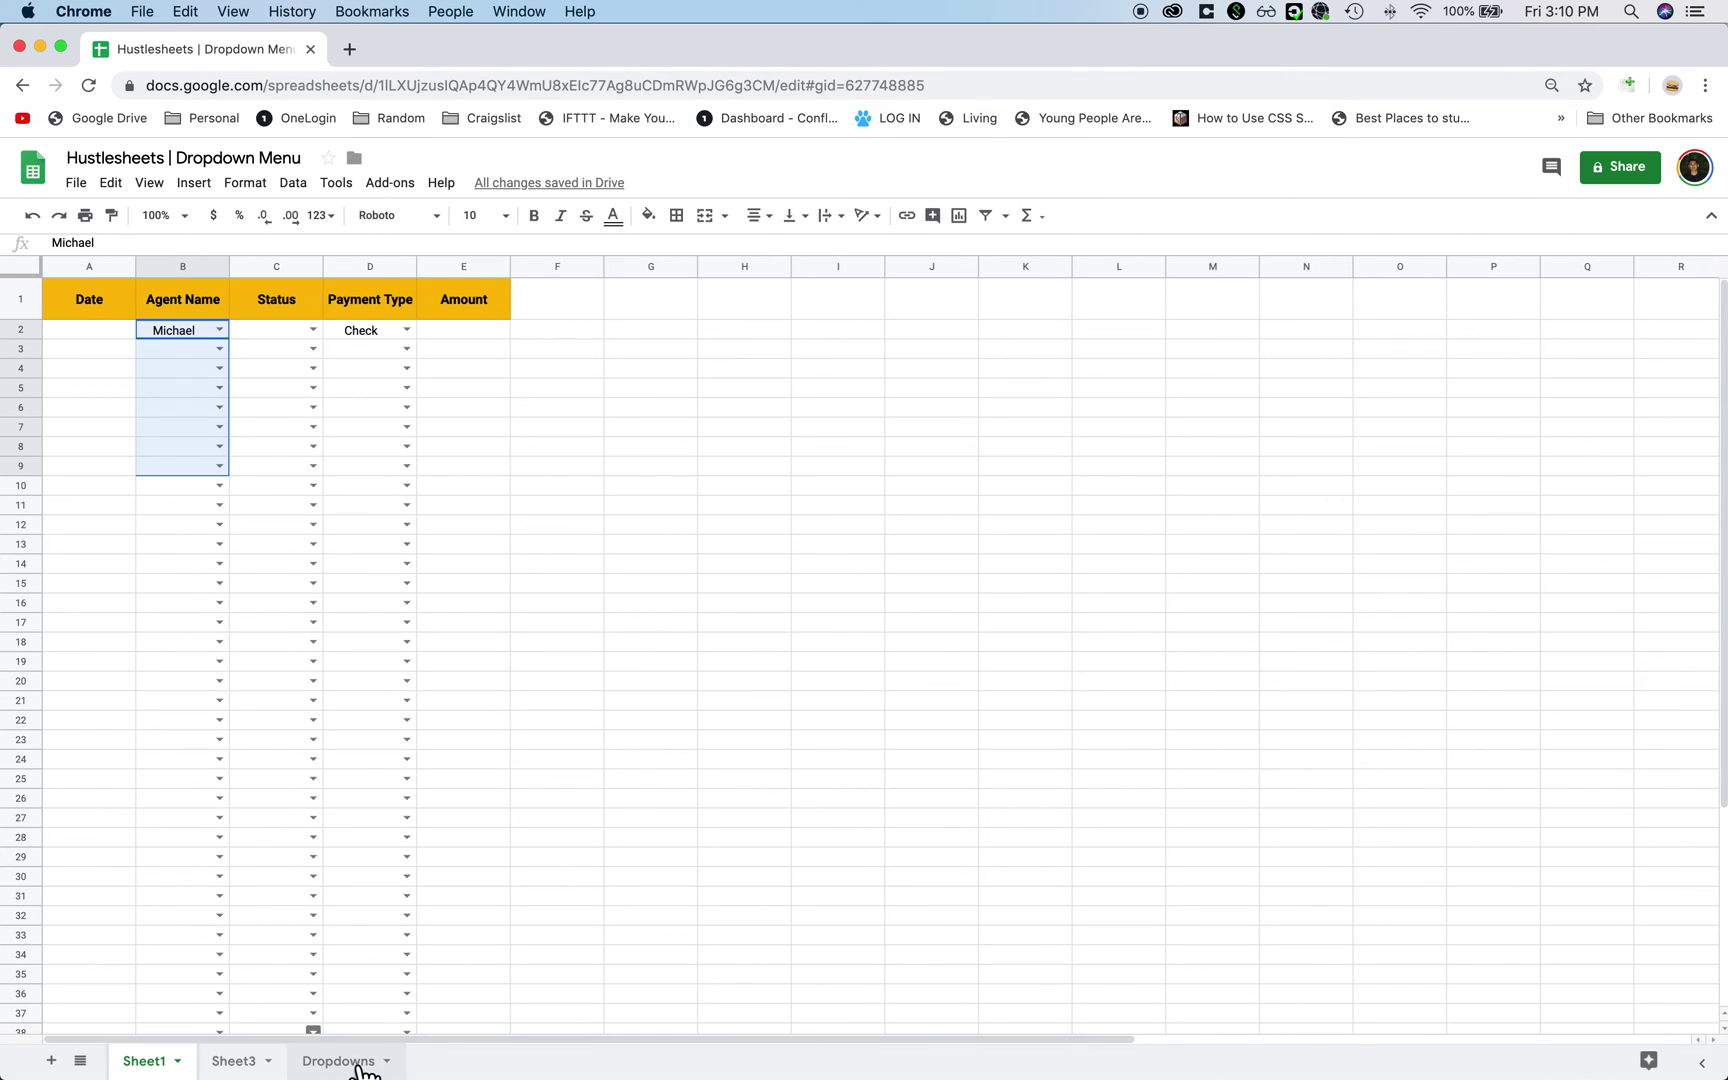
left_click(81, 408)
type("NEW NAME")
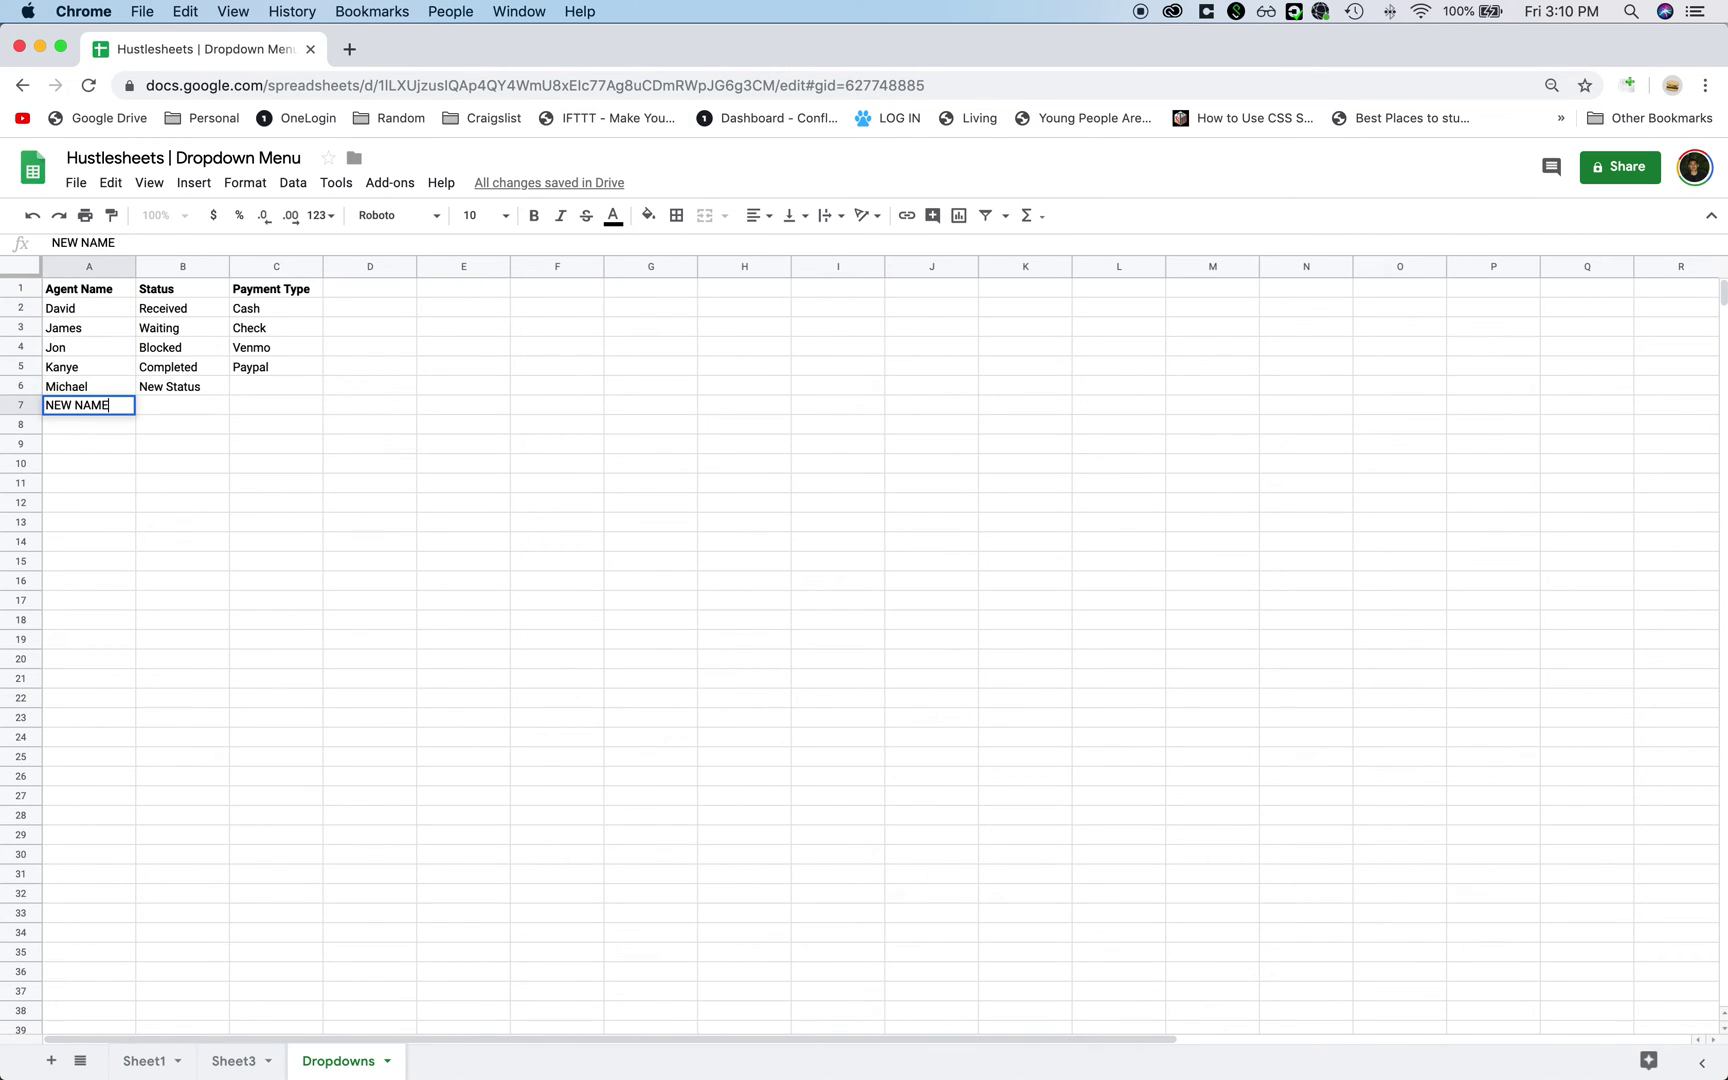
key("Return")
left_click(245, 1068)
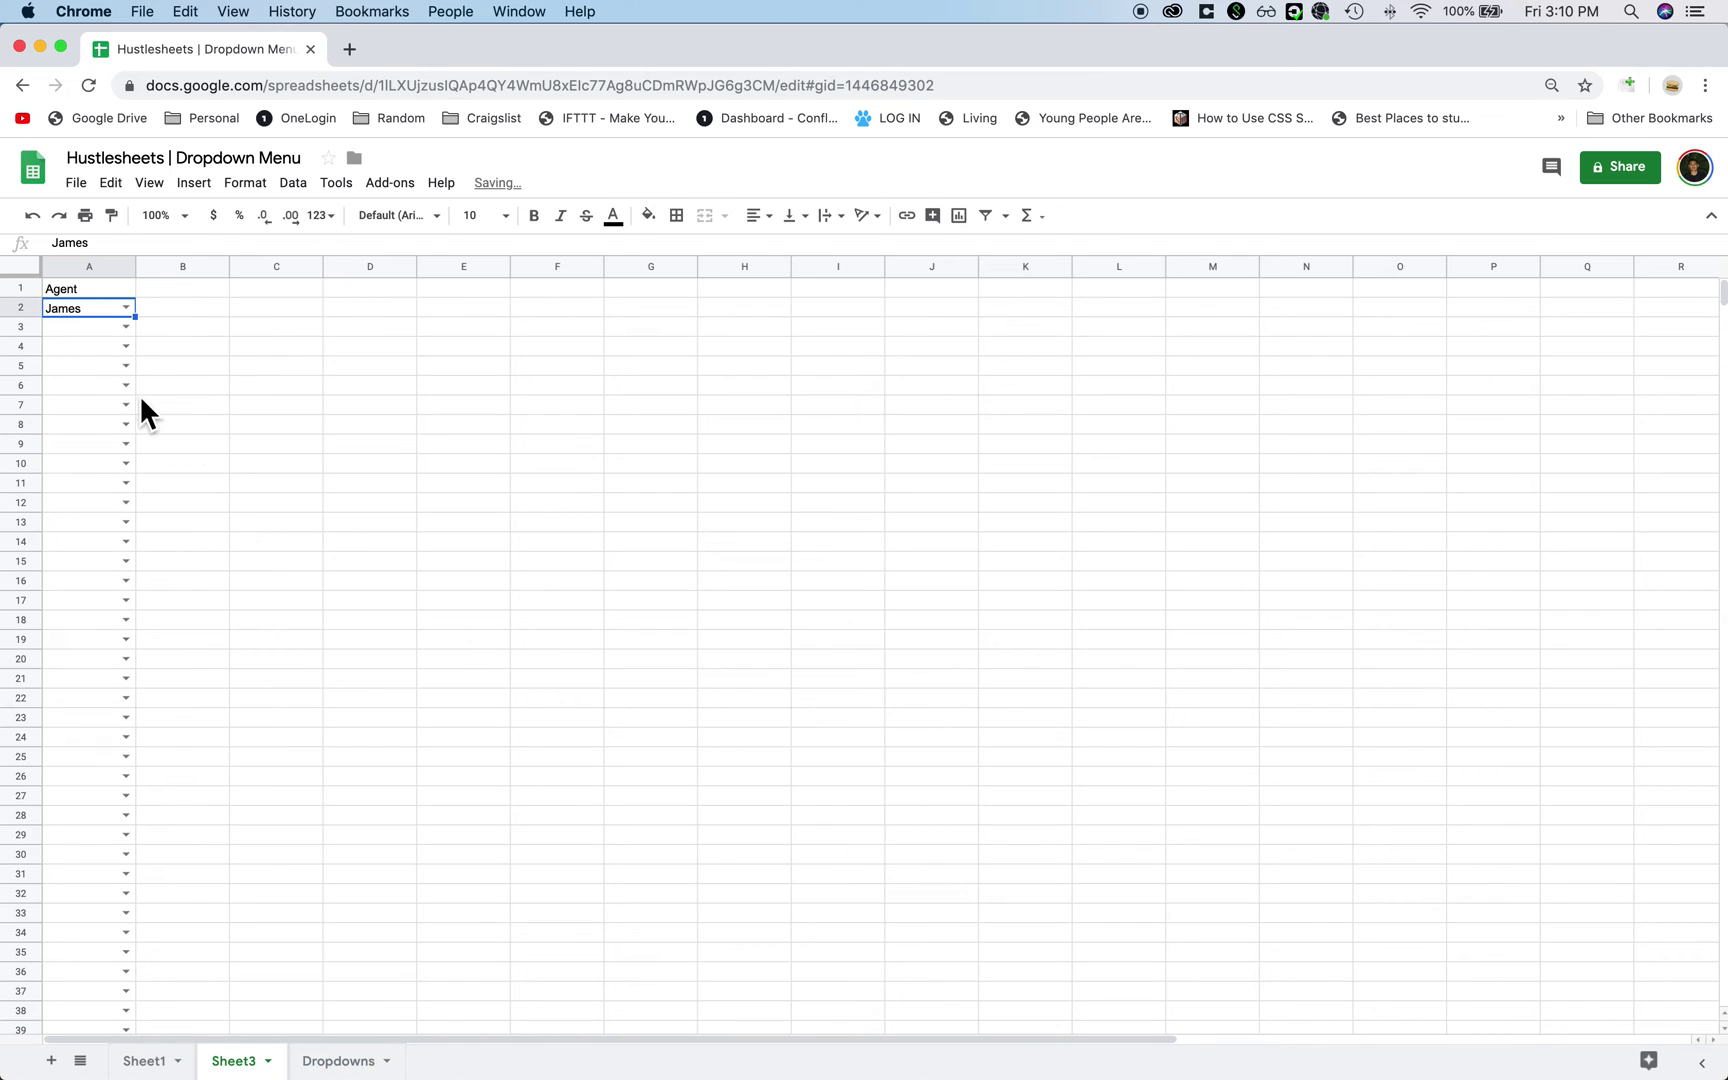
left_click(126, 328)
Step: Confirm NEW NAME appears in Sheet1's B5 agent dropdown
left_click(145, 1061)
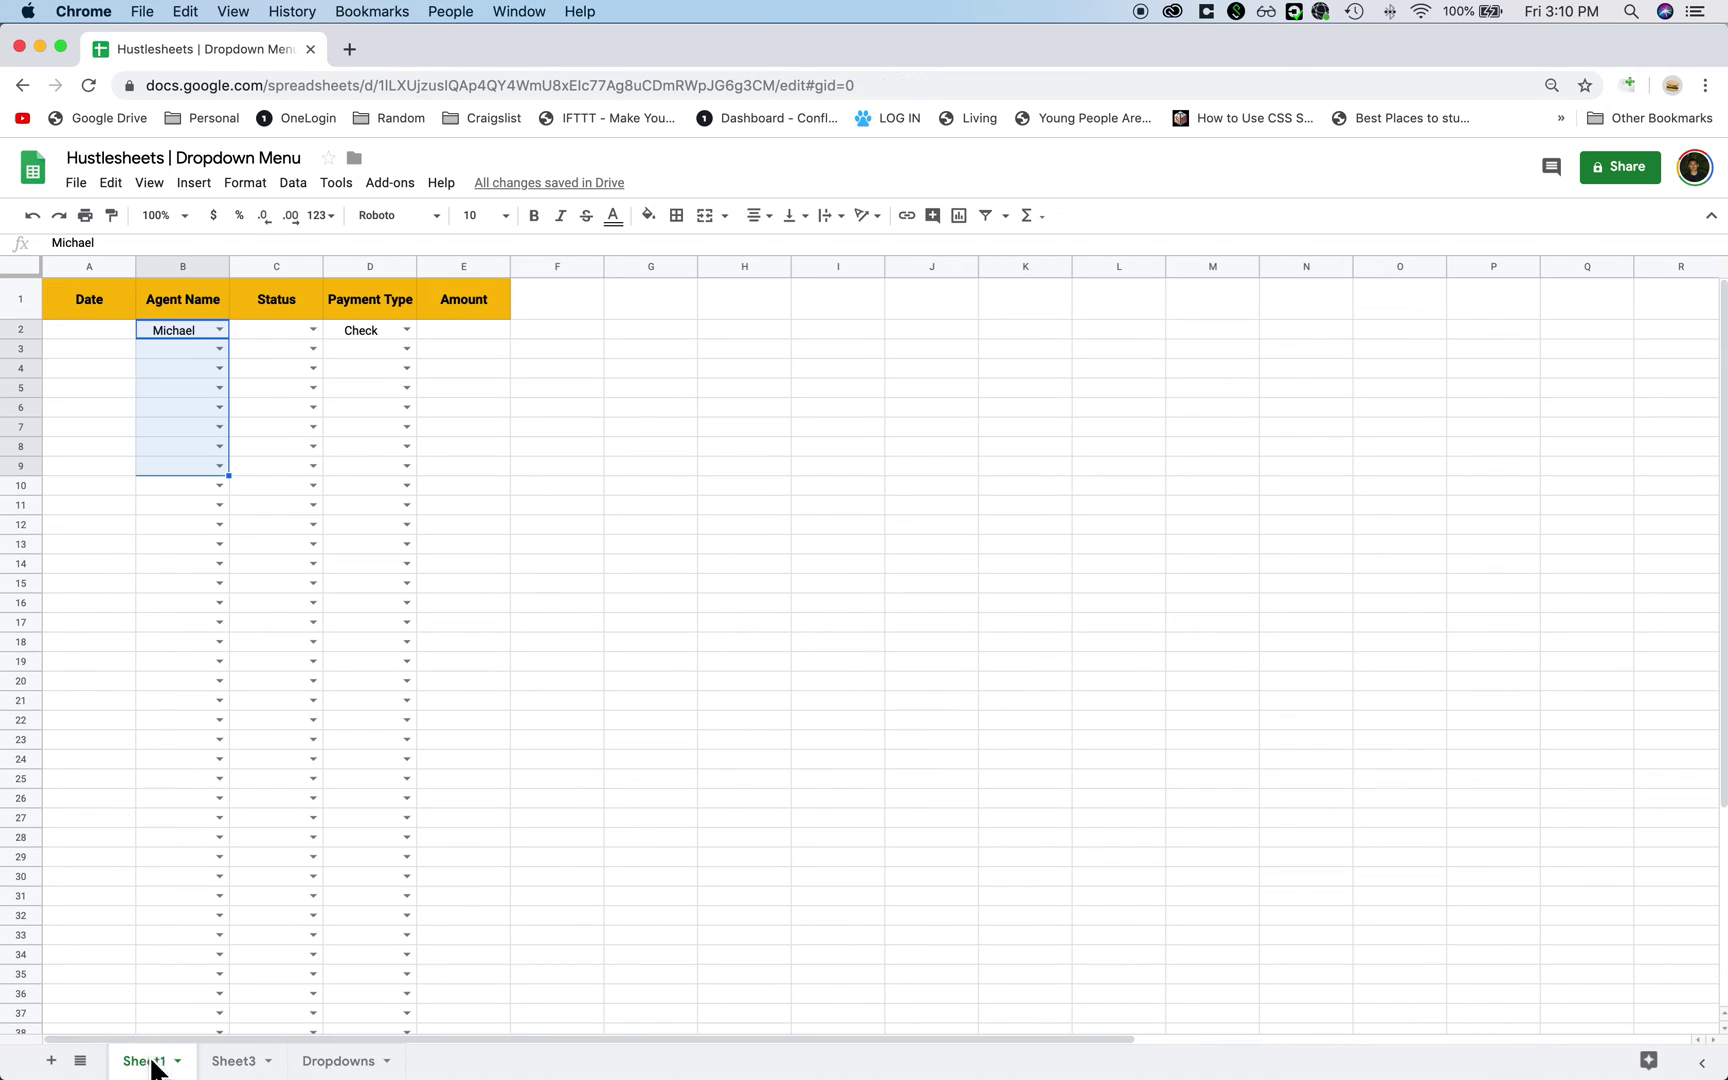
left_click(190, 386)
key("cmd+c")
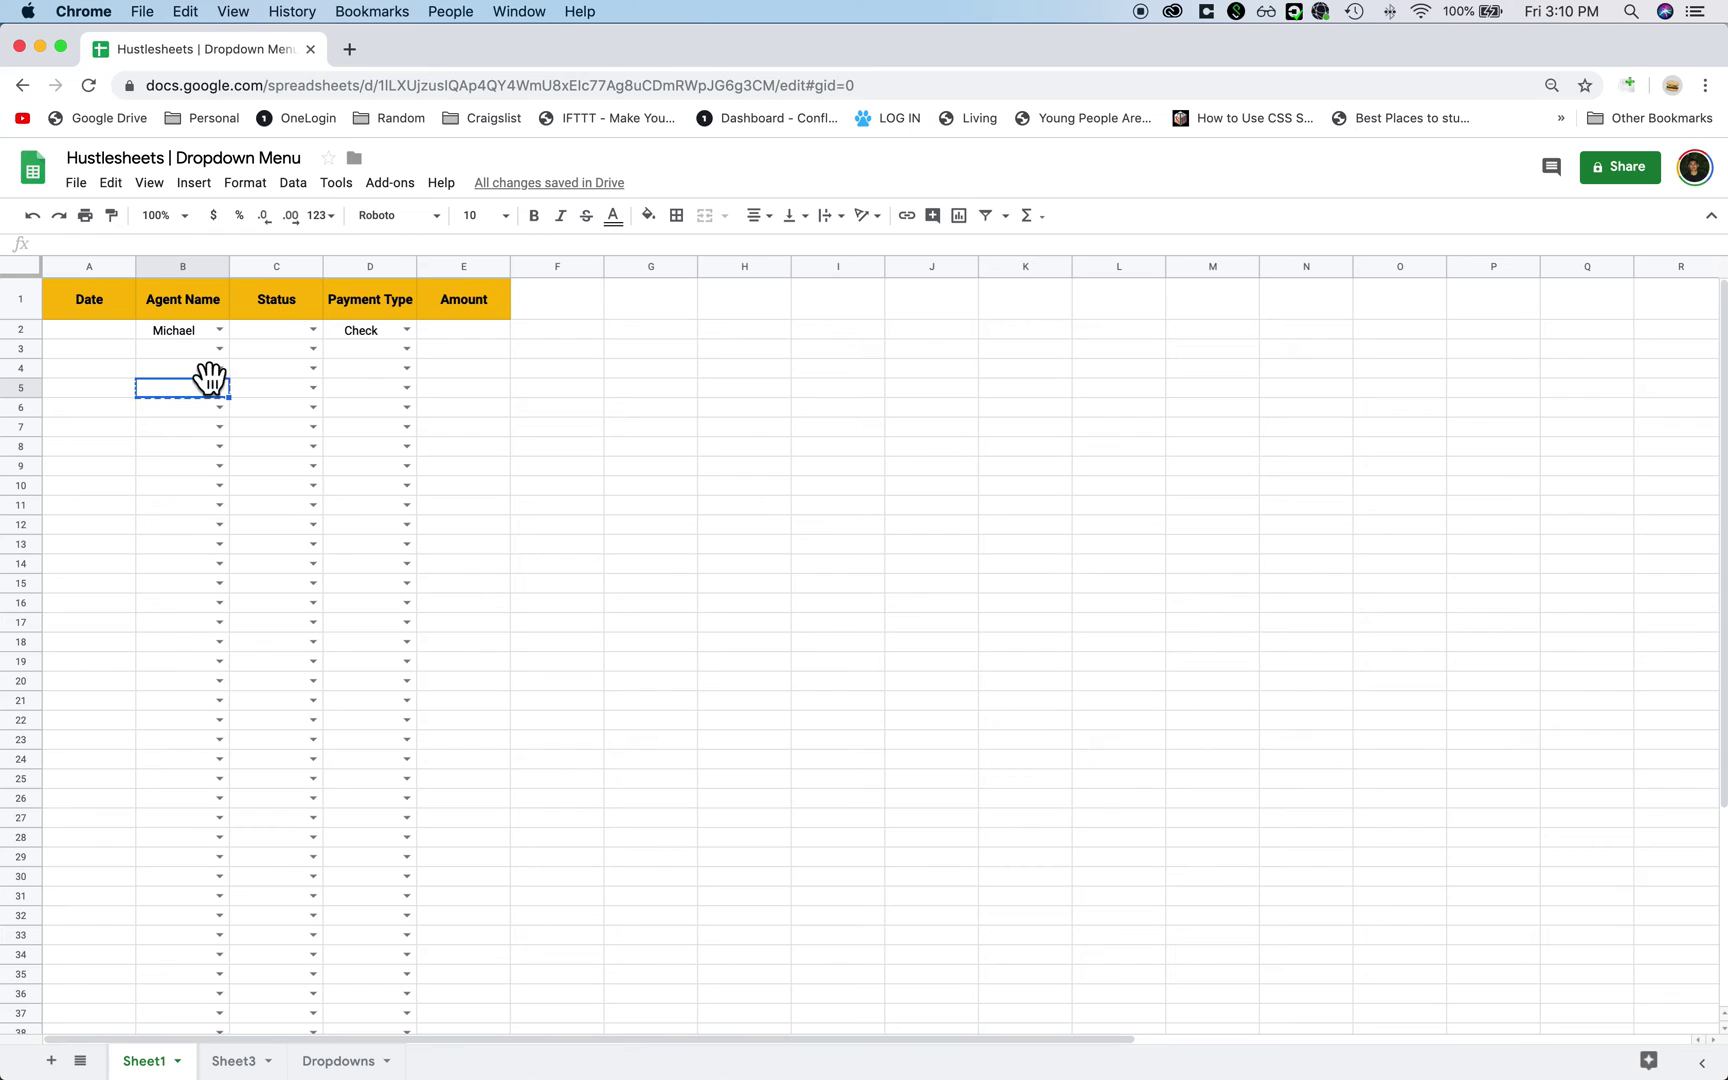
left_click(219, 387)
left_click(255, 815)
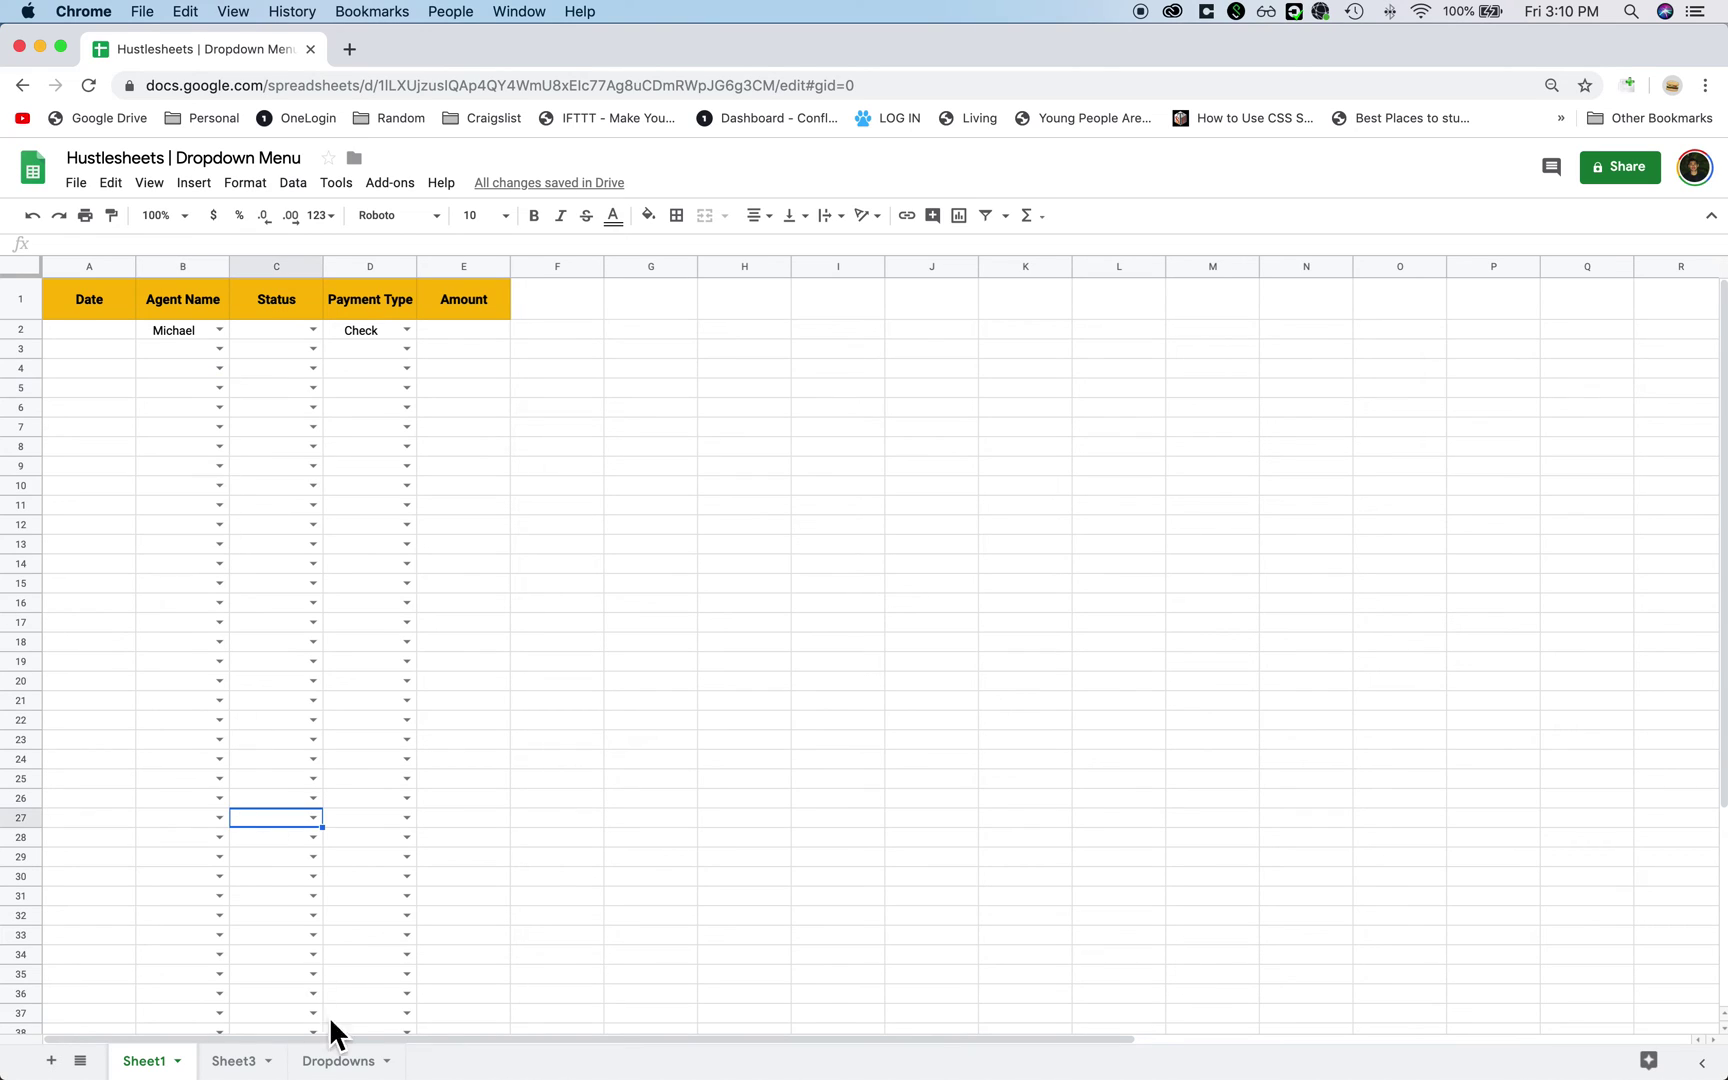
Step: Fill row 2 with date 10/11/19, amount $1,000.00 and status Received
double_click(115, 329)
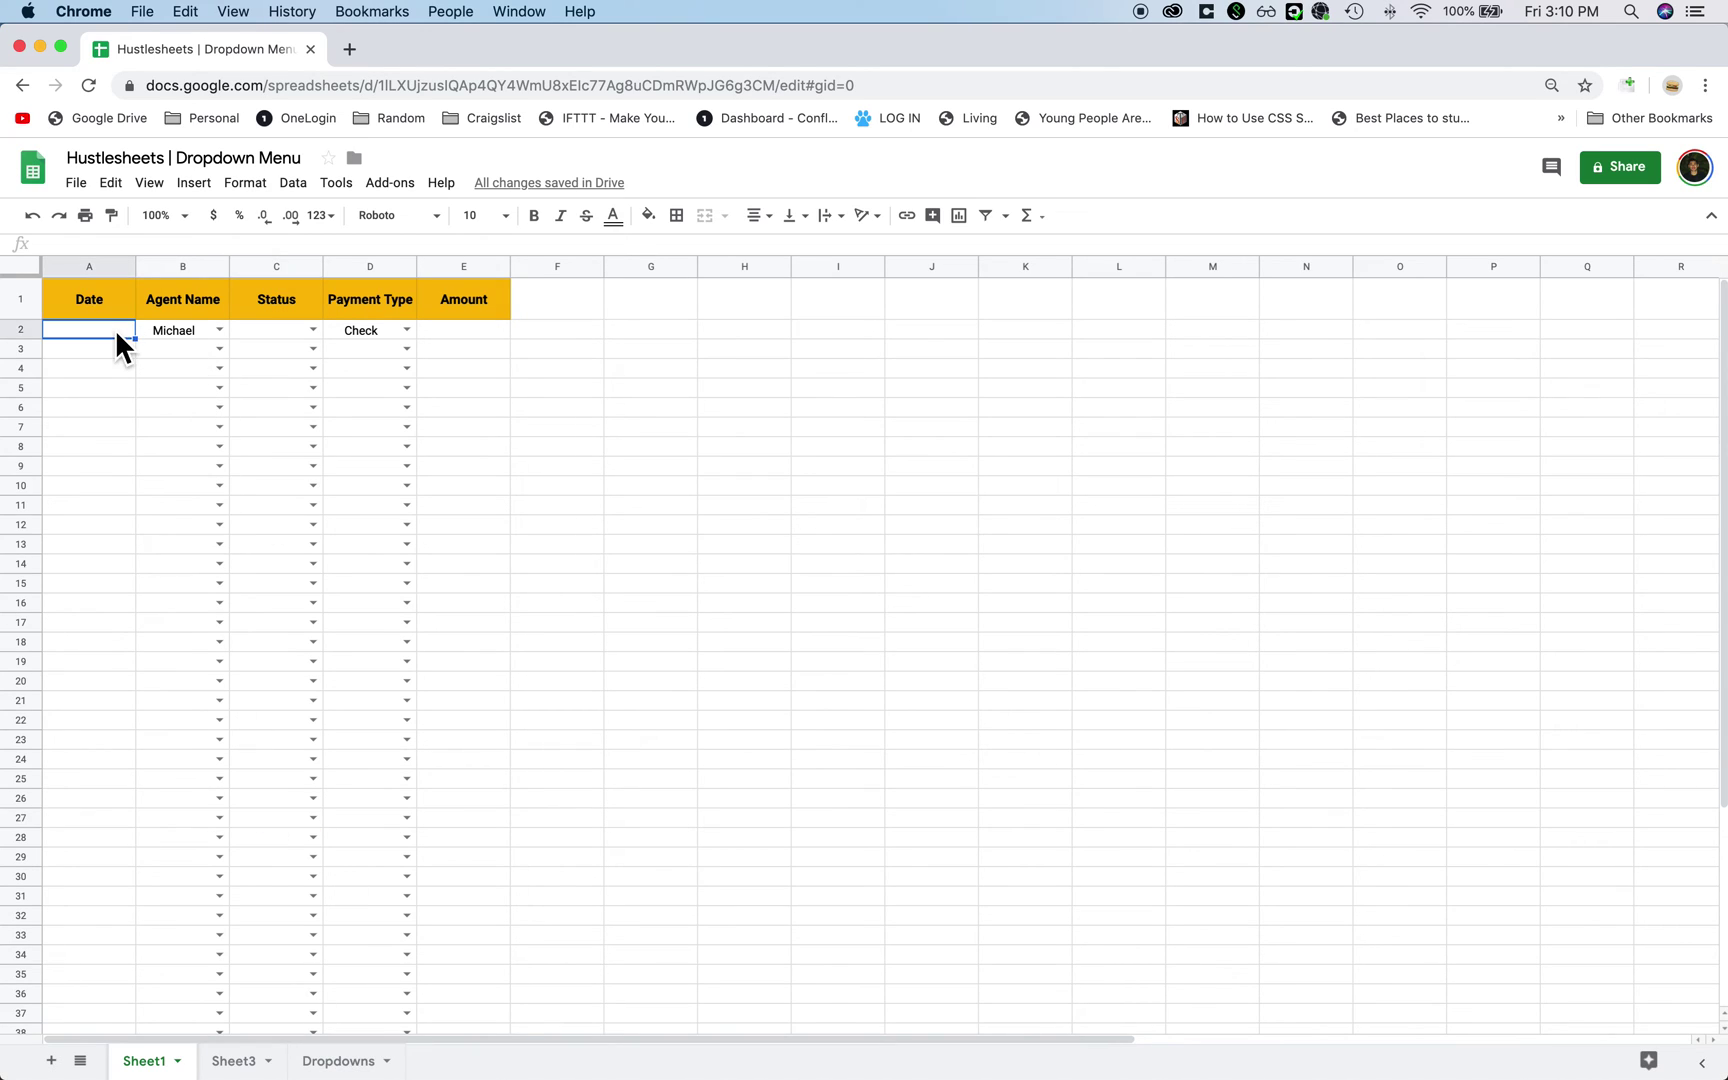
left_click(135, 428)
left_click(454, 330)
type("1000")
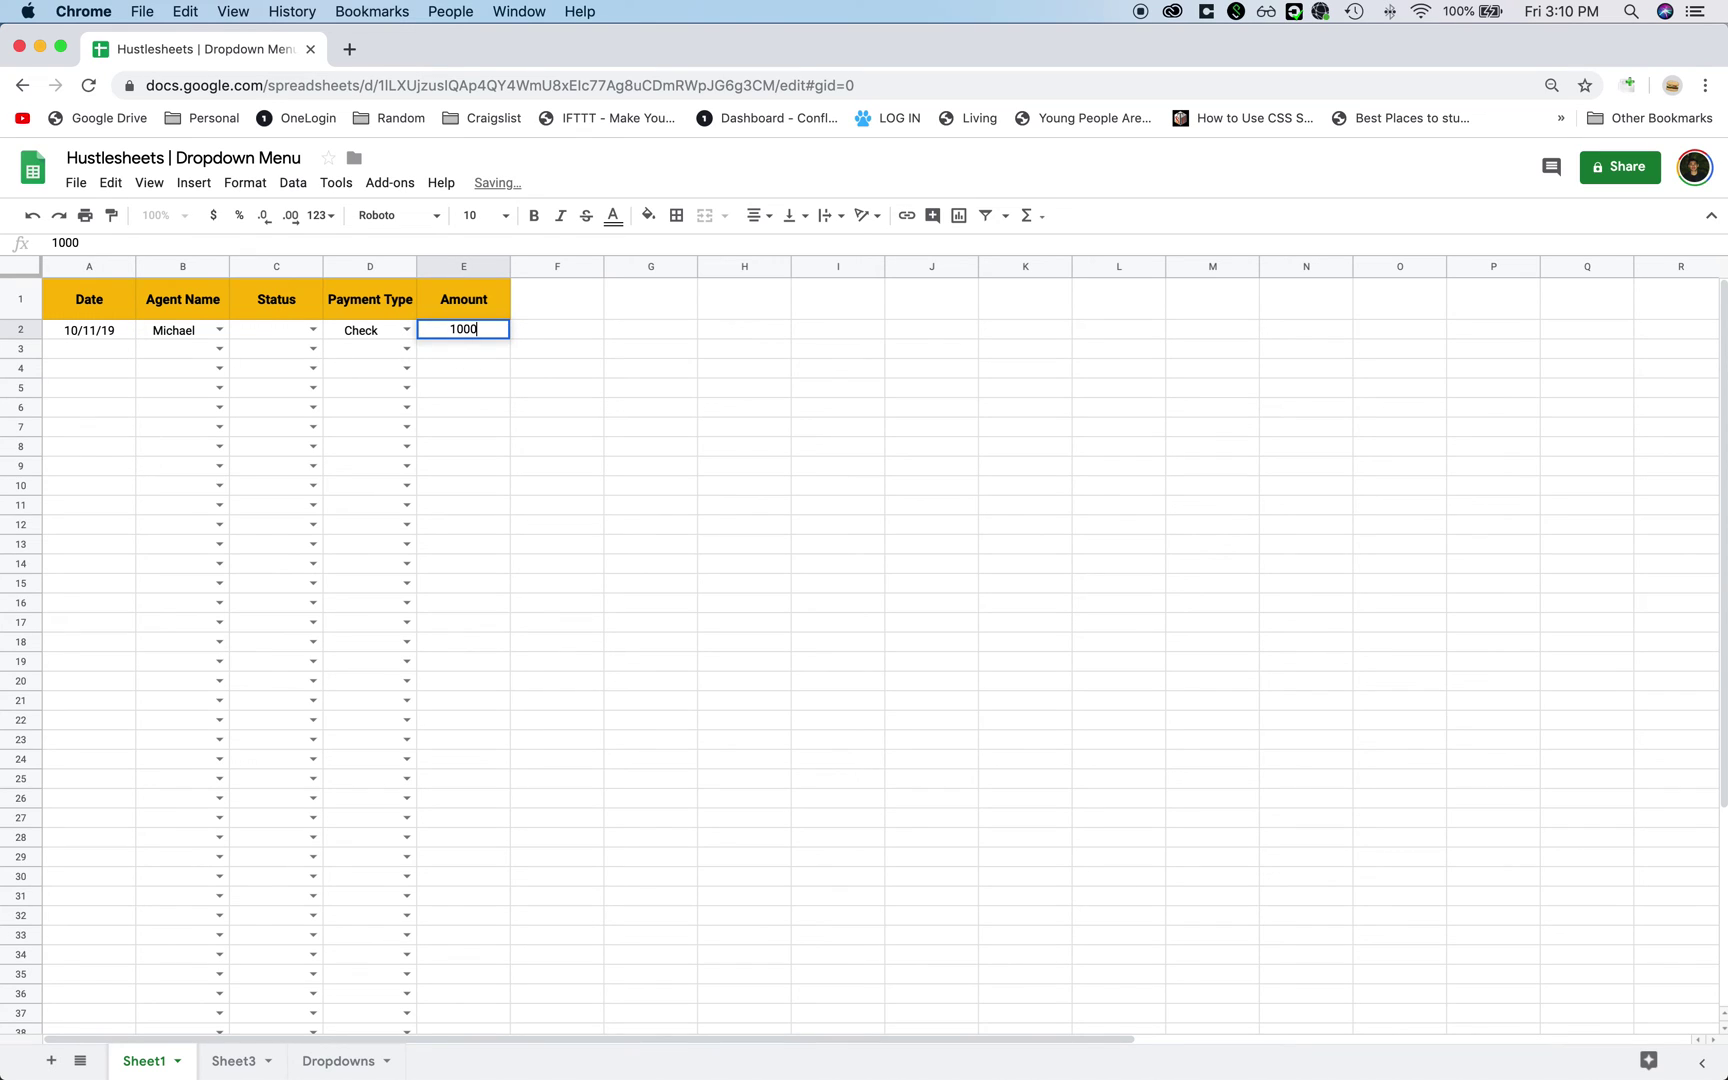
key("Return")
left_click(313, 331)
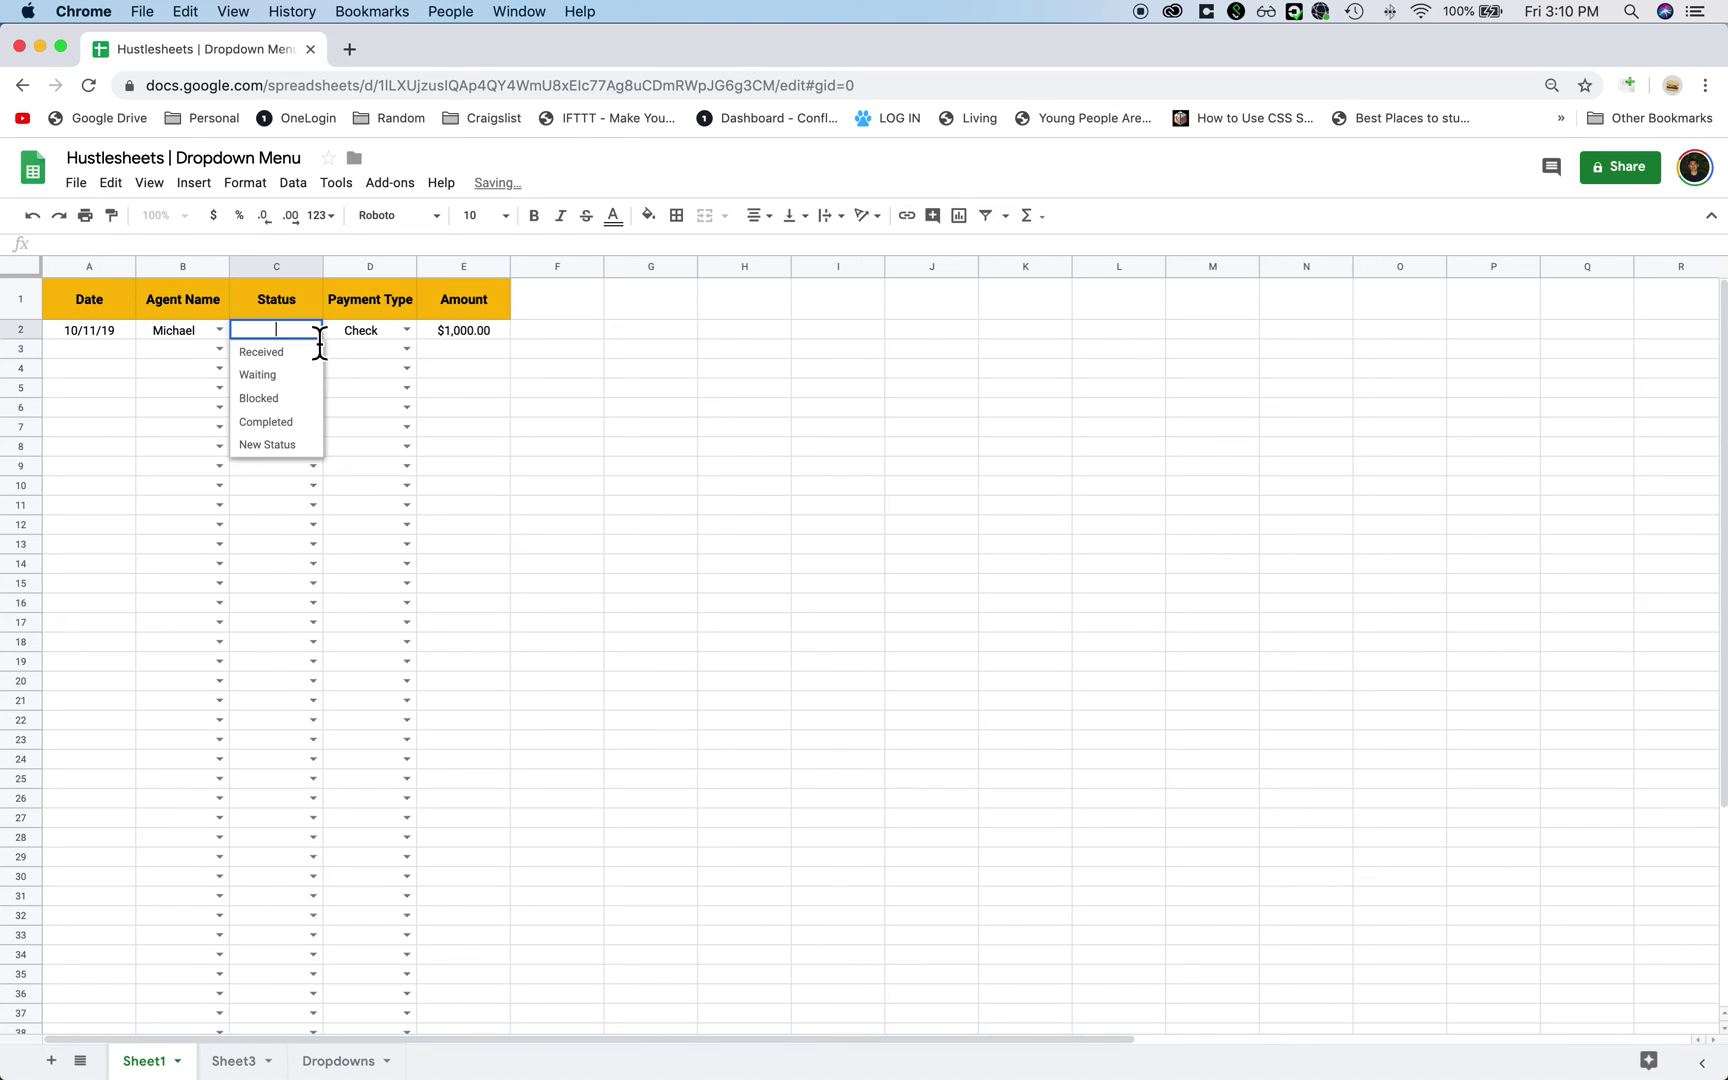
left_click(302, 352)
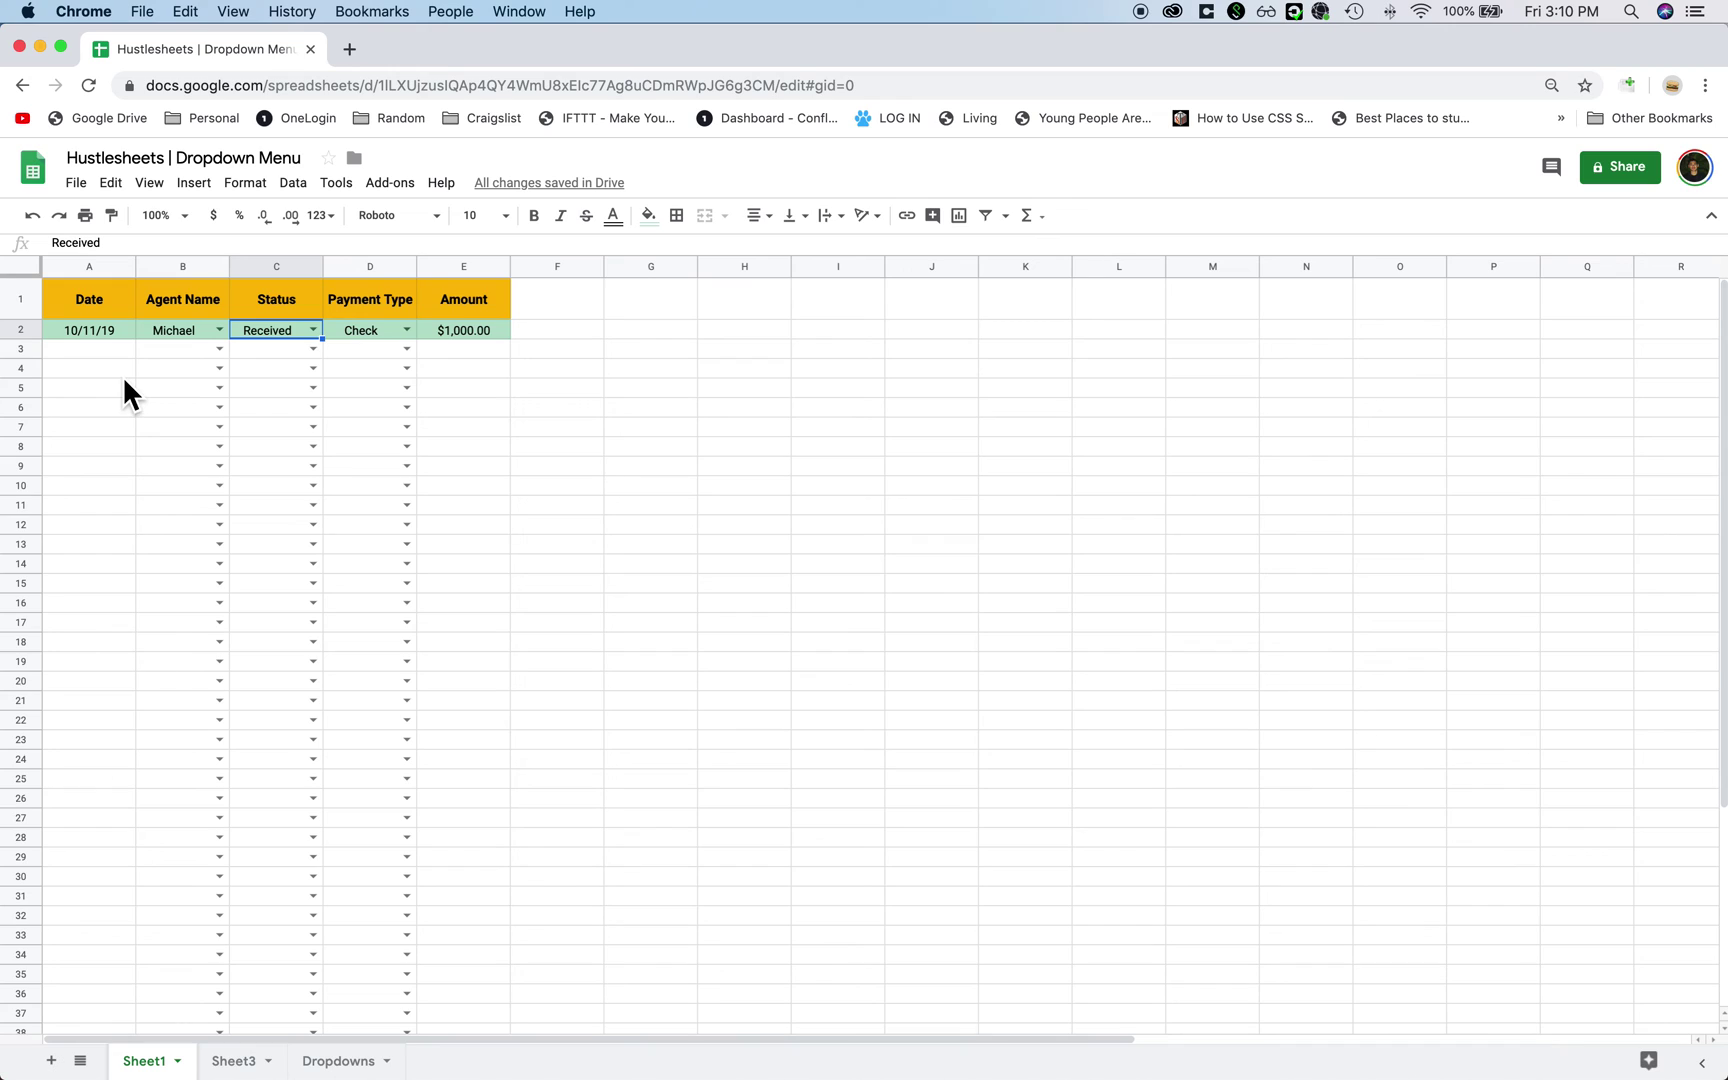
left_click(233, 1061)
left_click(338, 1061)
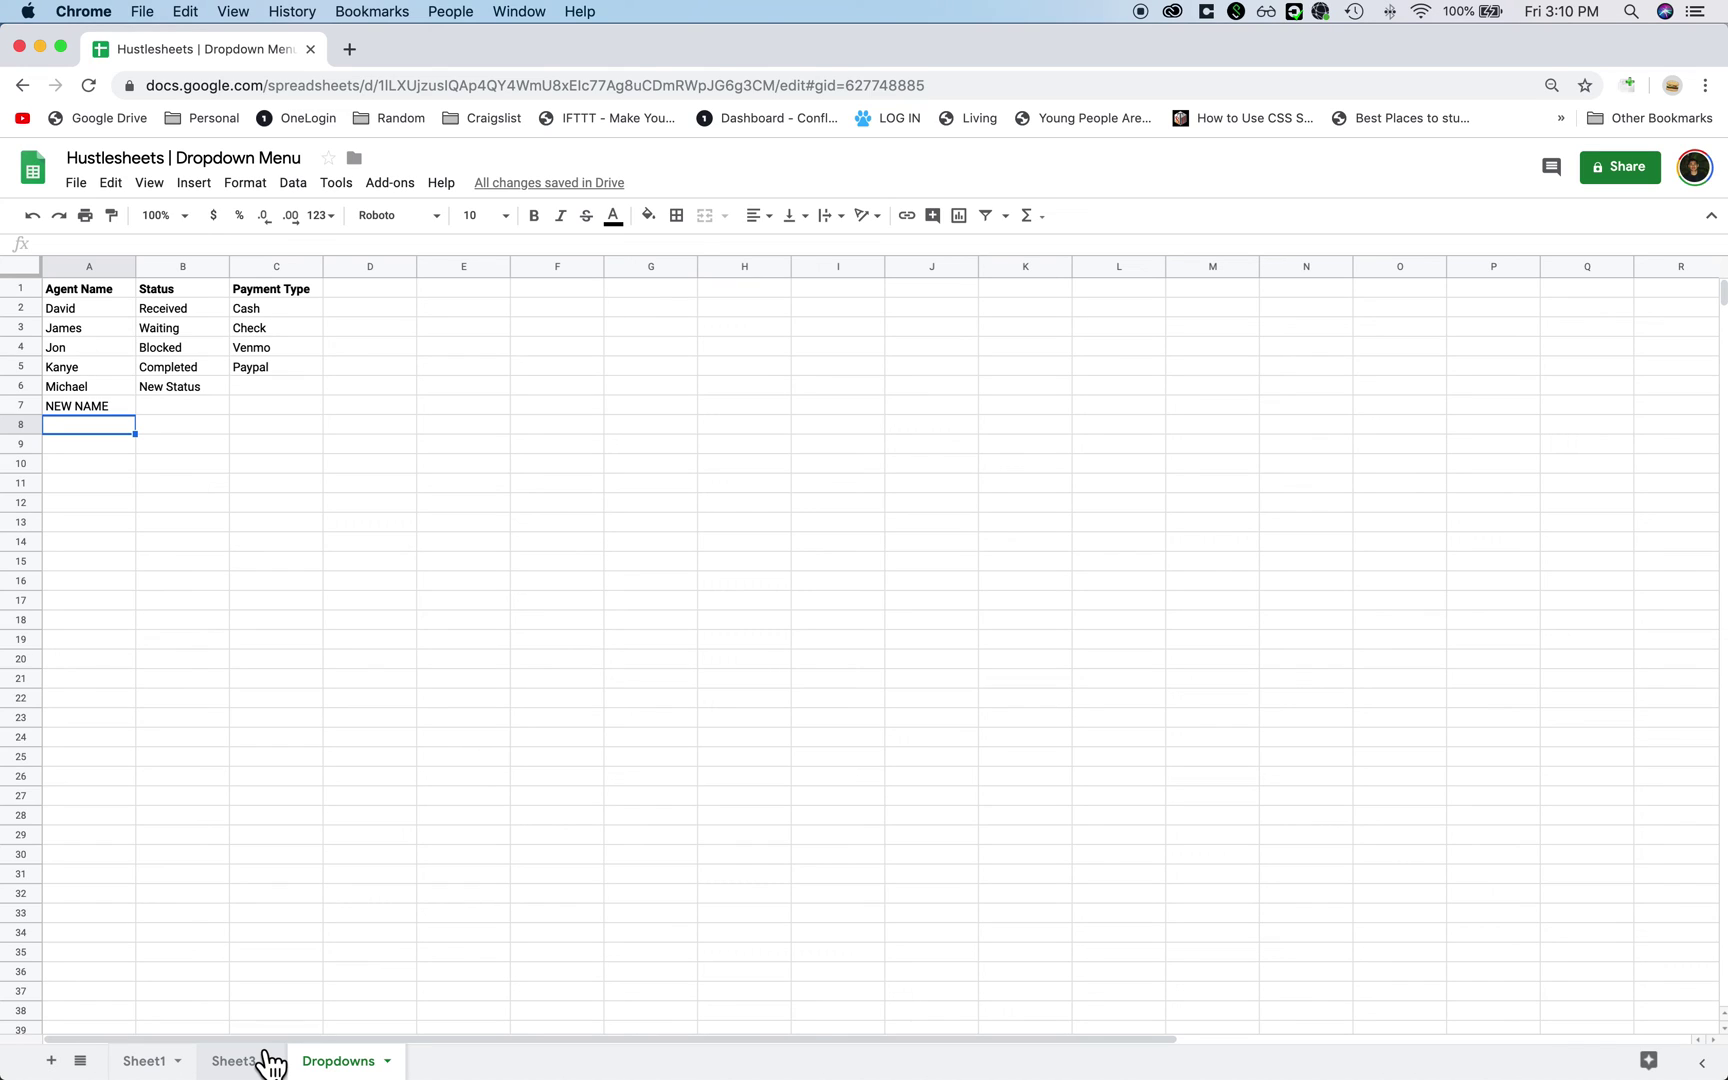
left_click_drag(82, 302, 357, 610)
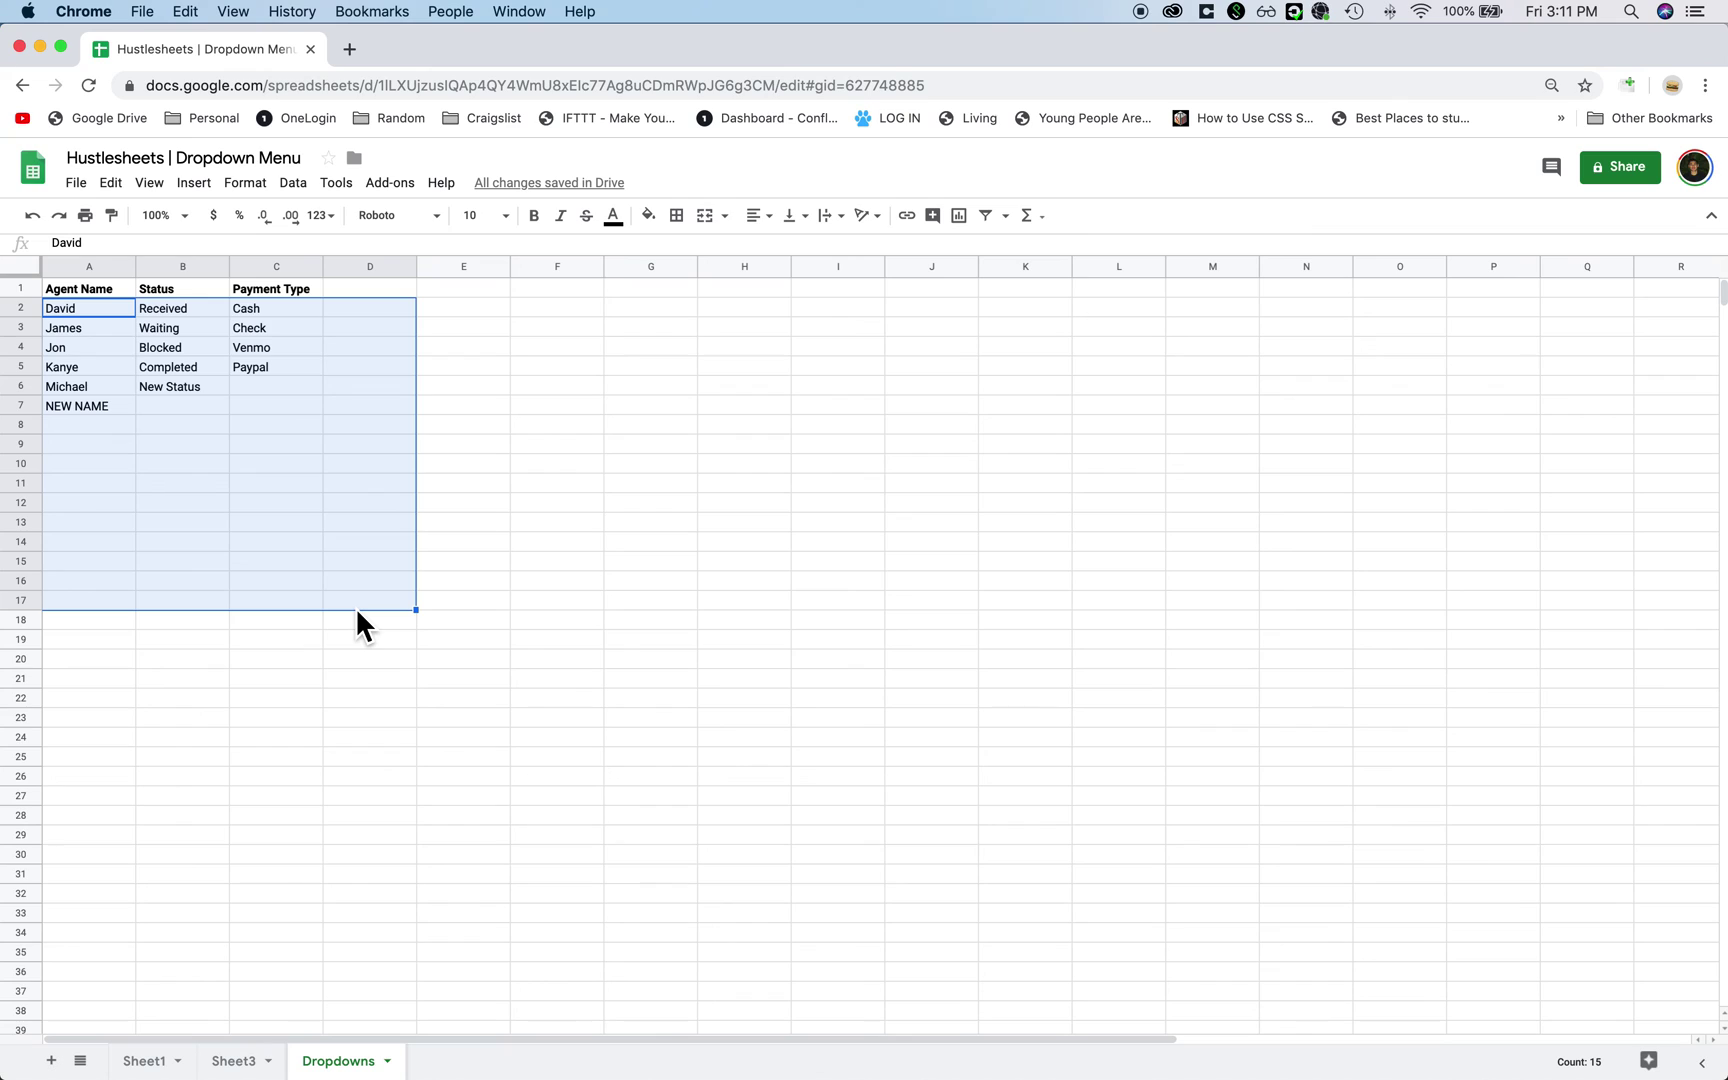
left_click(171, 521)
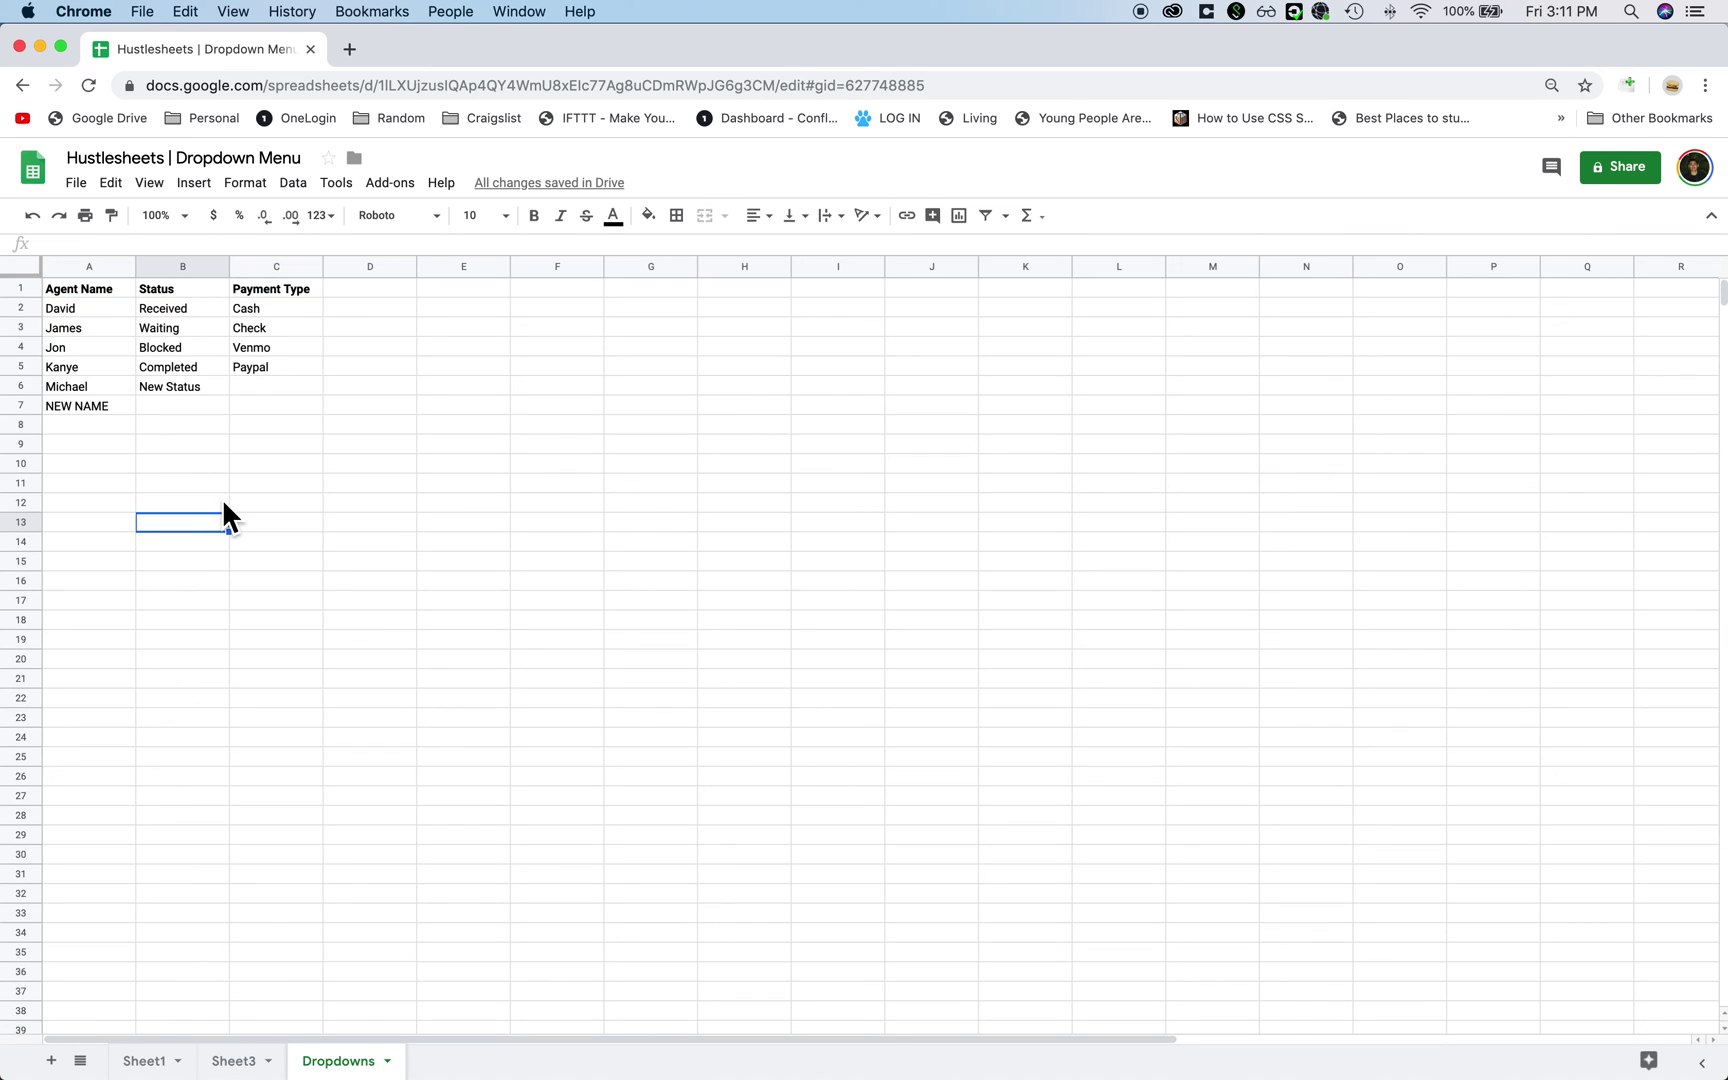
left_click(380, 292)
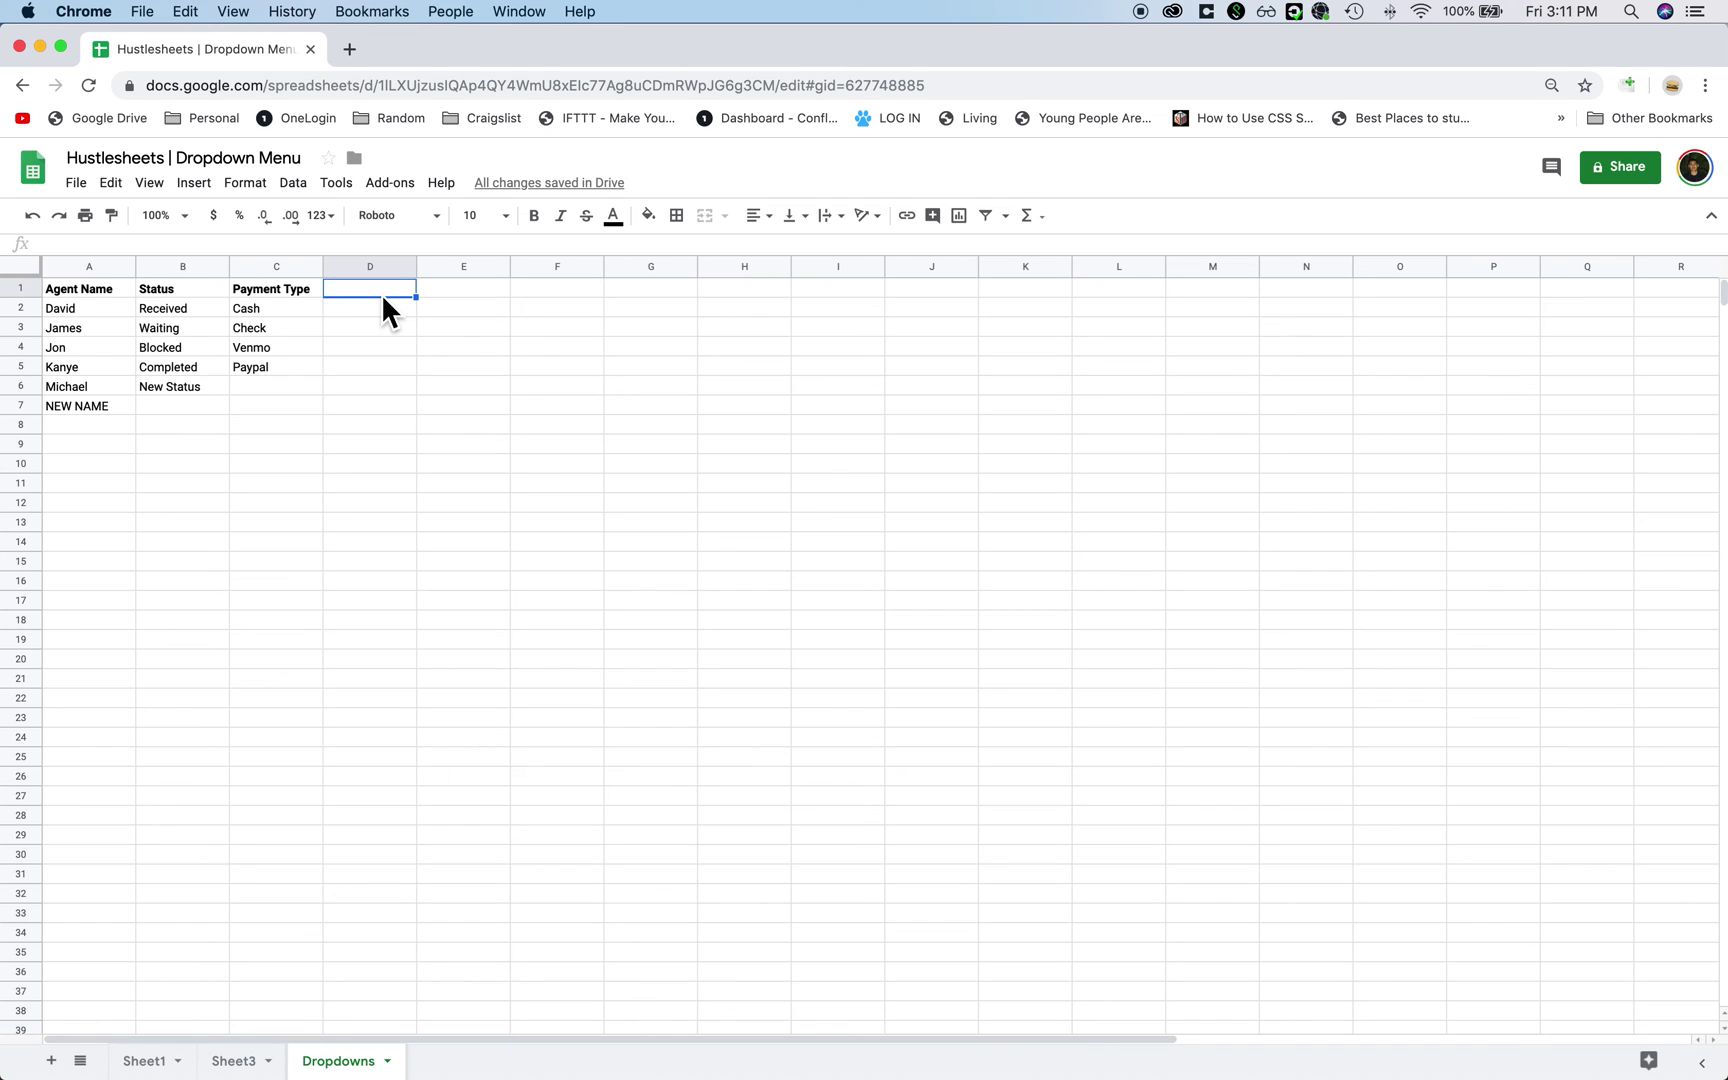
left_click(151, 1068)
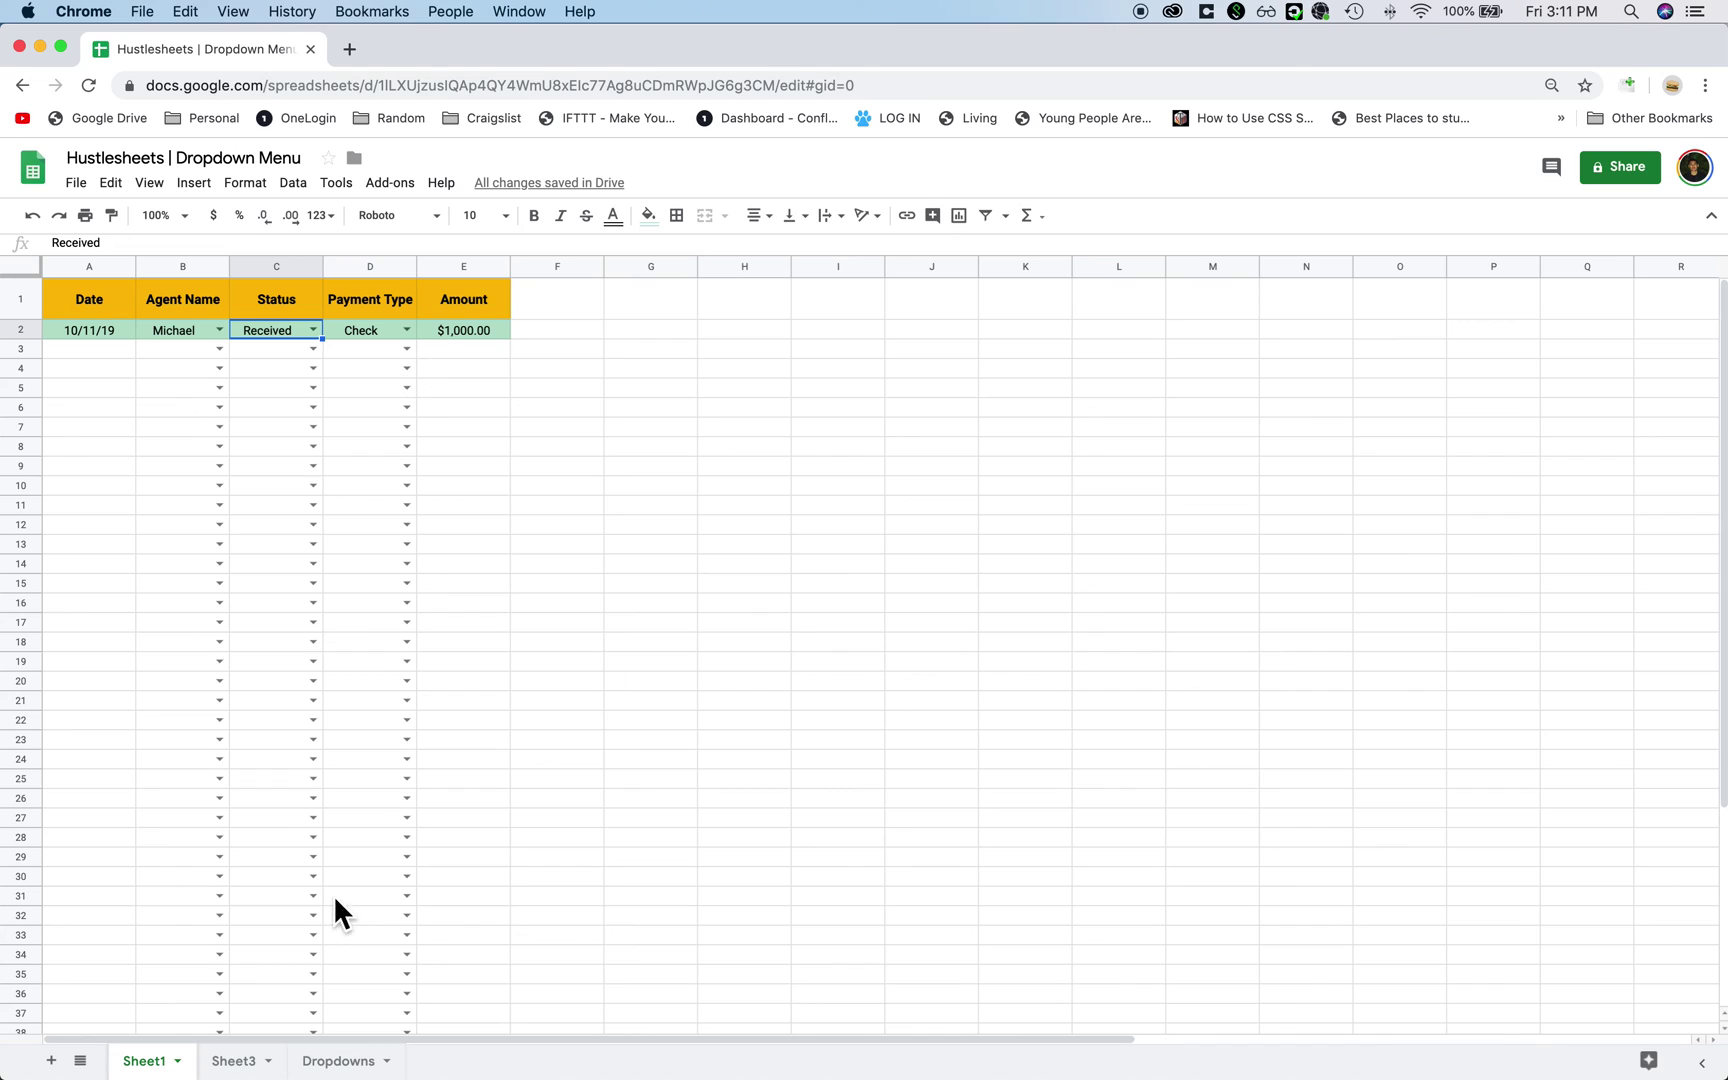
left_click(332, 1062)
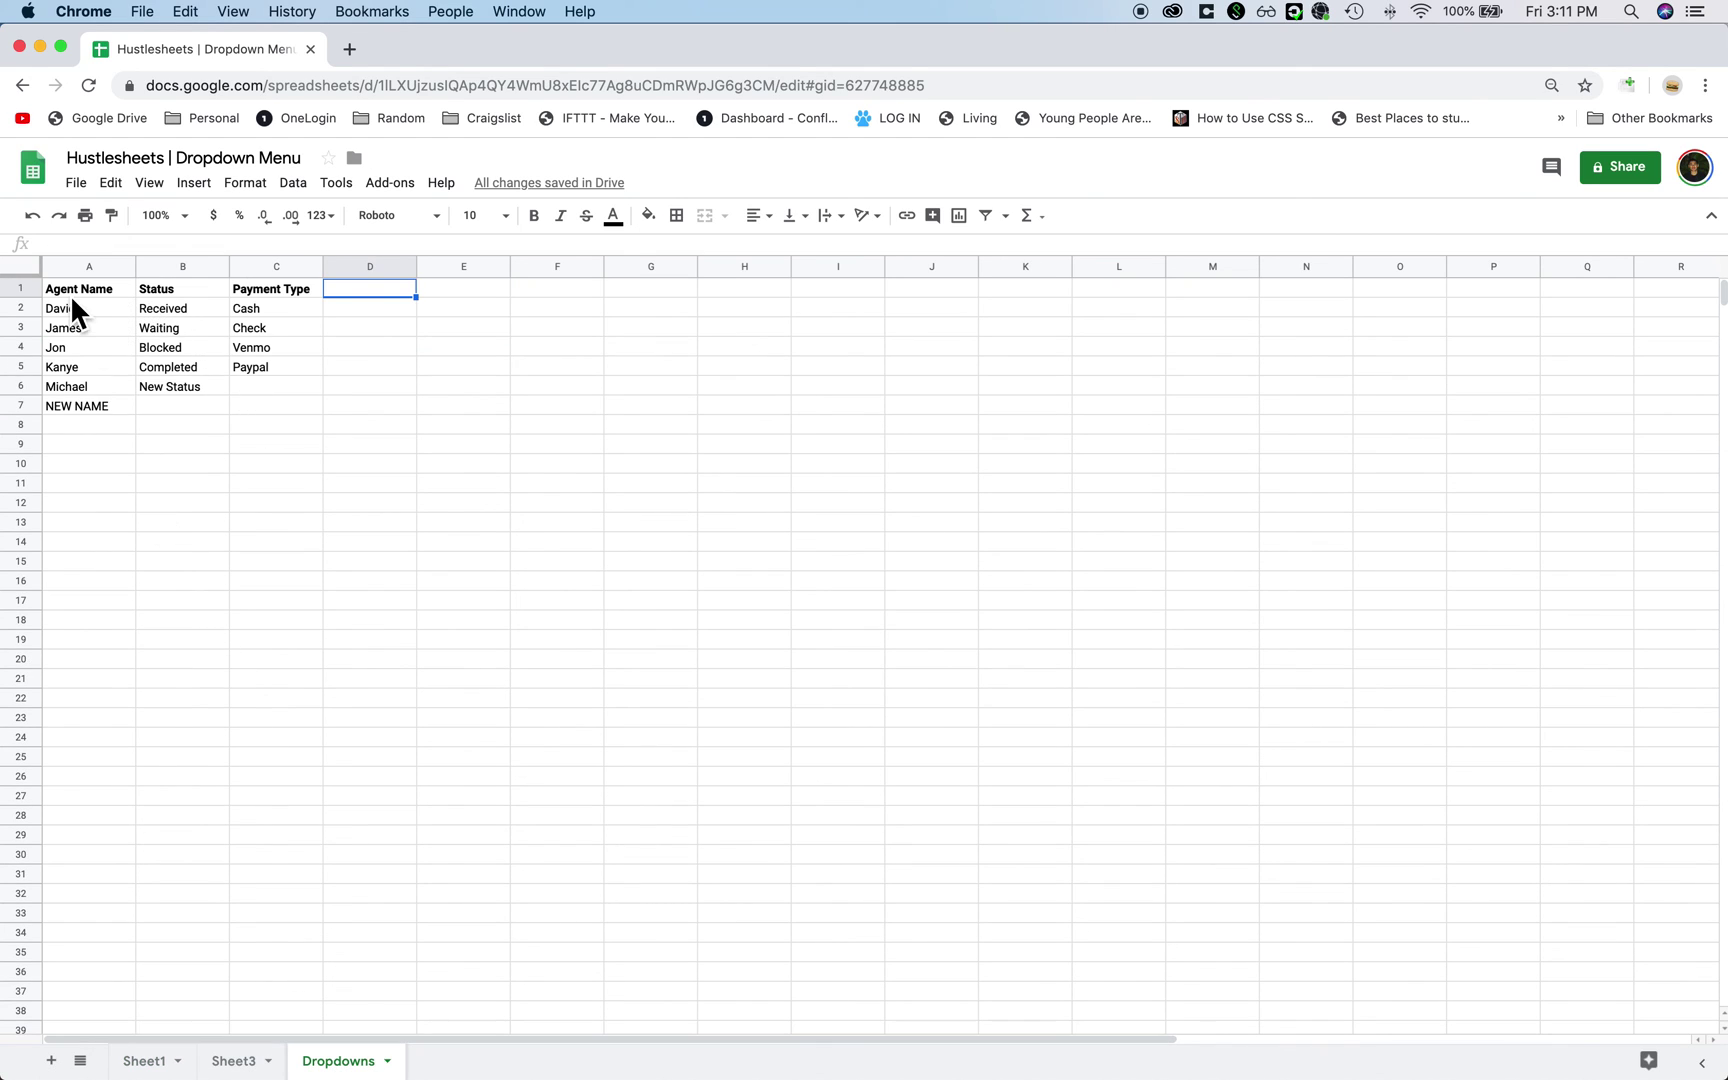
left_click(78, 316)
left_click(143, 1058)
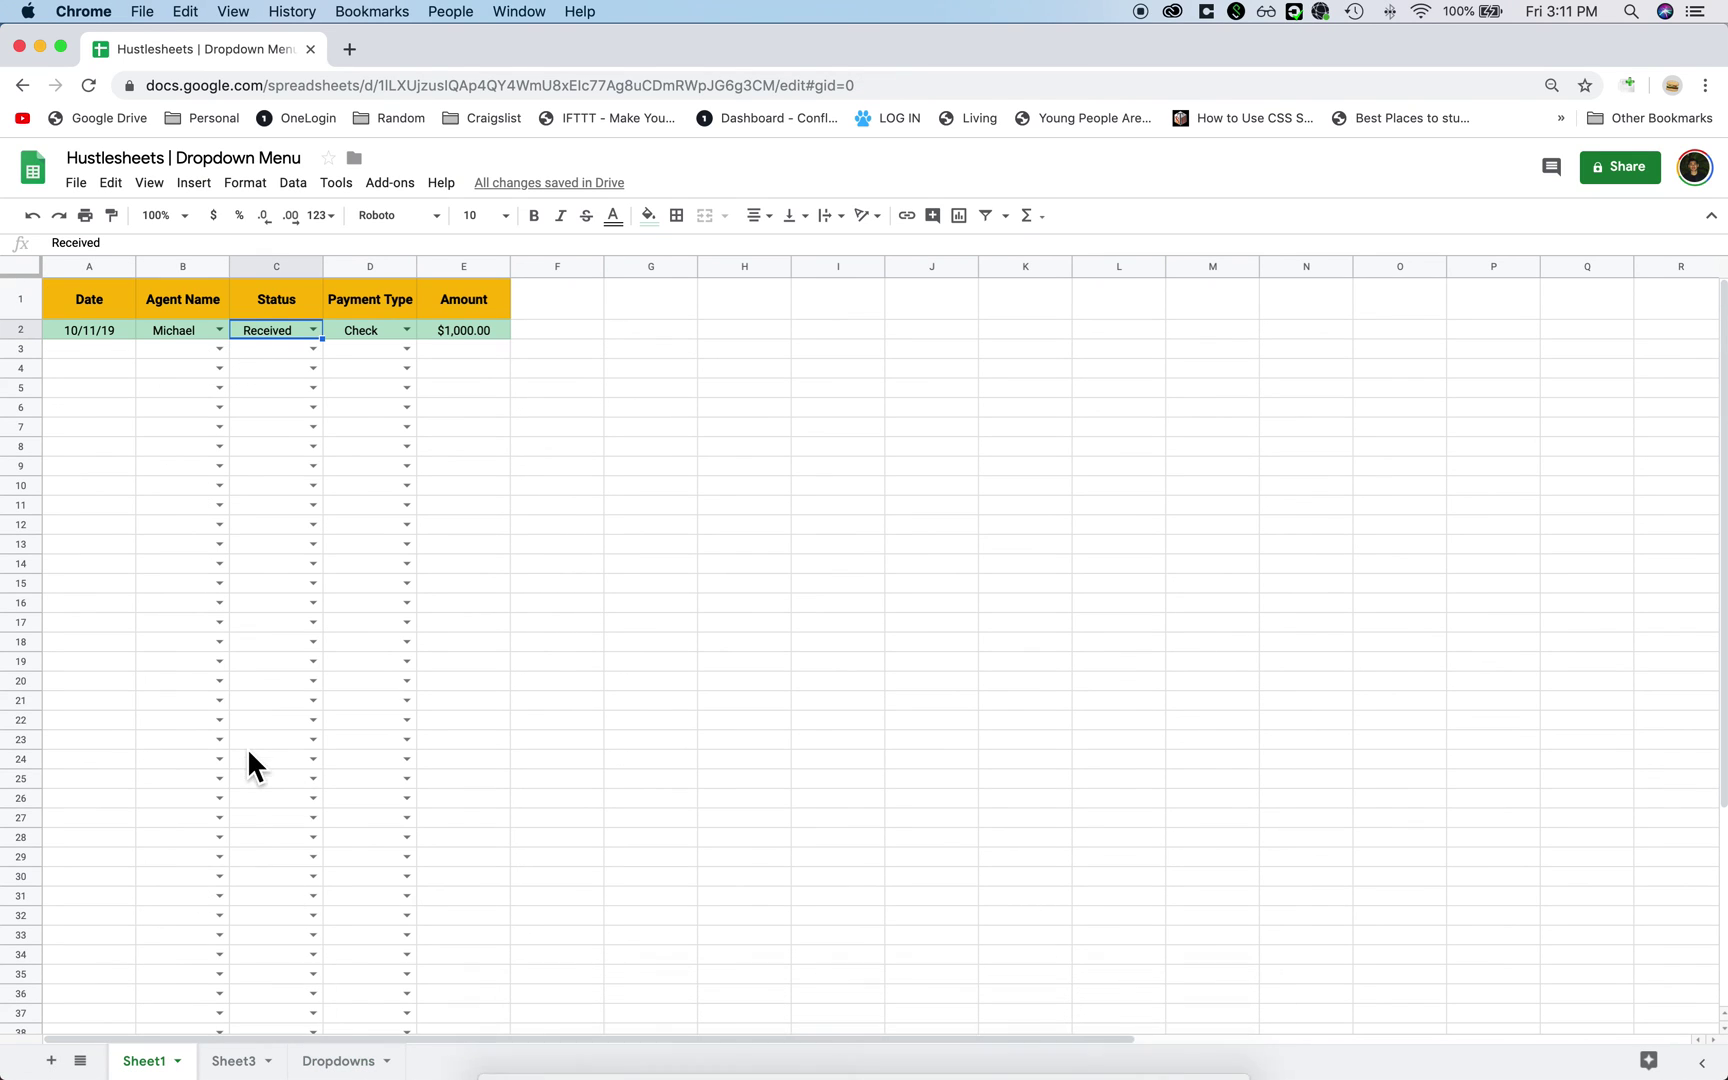
left_click(528, 507)
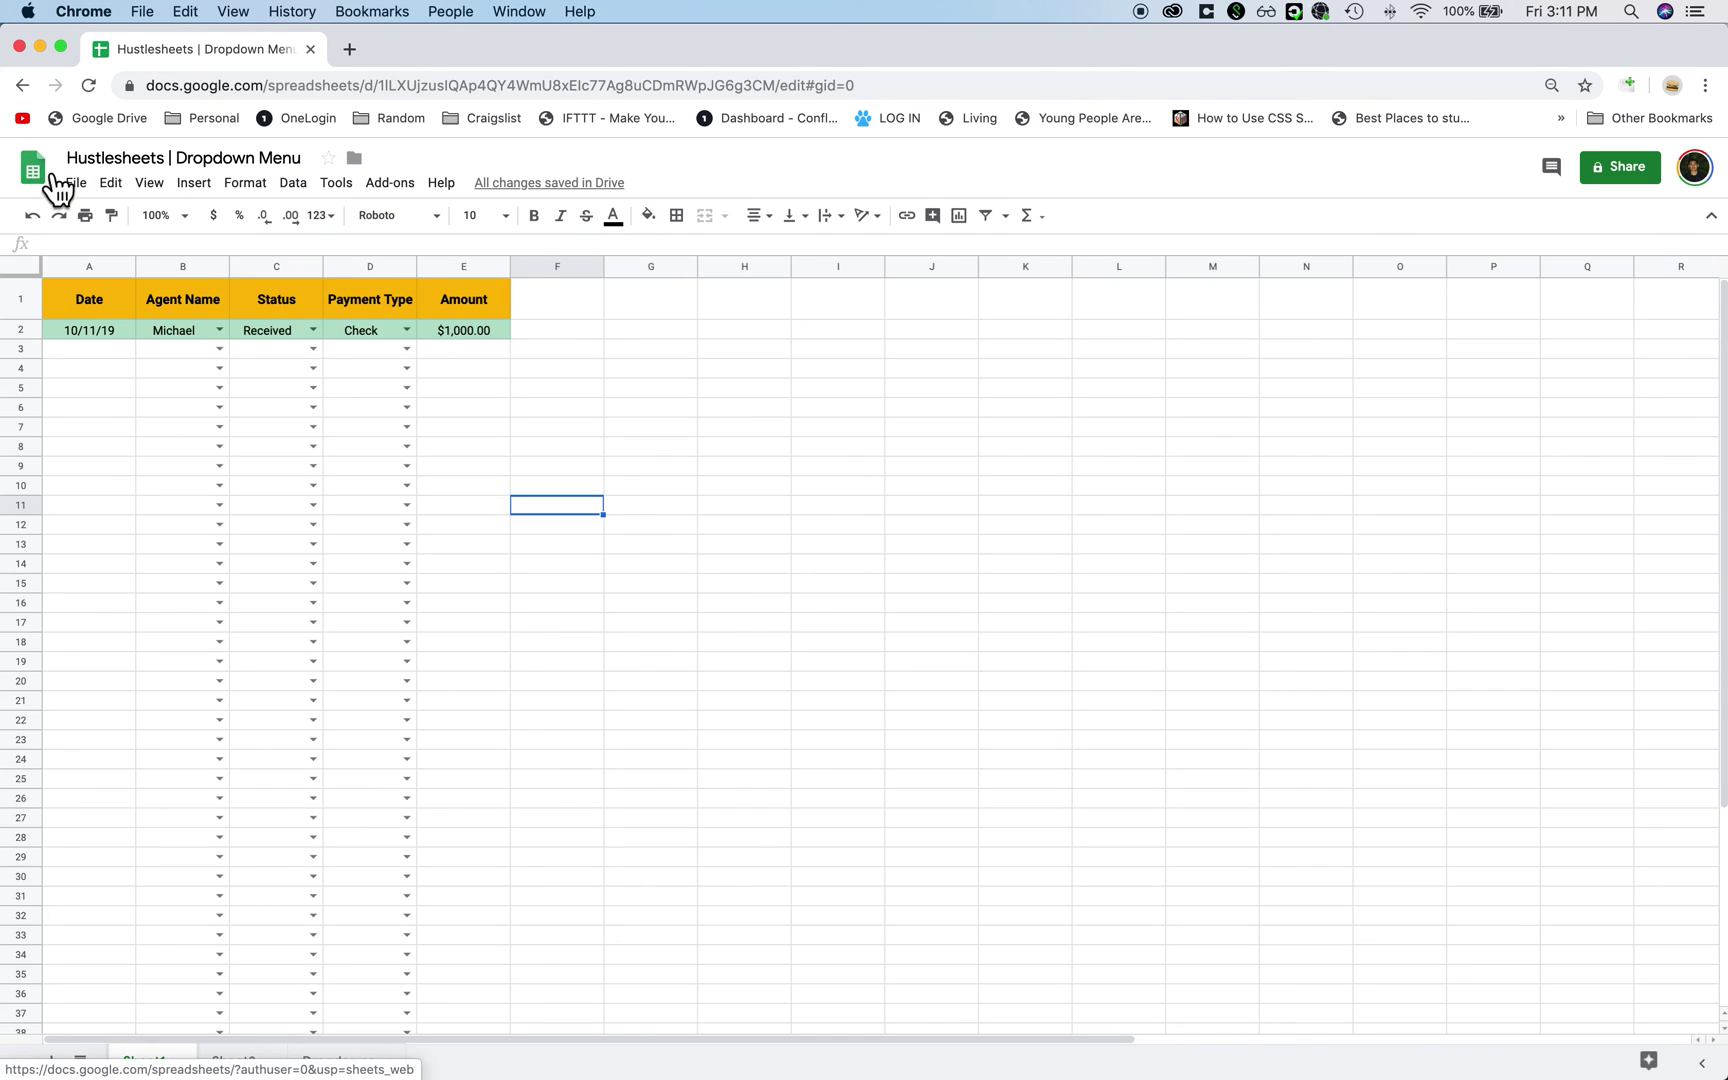
left_click(76, 183)
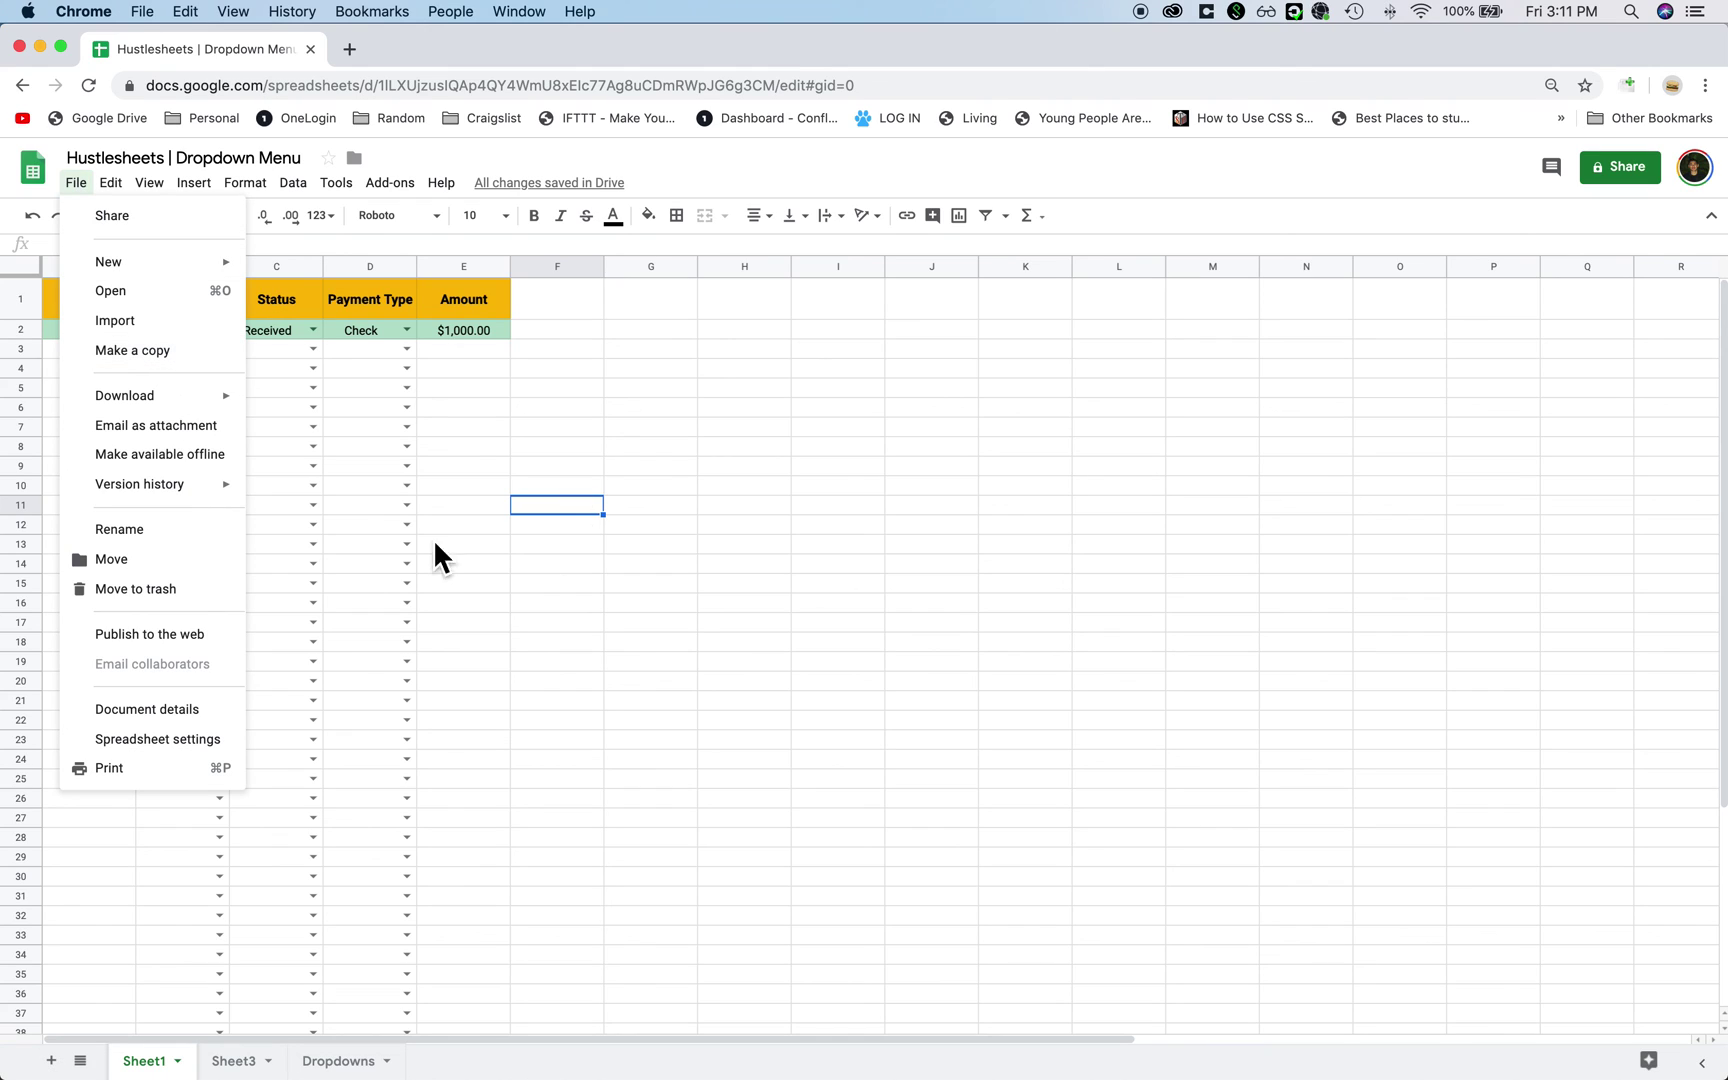
left_click(548, 510)
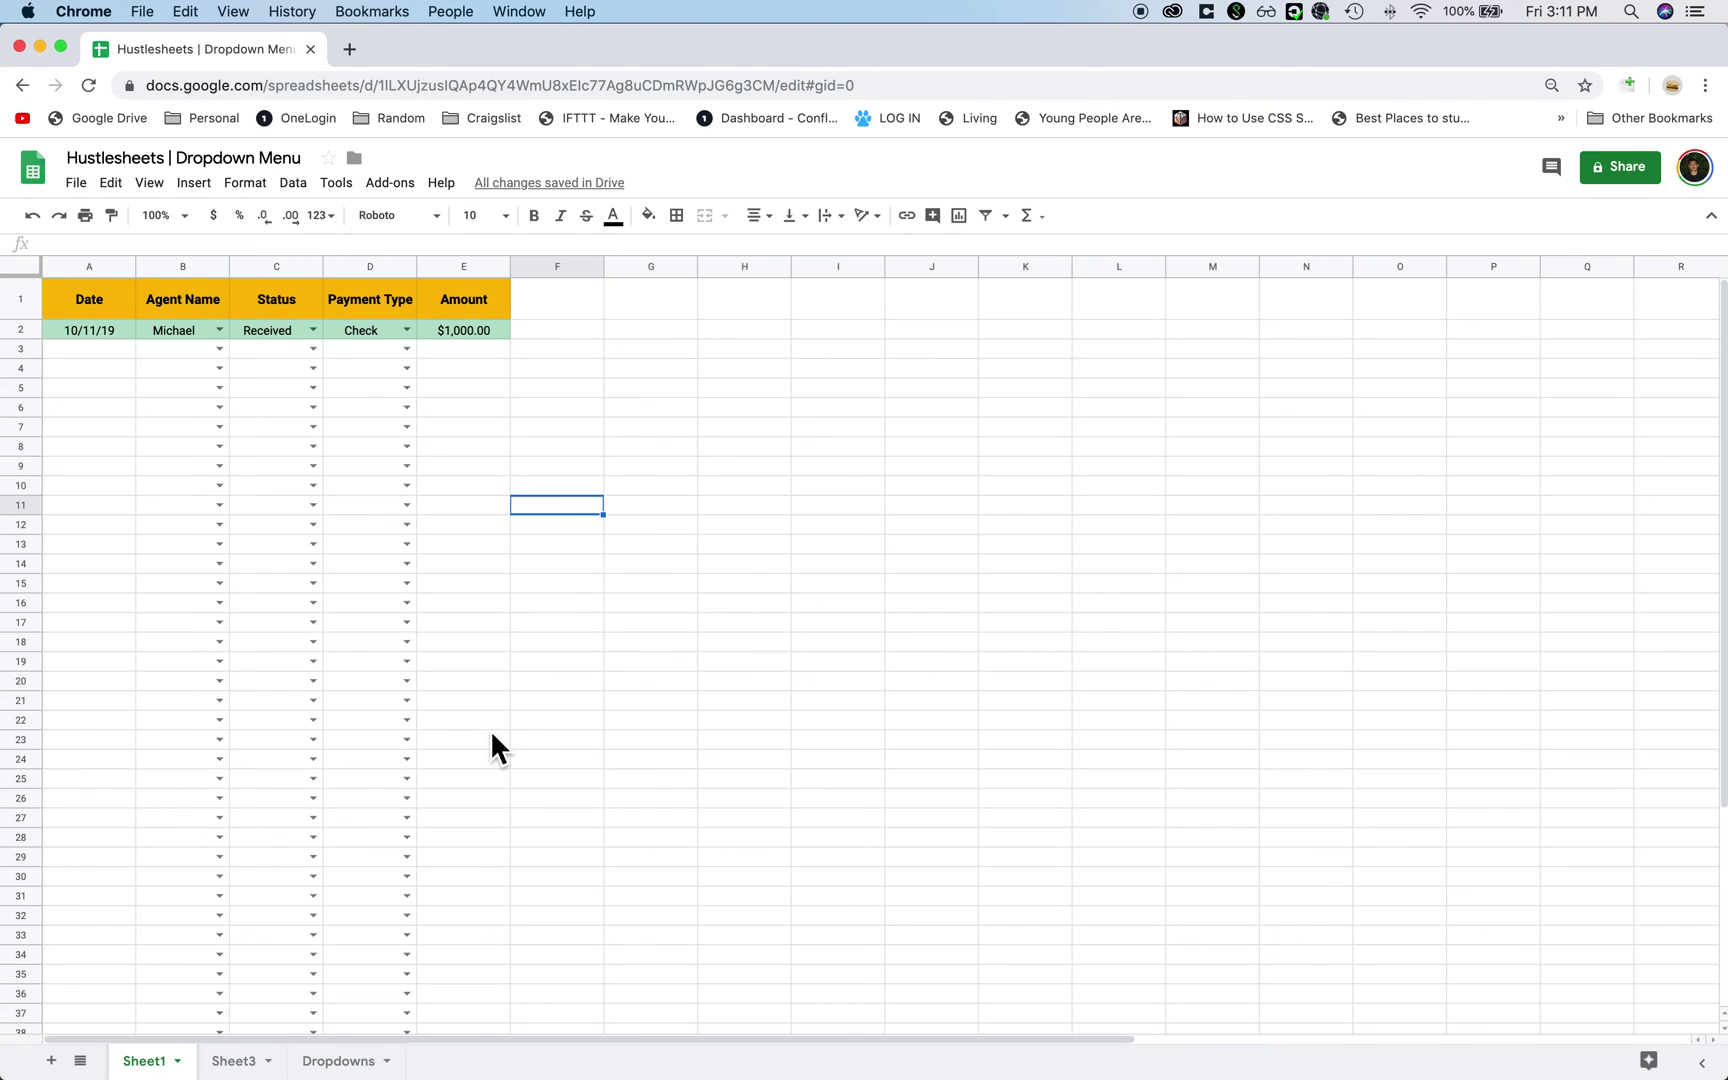